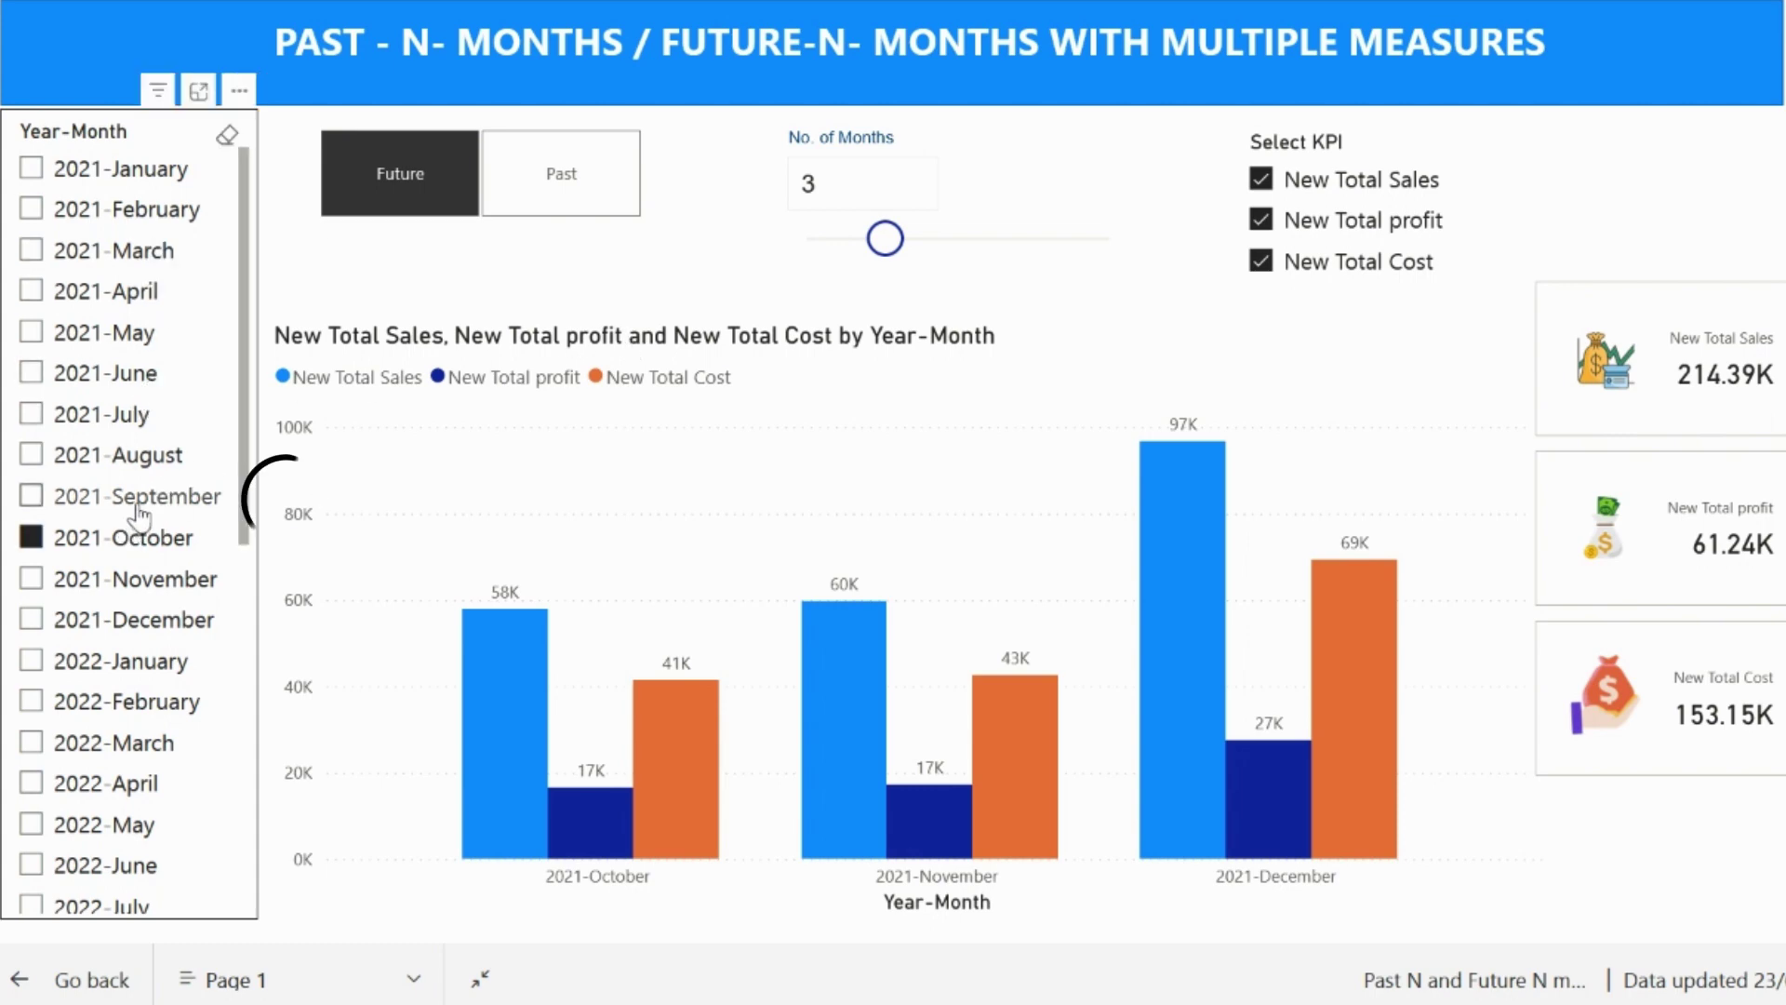
Try 2021-September as reference month with 4 months and New Total profit removed.
left_click(354, 196)
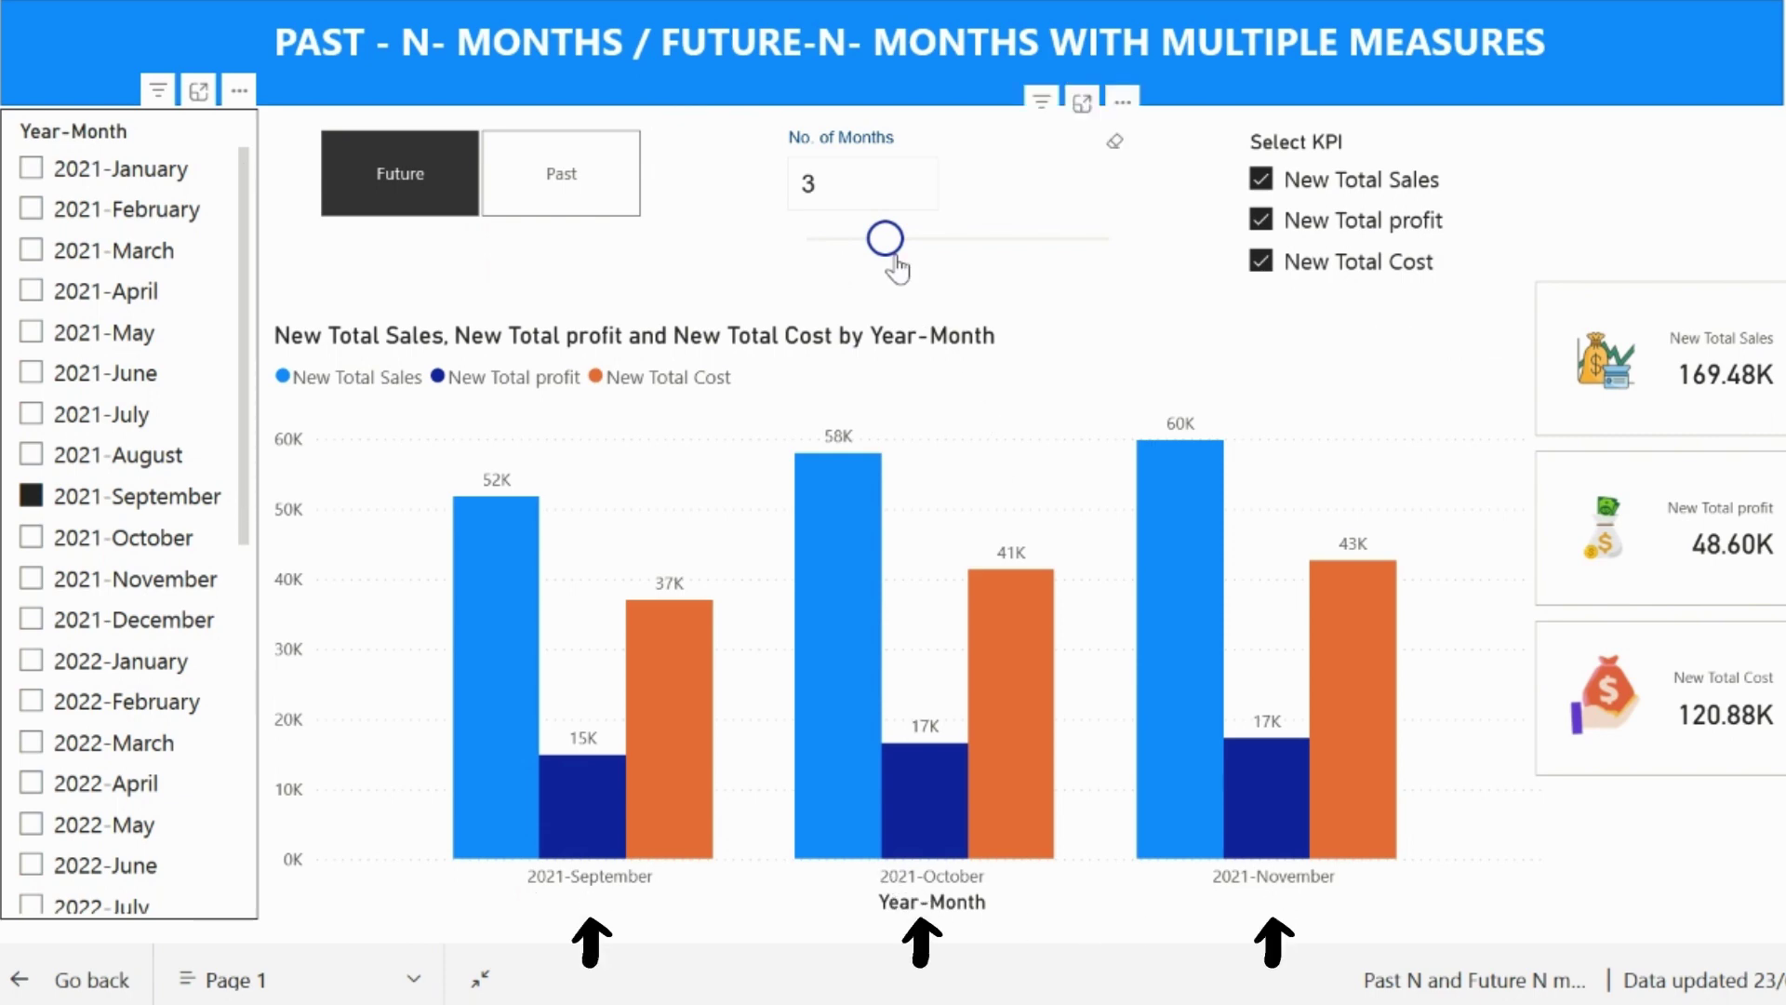
left_click_drag(895, 257, 907, 249)
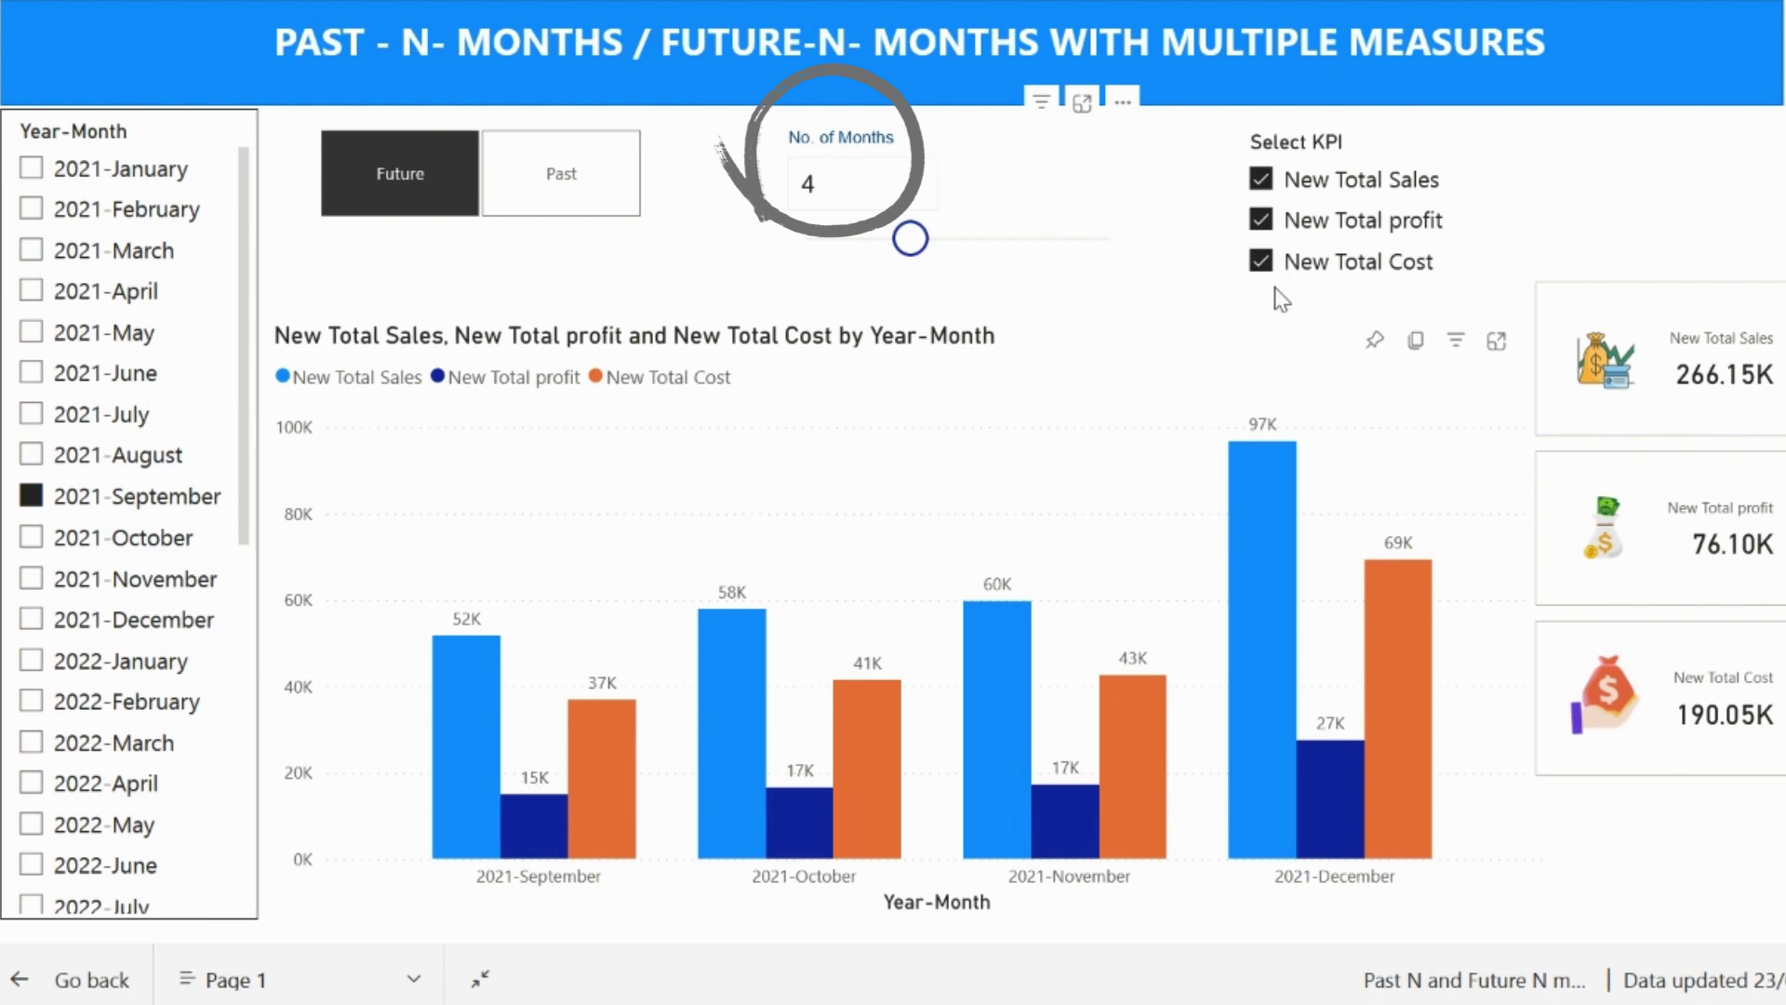
left_click(1300, 221)
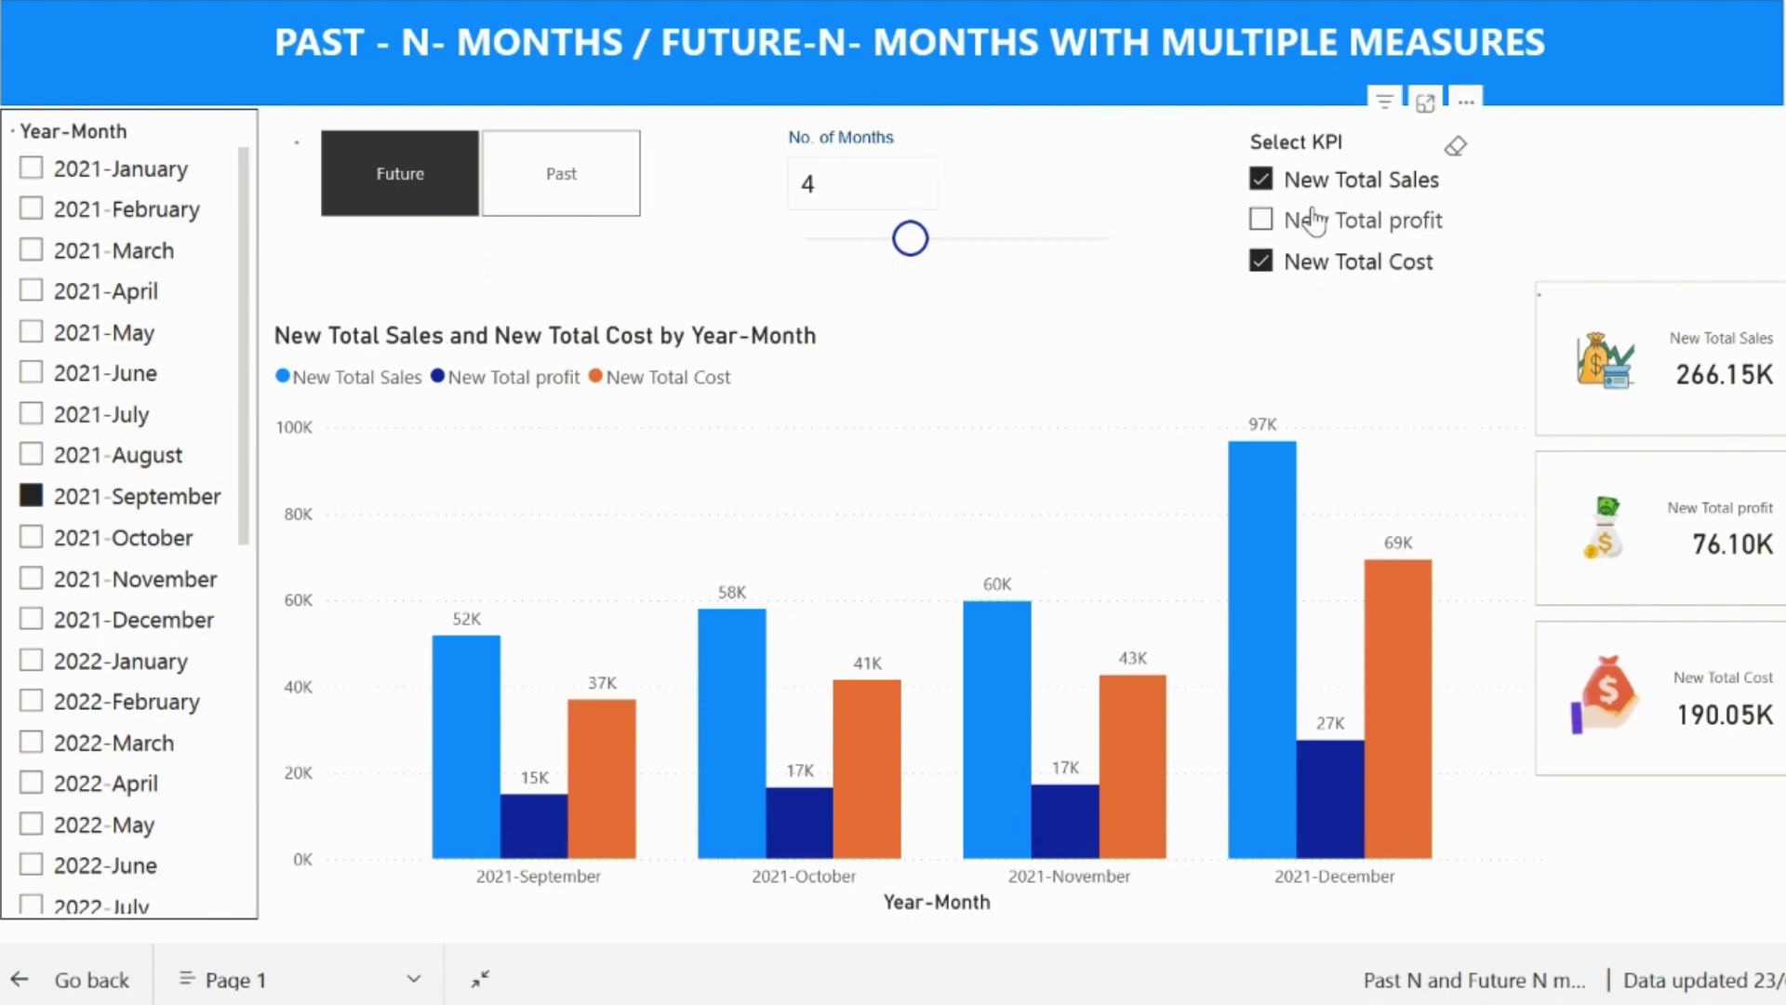
Set 2021-November, 5 past months, and show only New Total Sales in the KPIs.
left_click(164, 583)
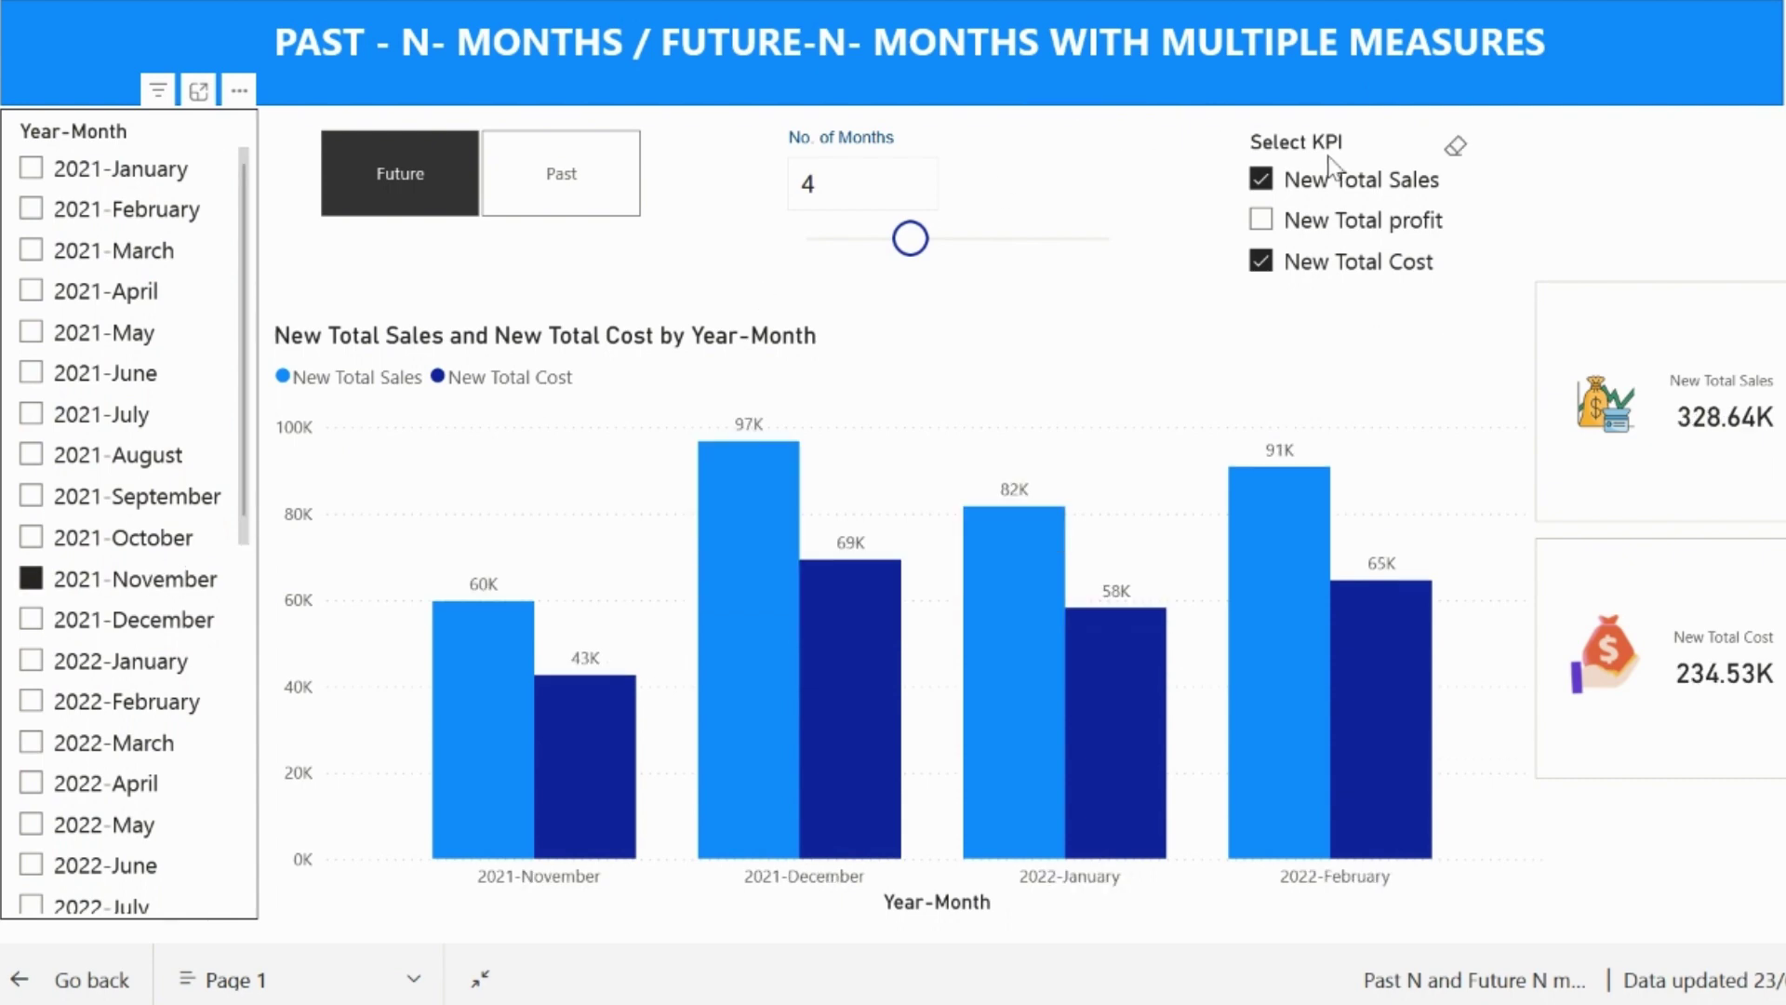
mouse_move(910, 238)
left_mouse_down()
mouse_move(886, 247)
mouse_move(937, 253)
left_mouse_up()
left_click(609, 173)
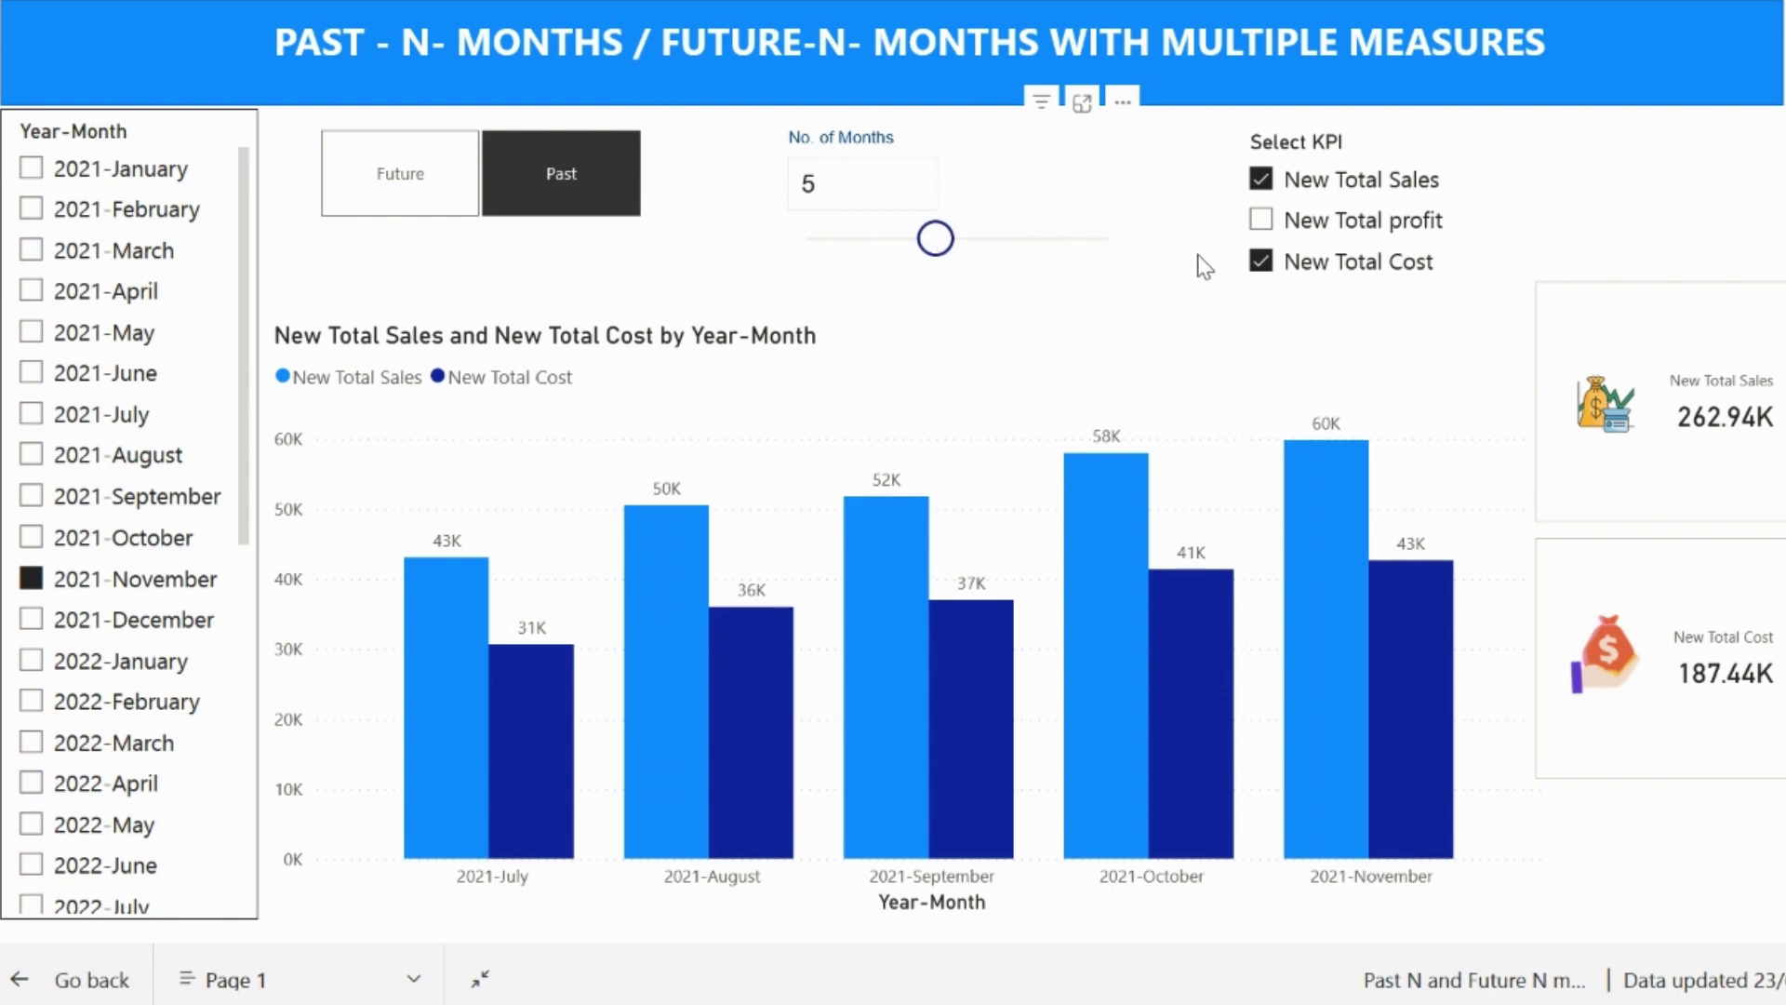
left_click(1259, 225)
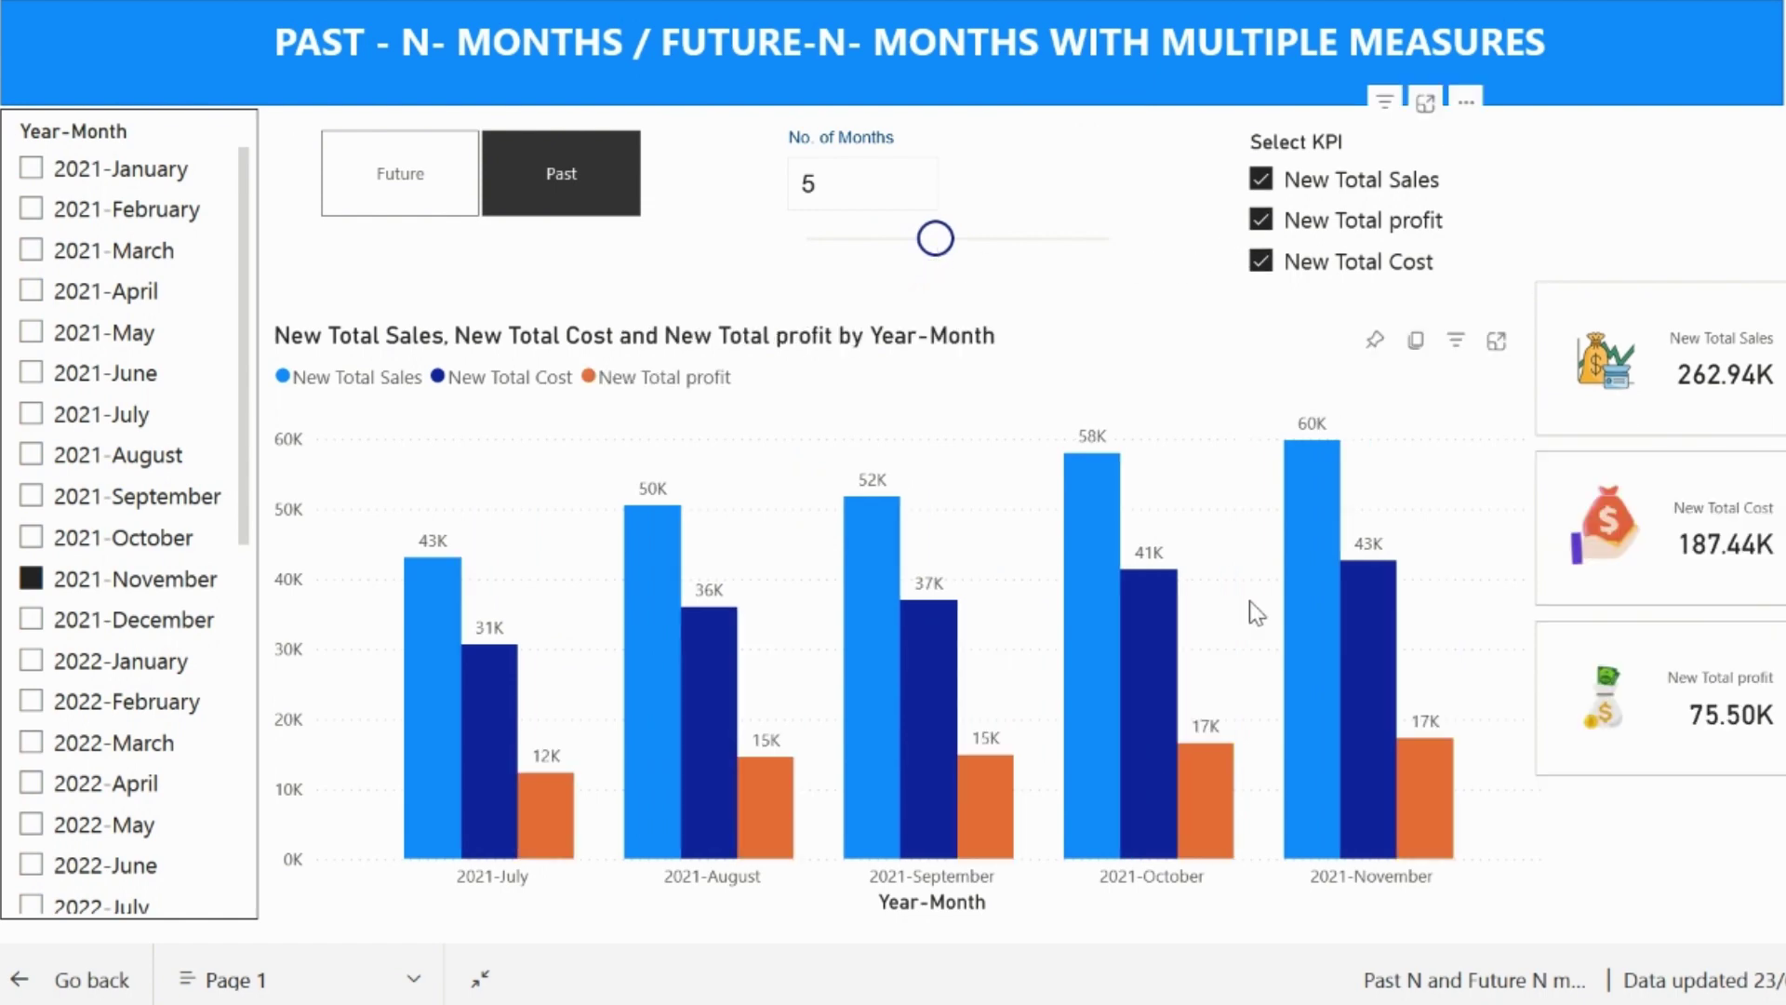
left_click(1298, 262)
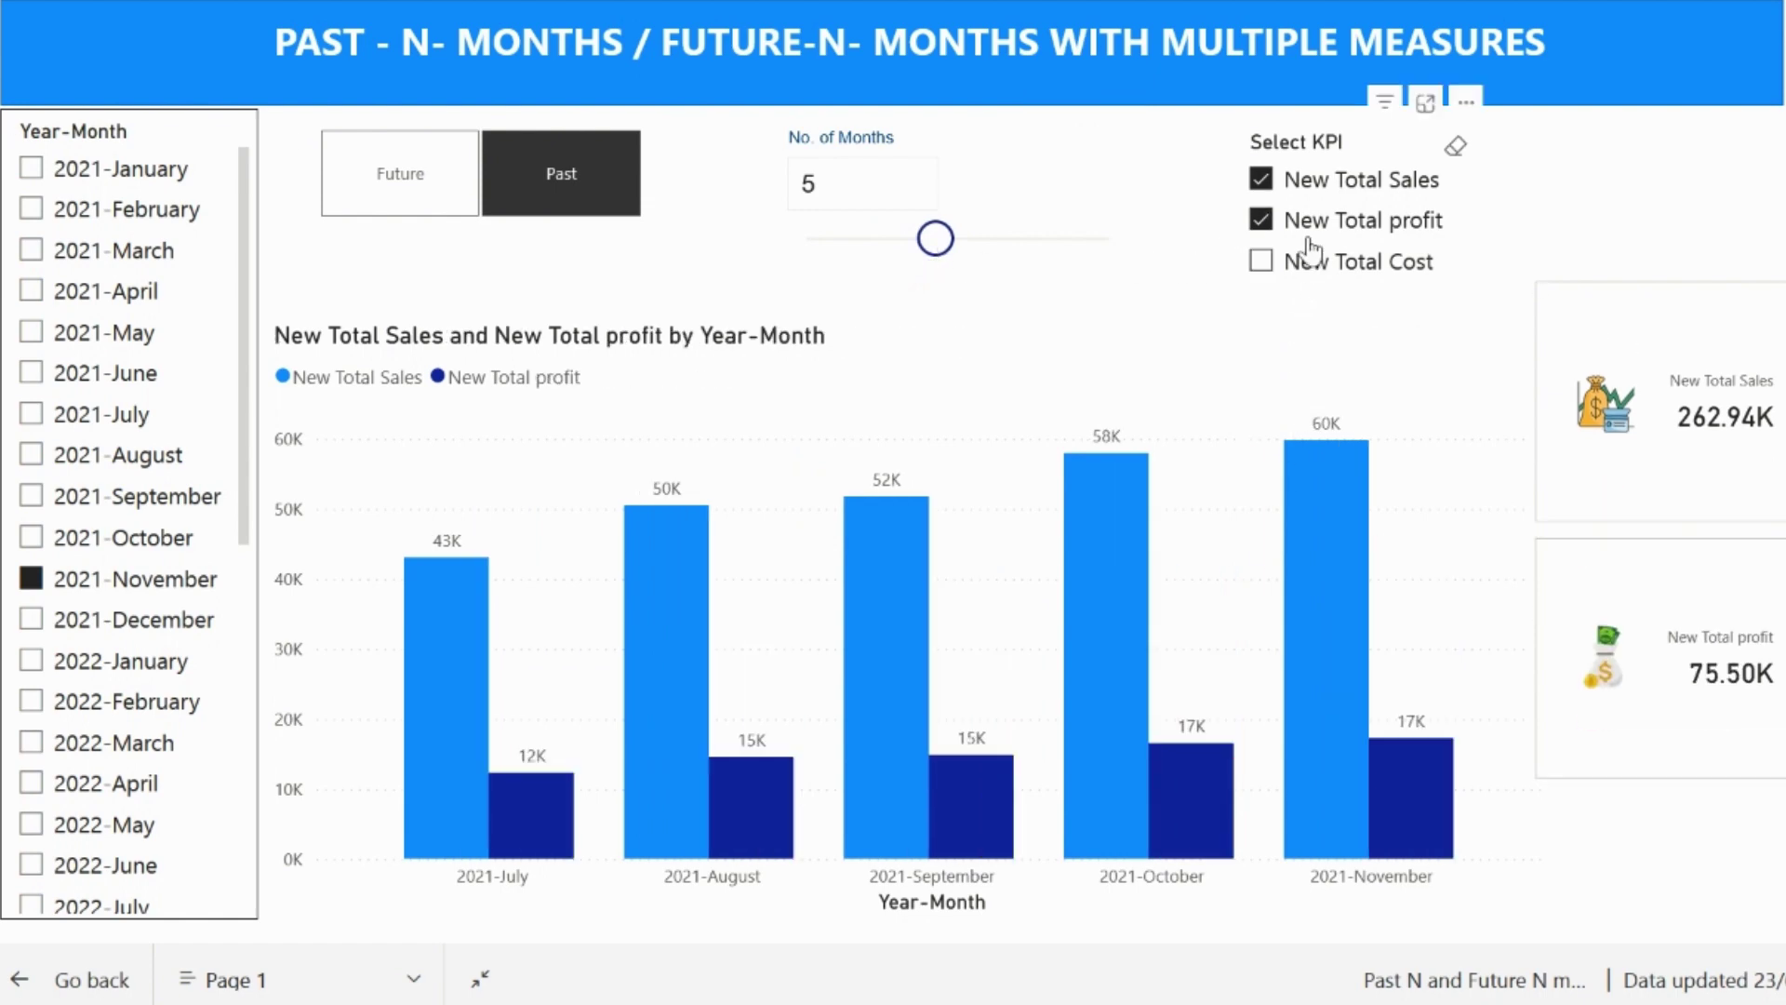
left_click(1312, 231)
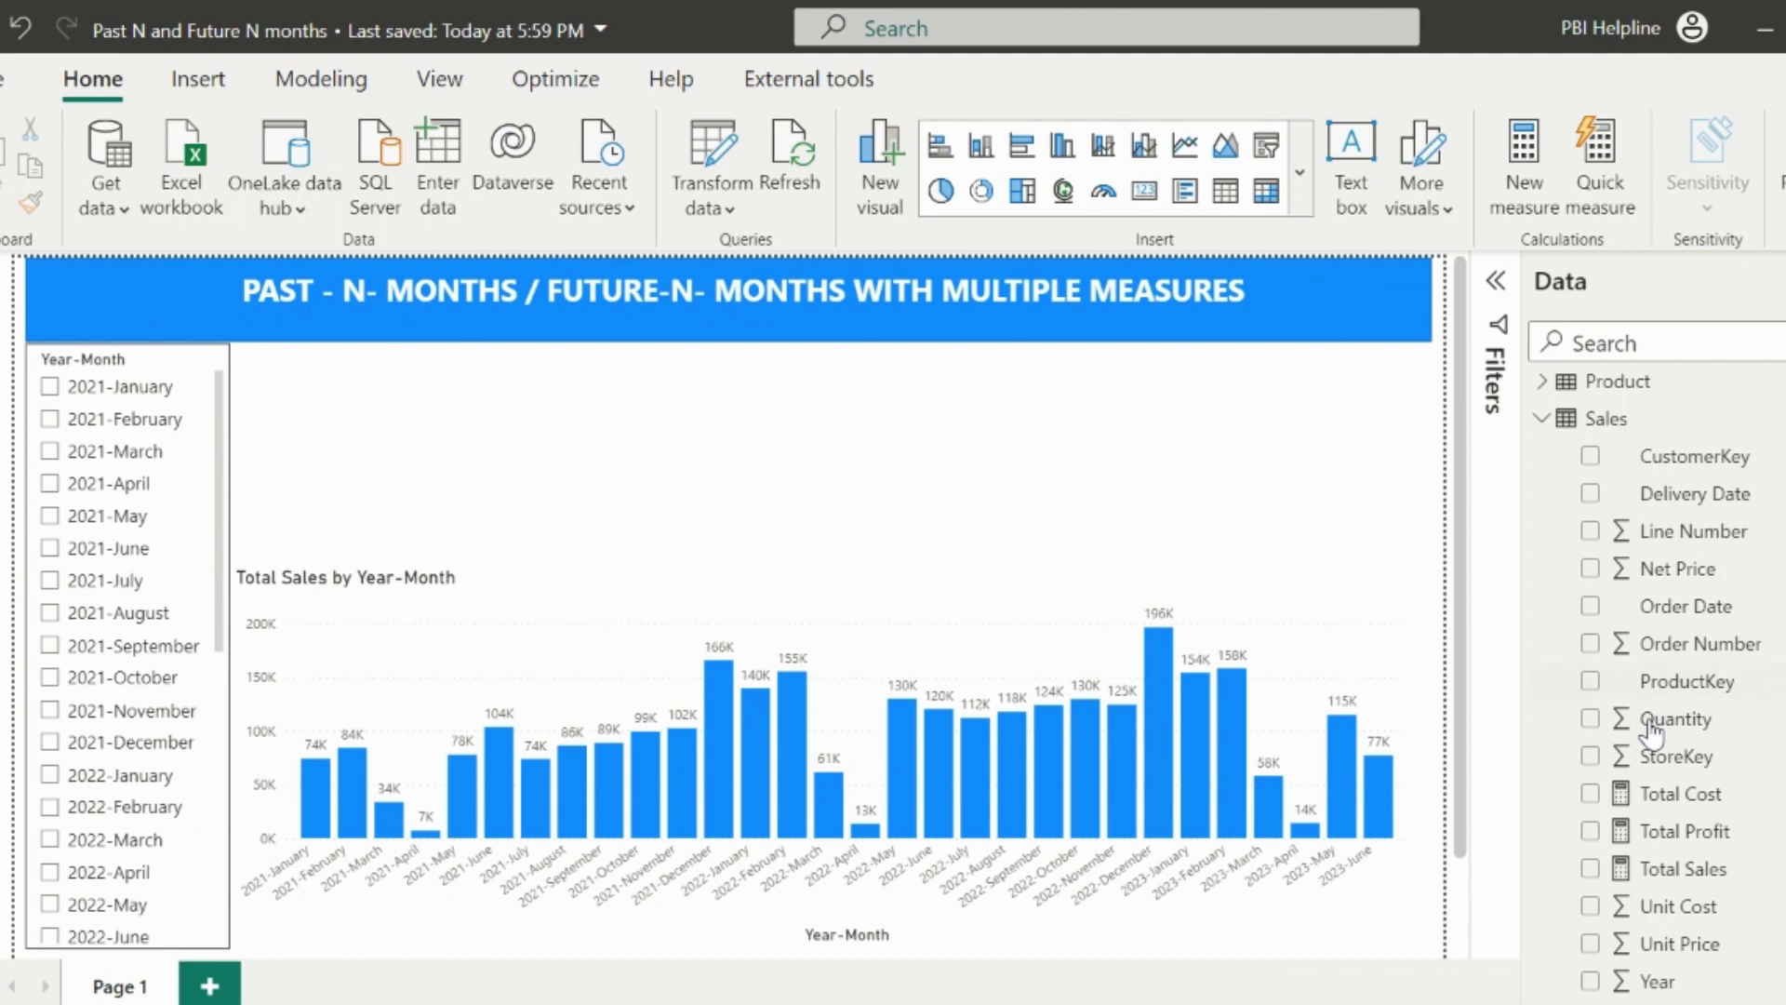
Inspect the Total Sales, Total Profit and Total Cost measure formulas.
left_click(1674, 867)
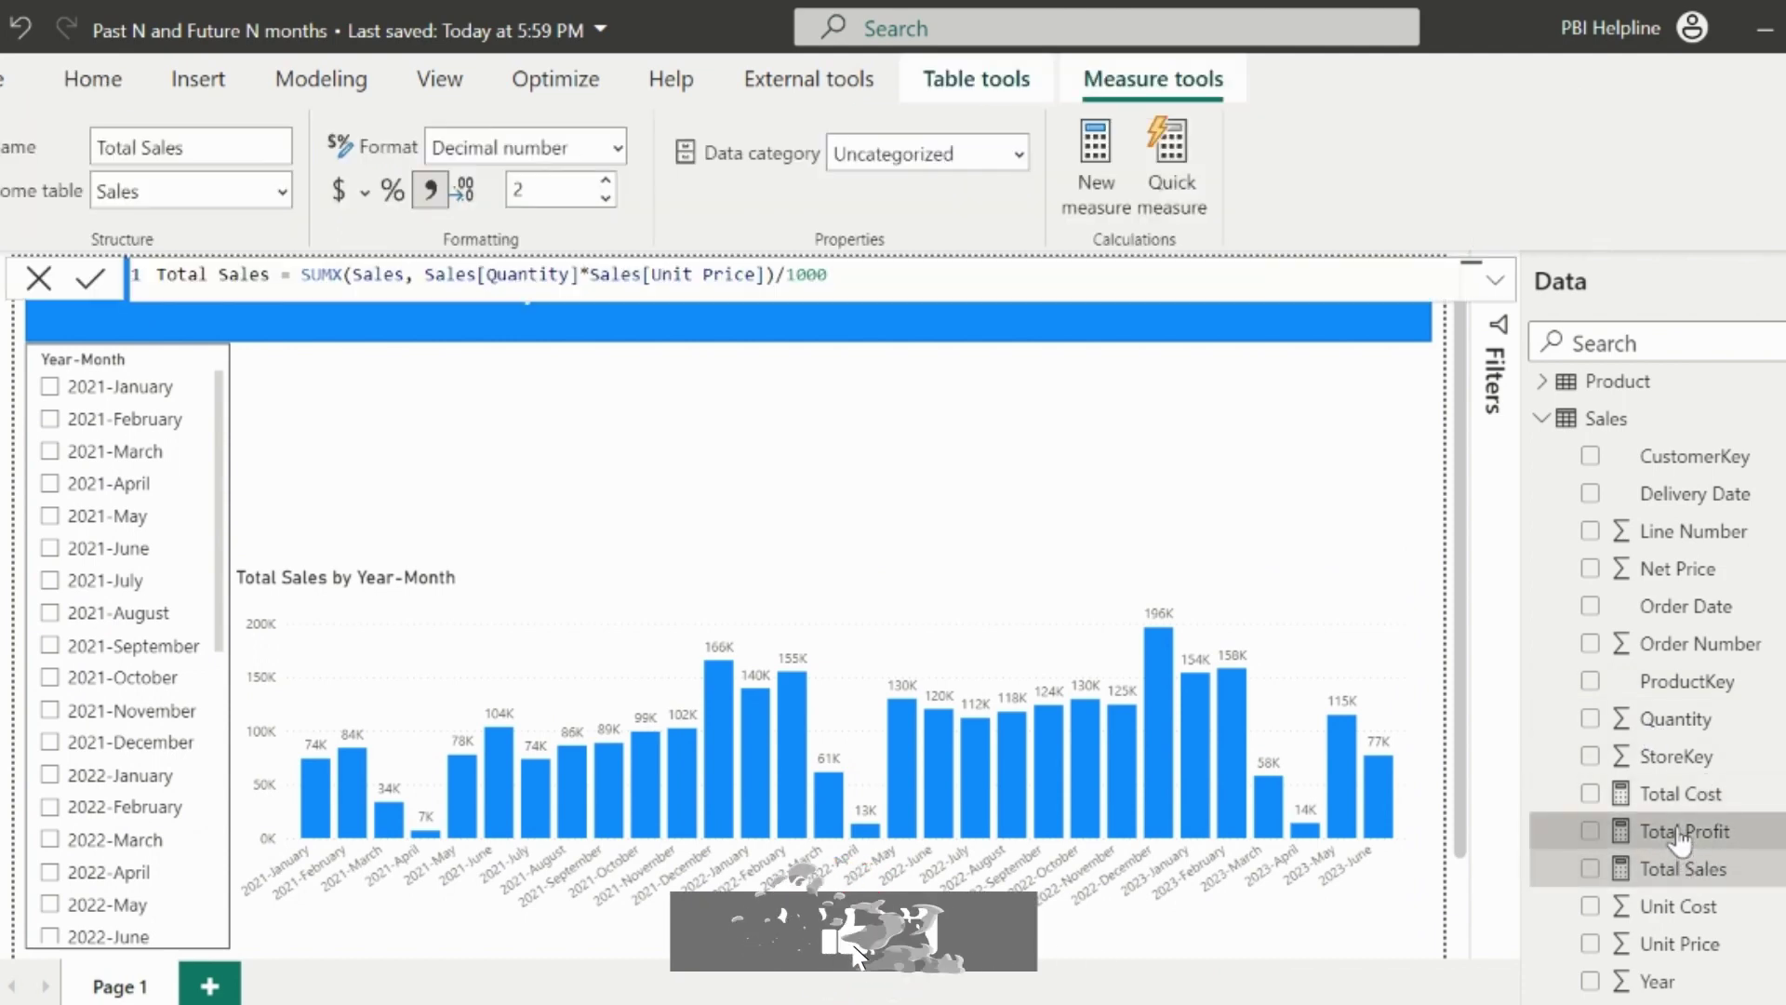
left_click(1679, 831)
left_click(1682, 798)
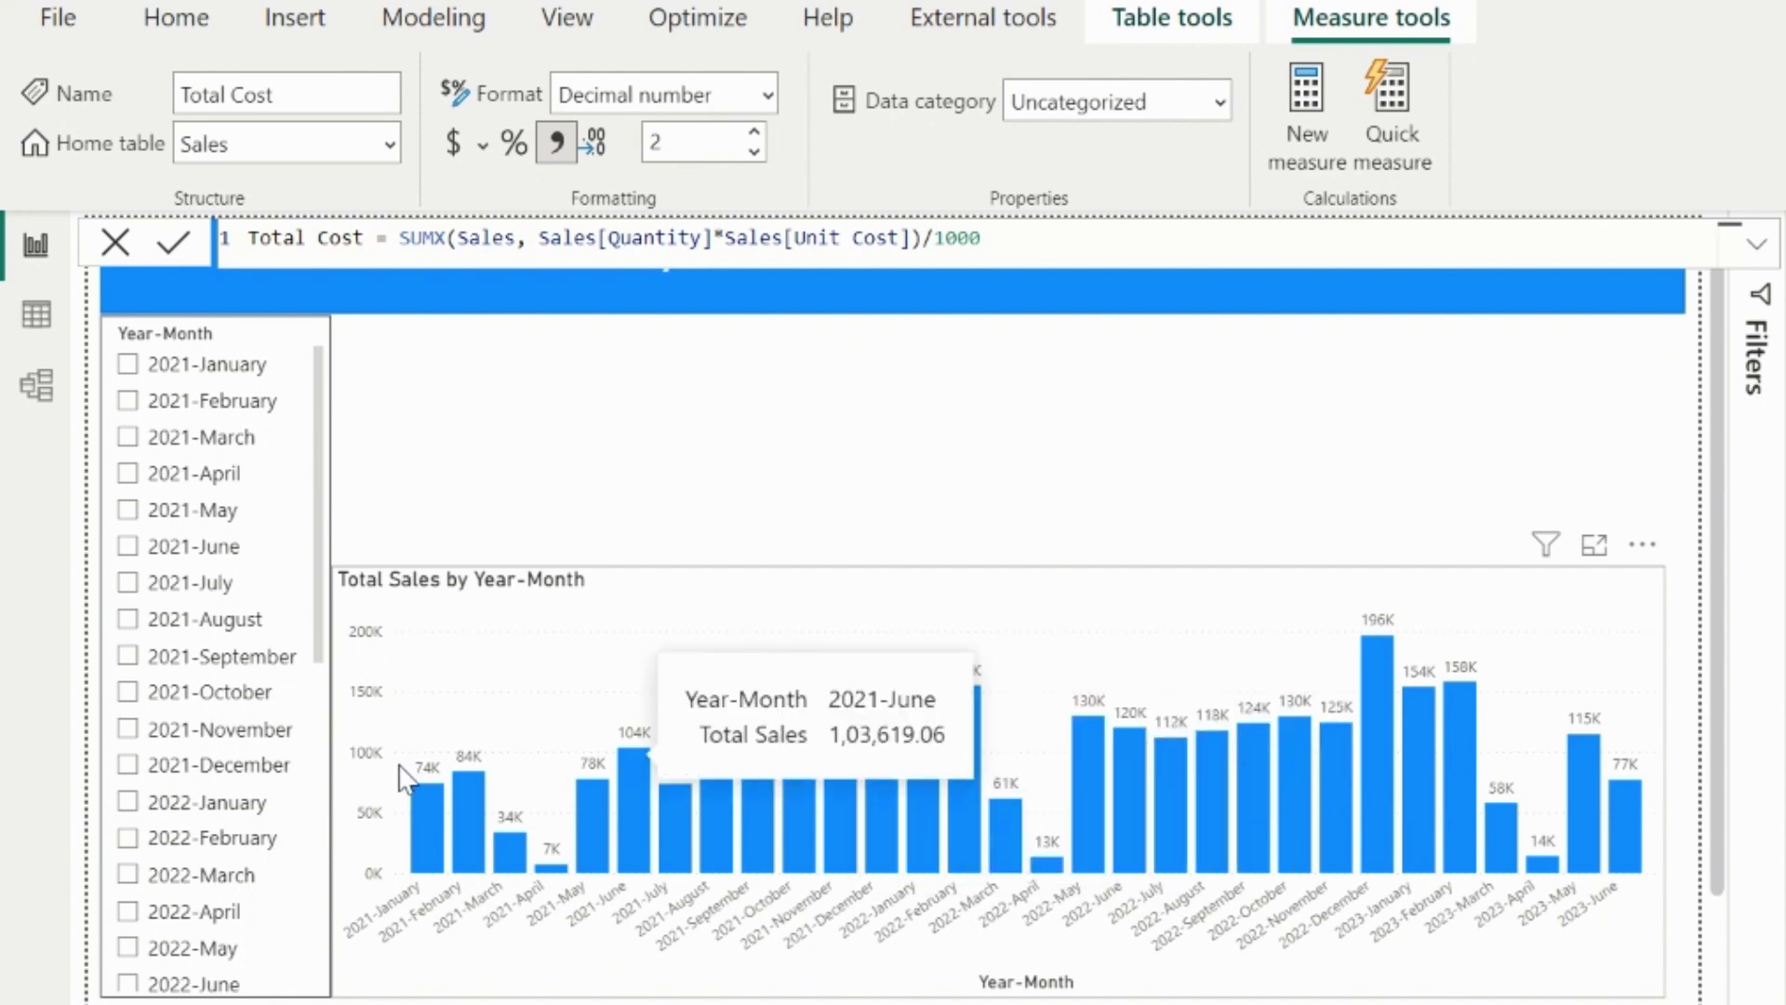
Filter the chart to 2021-September, then 2021-August, then clear the month filter.
left_click(228, 658)
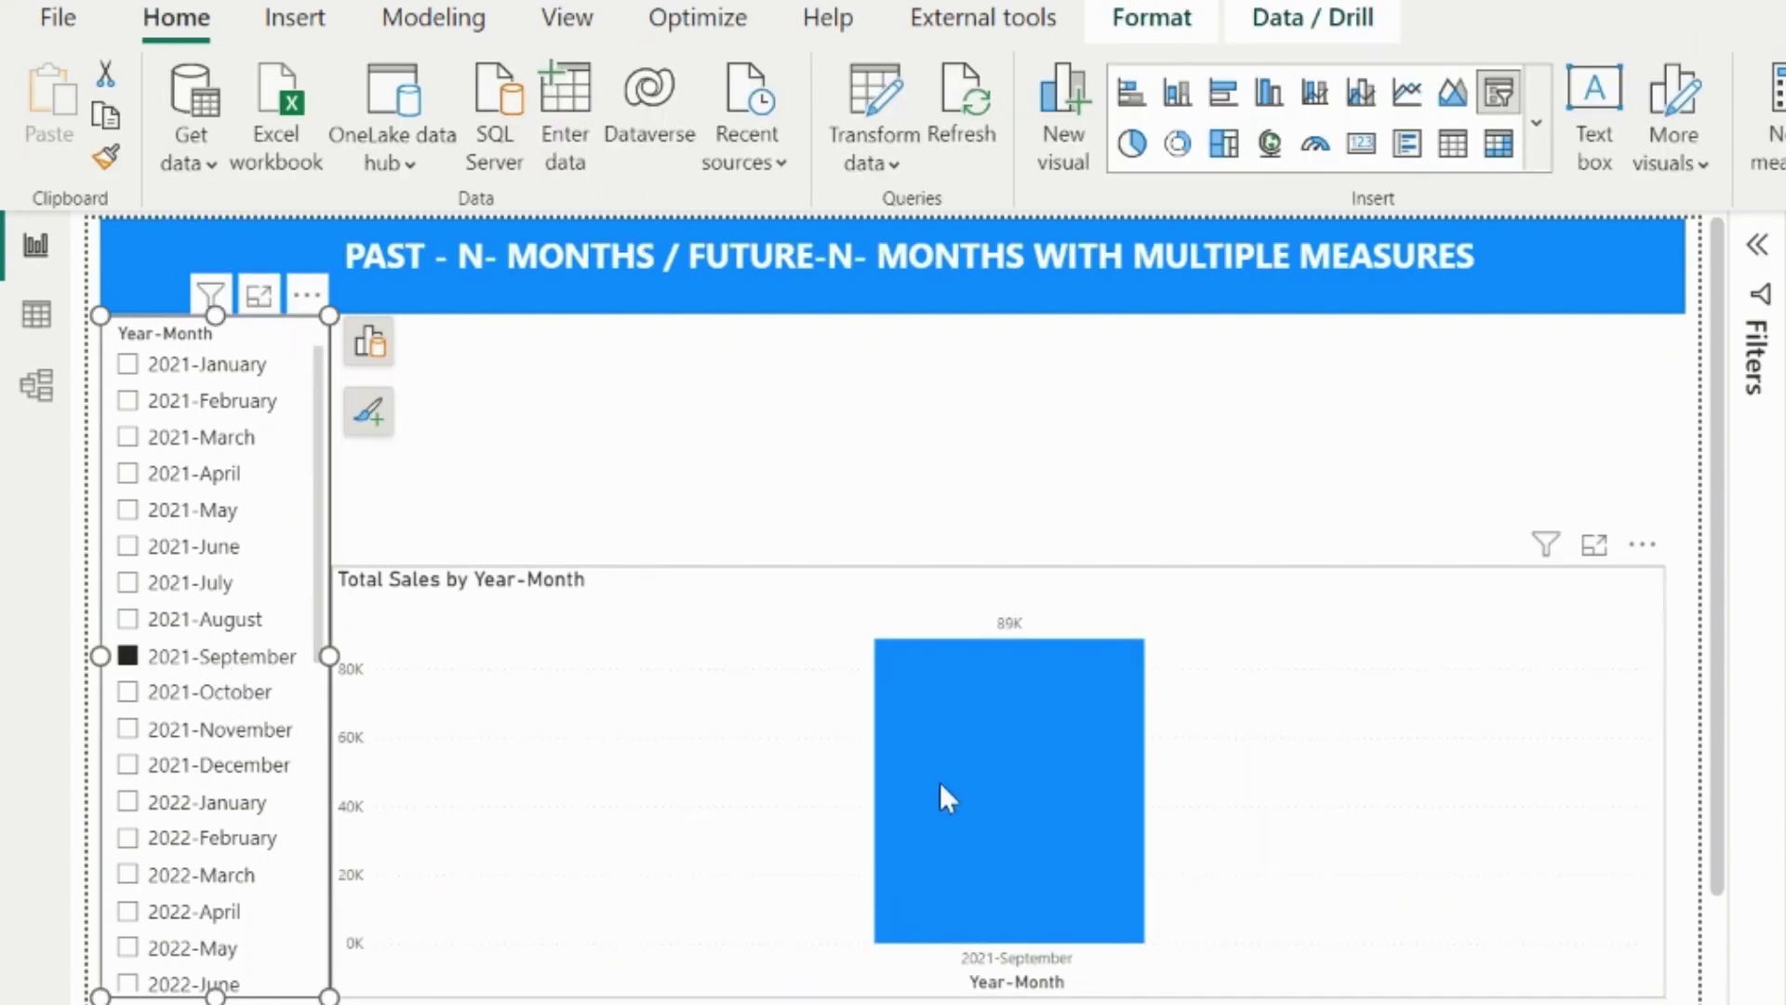
left_click(222, 629)
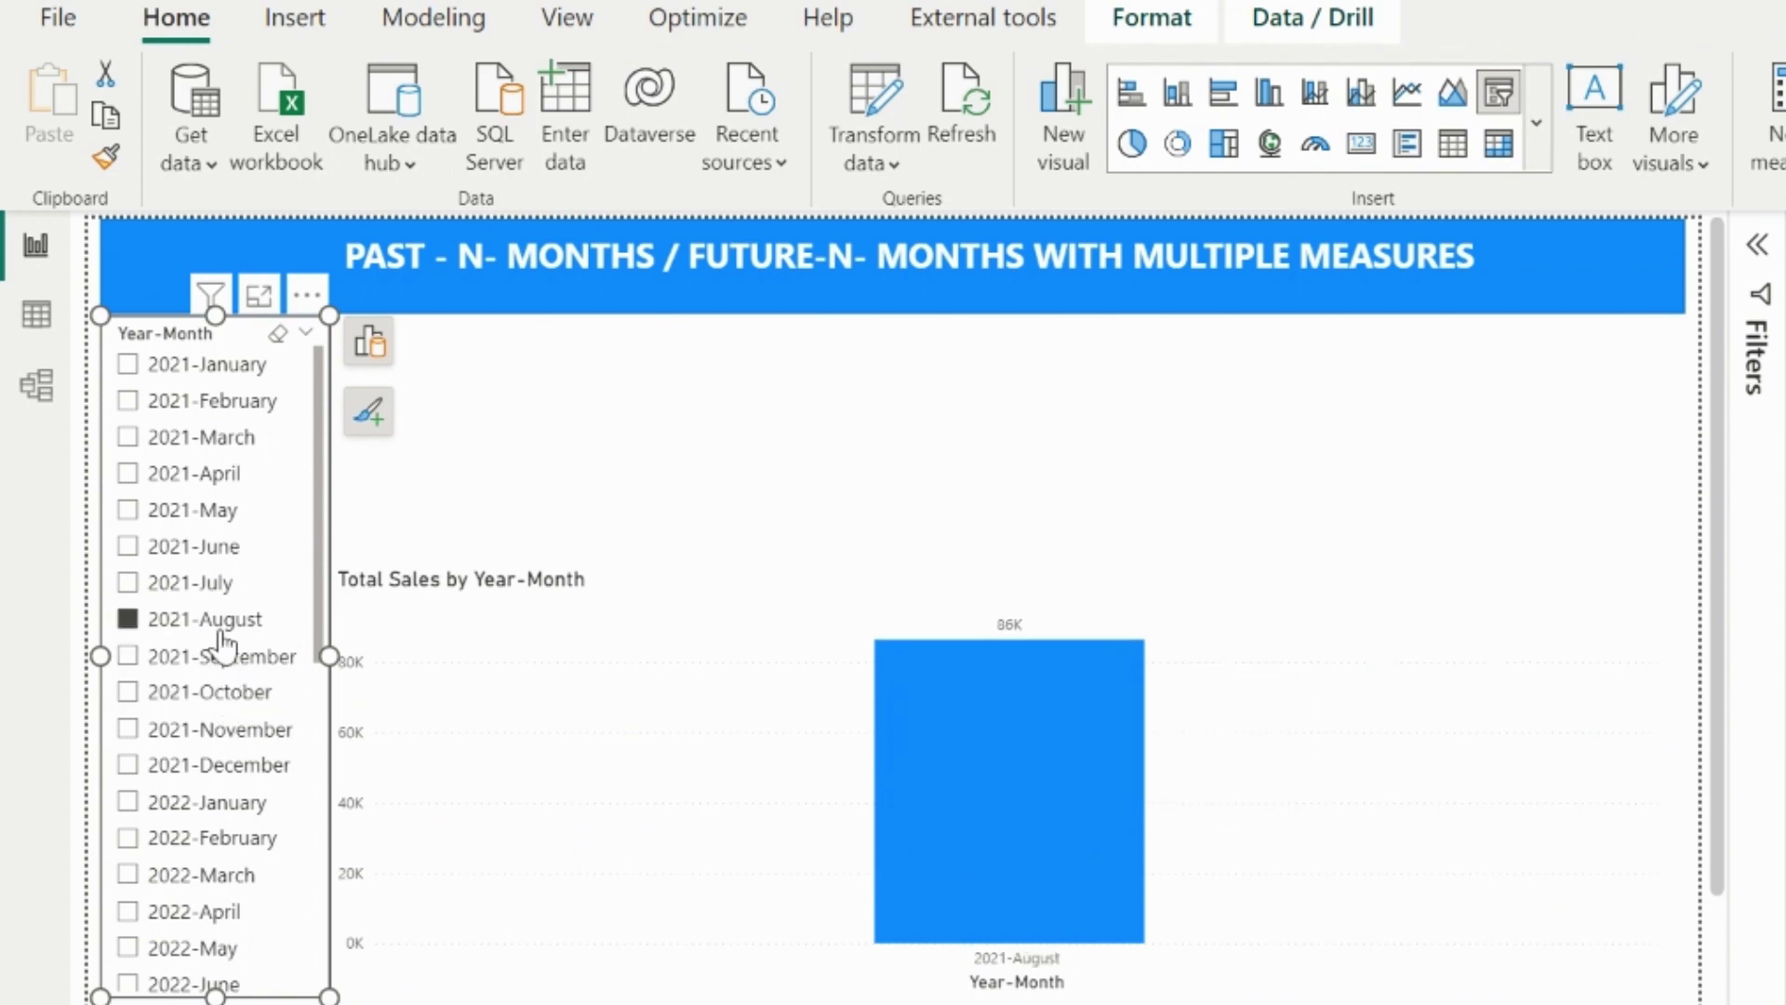
left_click(220, 631)
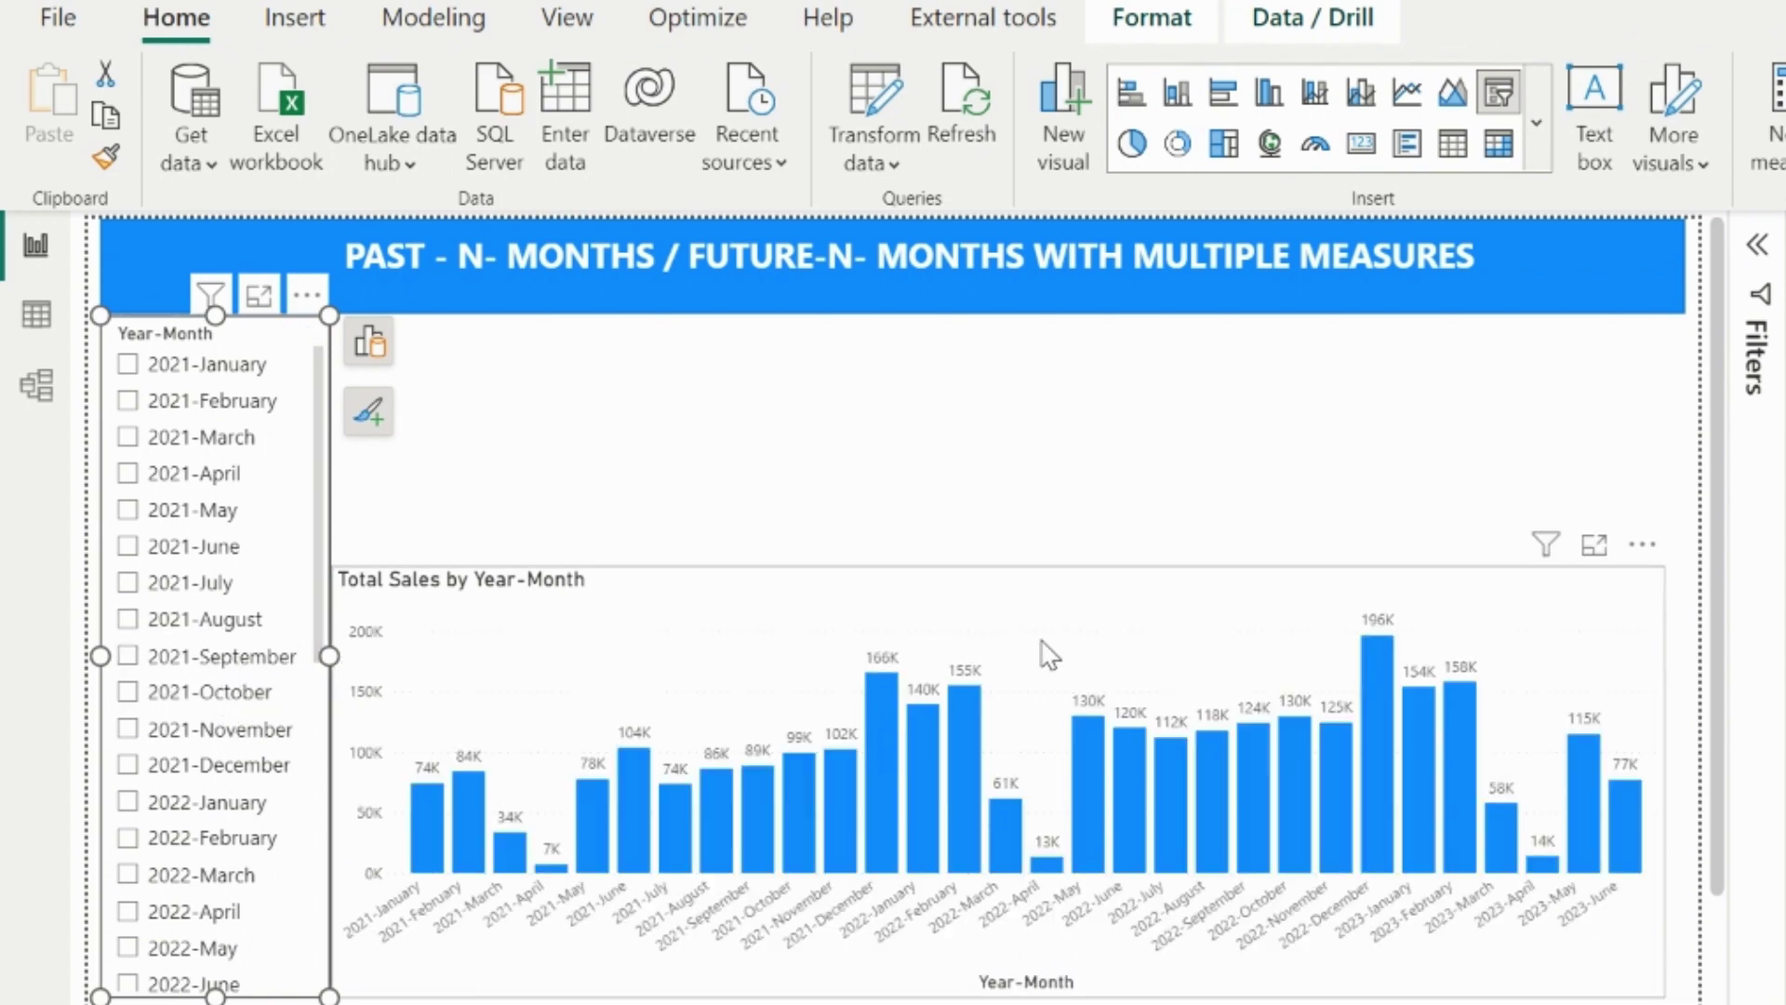
left_click(1013, 491)
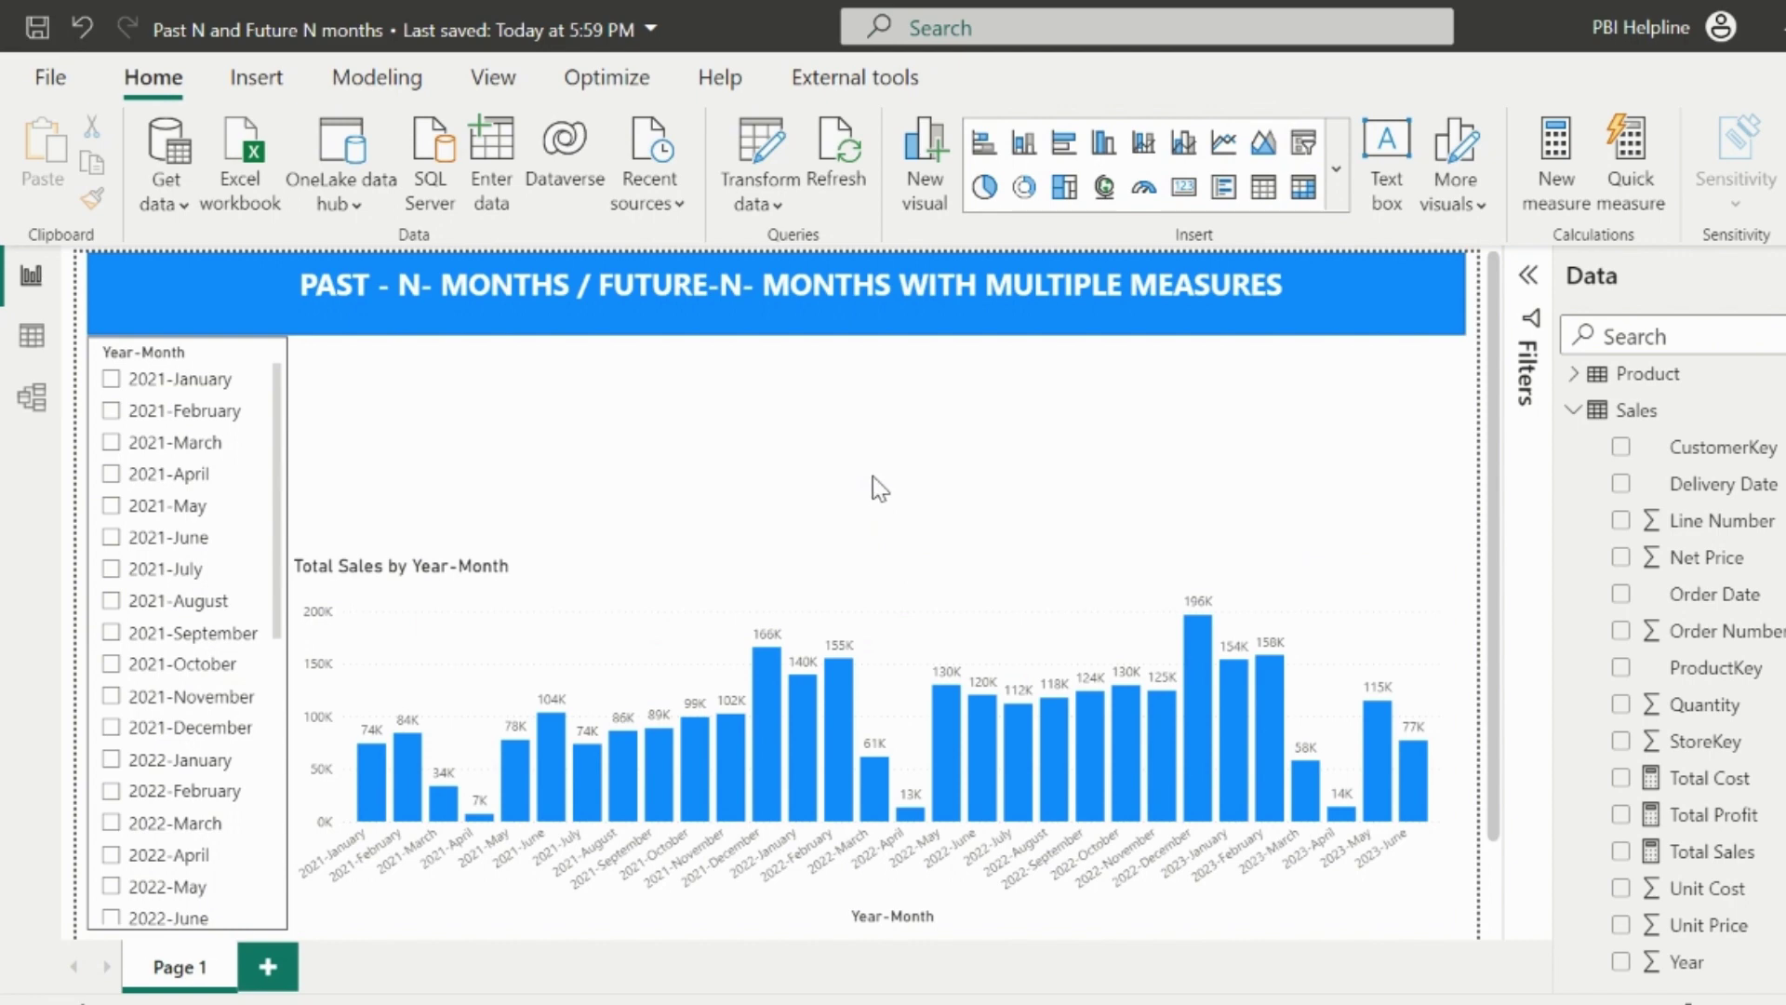
Create a calculated table 'new Dim Date' defined as a copy of Dim_Date.
left_click(32, 335)
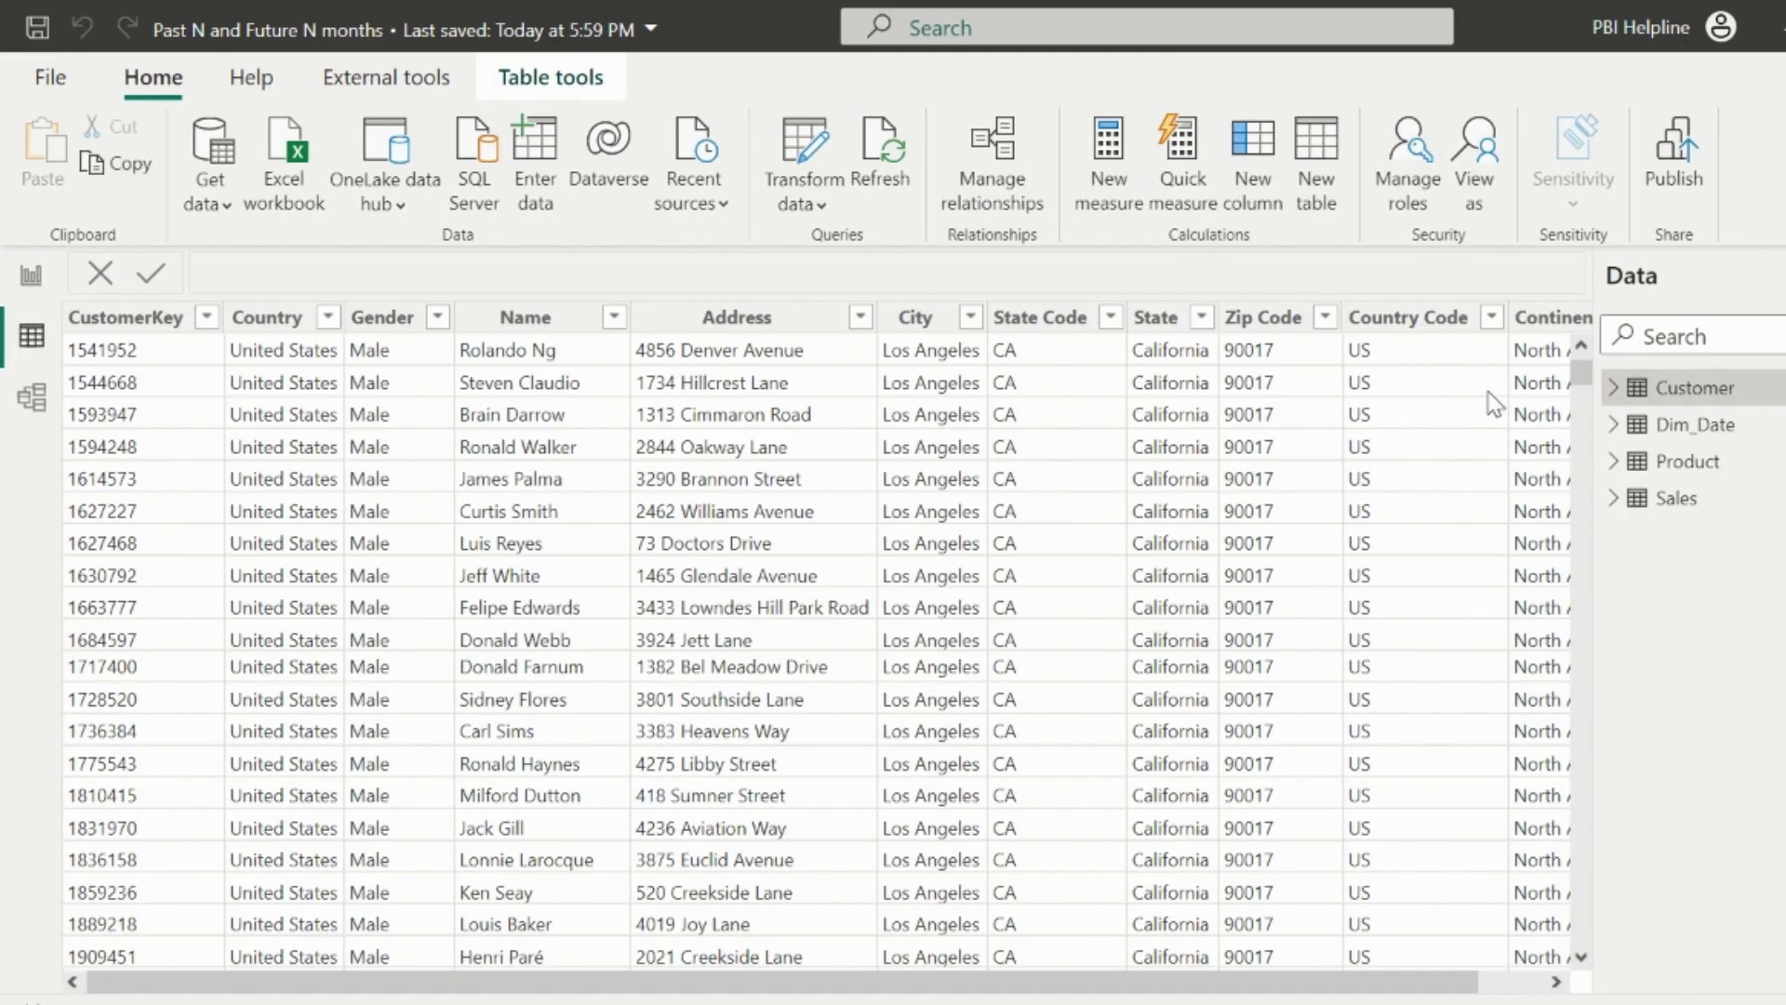
left_click(1316, 172)
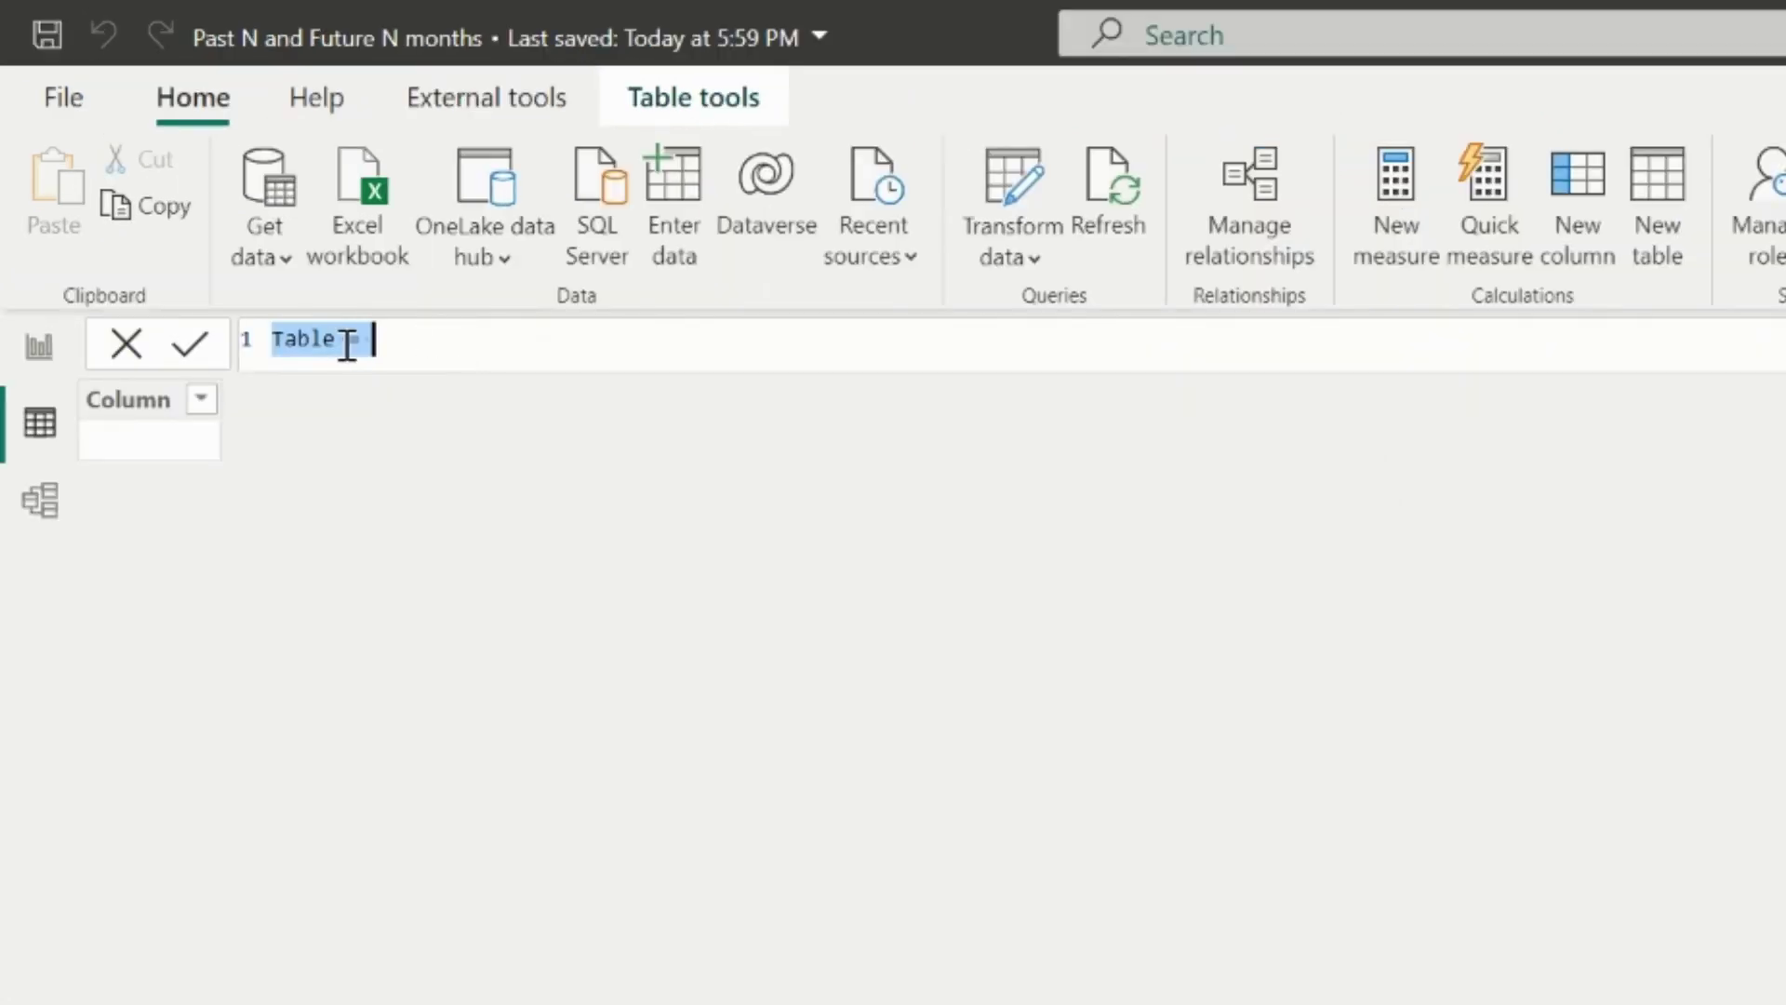
type("new D=")
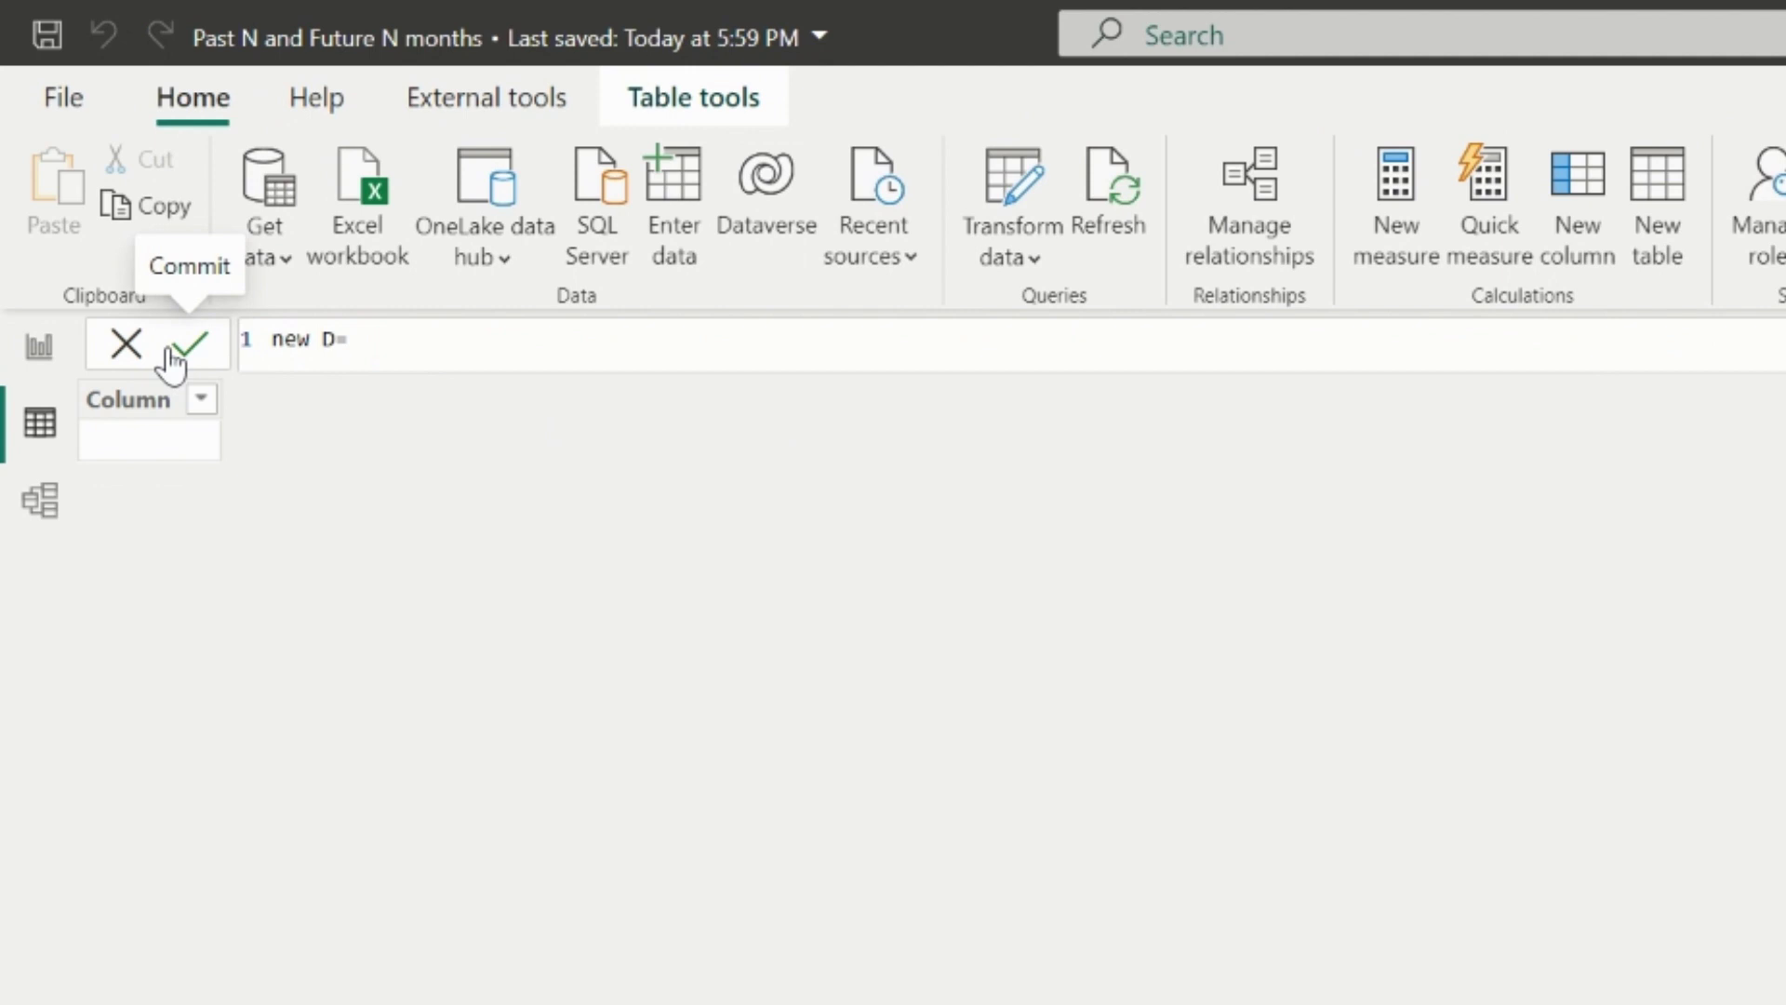
type("im Date")
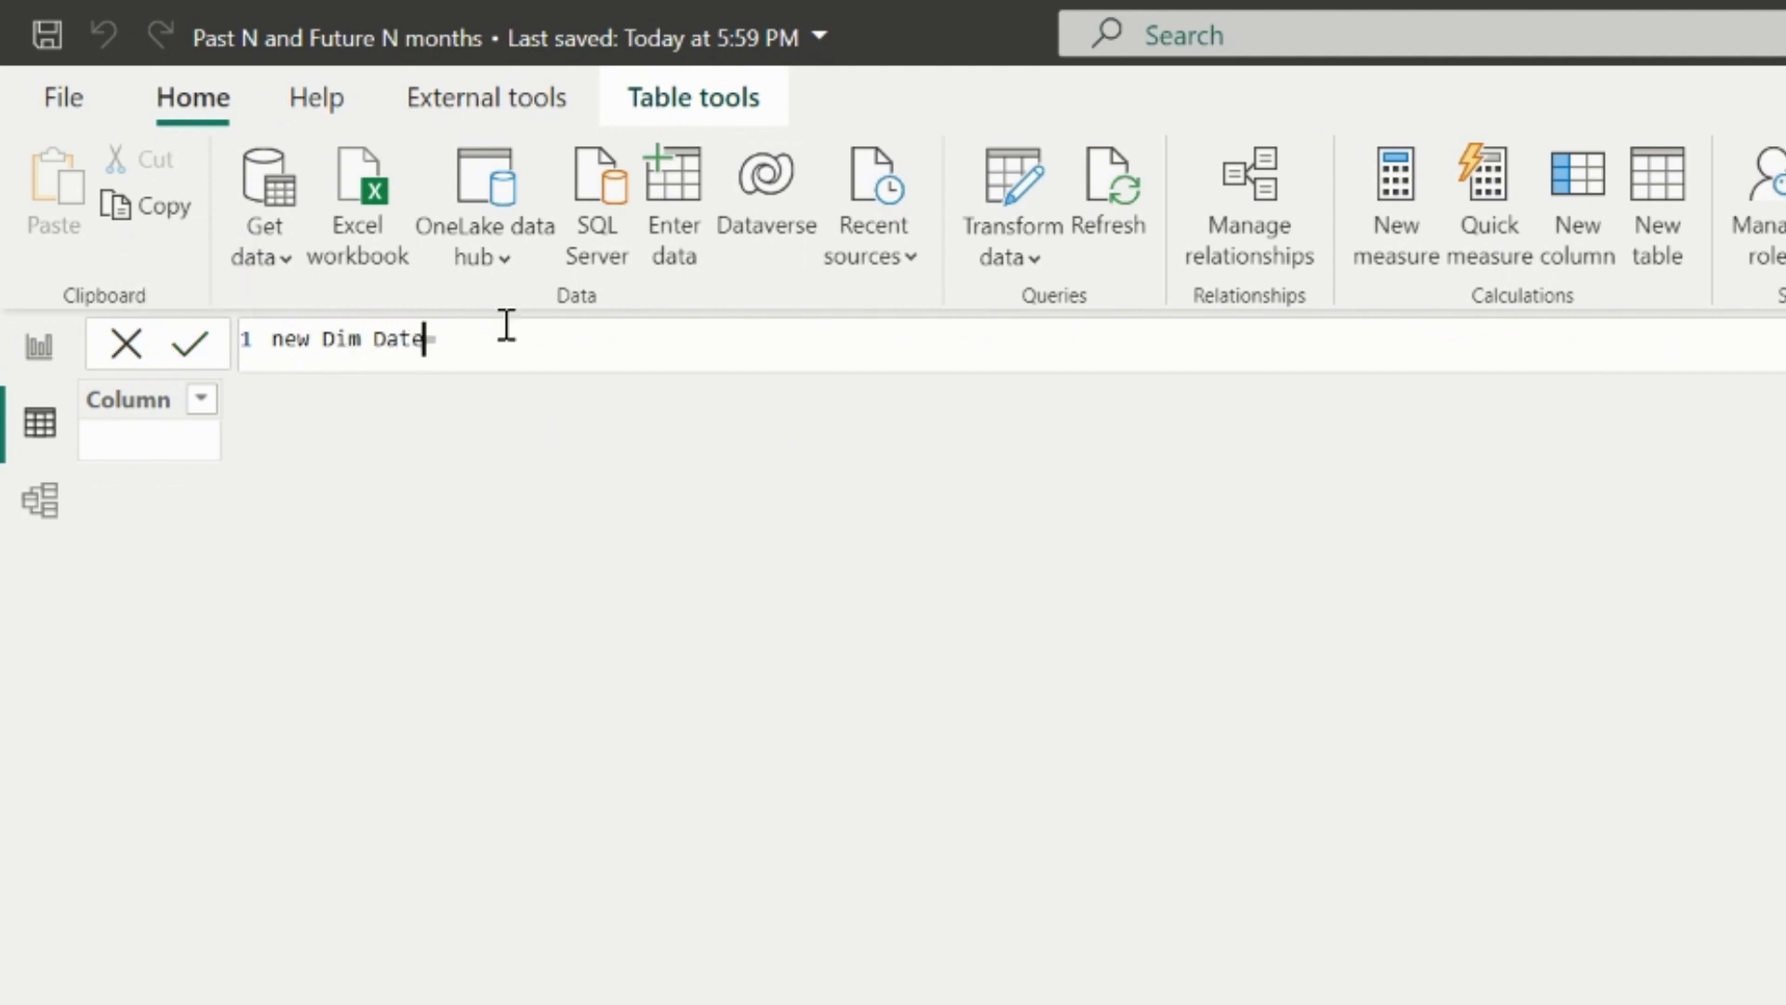
type(" date")
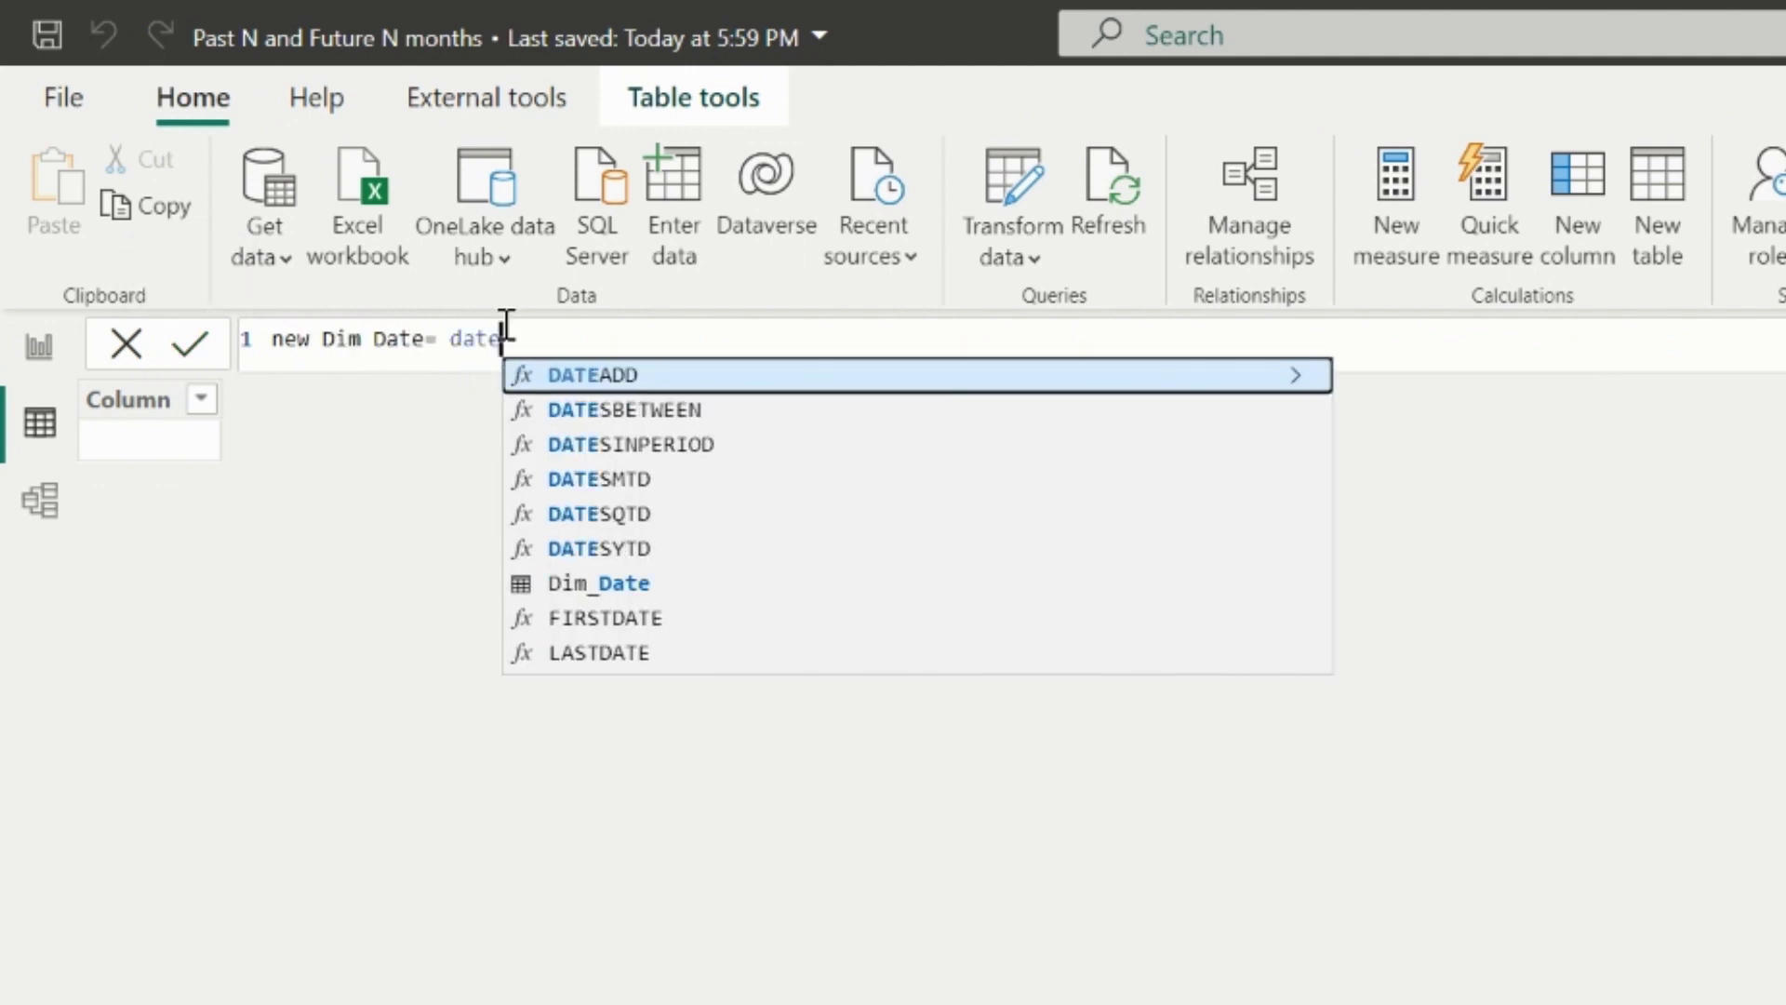
key("Down")
key("Down")
key("Down")
key("Down")
key("Down")
key("Down")
key("Tab")
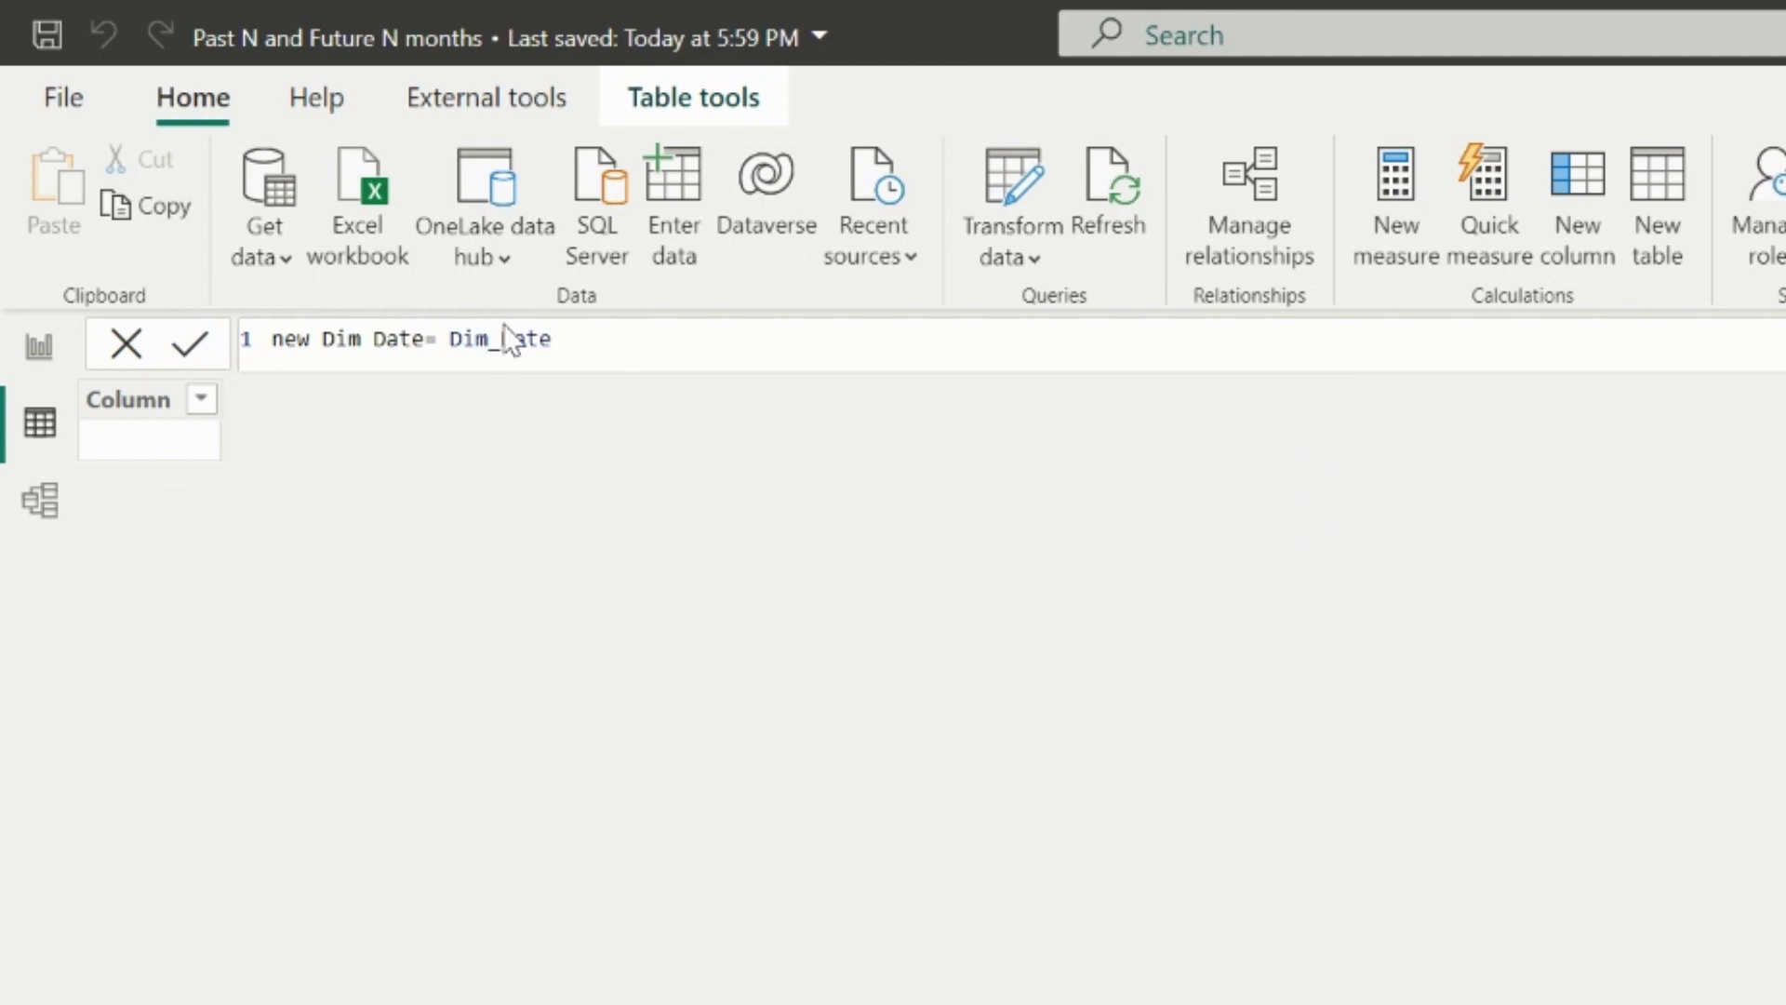
key("Return")
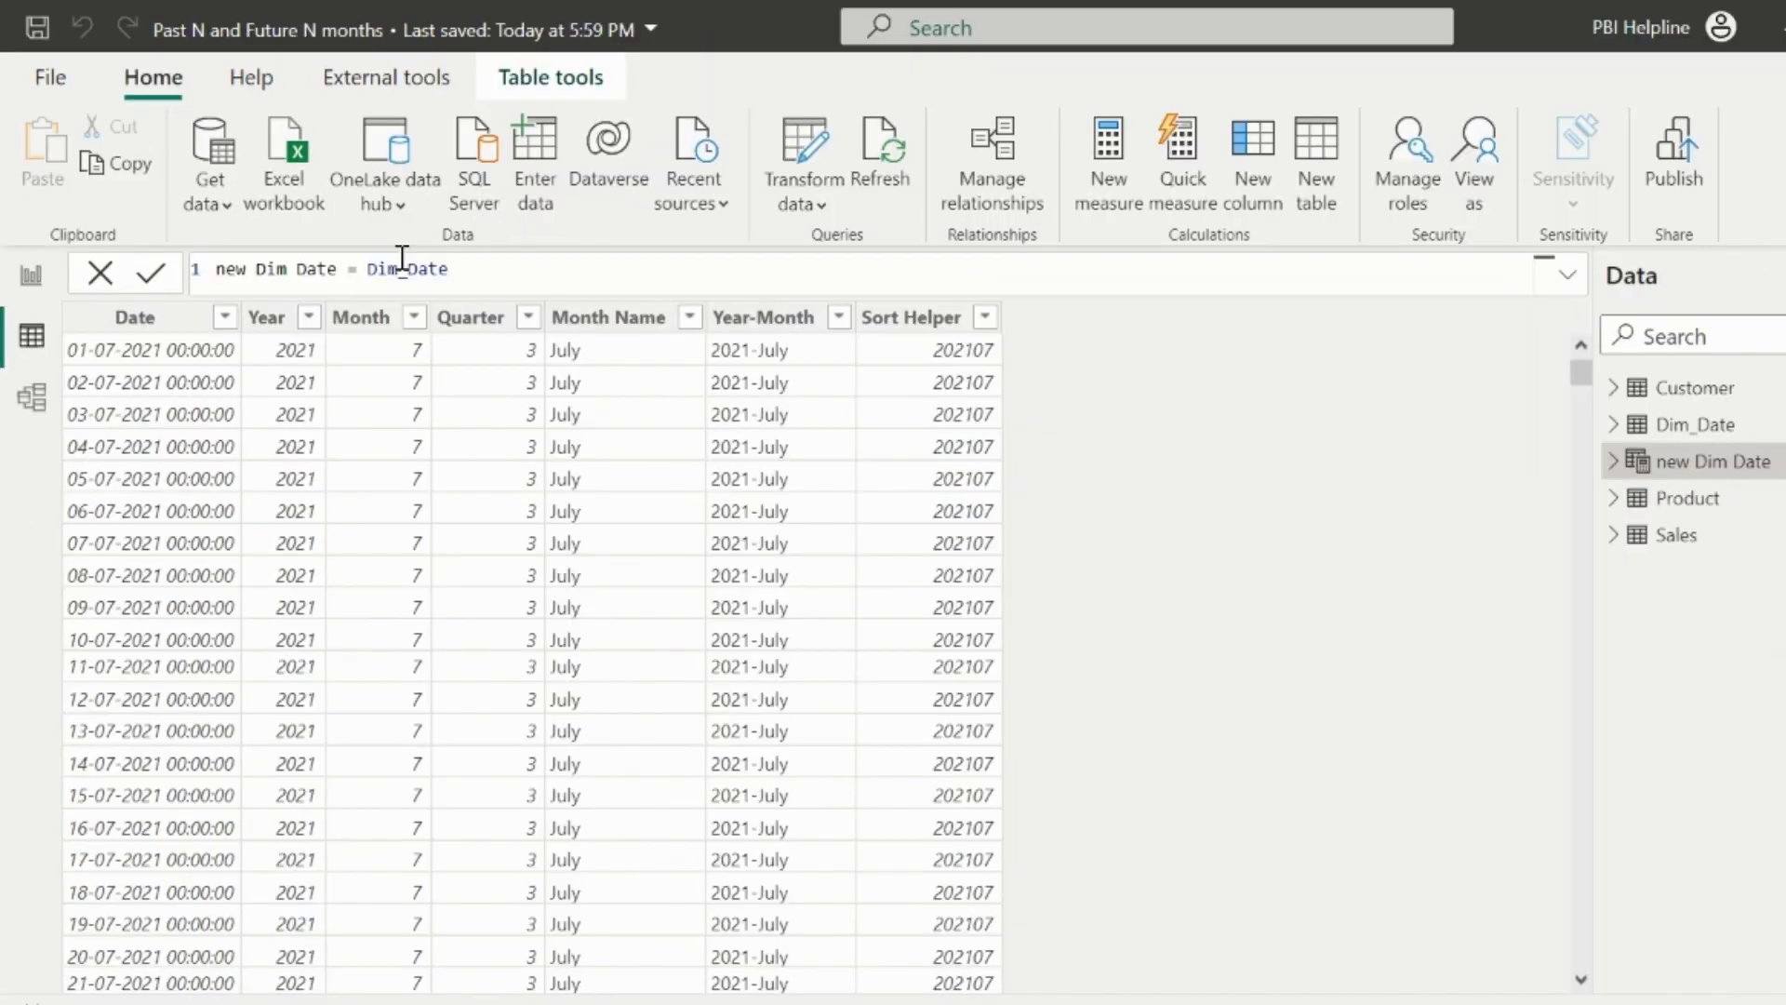
Change the new Dim Date table's Date column to the Date data type.
left_click(158, 318)
left_click(232, 187)
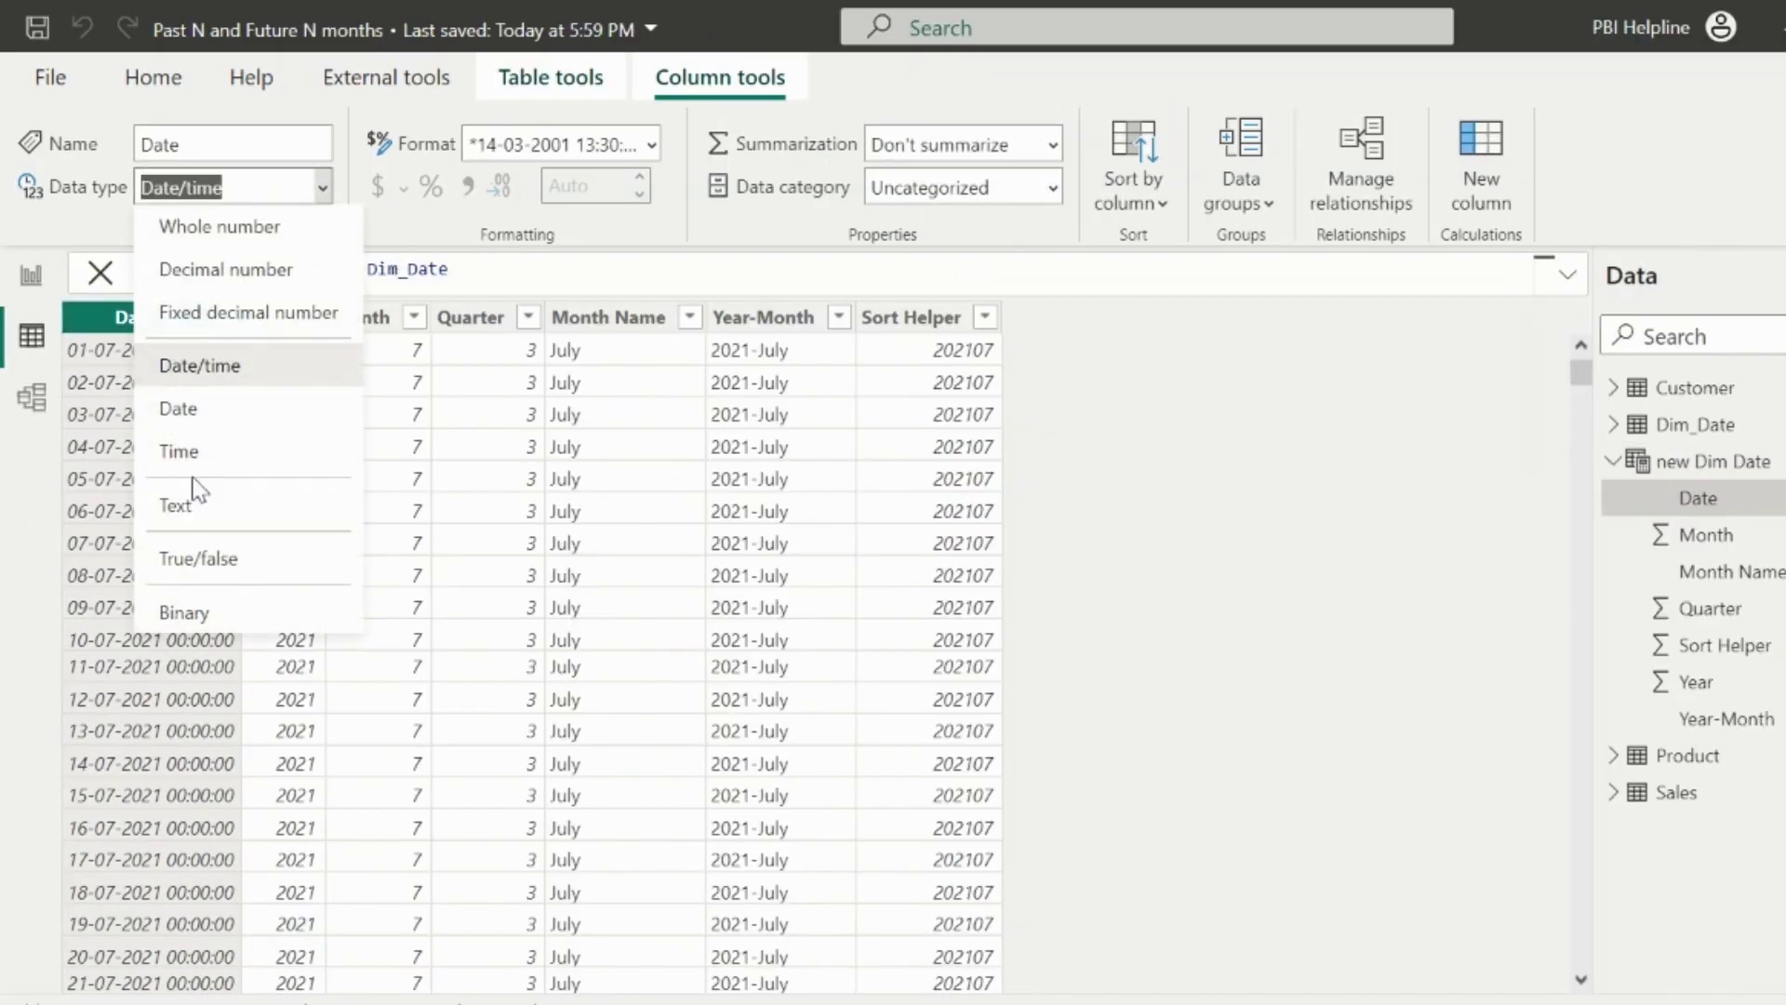
left_click(215, 406)
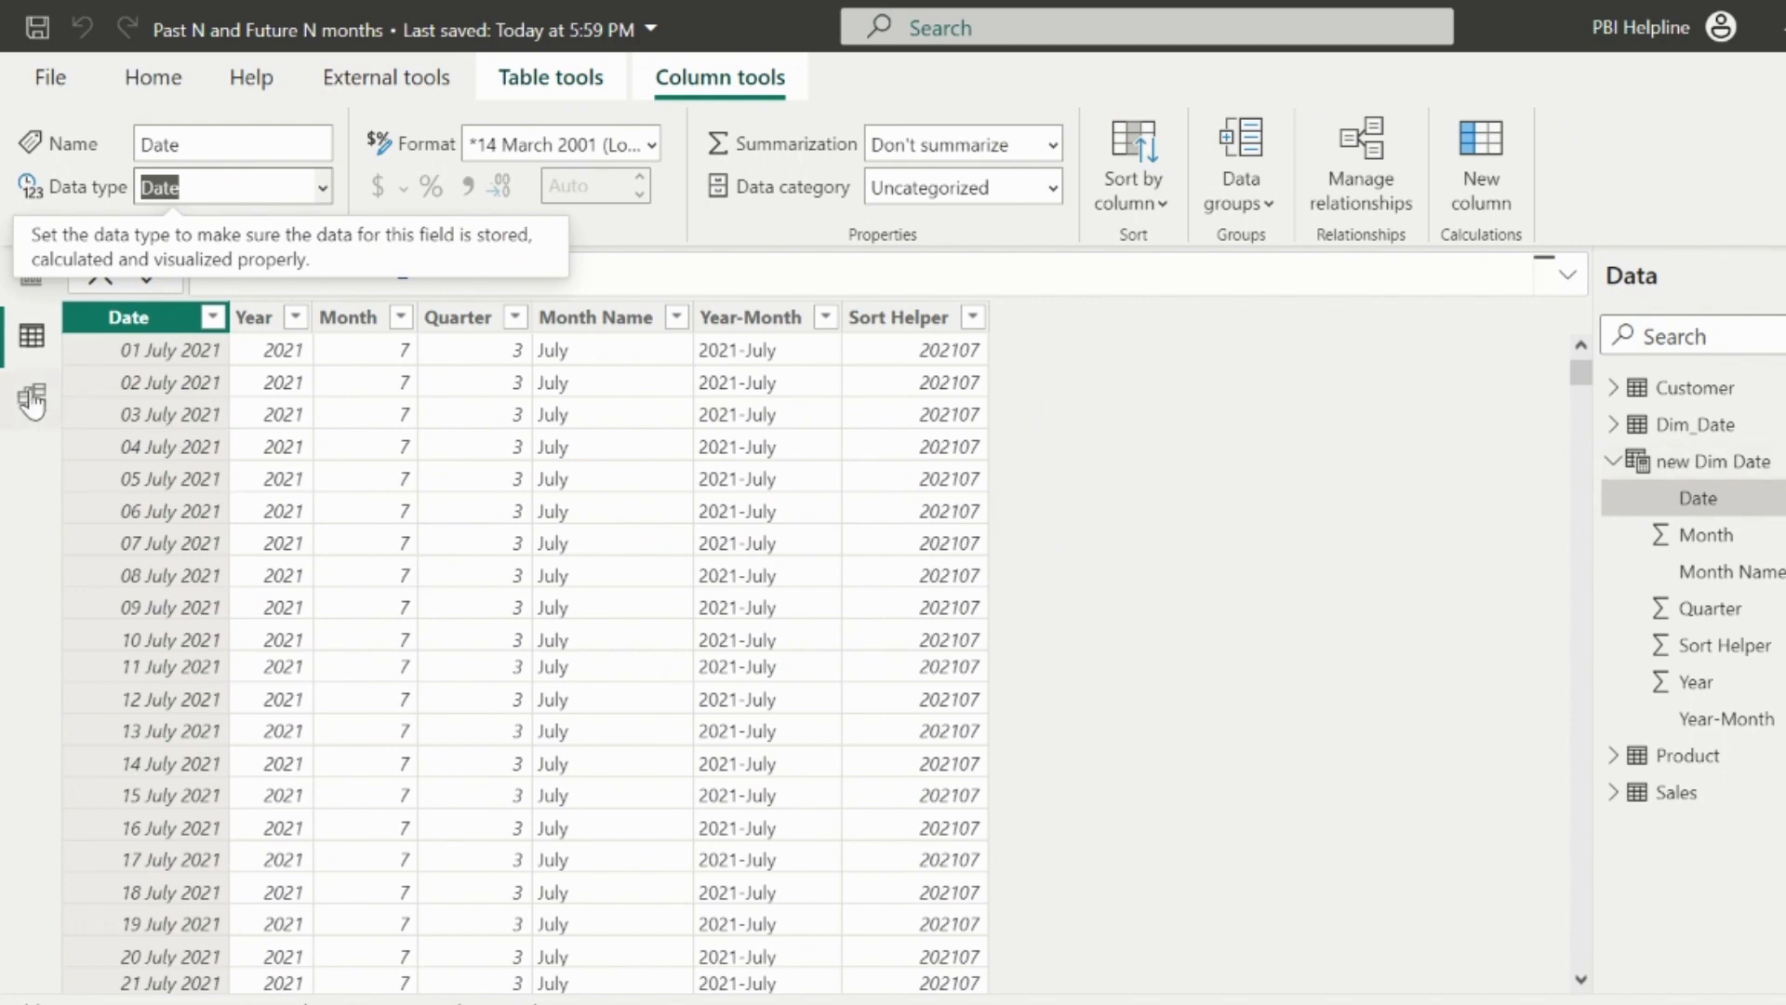
left_click(31, 398)
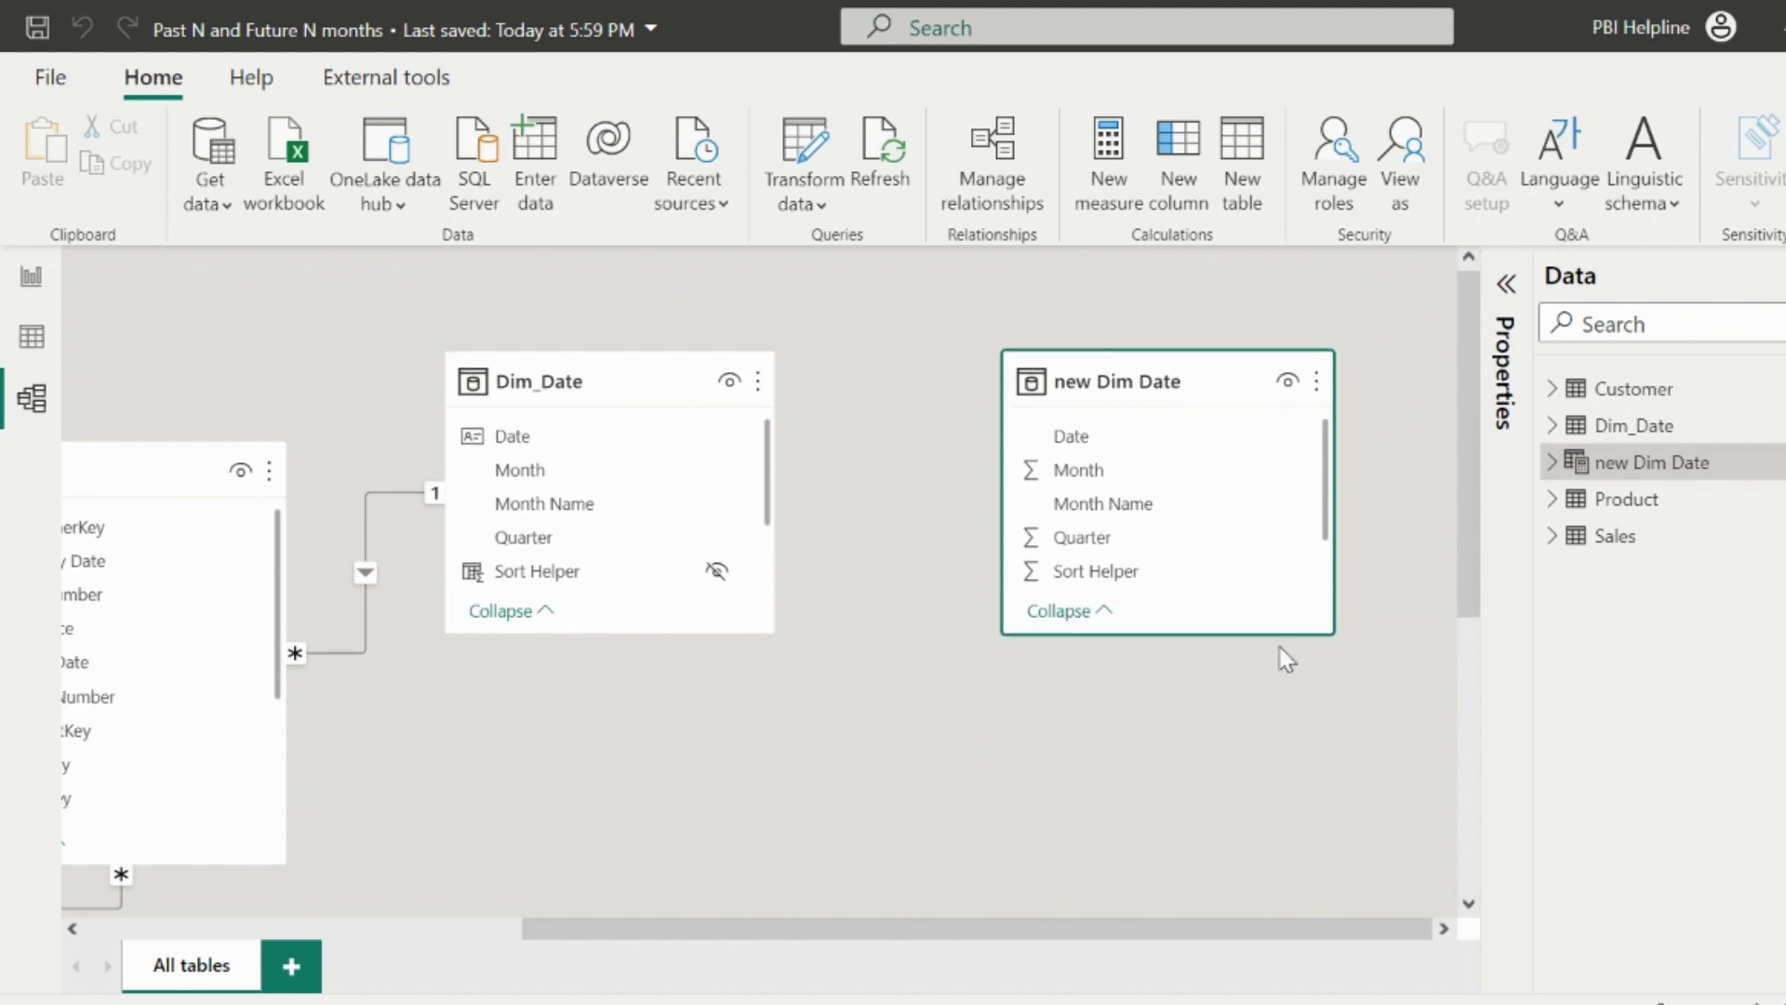
Relate new Dim Date's Date column to Dim_Date's Date column.
left_click_drag(1174, 441, 577, 435)
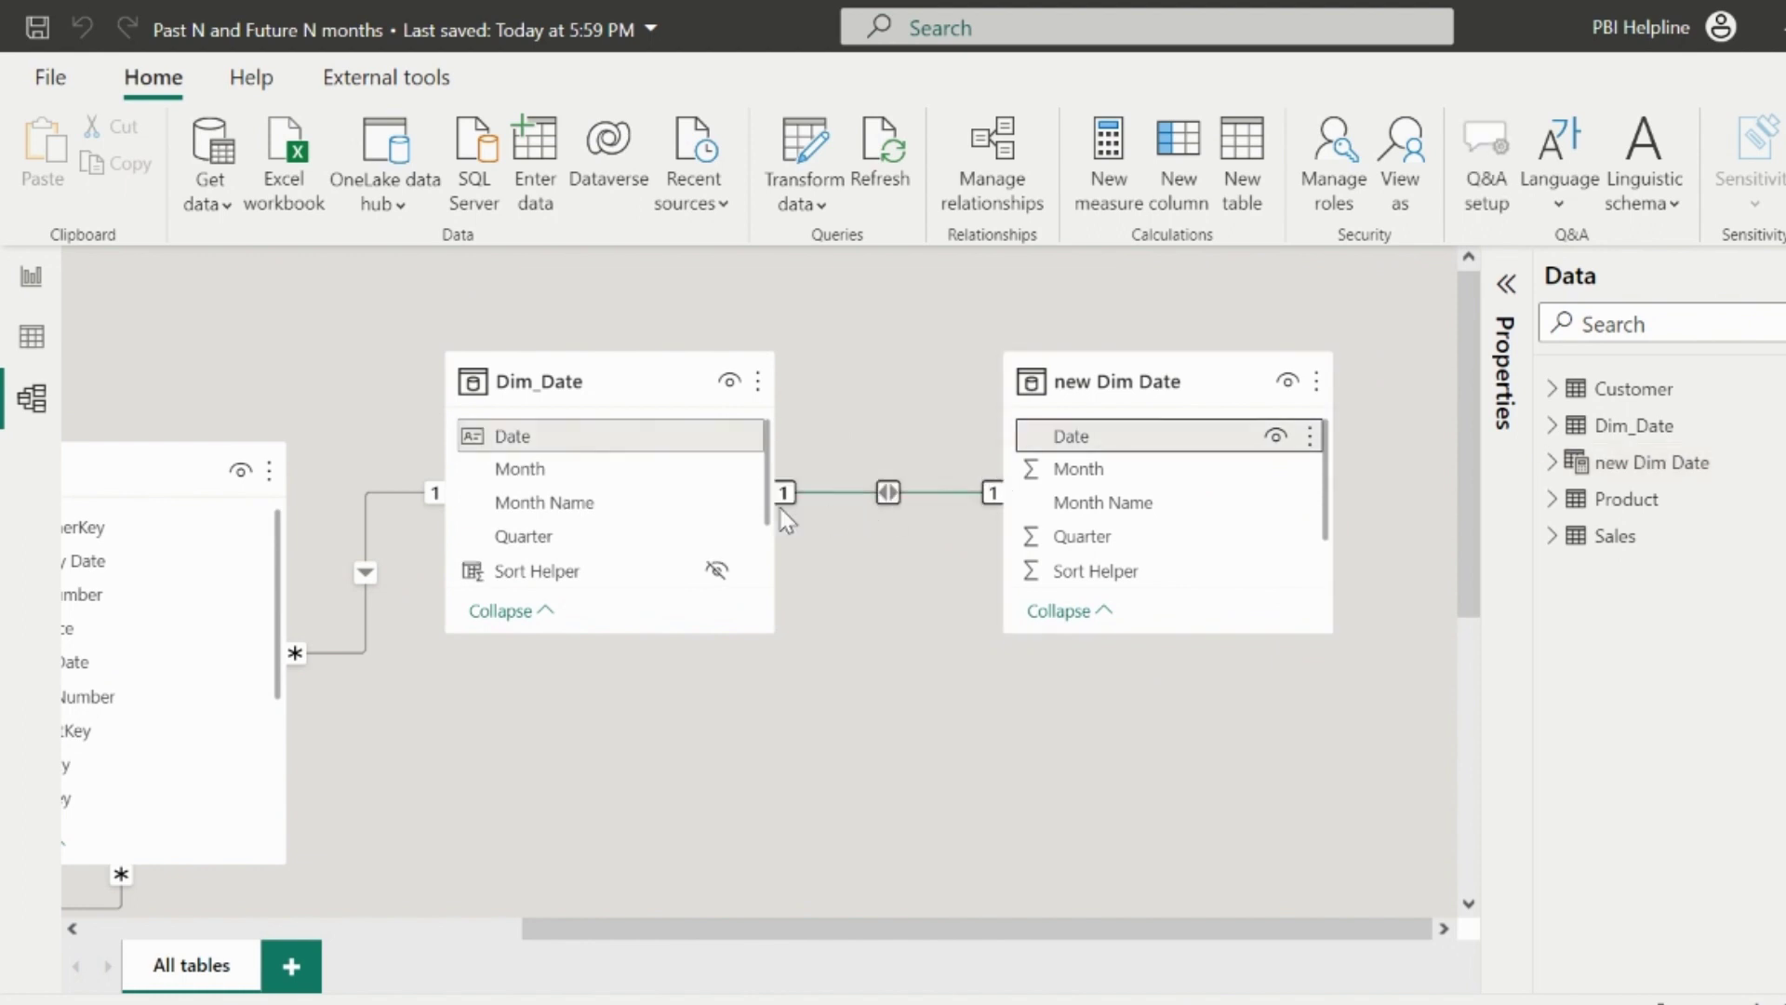
right_click(895, 493)
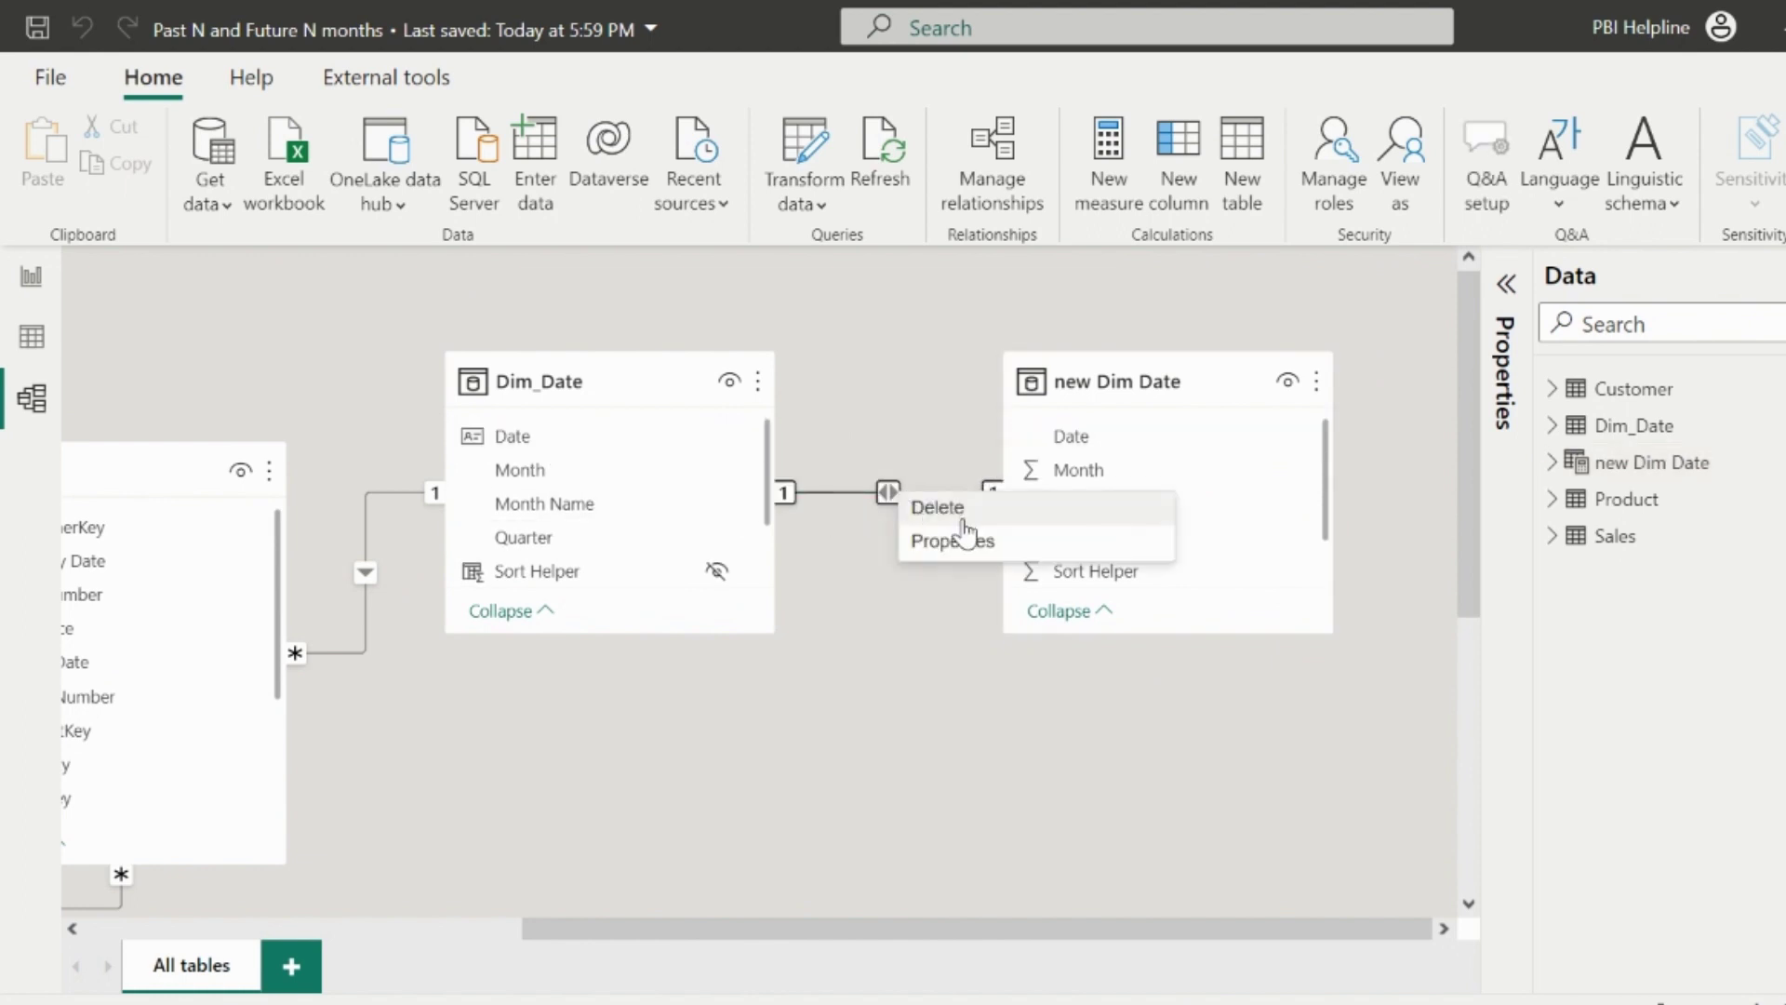
left_click(961, 538)
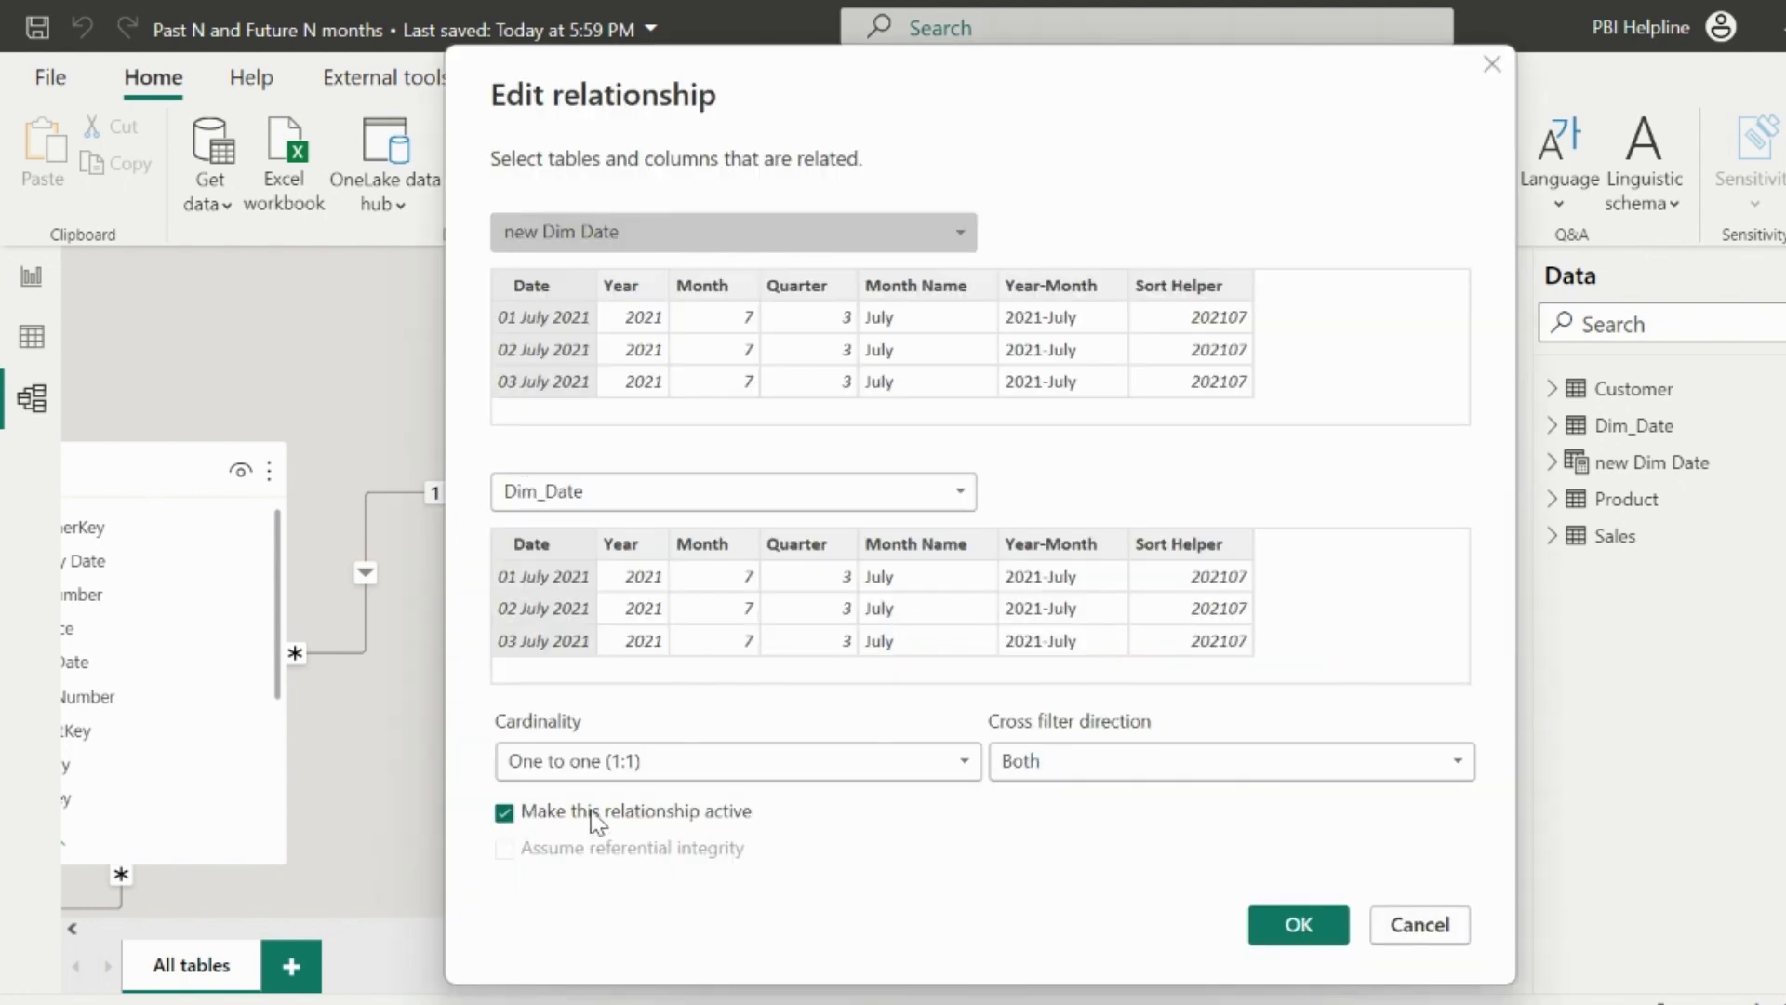
Make the relationship inactive, one-to-many, with single cross-filter direction.
left_click(590, 816)
left_click(735, 764)
left_click(652, 857)
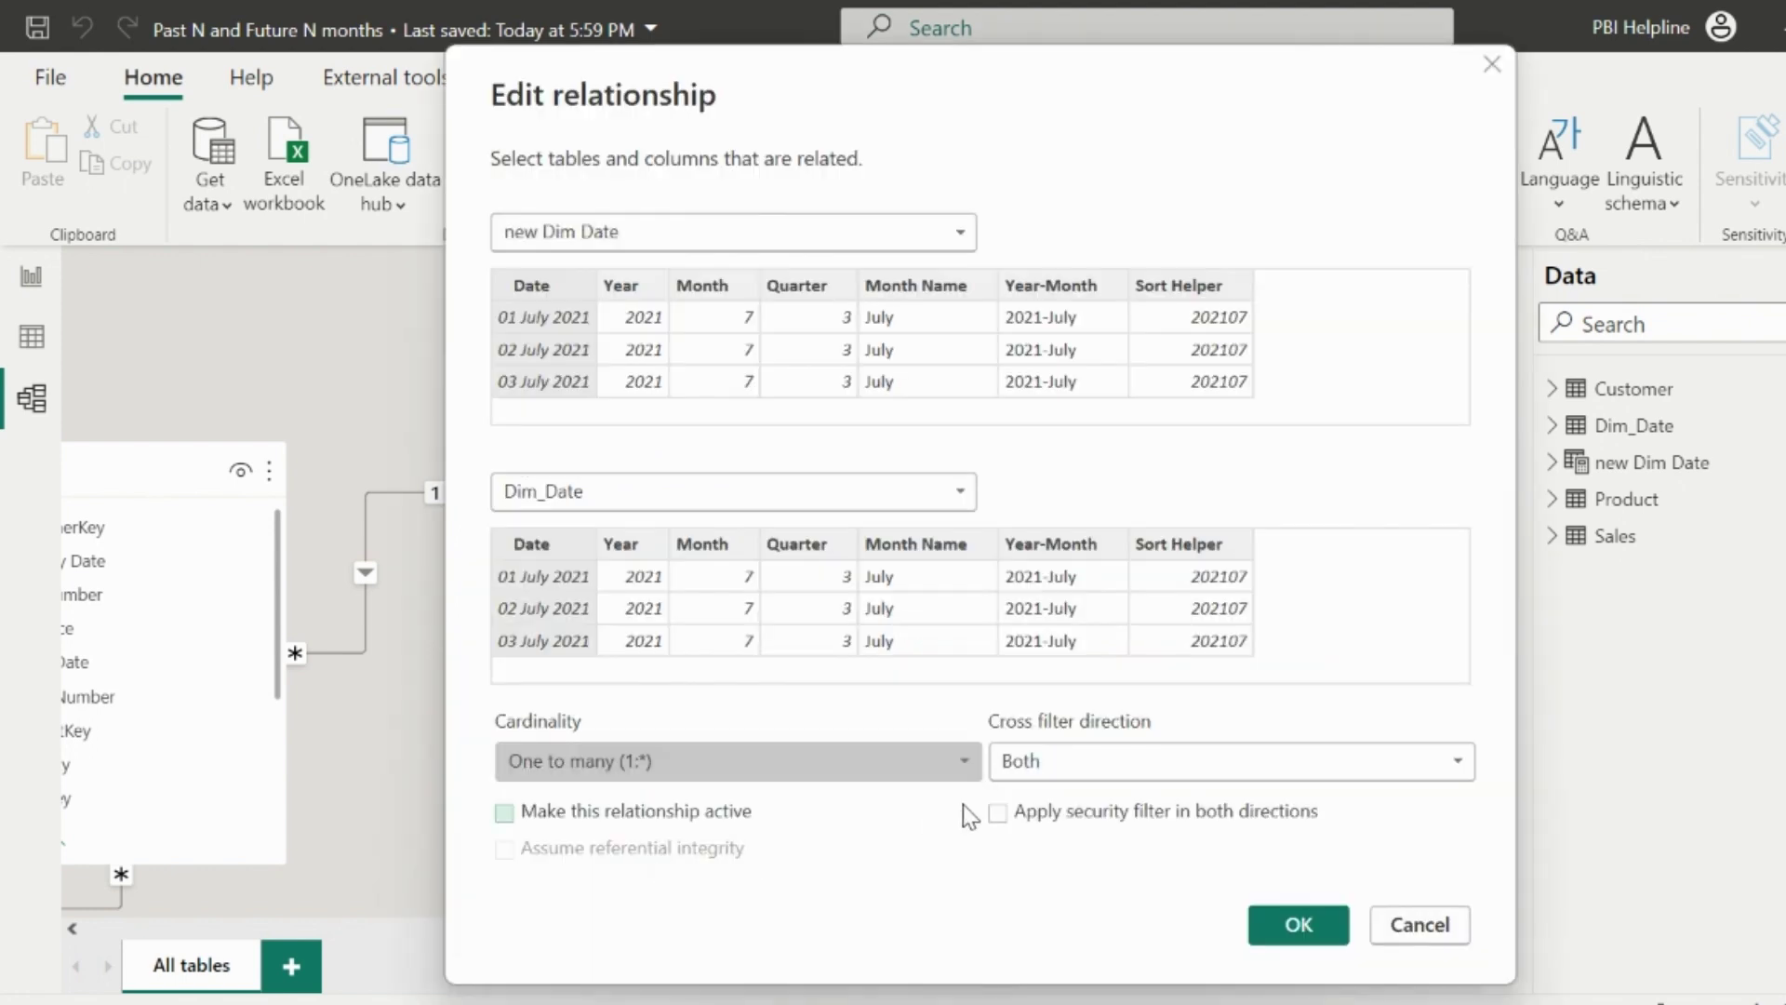
left_click(1074, 768)
left_click(1079, 796)
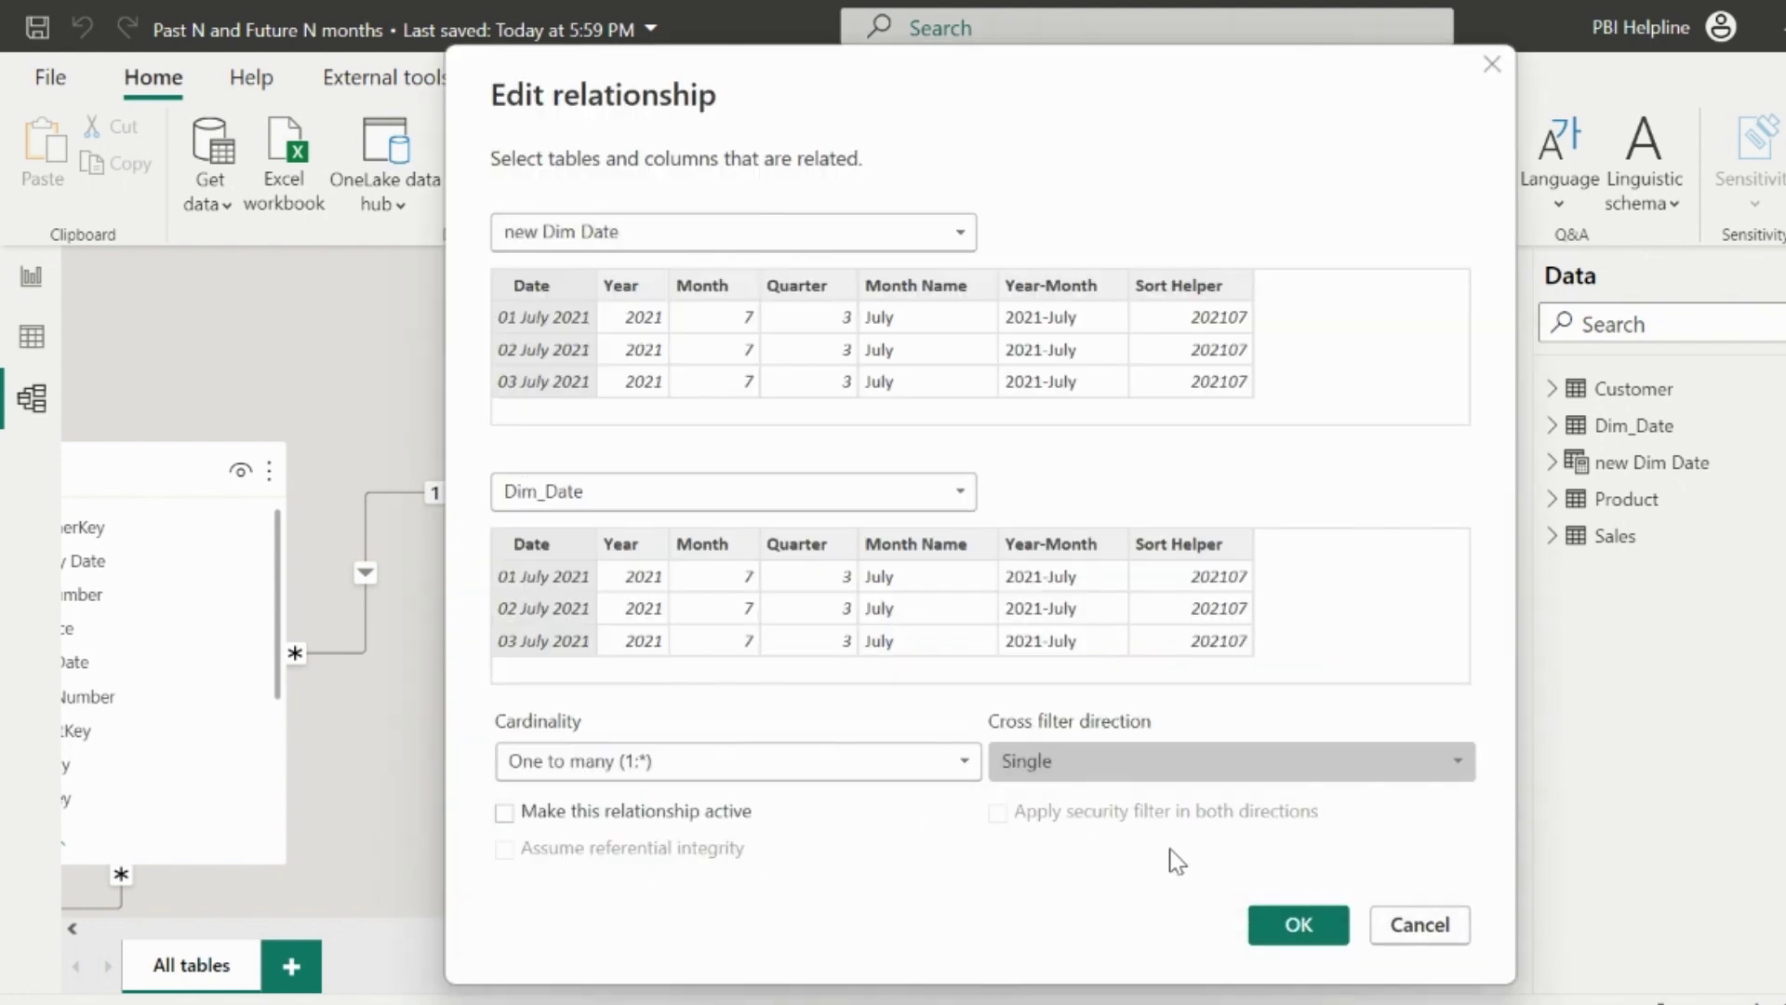
left_click(1289, 924)
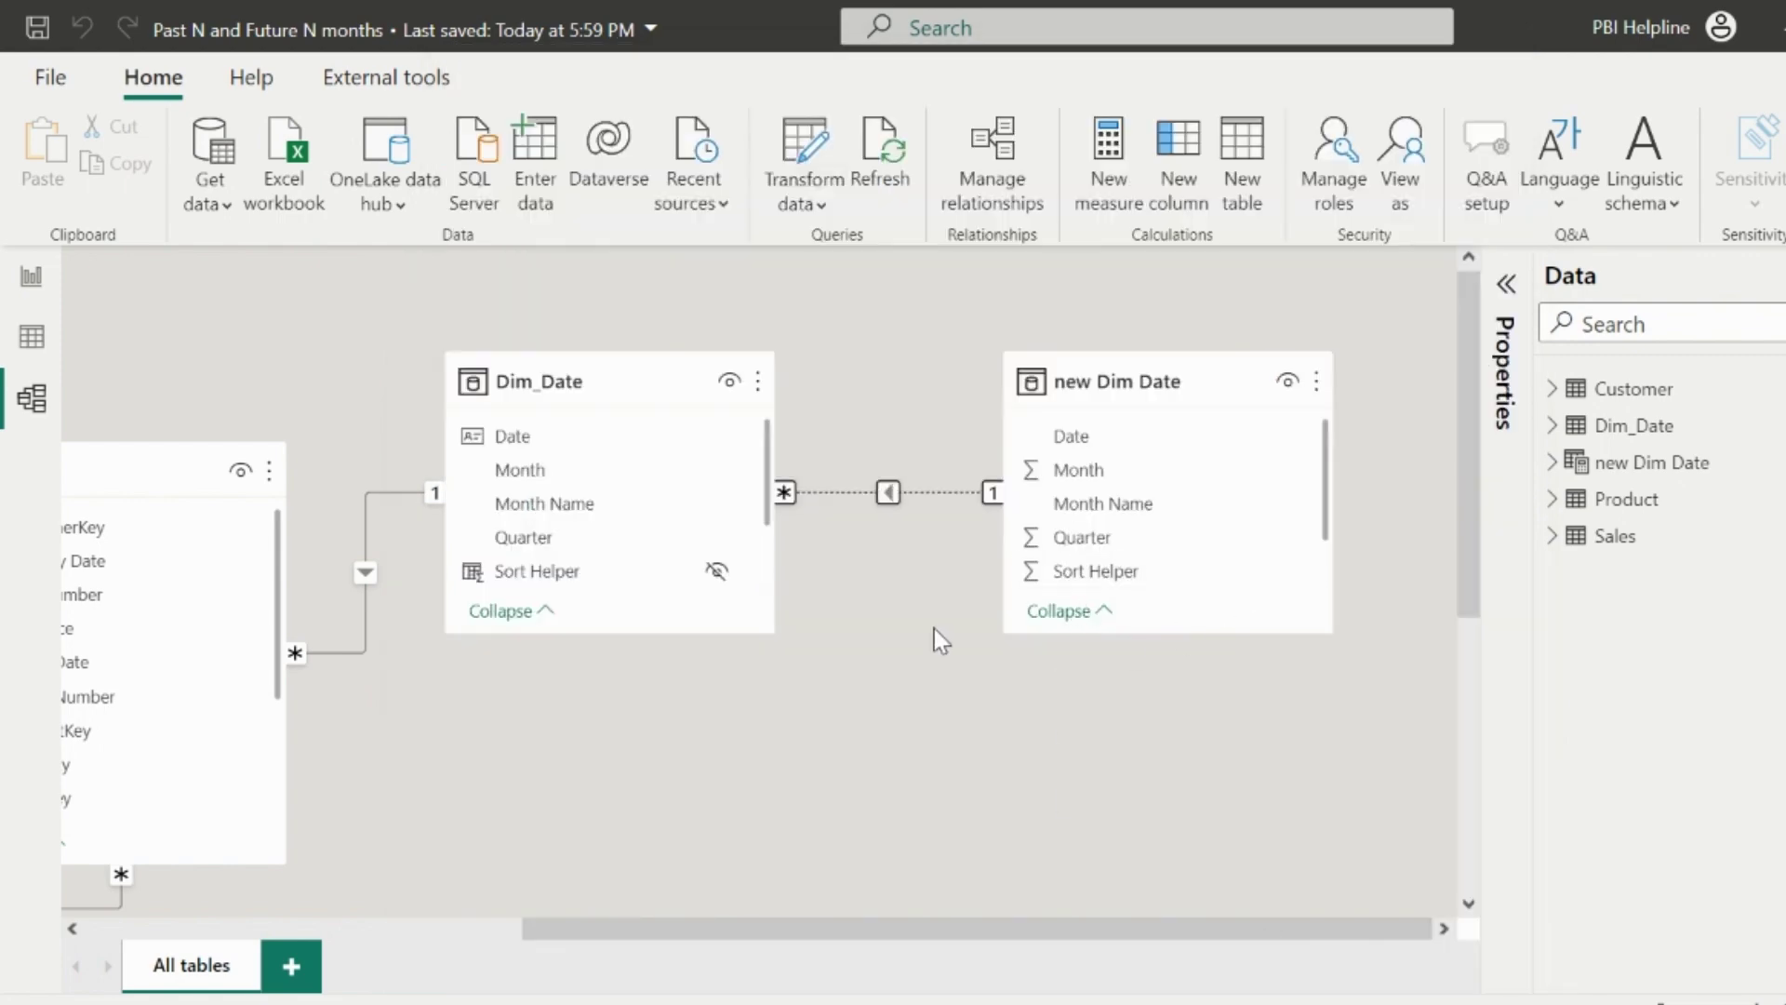
Return to the report view and start a blank table with Enter data.
left_click(32, 336)
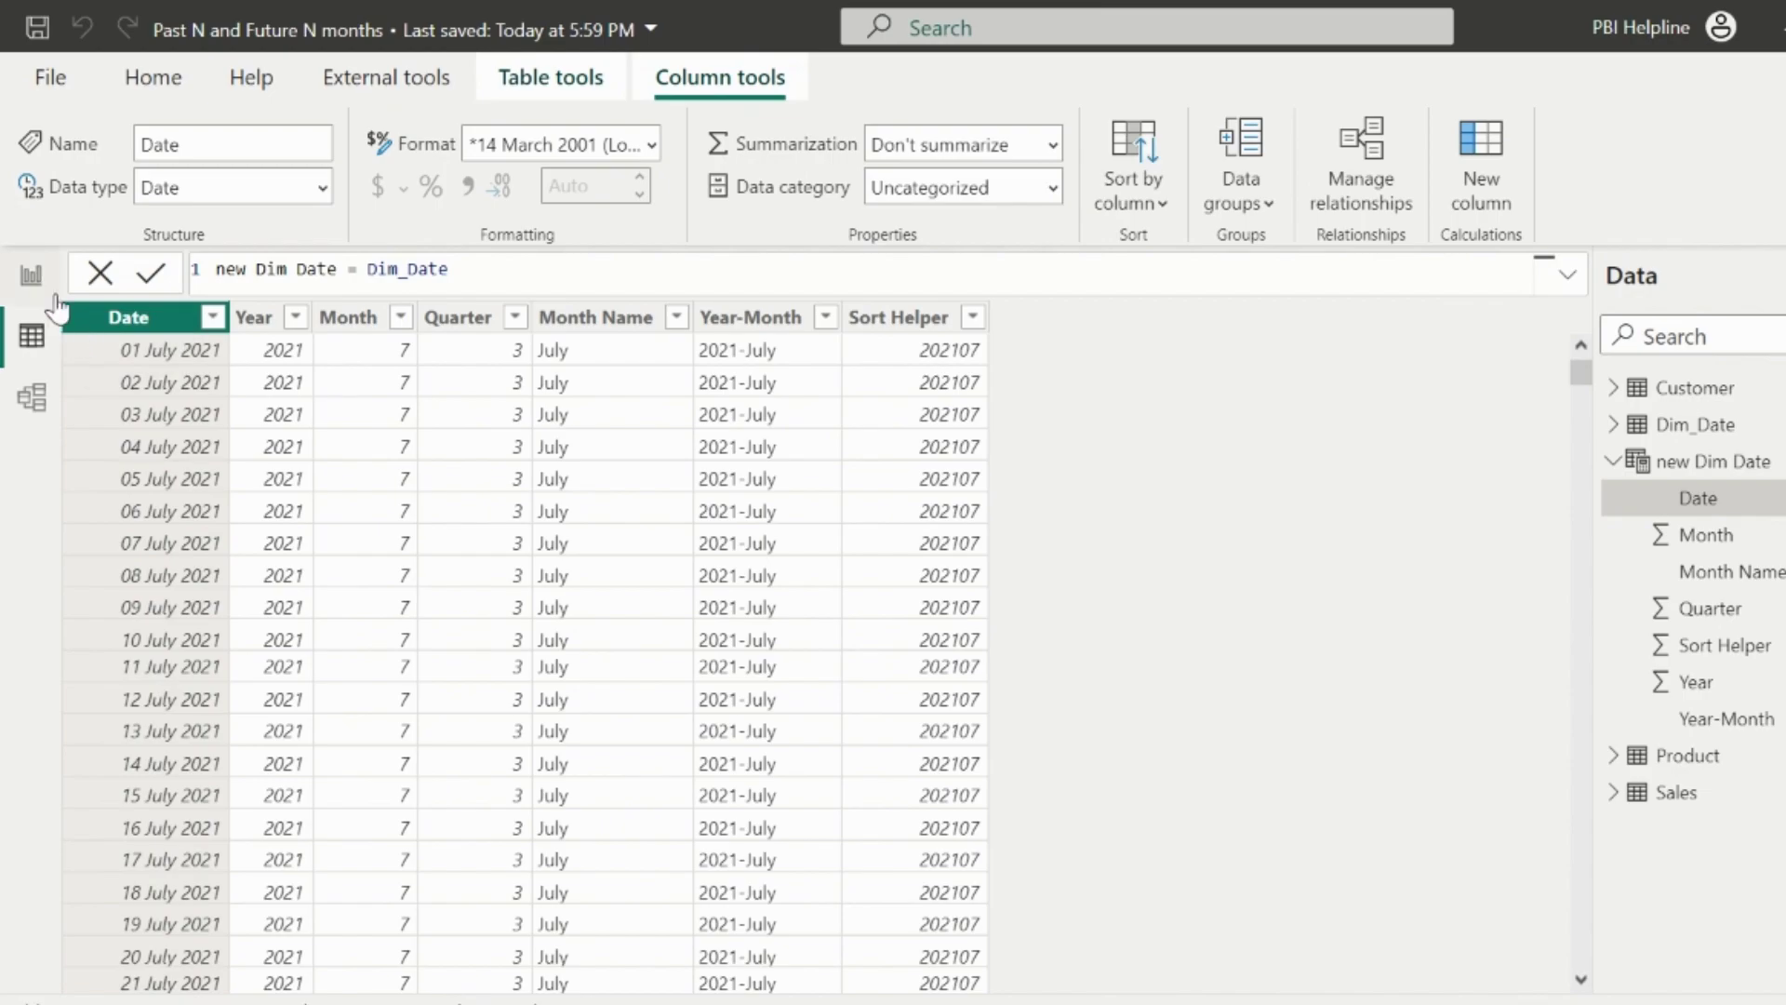
left_click(31, 276)
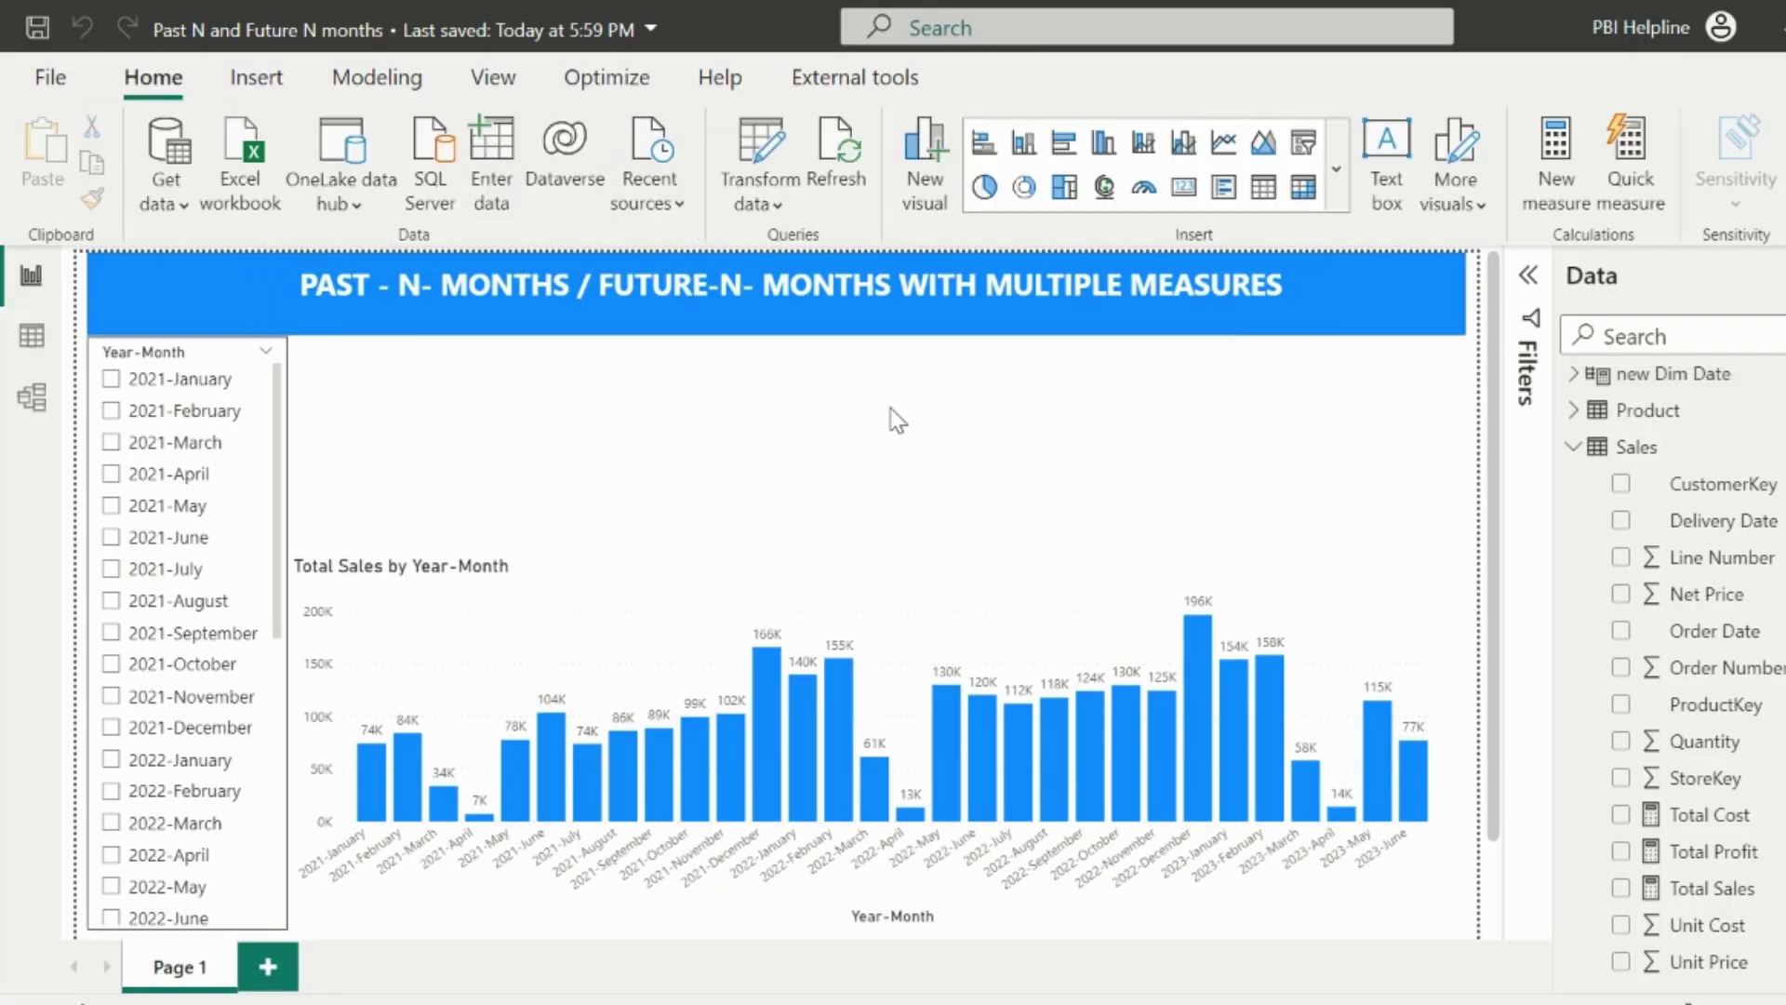
left_click(493, 158)
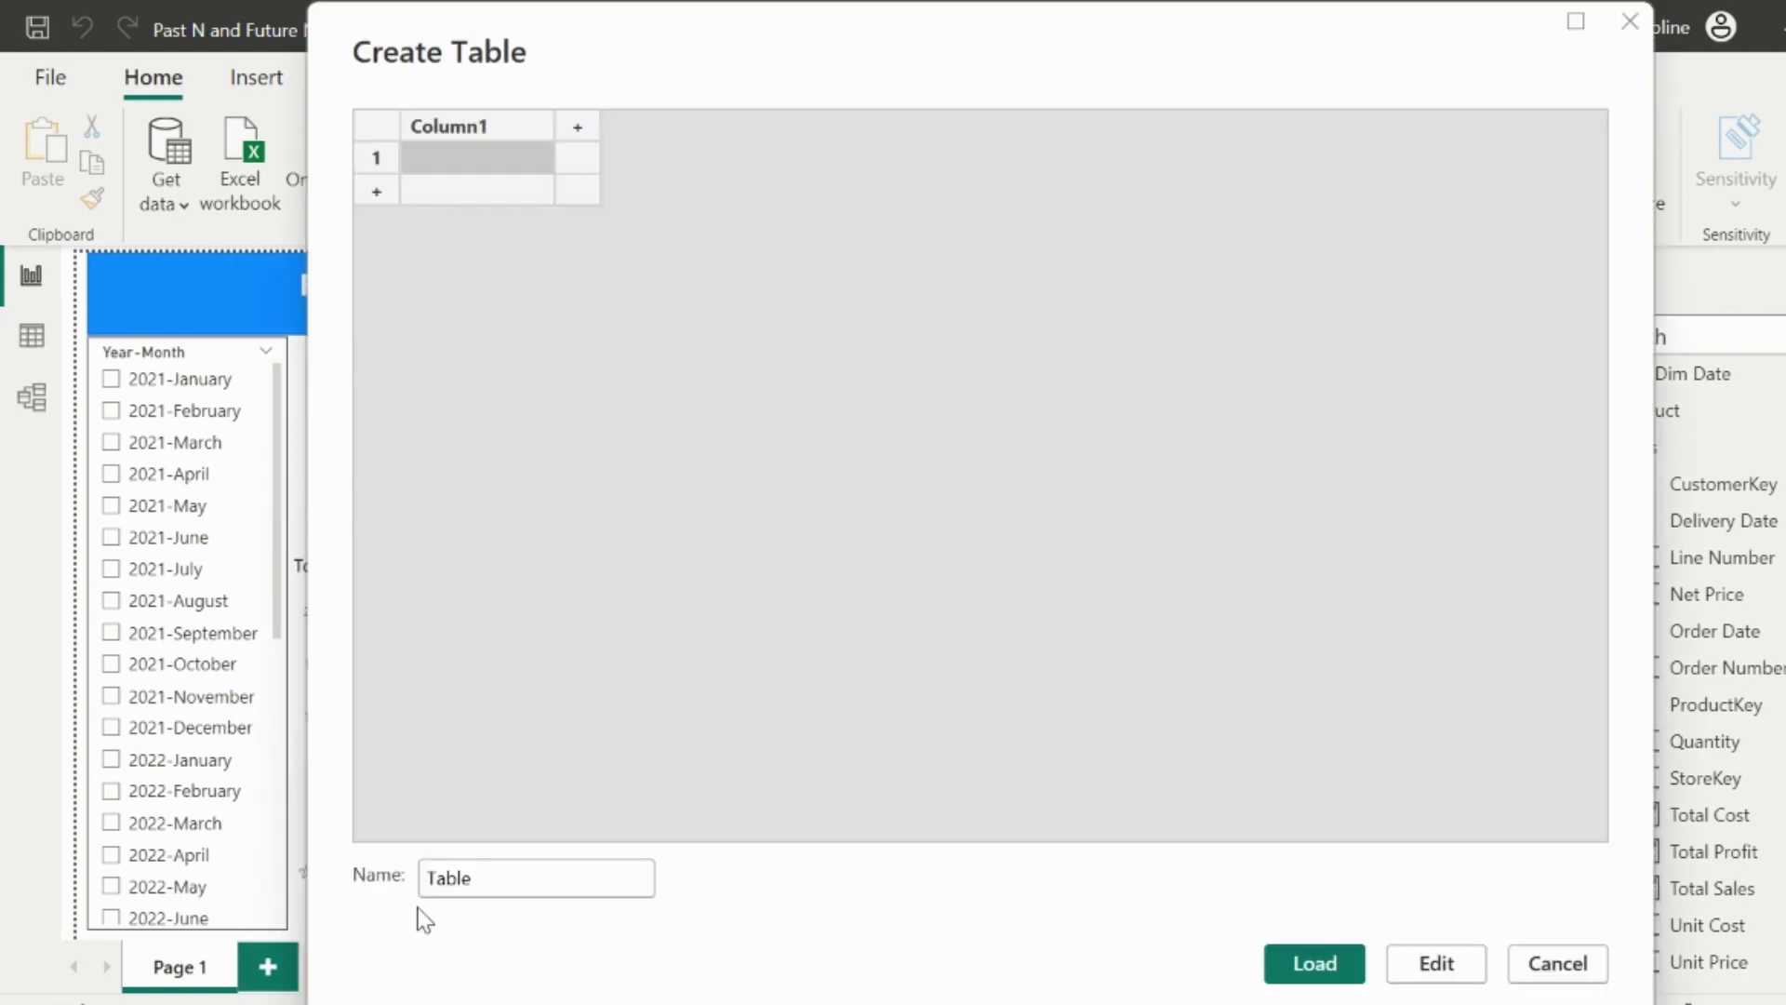
Name the table Past/Future with a Past or Future column holding Past and Future.
left_click(578, 877)
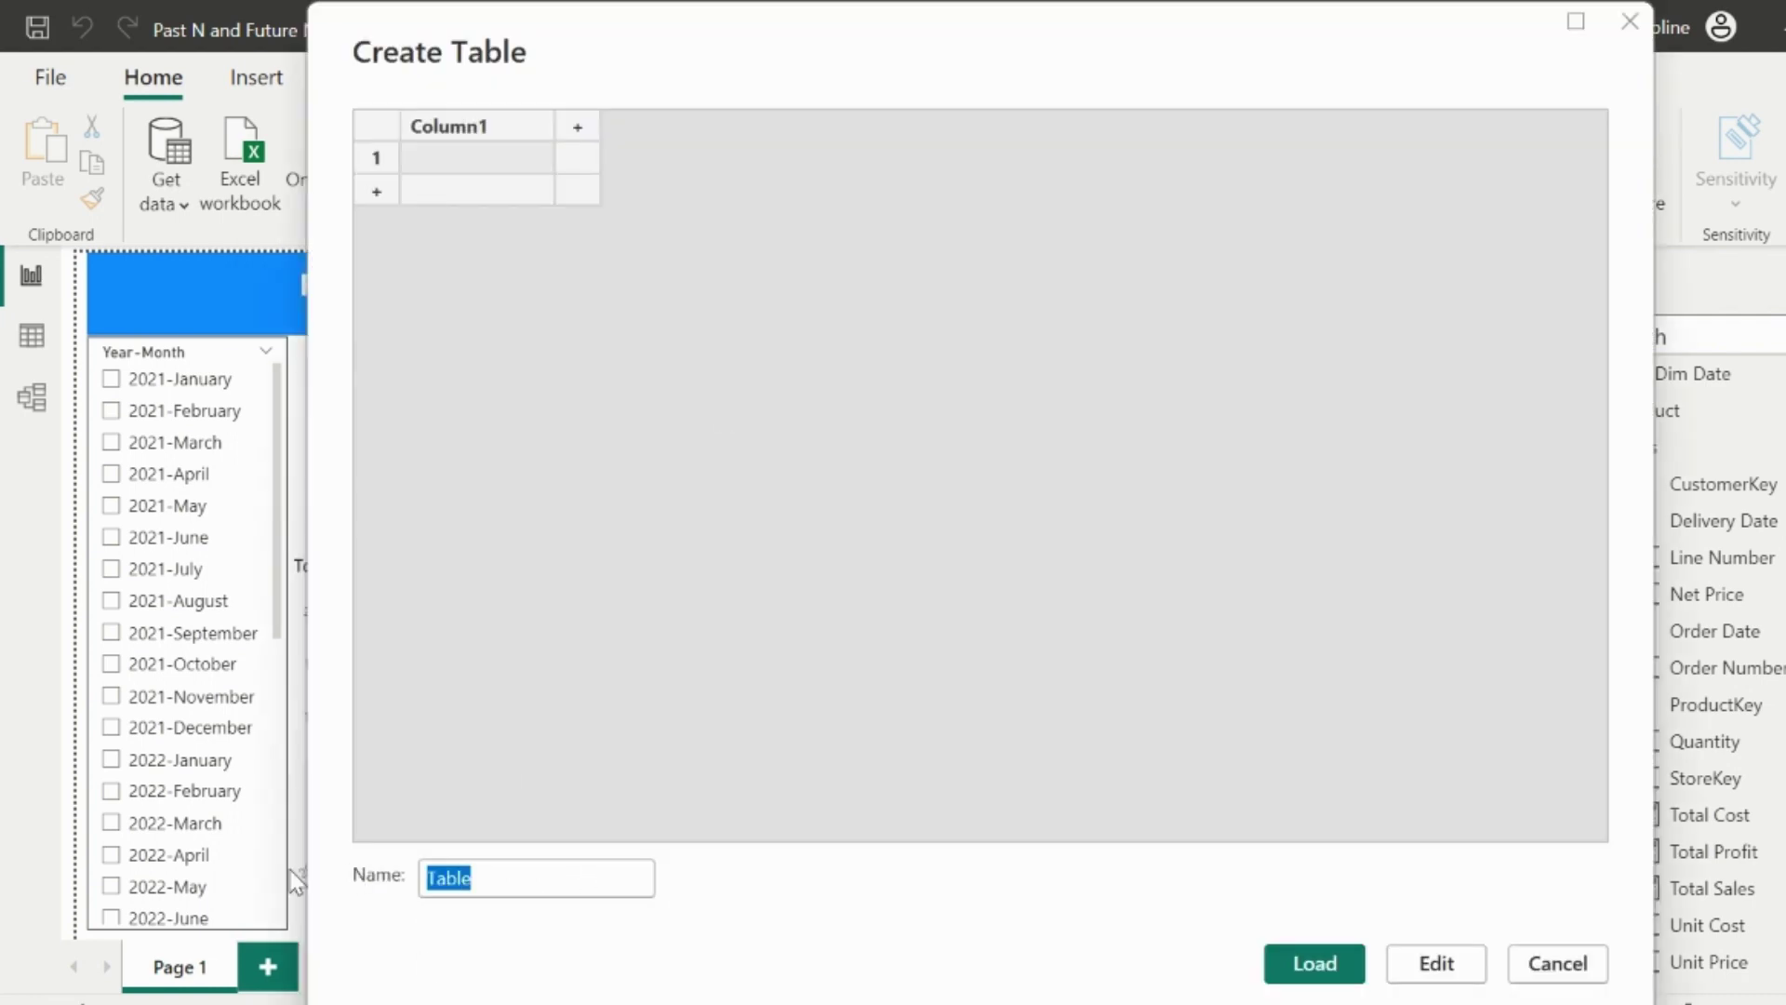
type("Past/Future")
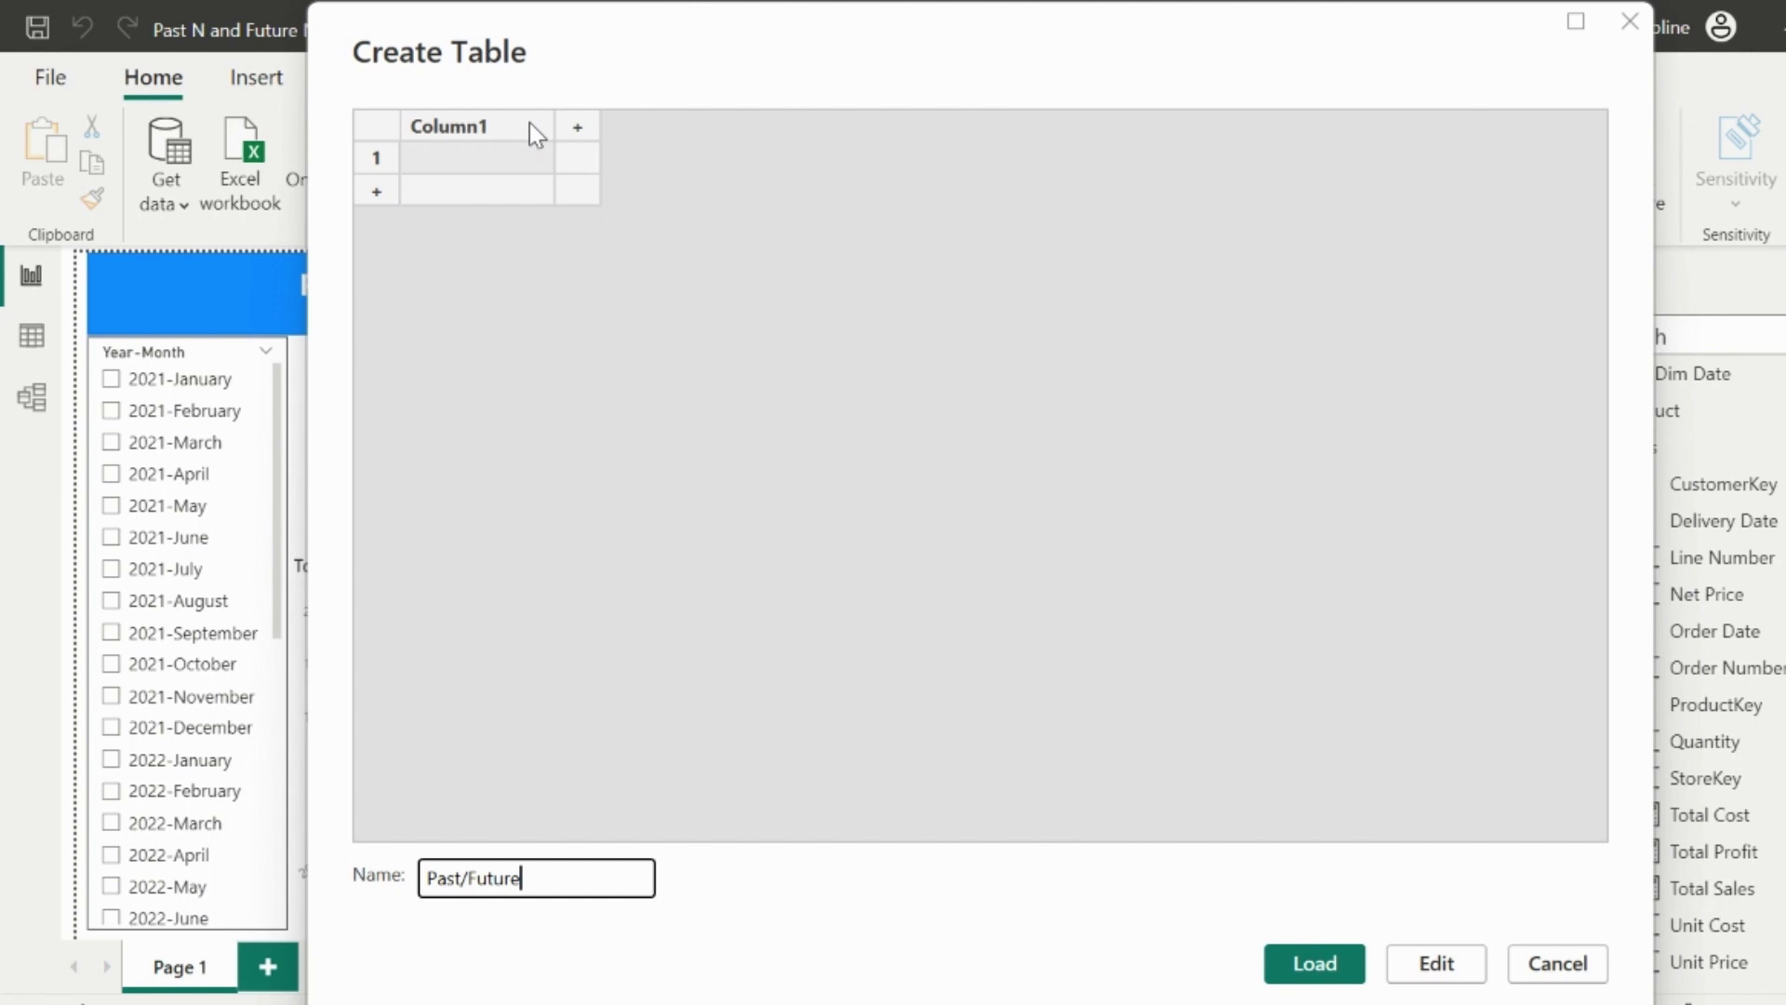
double_click(528, 123)
type("Past or Future")
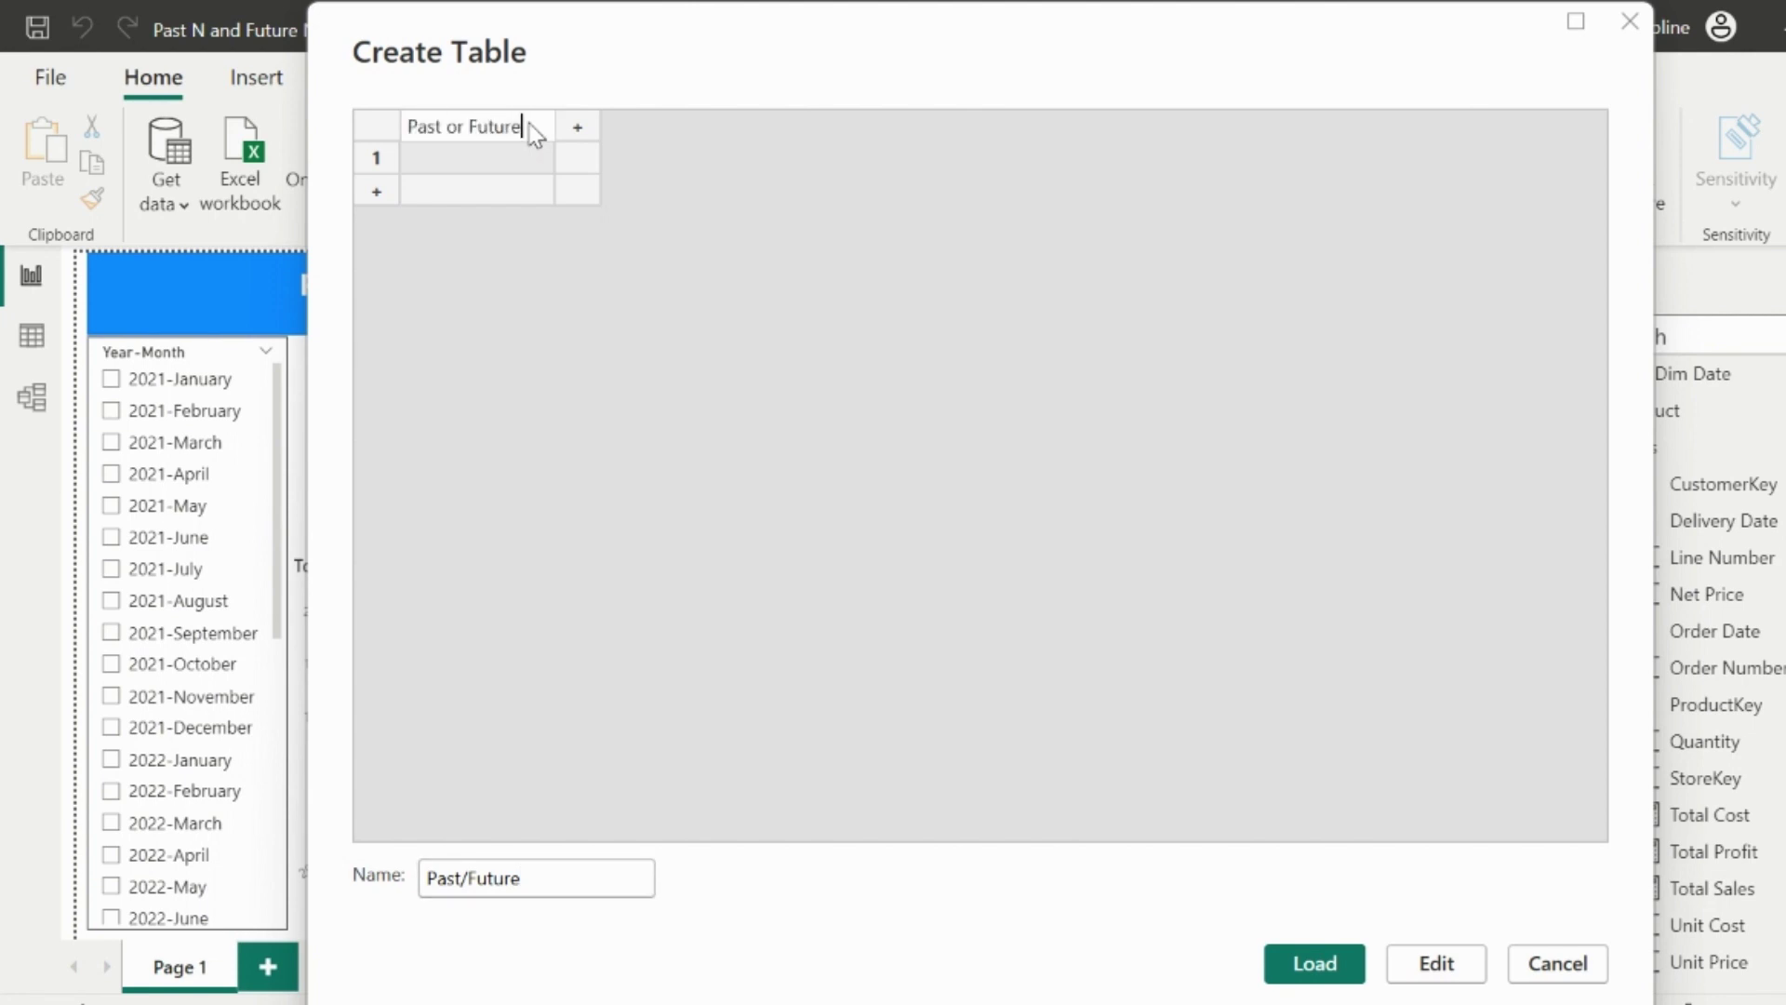
left_click(503, 171)
type("Past")
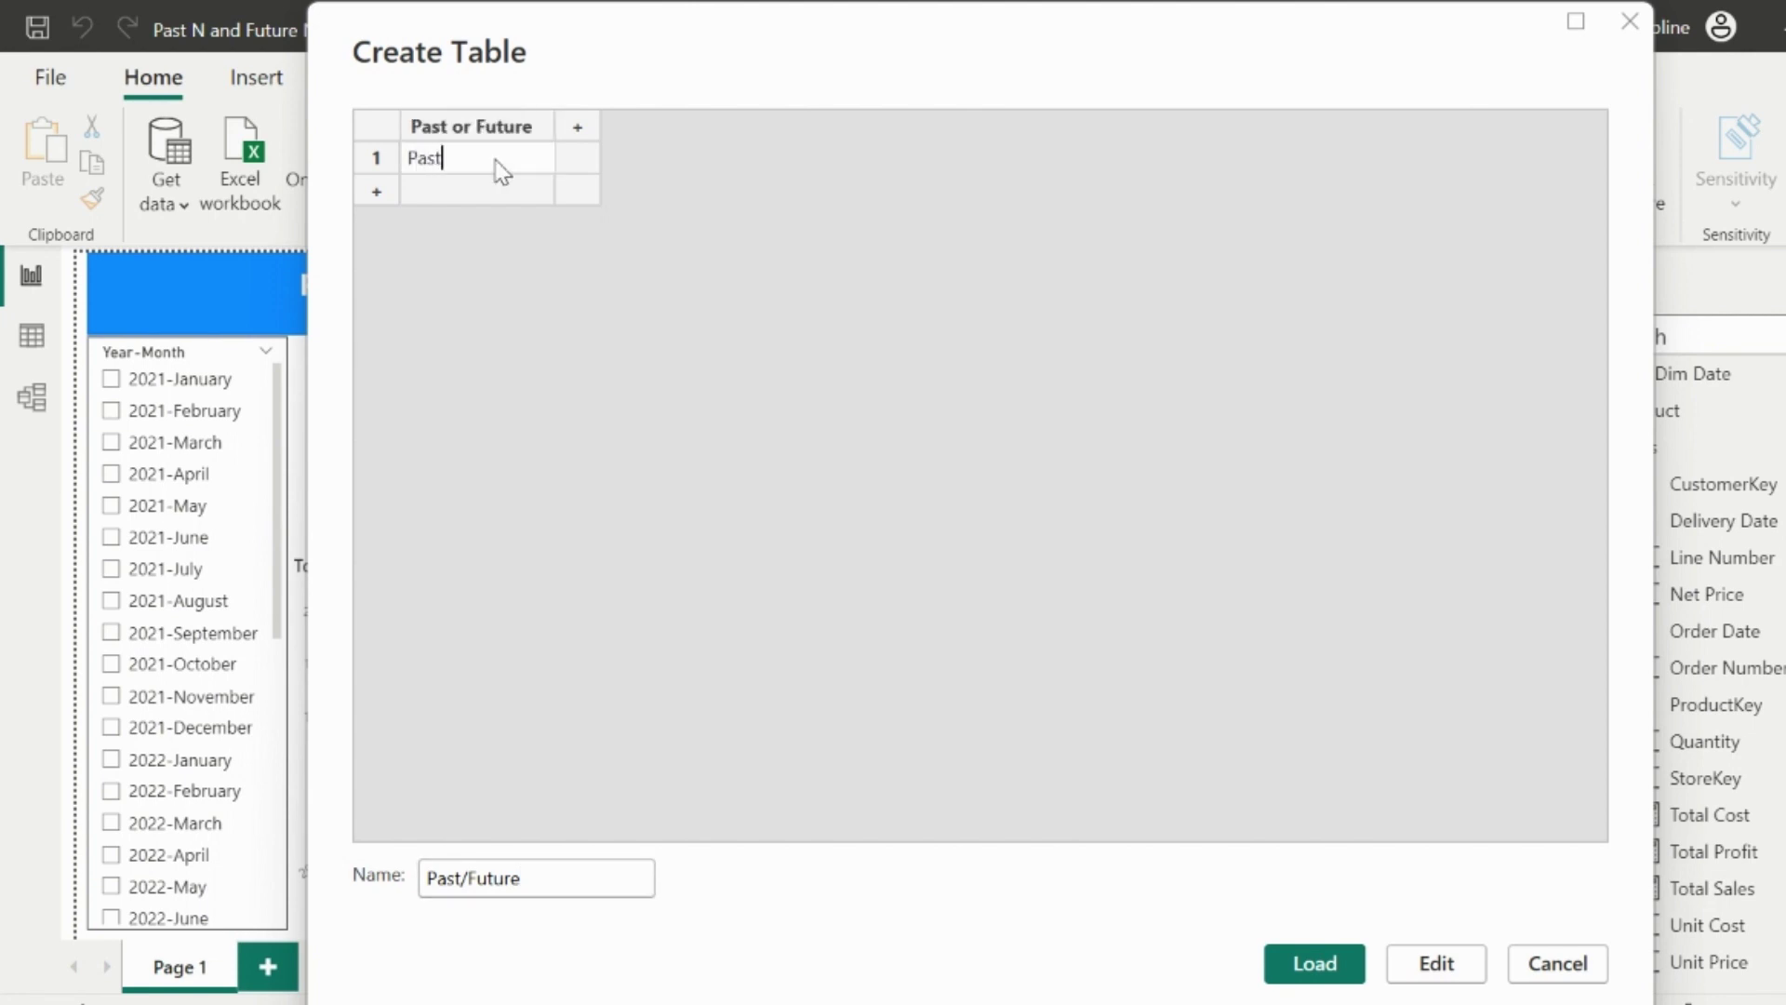
left_click(487, 189)
type("Future")
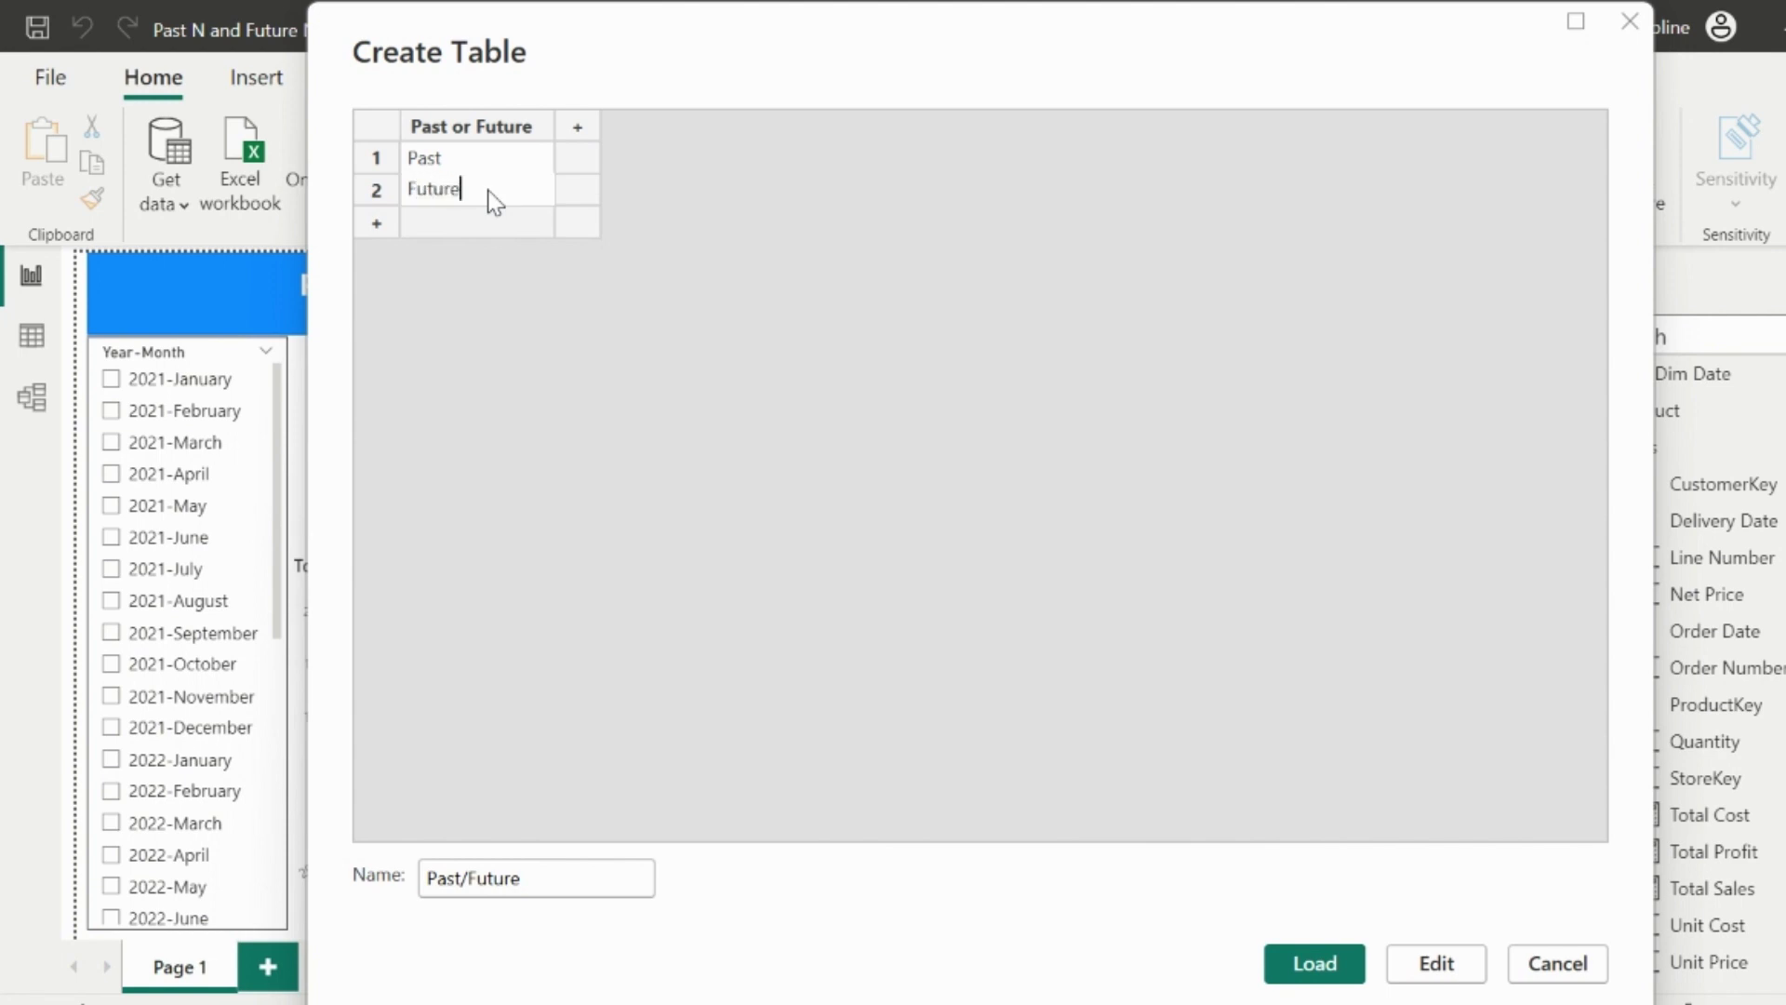
left_click(765, 386)
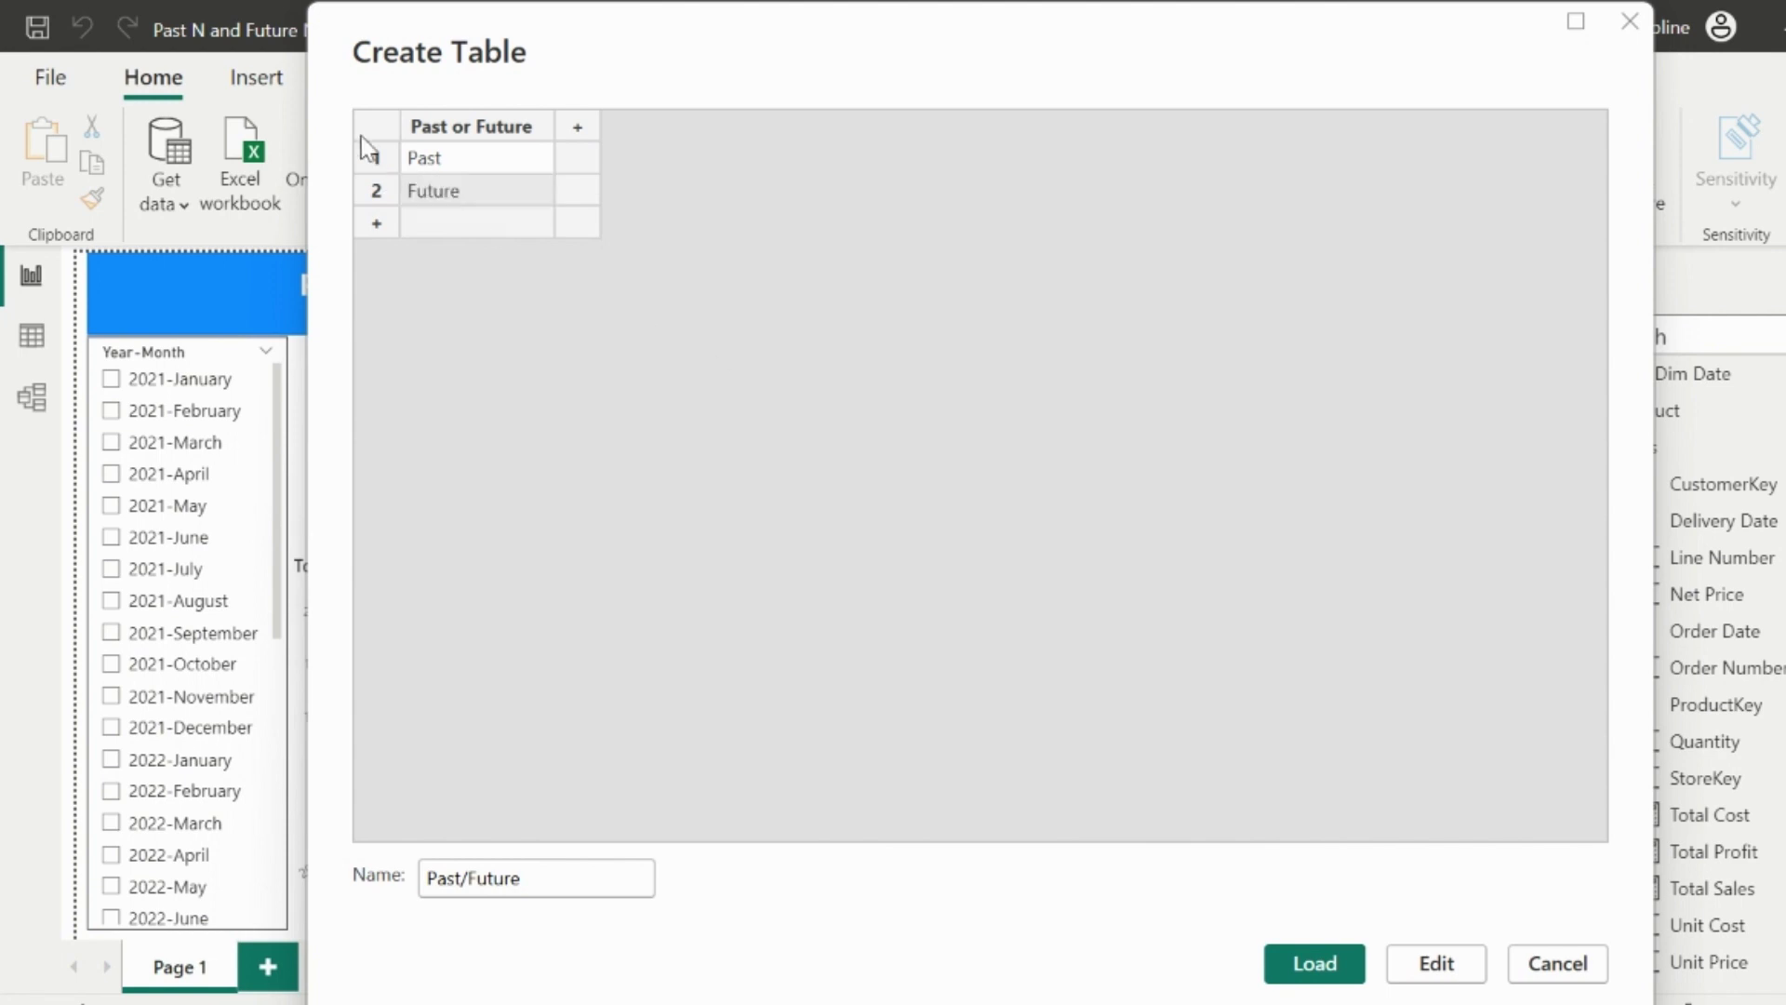
Add a Multiplier column with Past = -1 and Future = 1, then load the table.
left_click(577, 128)
type("Mu")
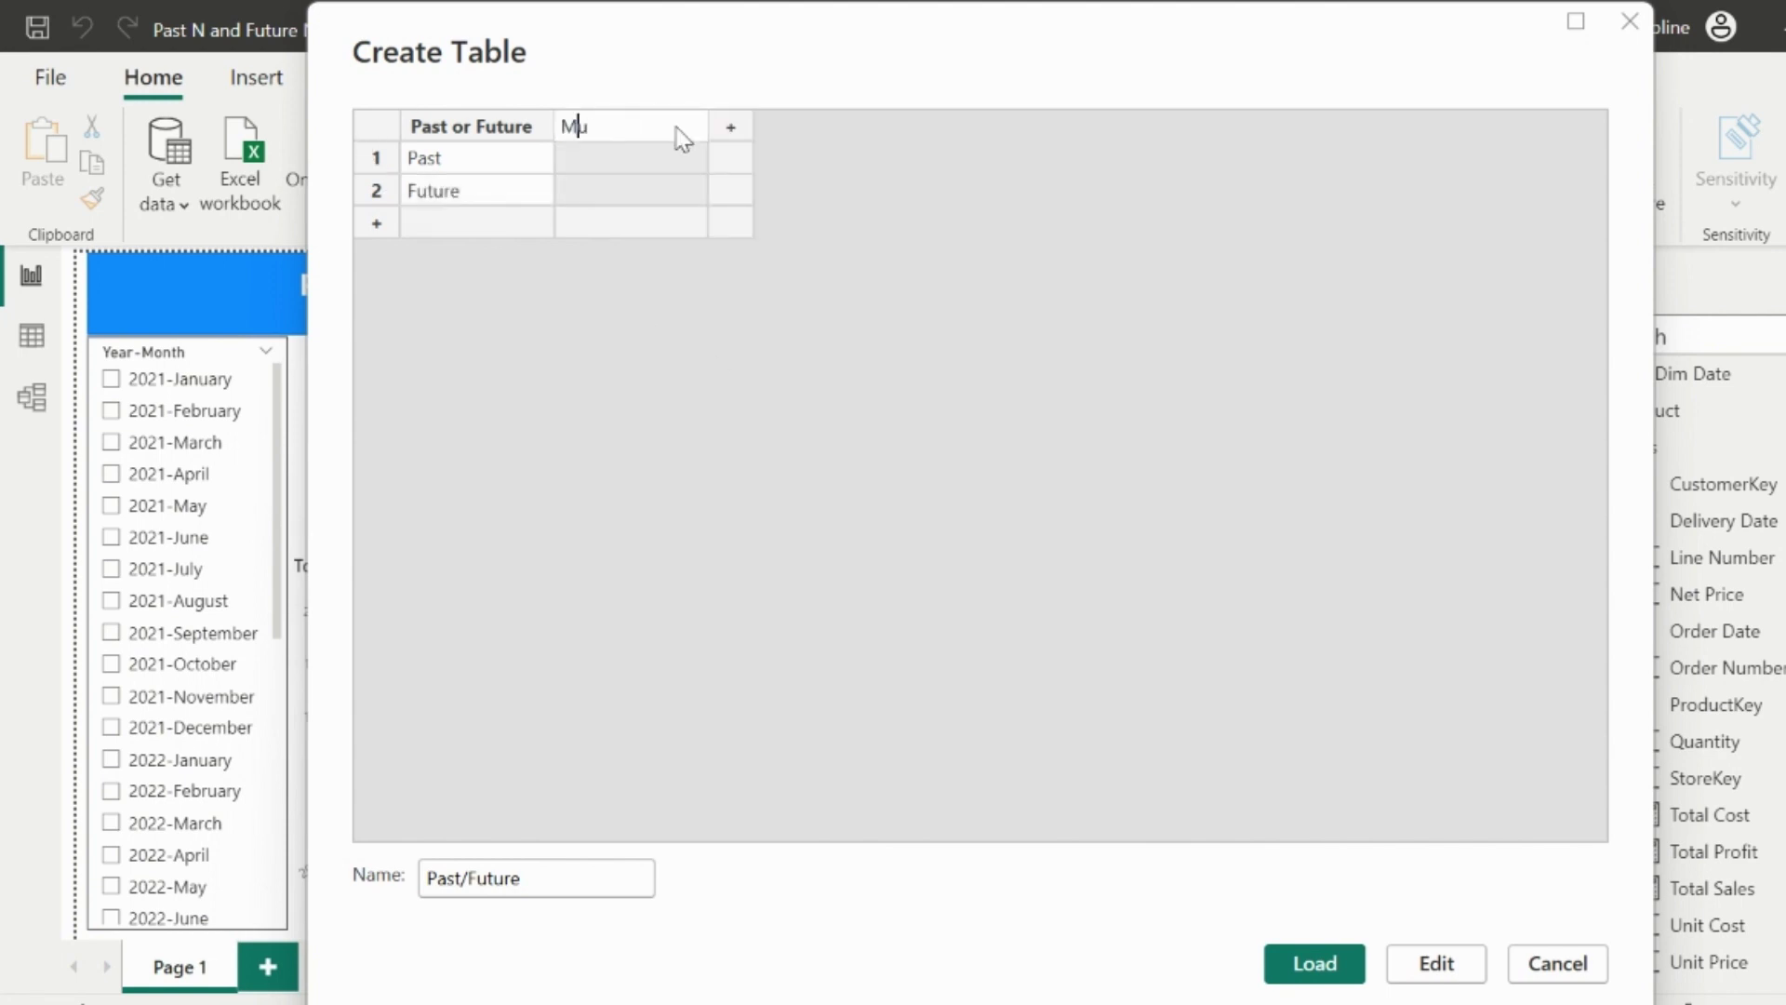
type("ltiplier")
left_click(650, 158)
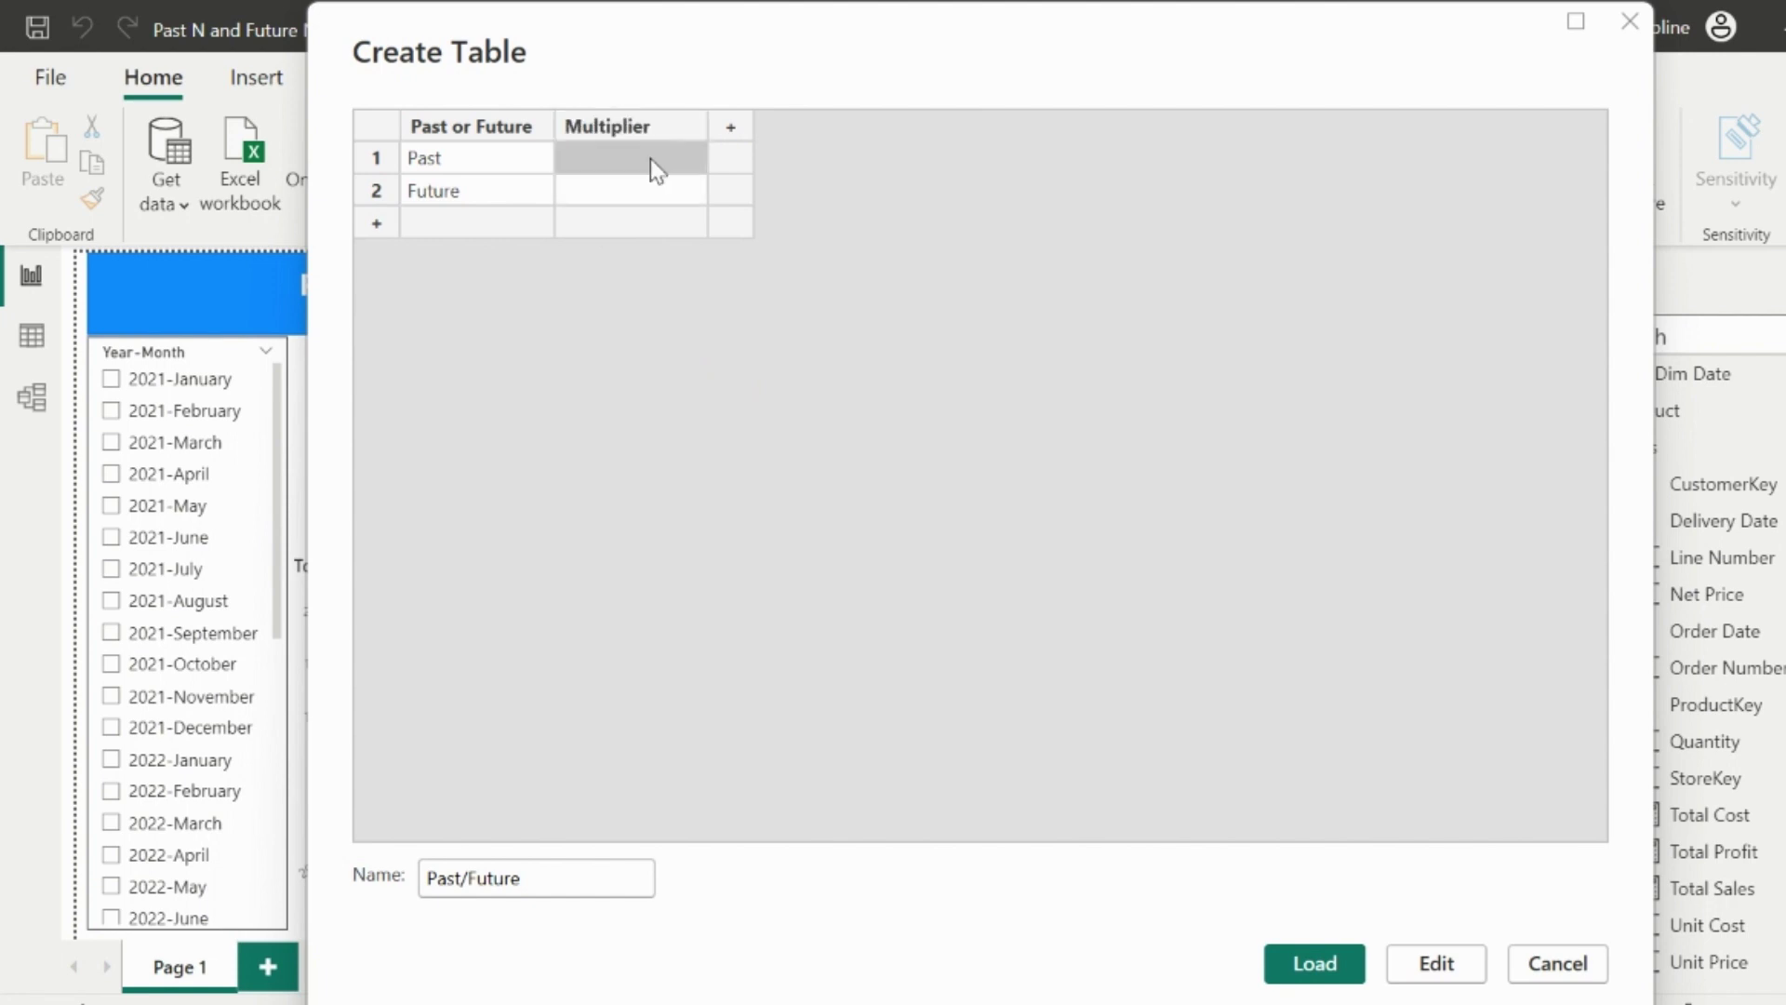
type("-1")
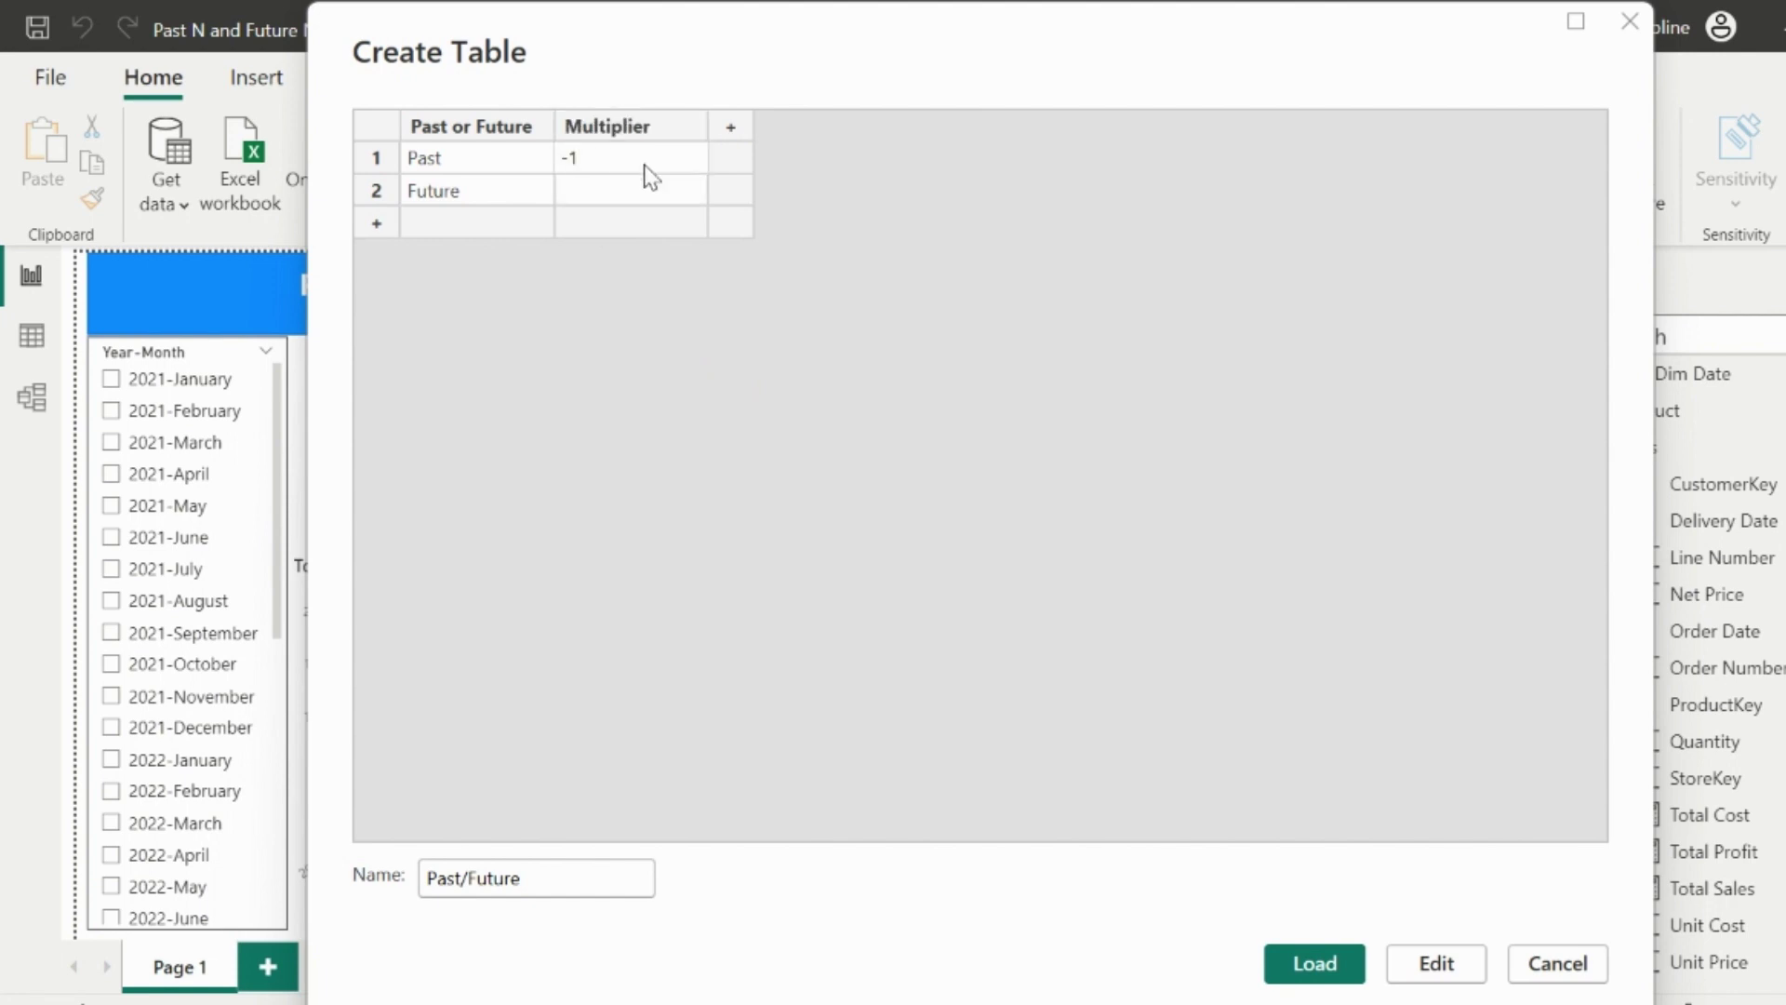
left_click(610, 190)
type("1")
left_click(826, 253)
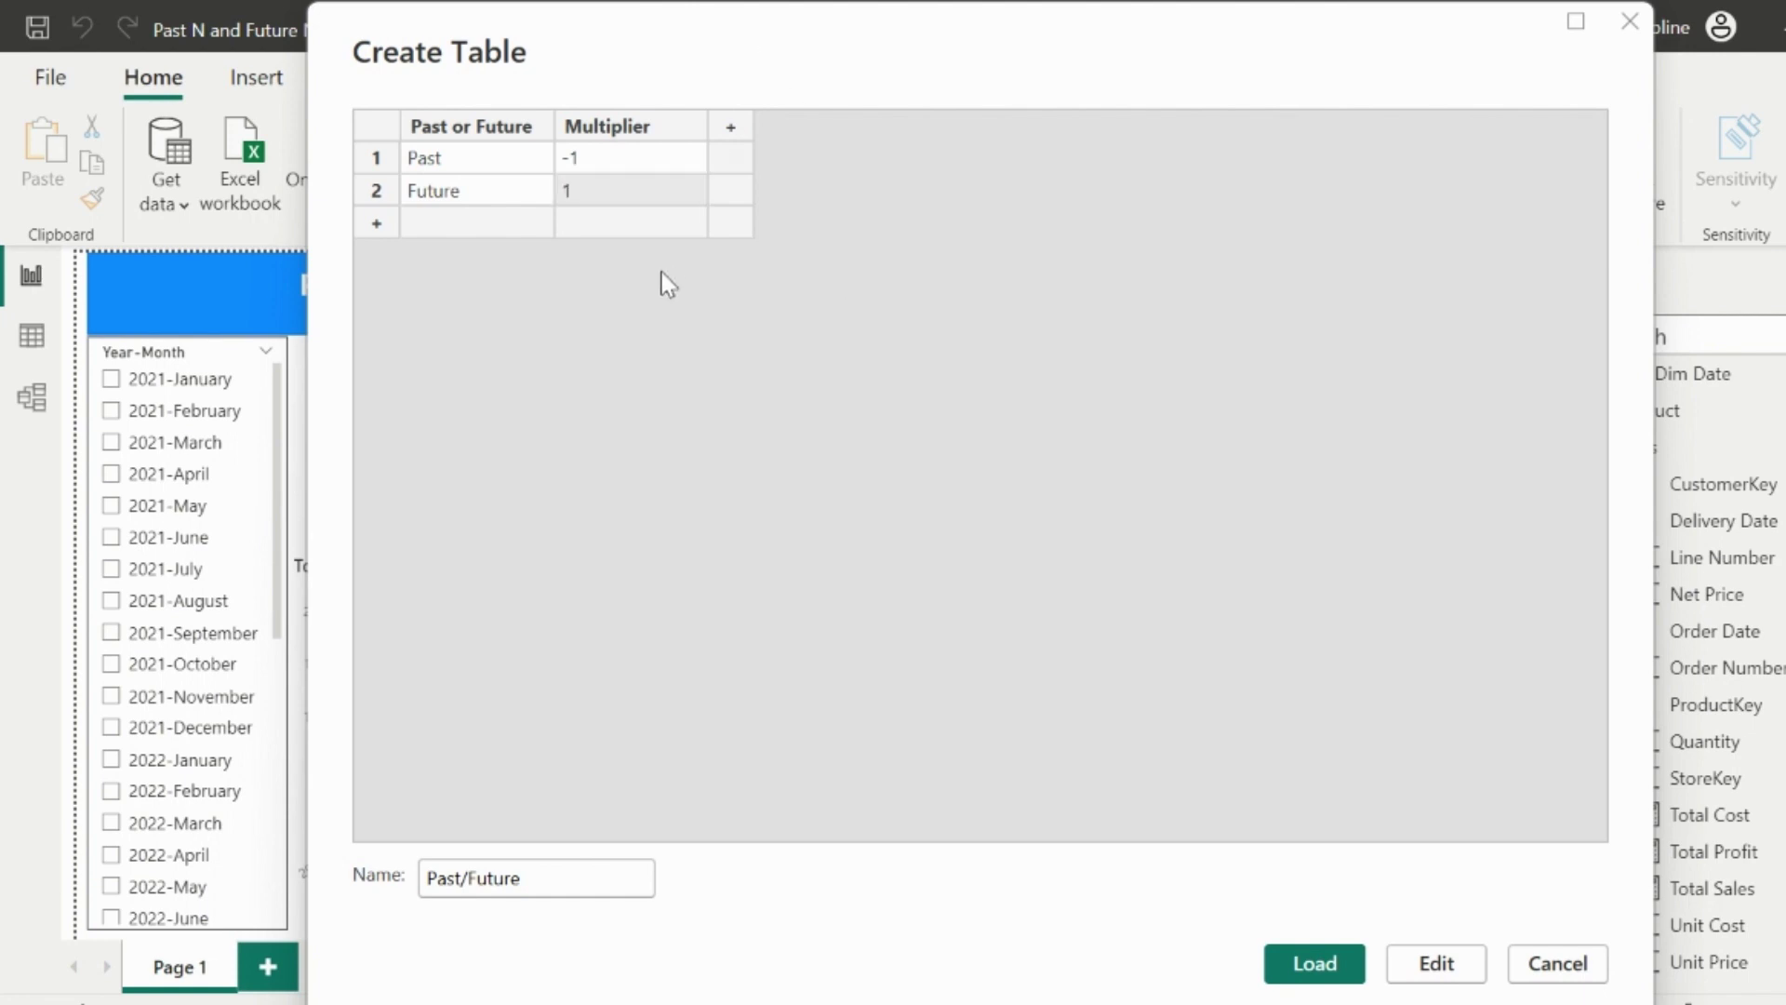
left_click(1337, 950)
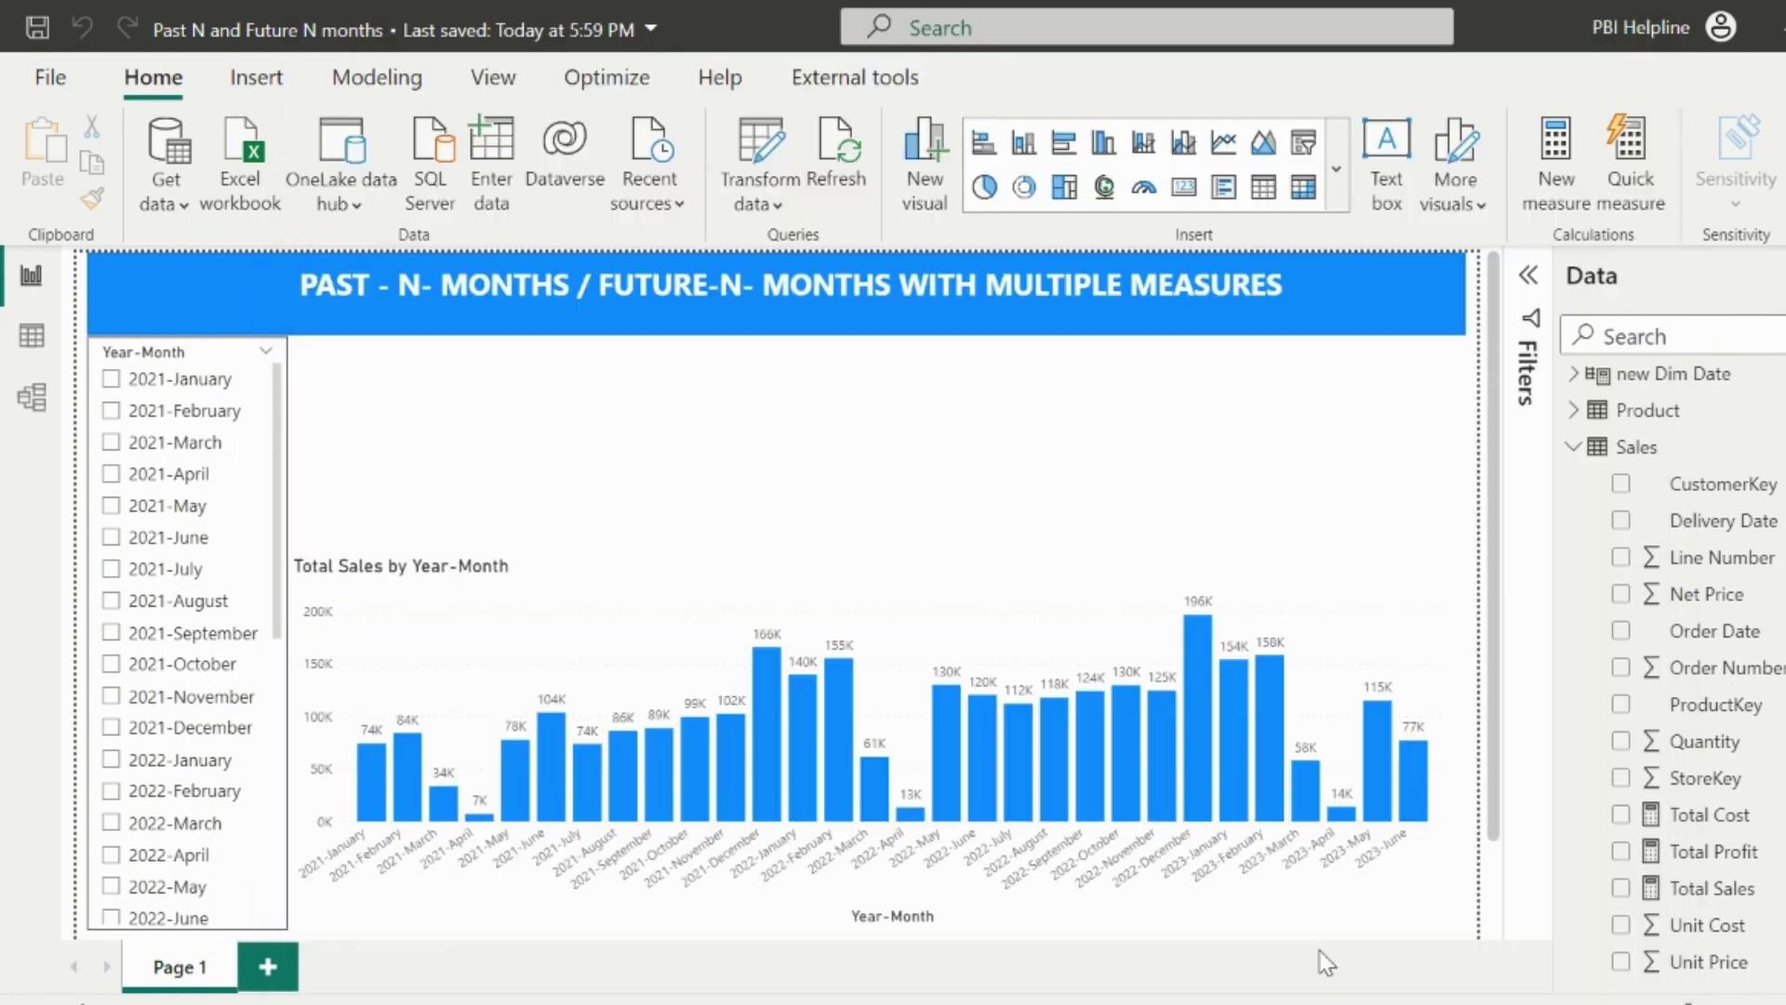
Create a numeric-range parameter 'No. of Months', maximum 12, default 3, with a slicer.
left_click(377, 77)
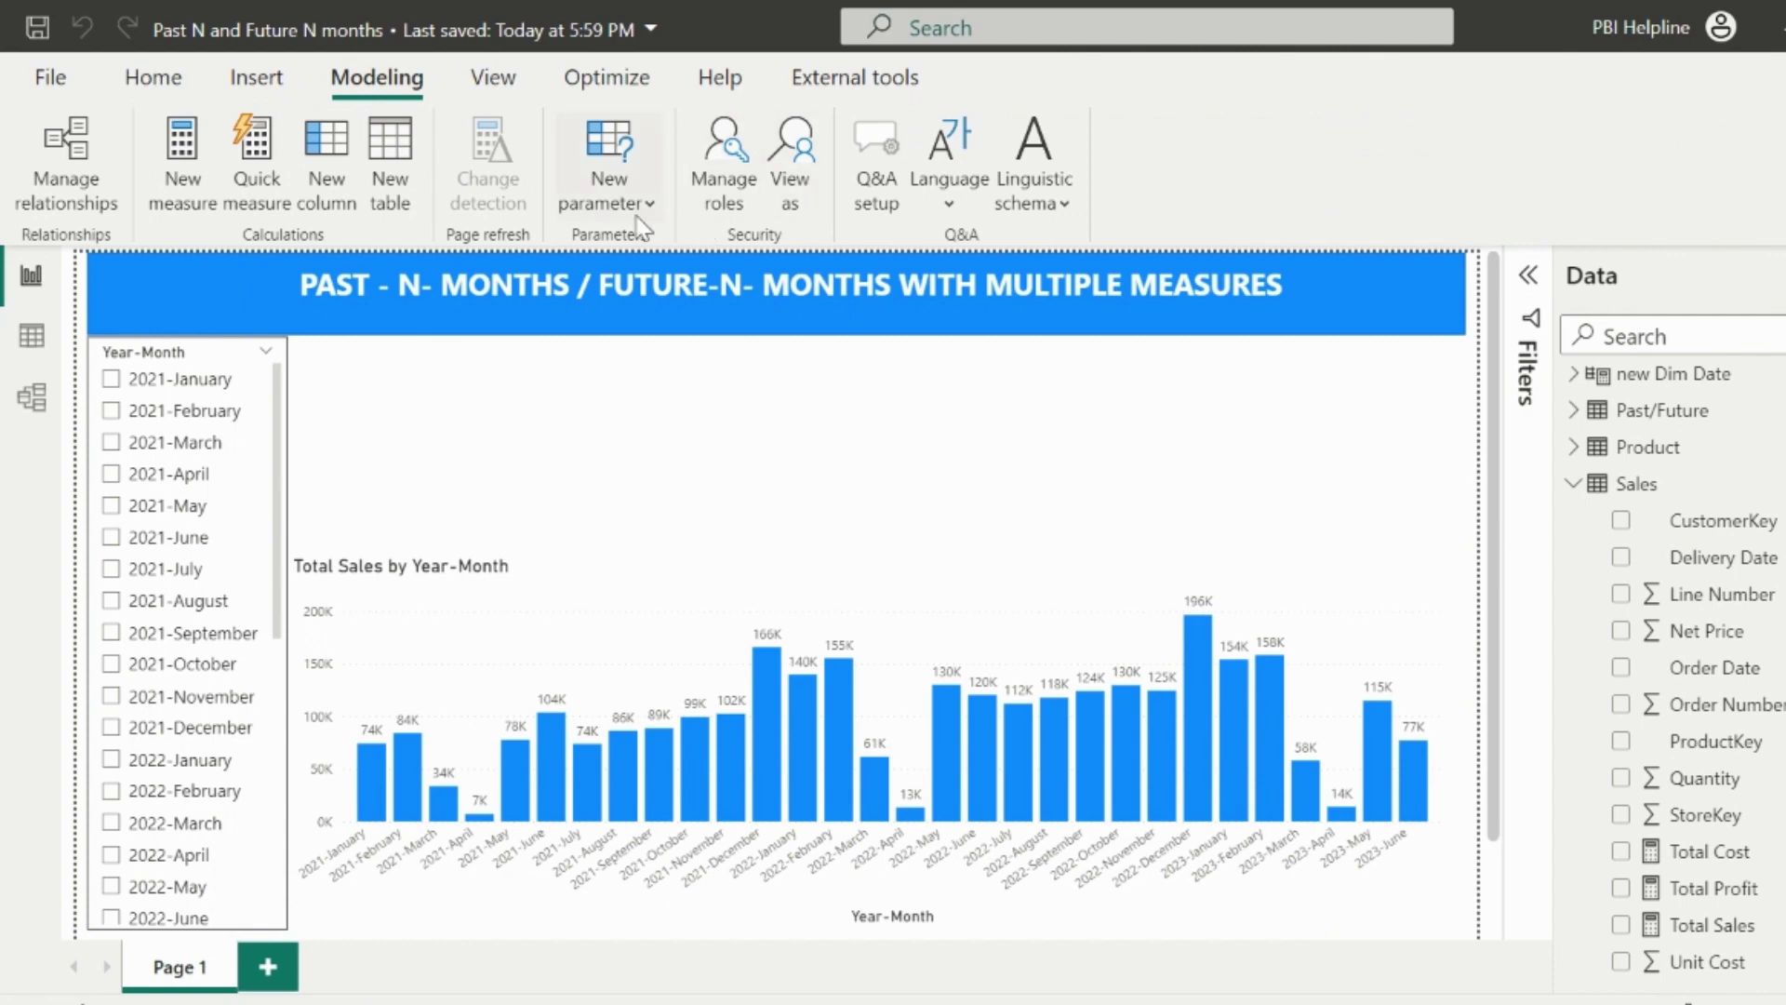
left_click(636, 211)
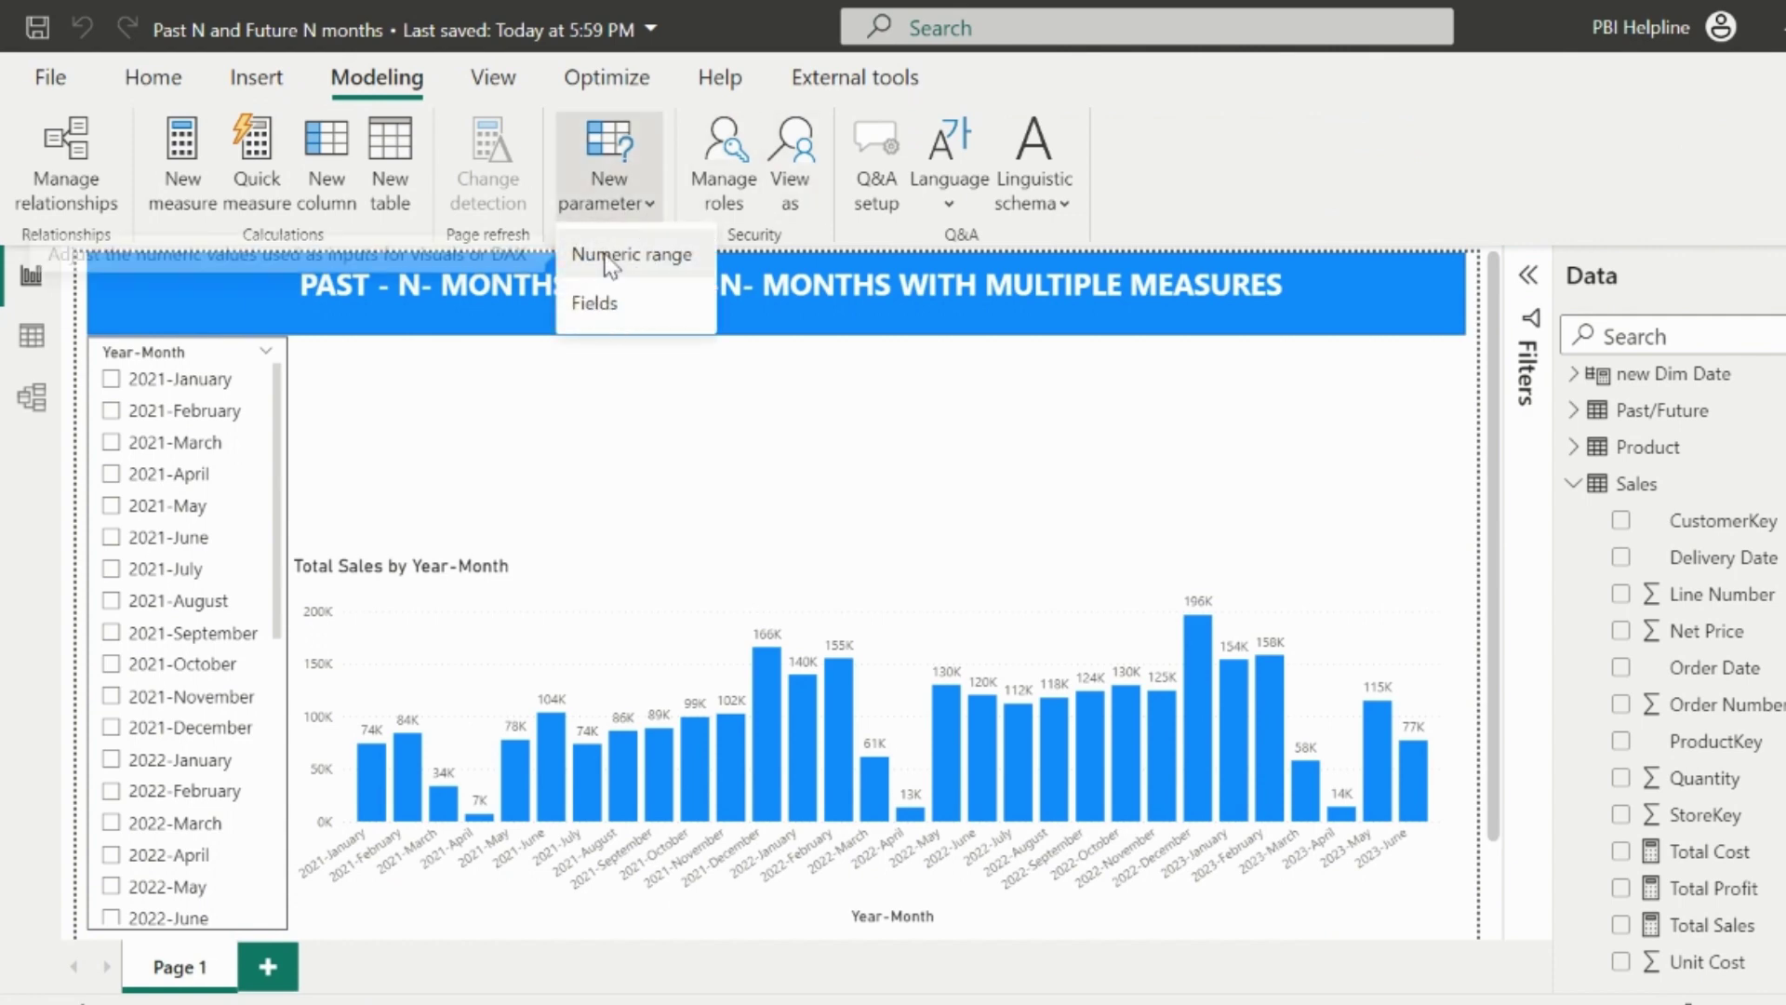
left_click(607, 258)
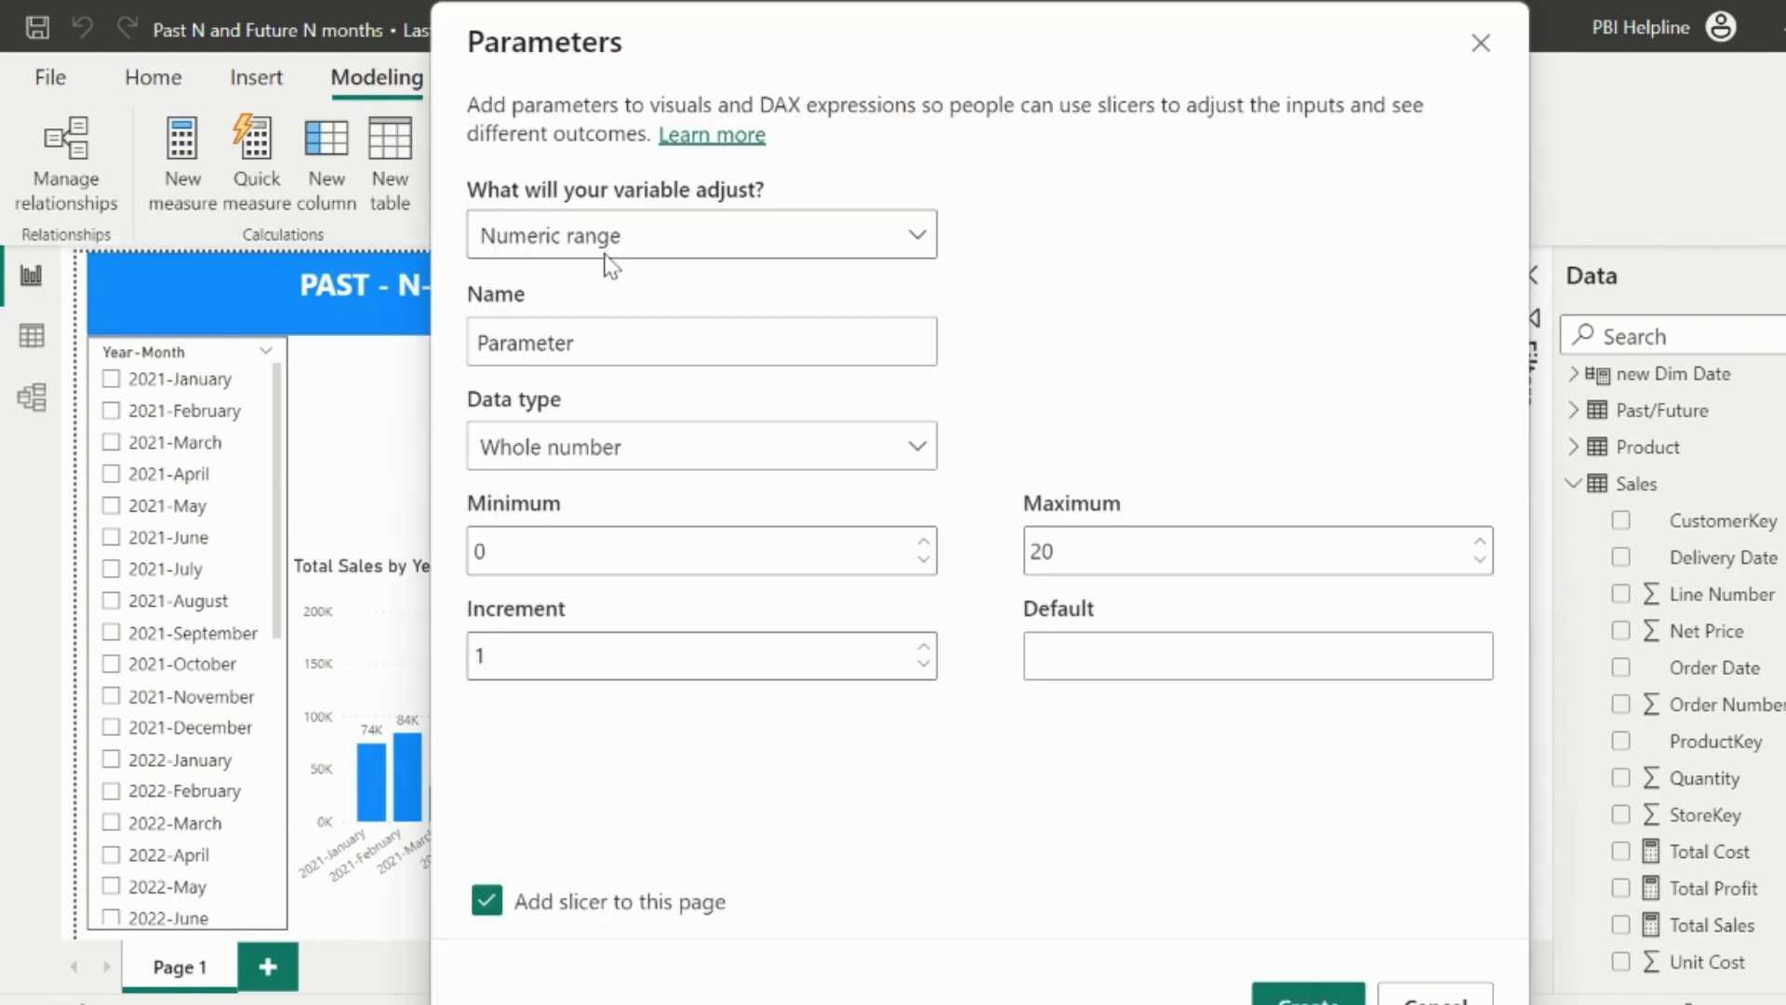
double_click(610, 342)
type("No. of Months")
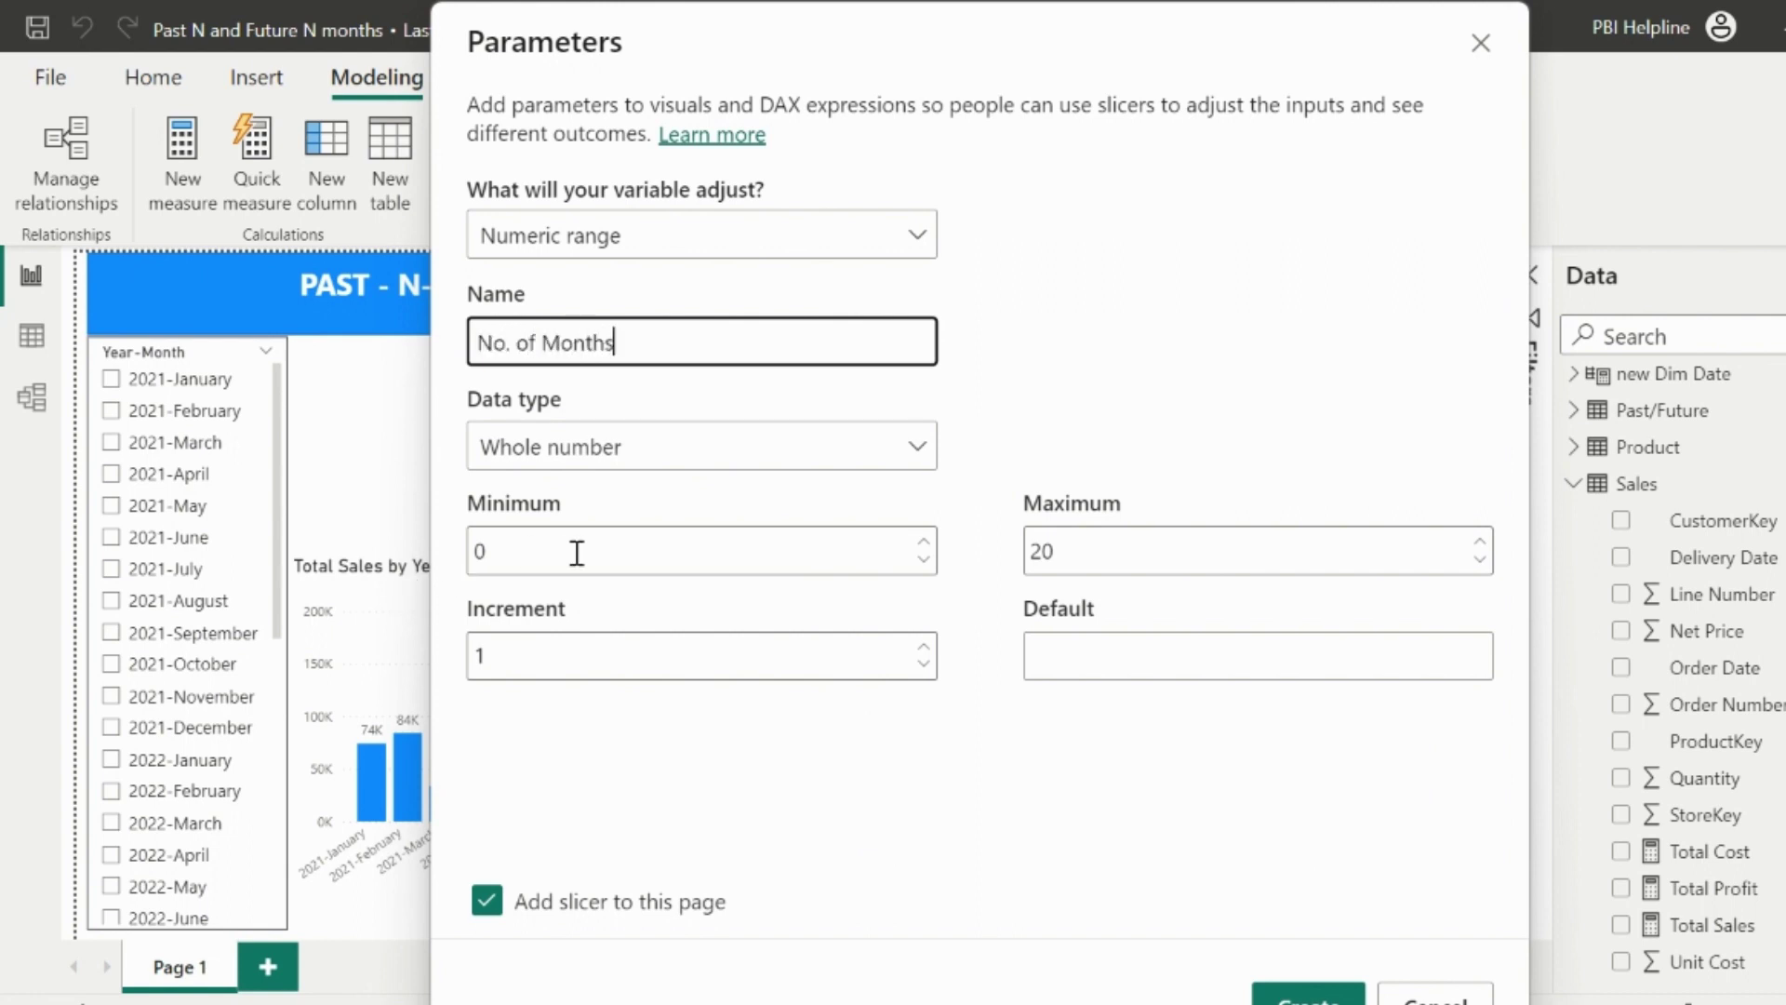
left_click(1113, 554)
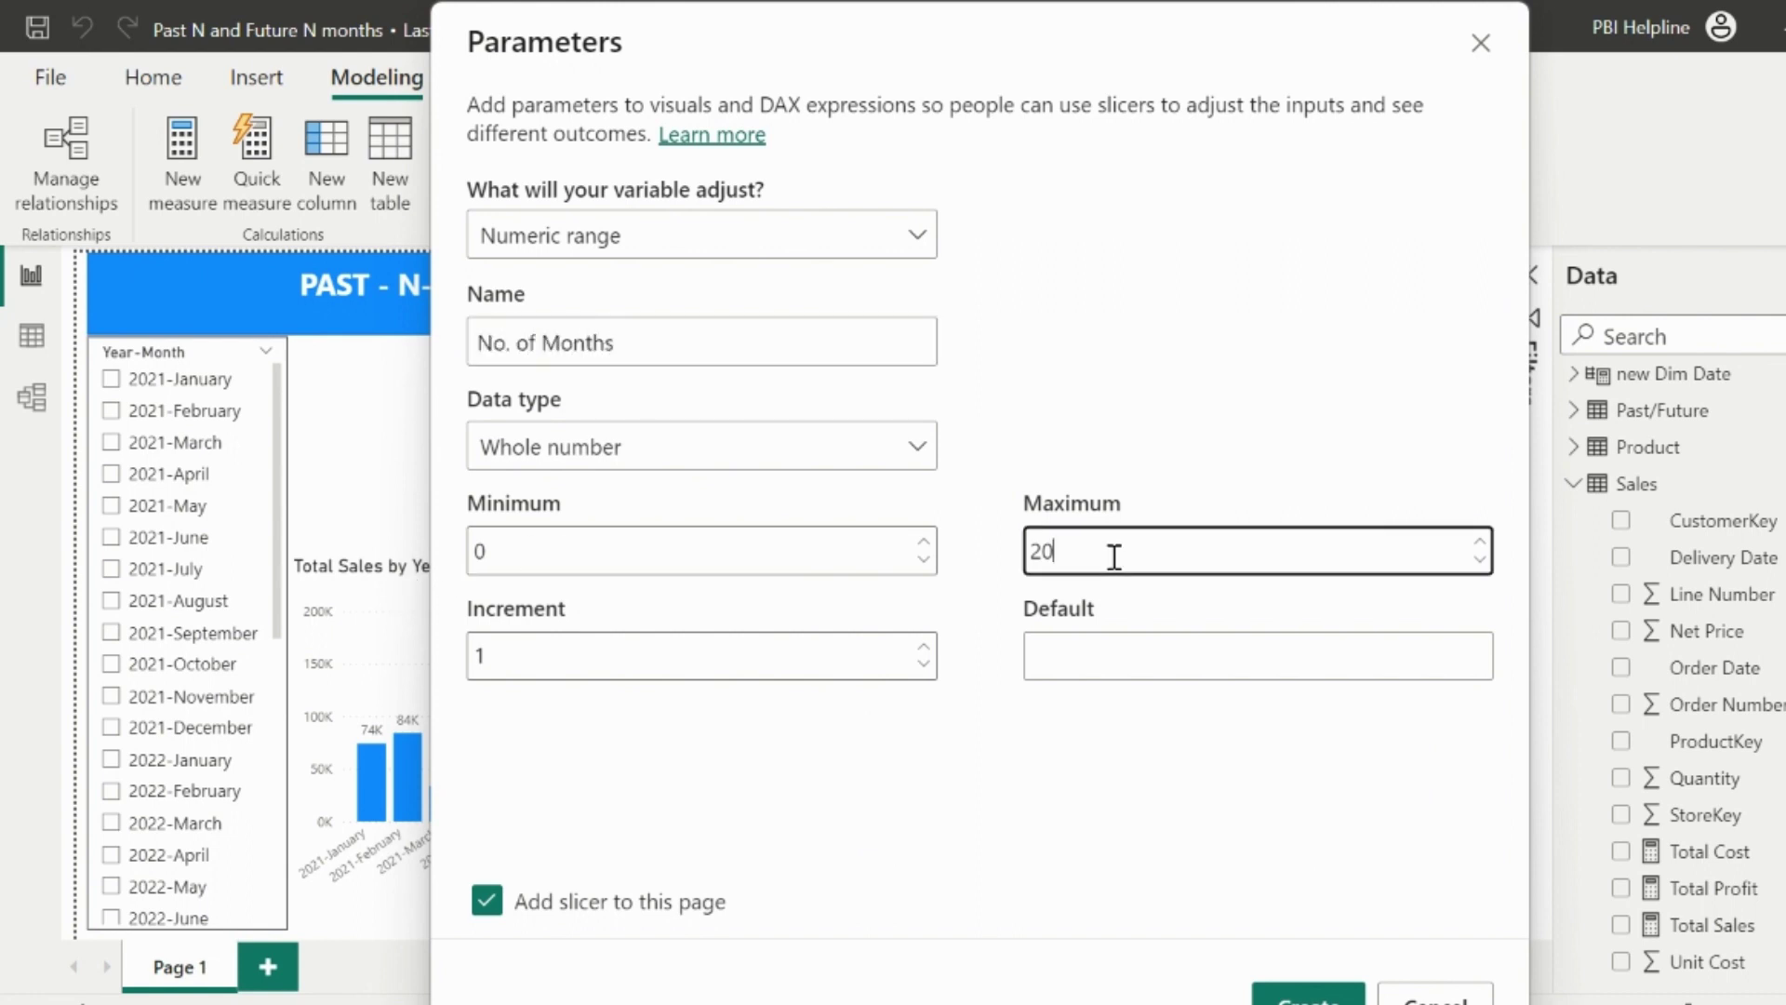
left_click_drag(1112, 555, 944, 563)
left_click(1320, 656)
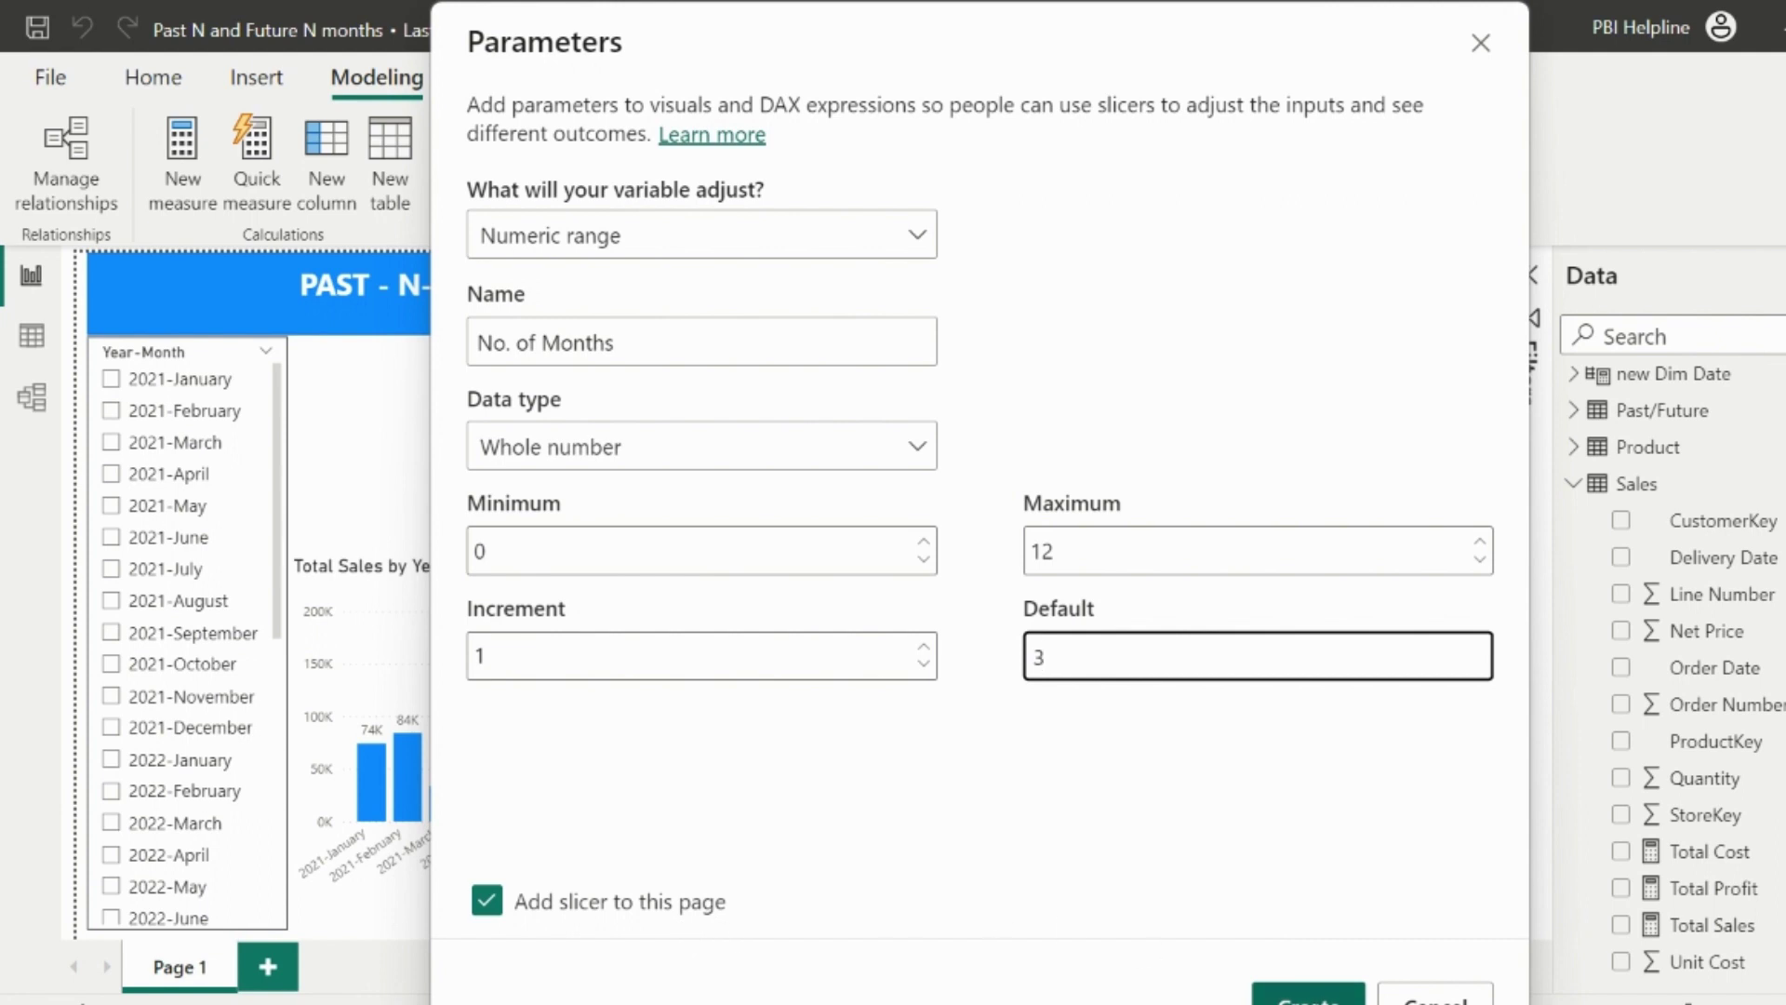
left_click(1308, 994)
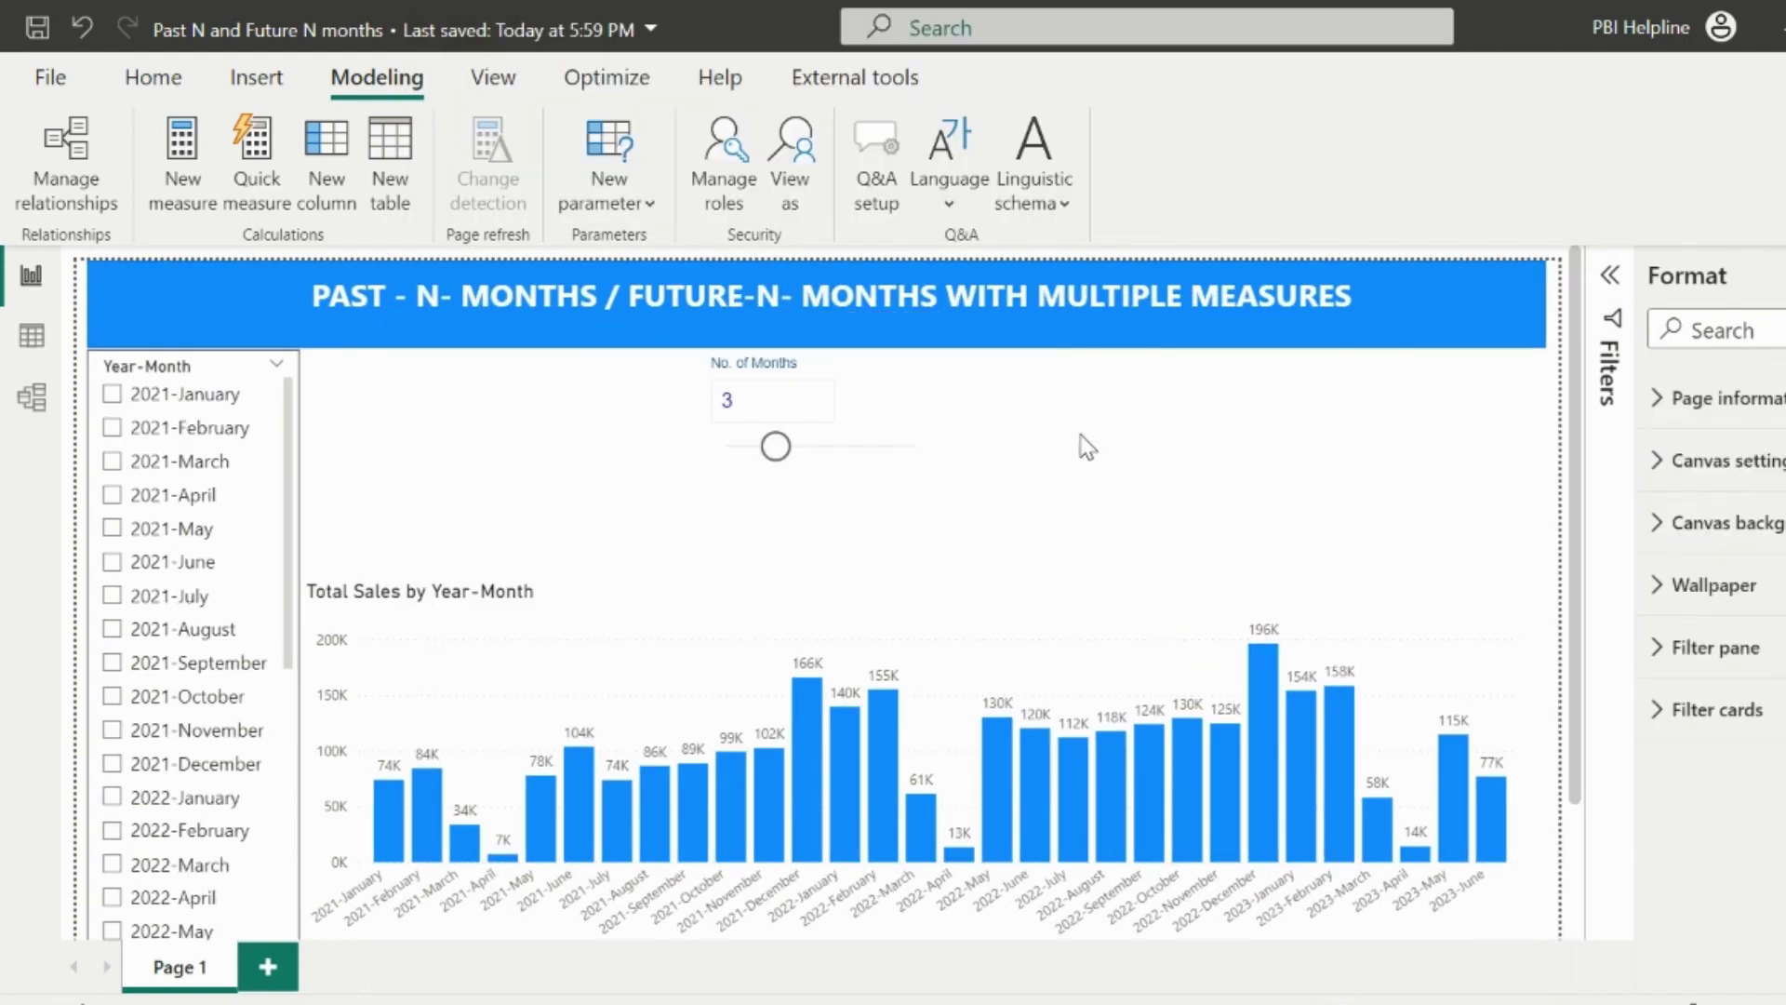
Set the Past/Future table's Past or Future column to sort by Multiplier.
mouse_move(777, 447)
left_mouse_down()
mouse_move(873, 450)
mouse_move(760, 447)
mouse_move(778, 446)
left_mouse_up()
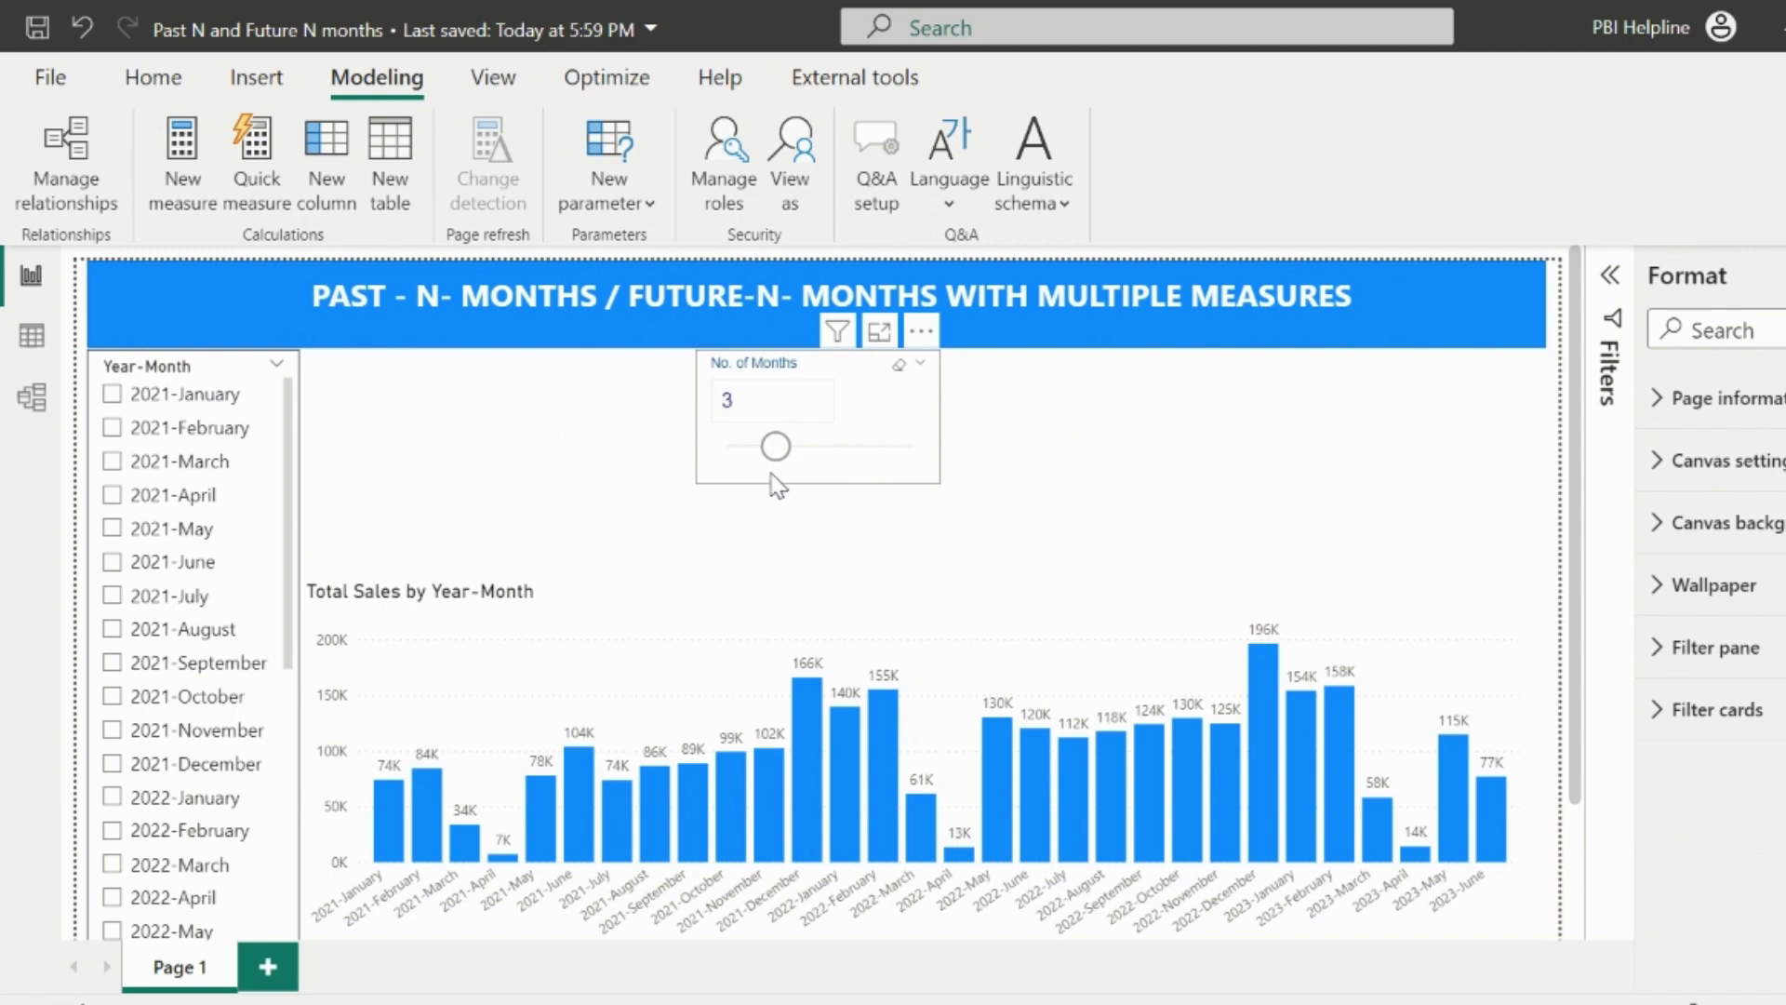
left_click(1137, 465)
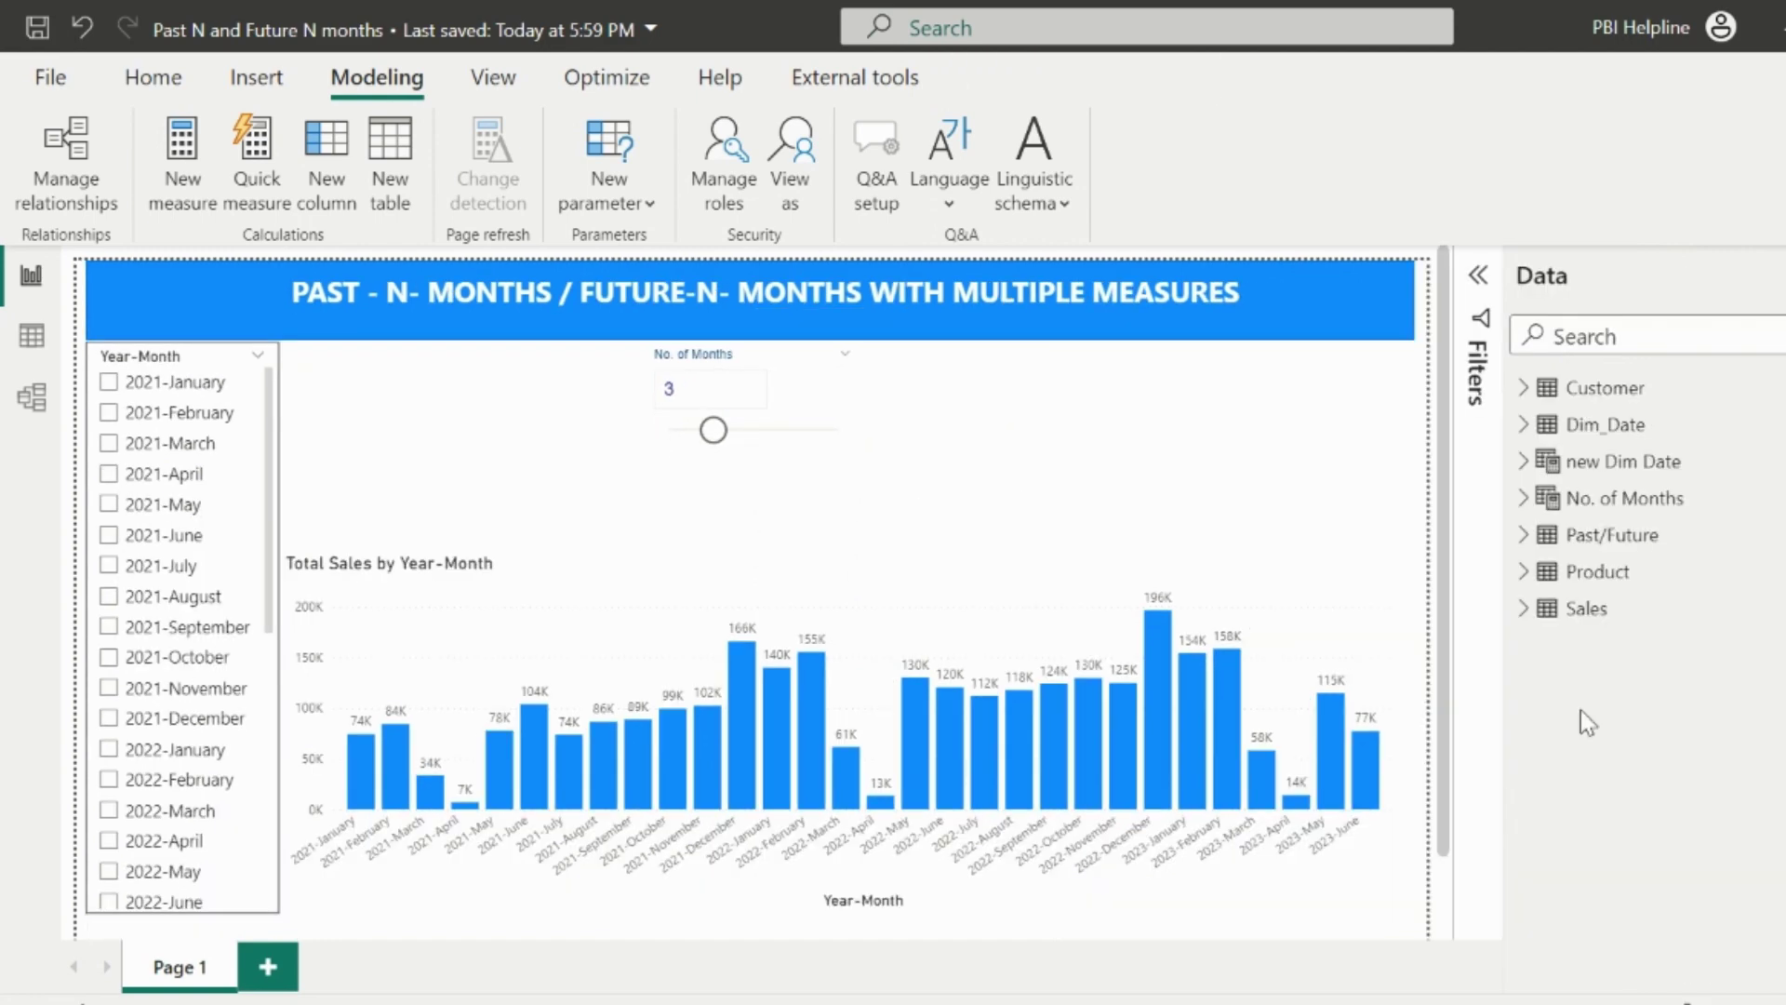
left_click(1523, 536)
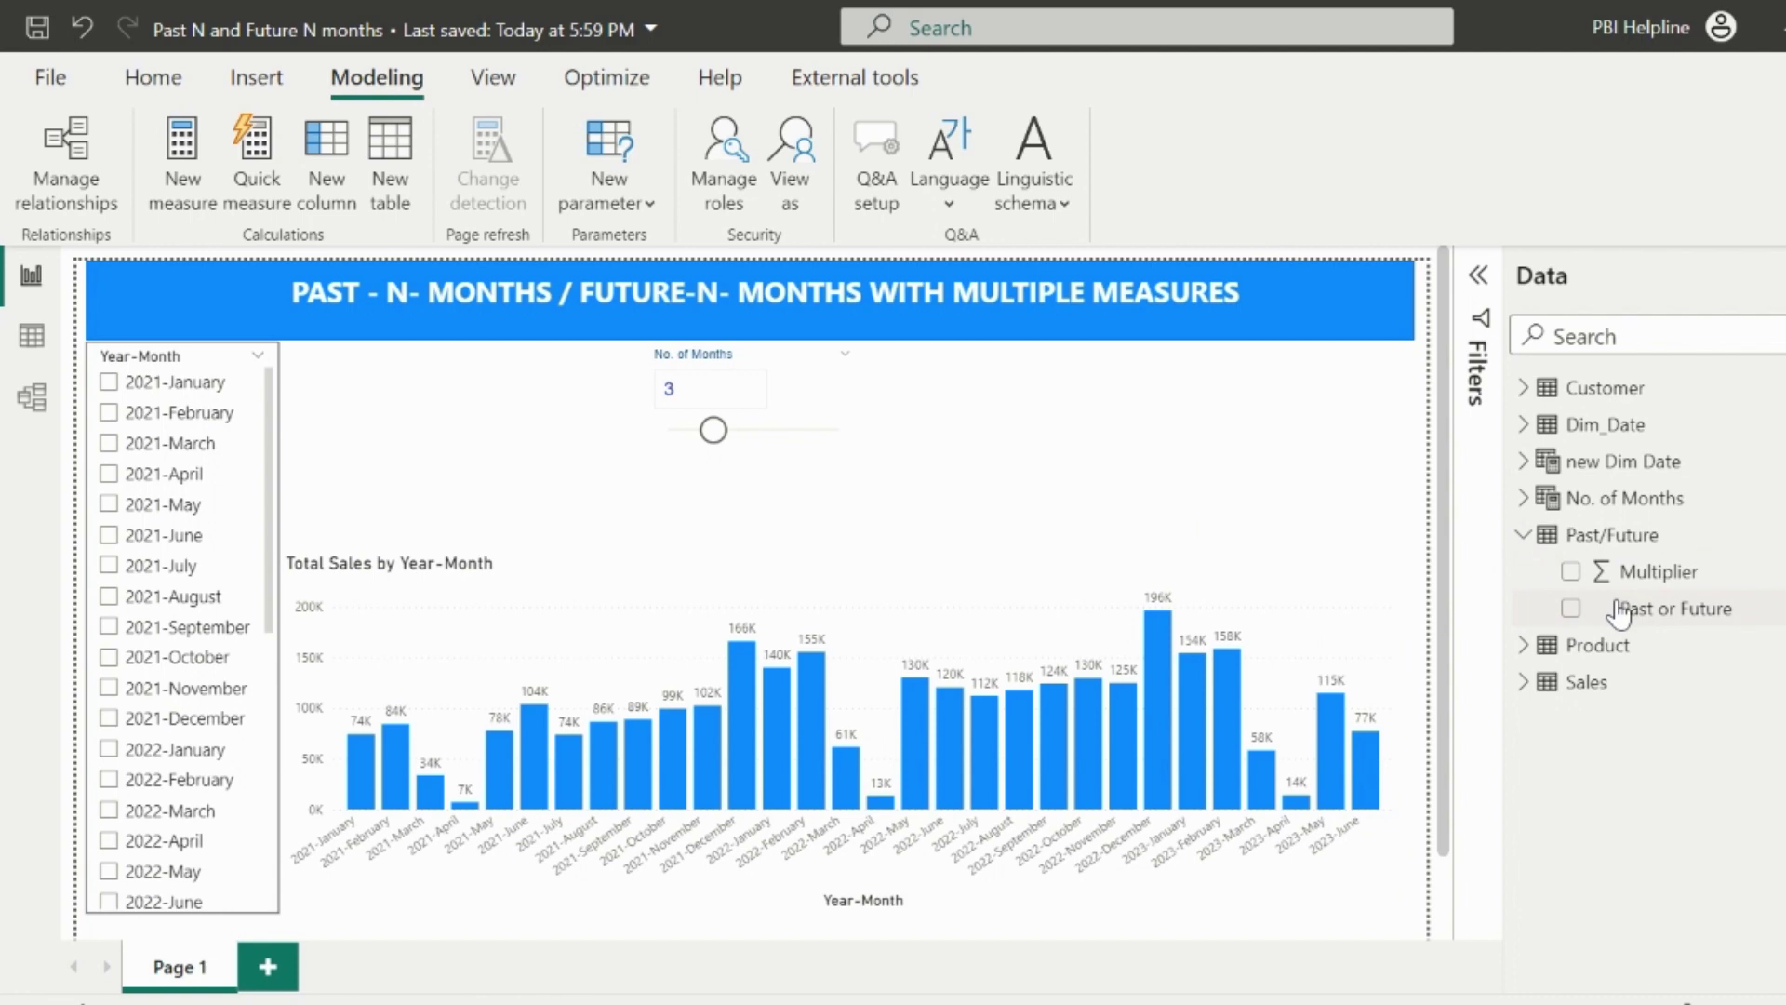
left_click(1660, 621)
left_click_drag(1660, 621, 1173, 212)
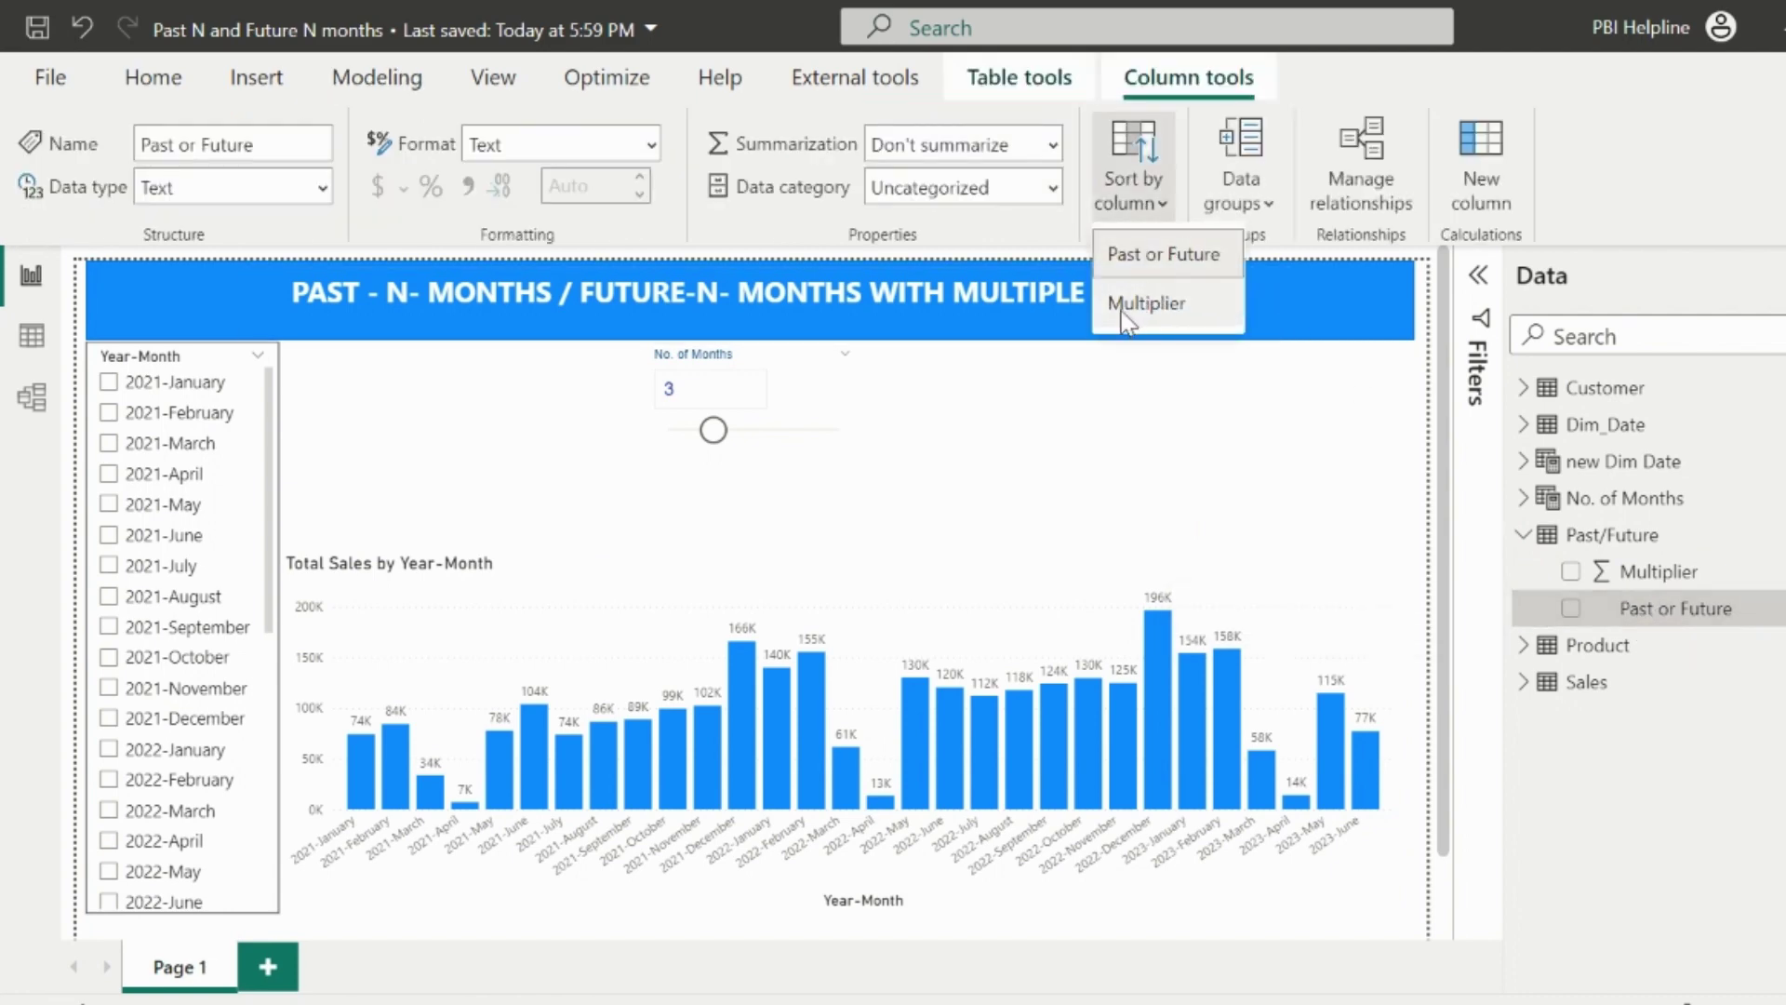
left_click(1145, 302)
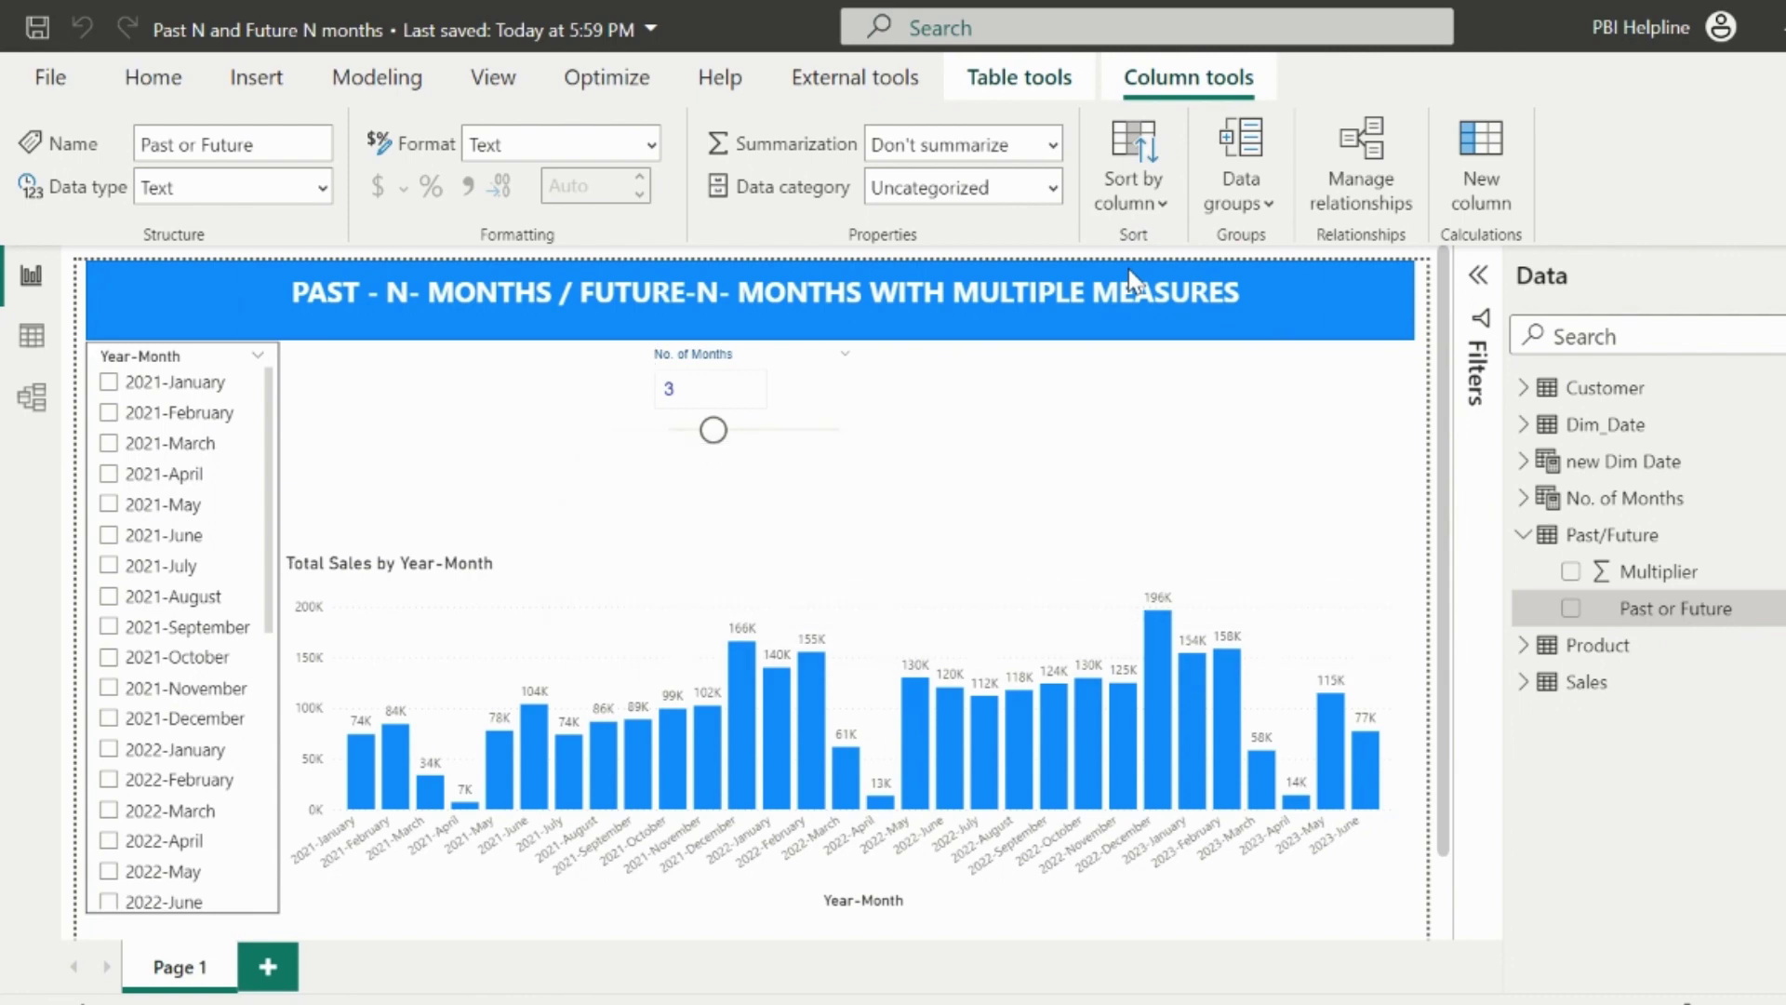
Add Past or Future as a slicer visual styled as tiles.
left_click(1570, 608)
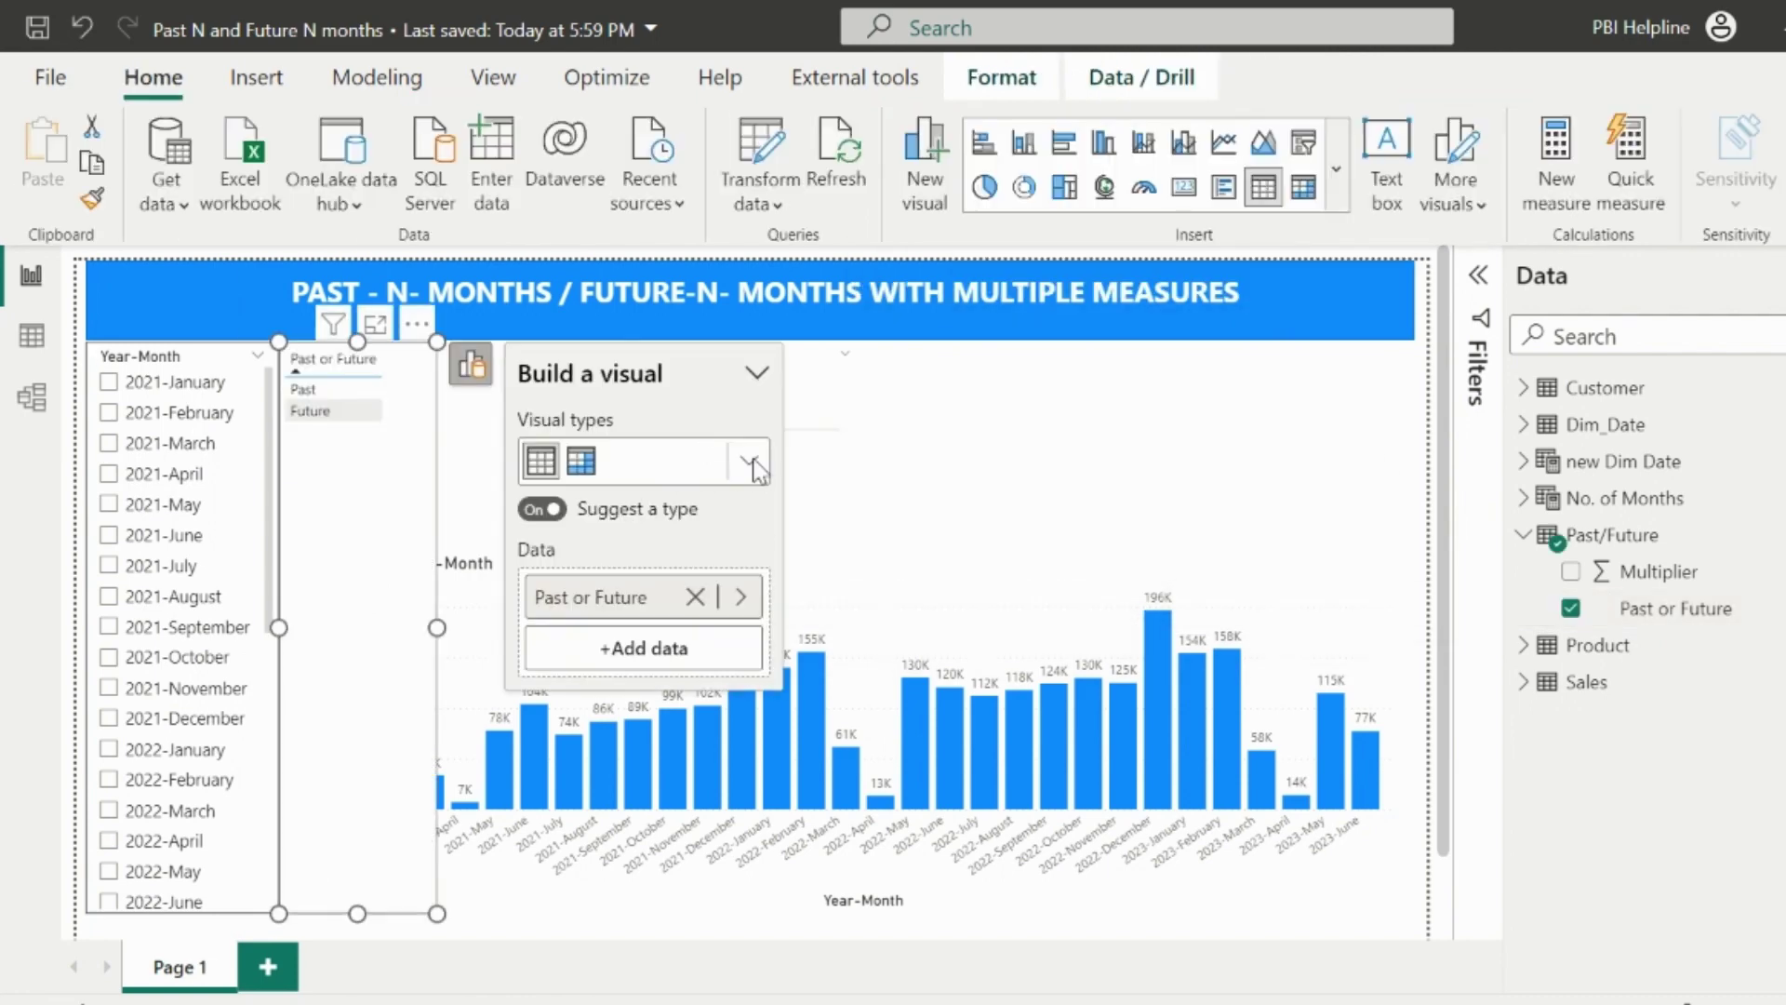
left_click(750, 462)
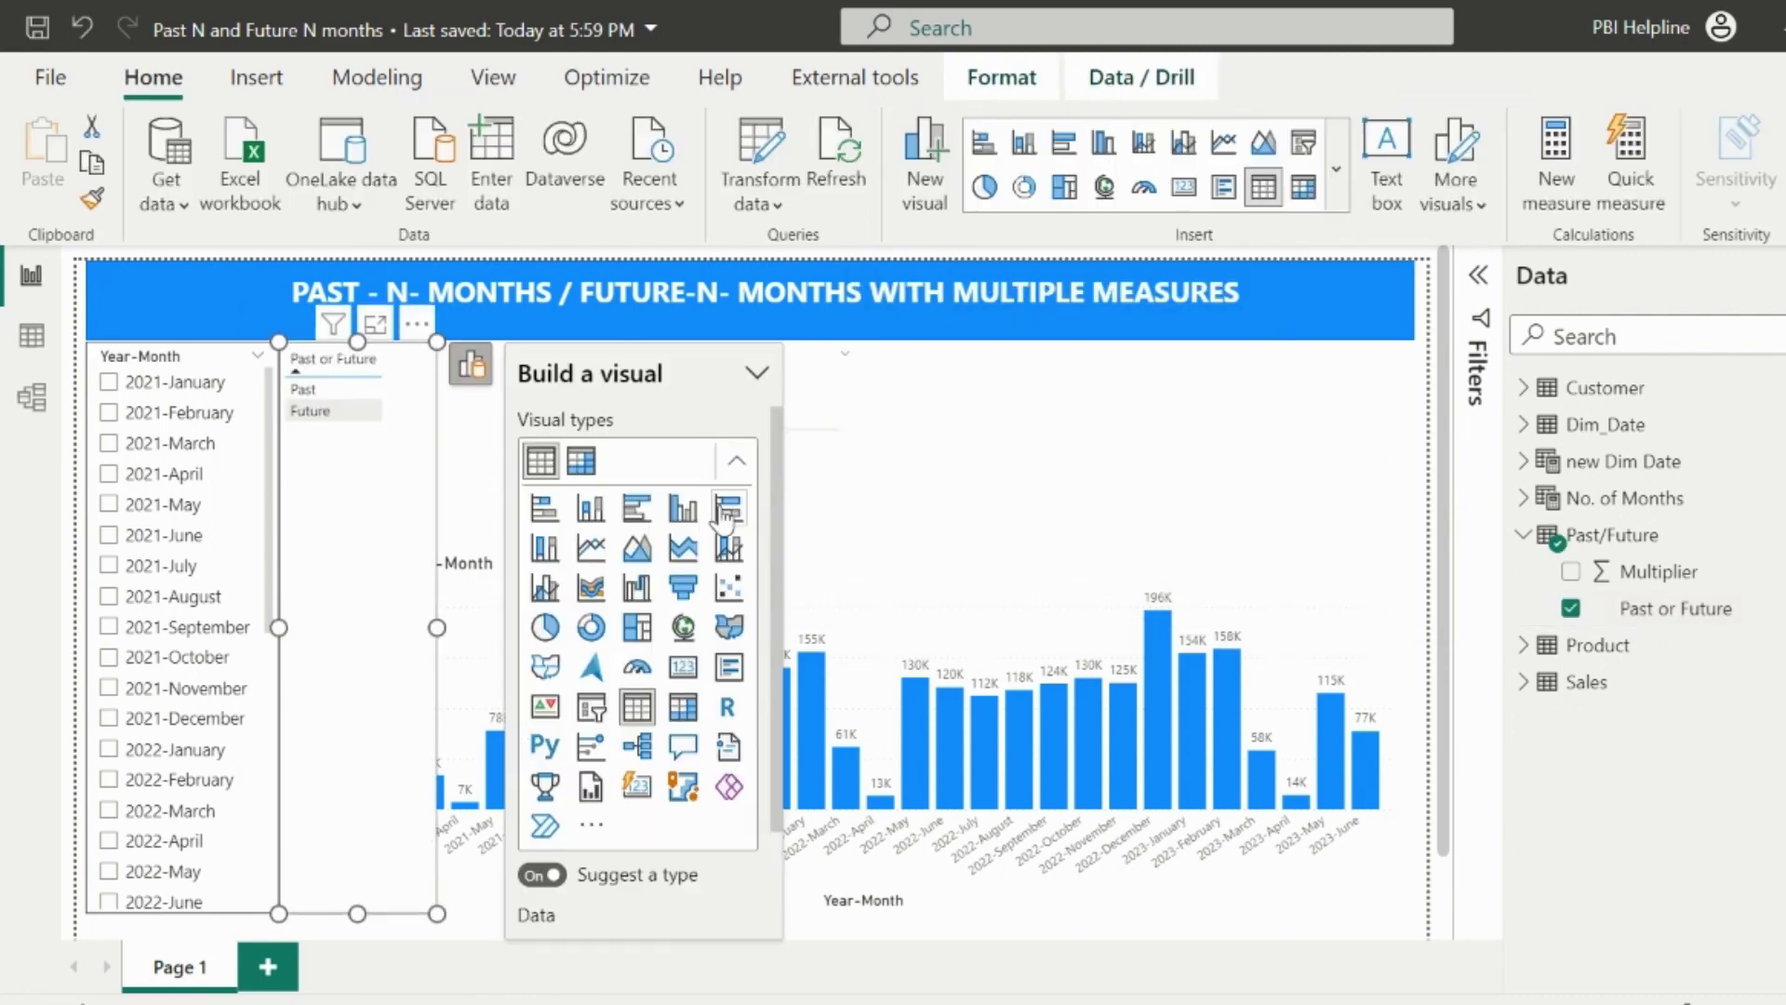
left_click(591, 707)
left_click(471, 428)
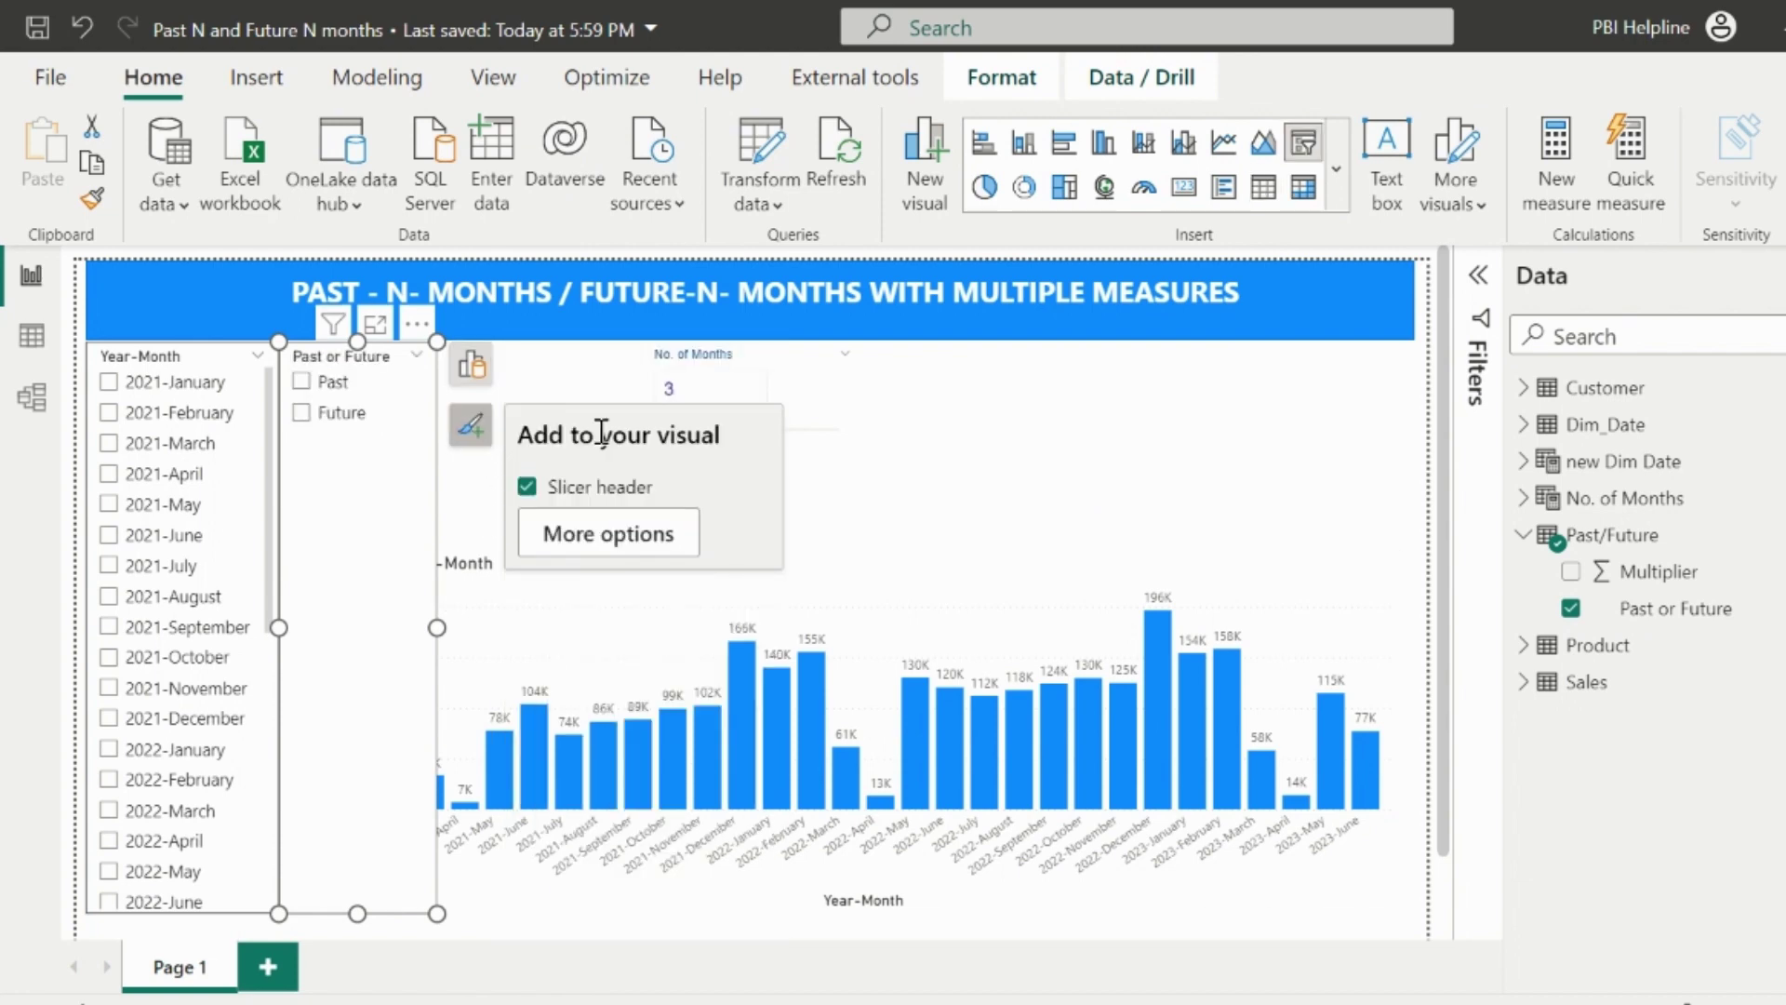
left_click(1630, 596)
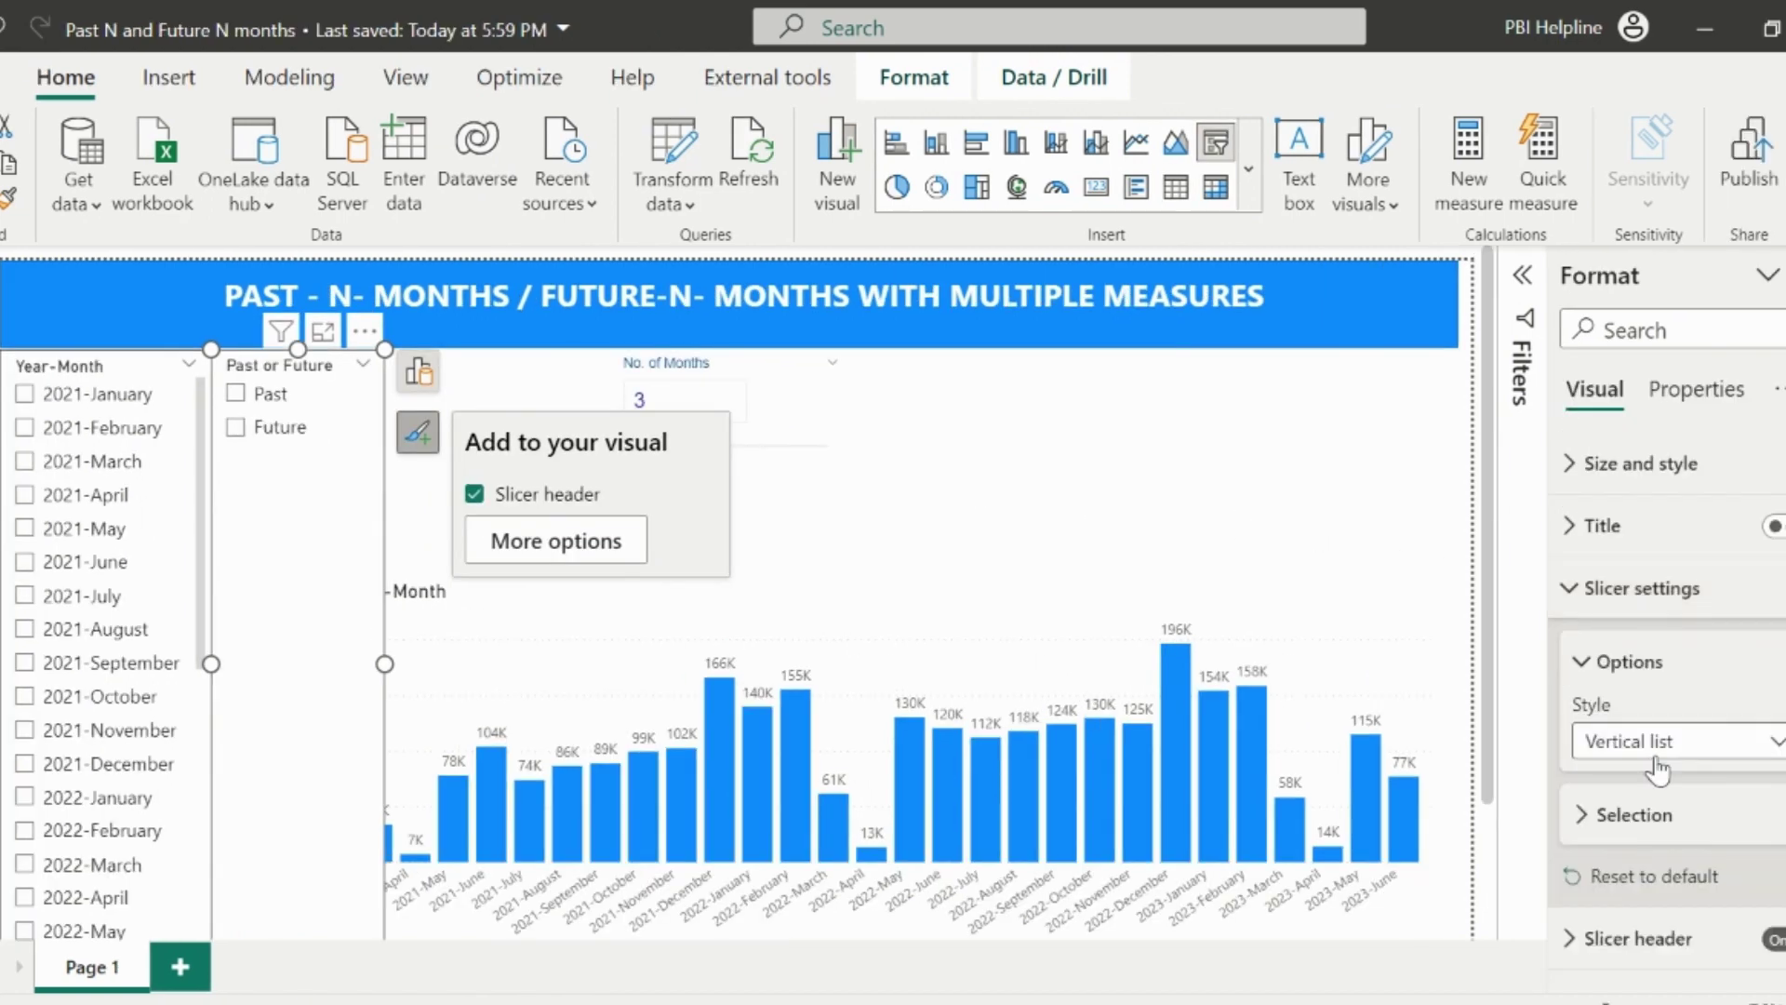
left_click(1660, 750)
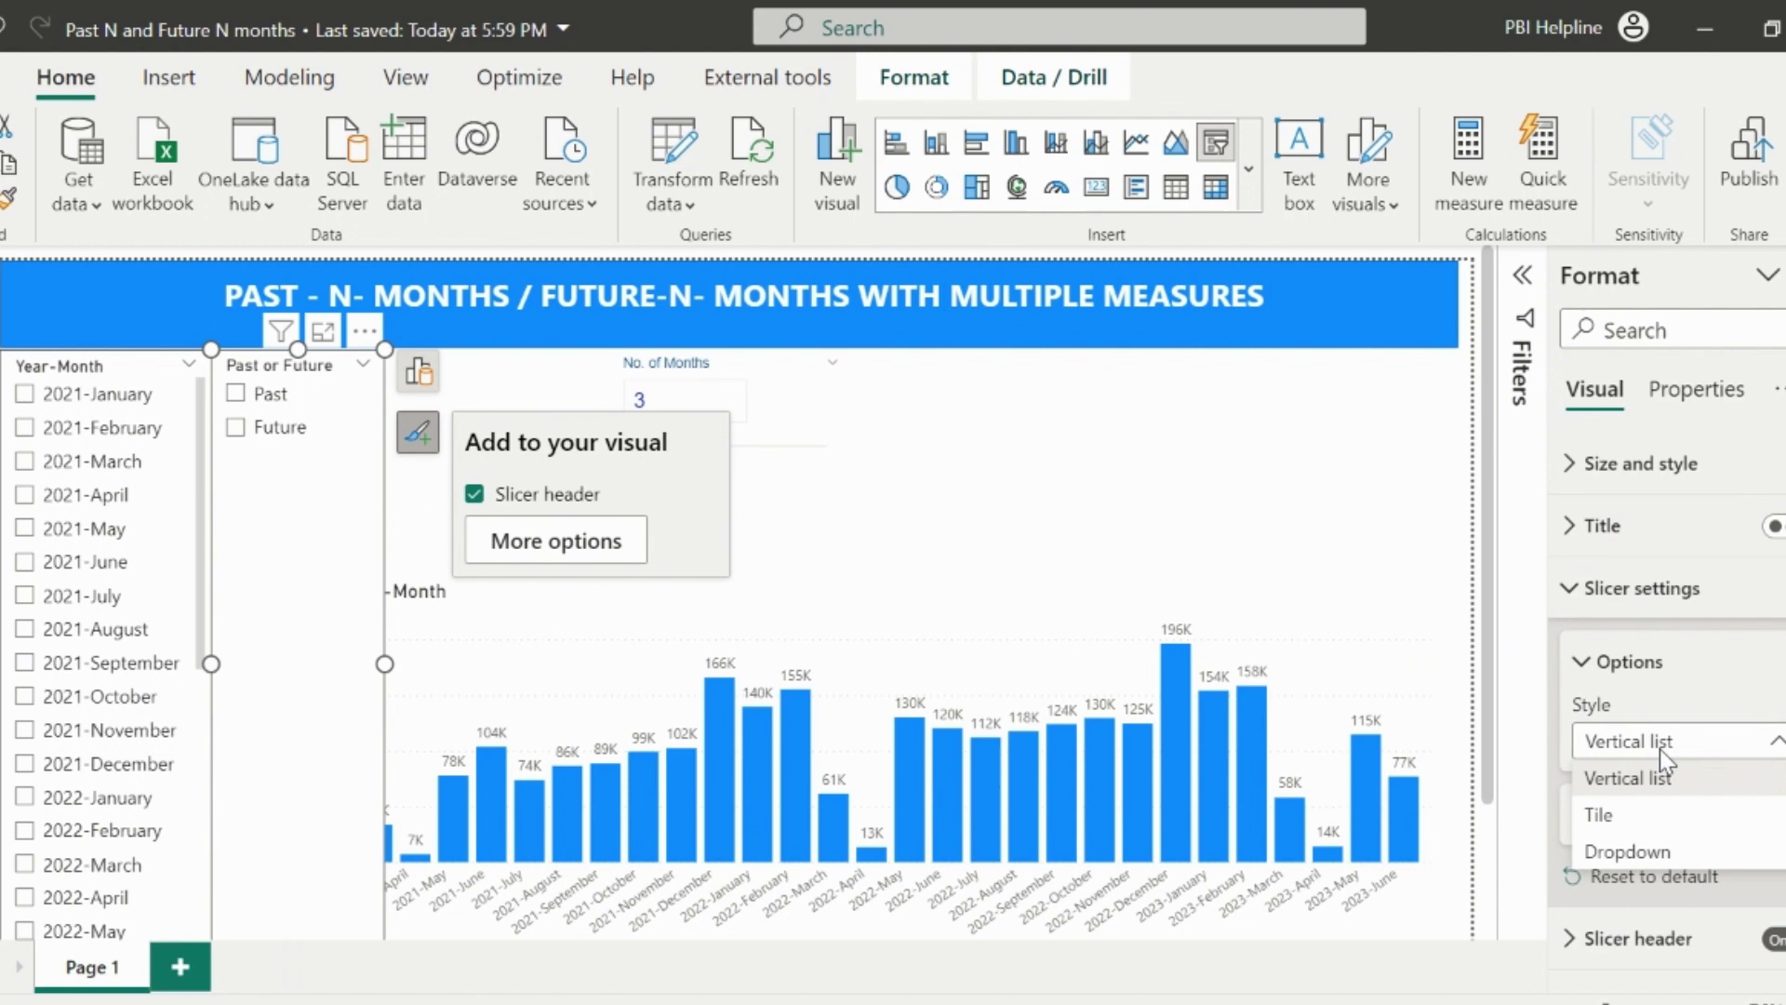
left_click(1635, 827)
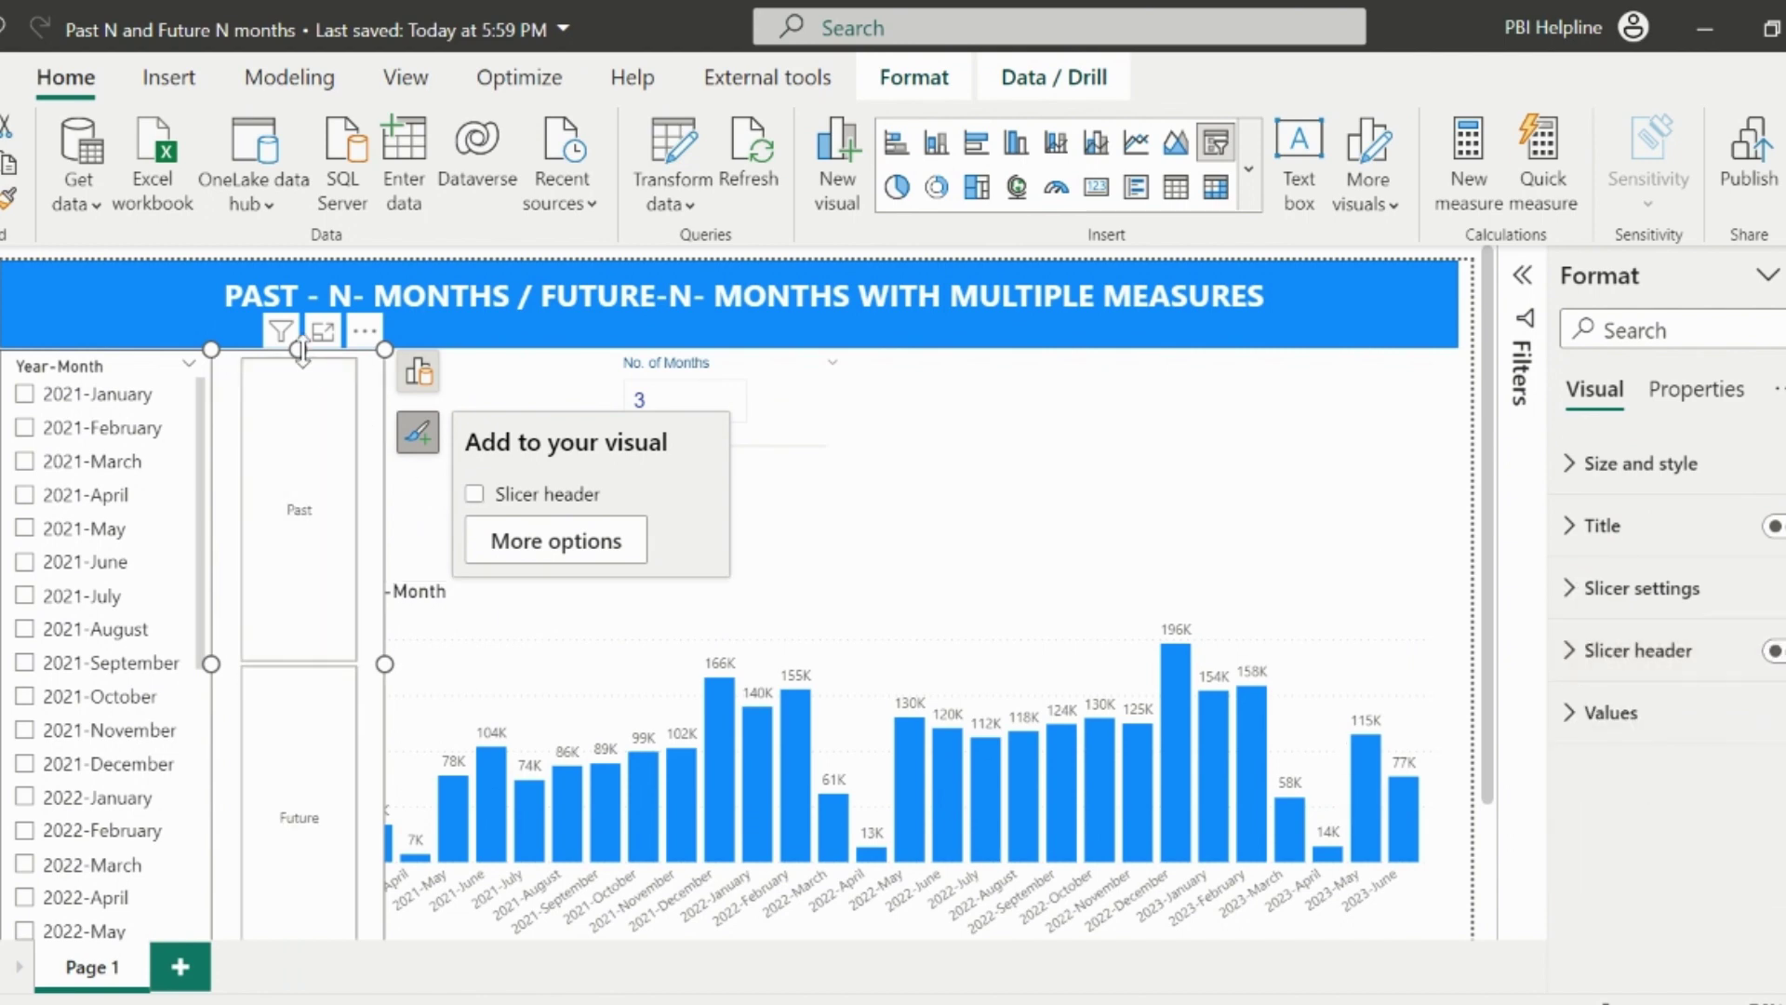
Widen the tile slicer so Past and Future sit side by side, leaving Past selected.
left_click_drag(424, 640, 584, 446)
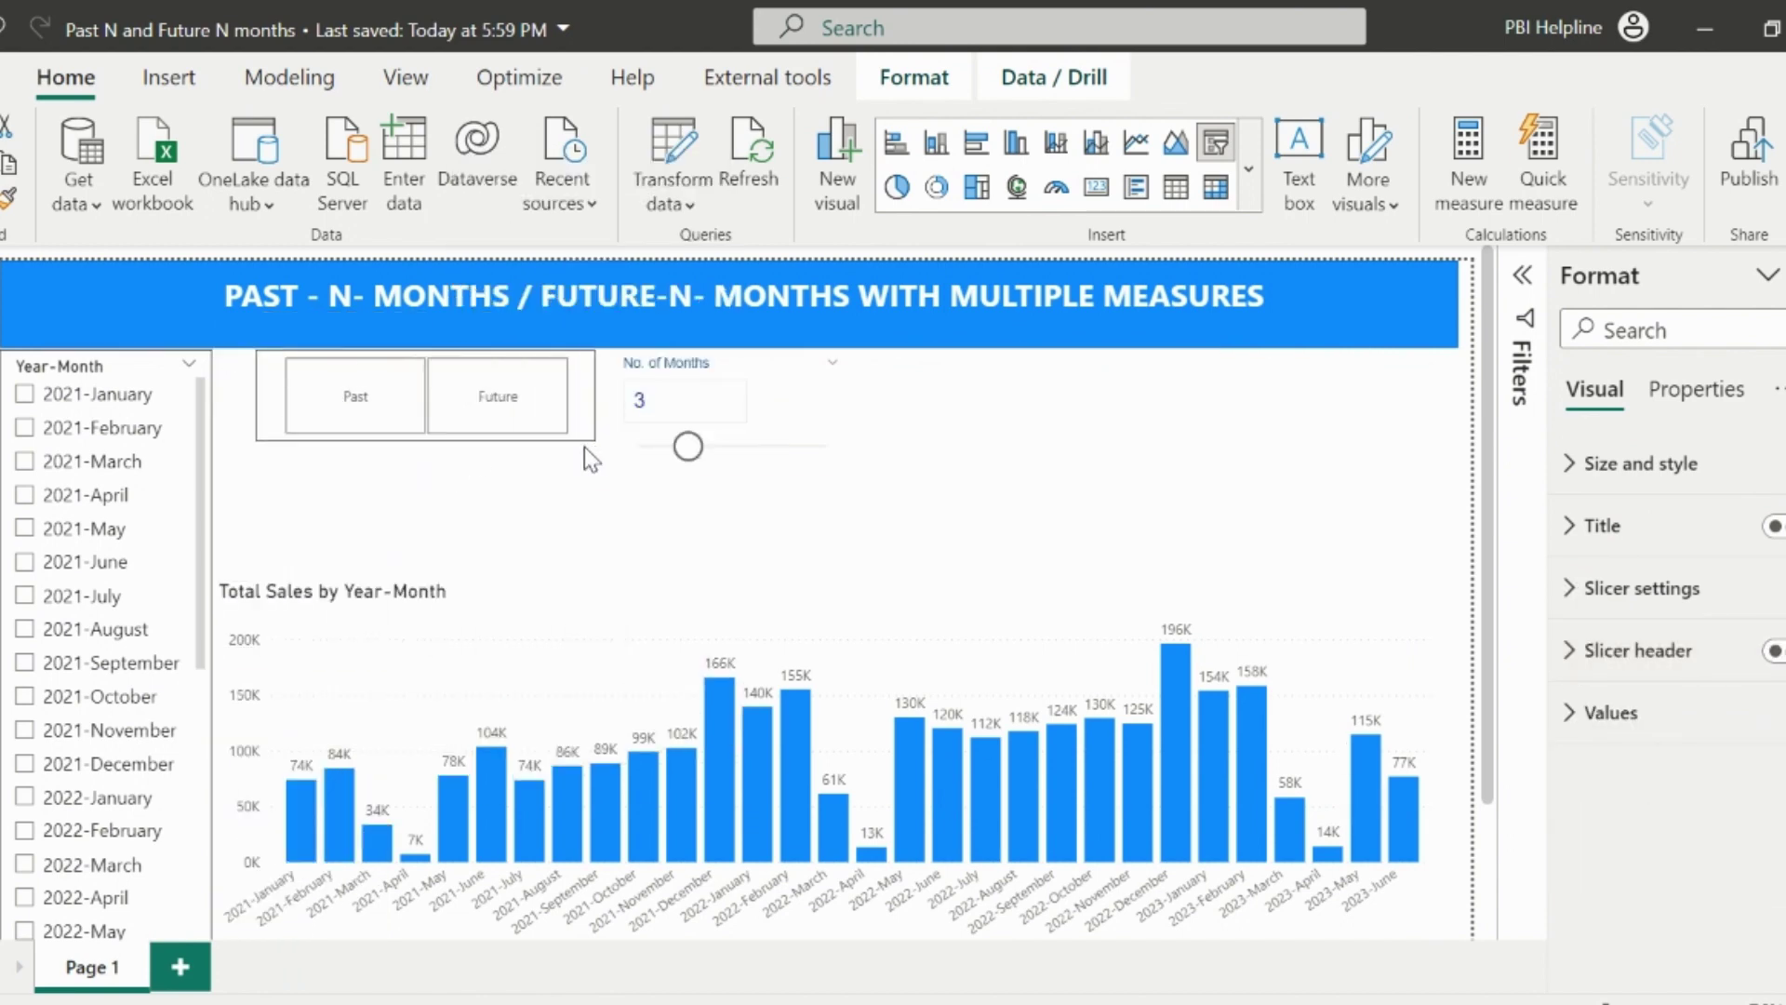
left_click(372, 410)
left_click(498, 458)
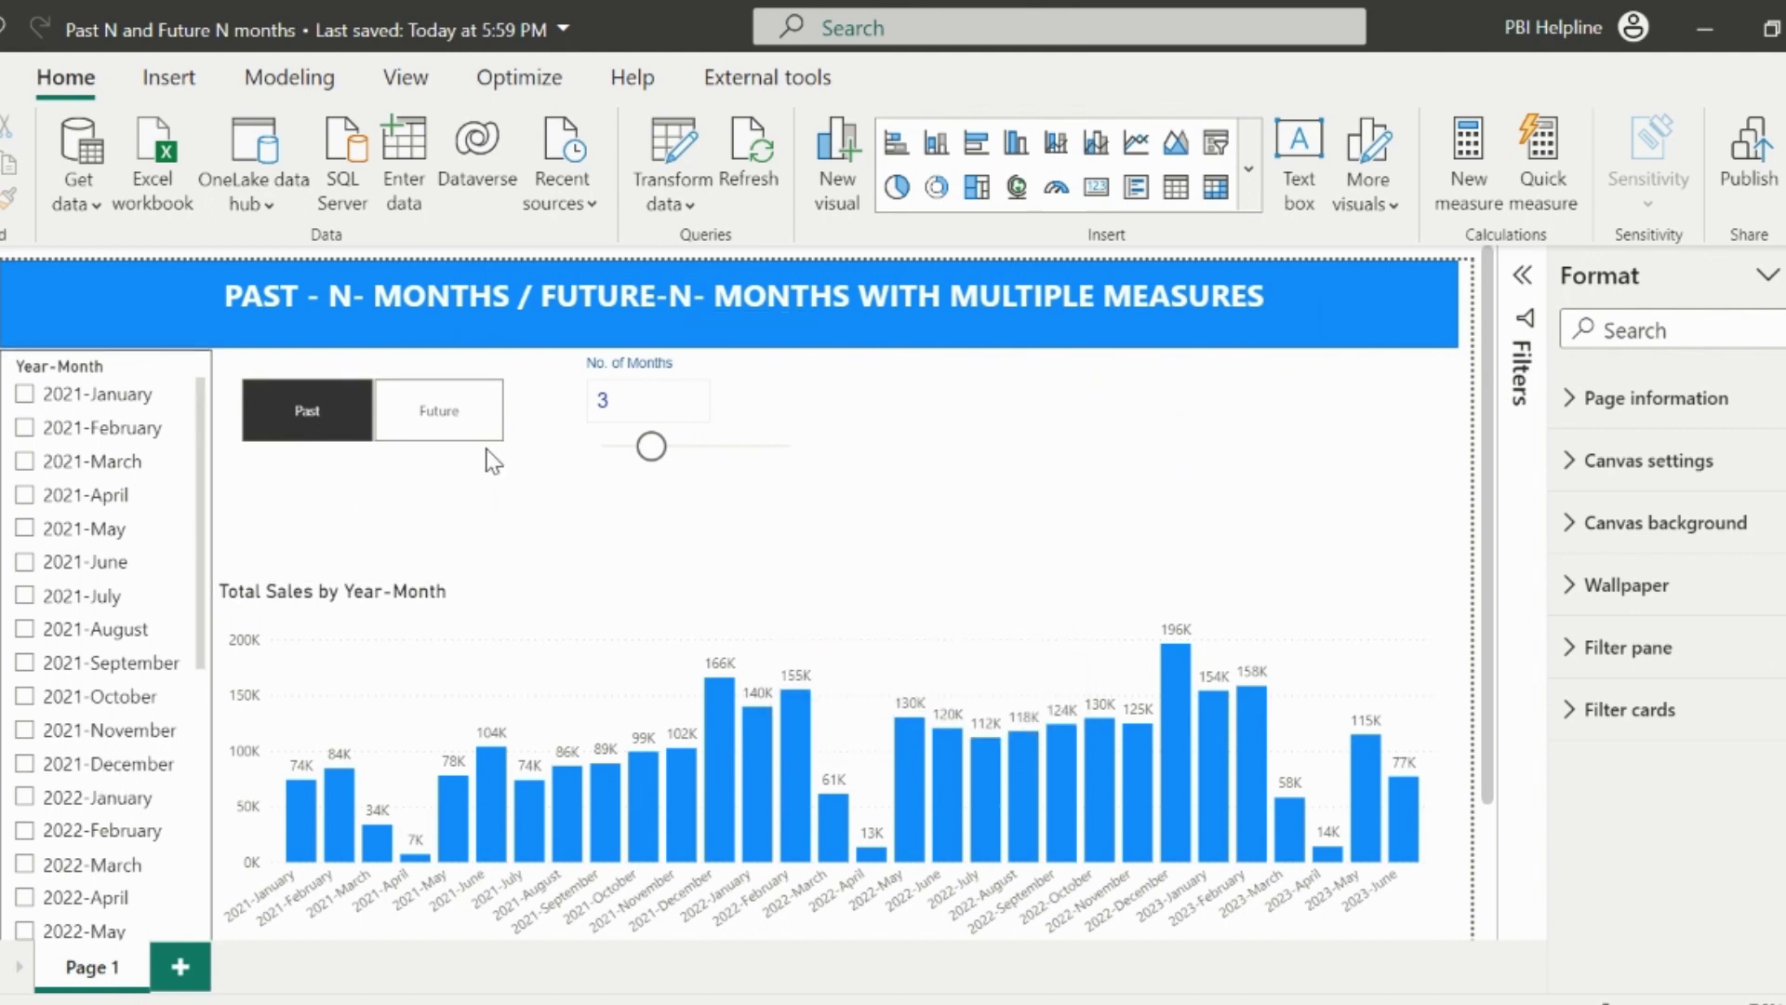
left_click(435, 440)
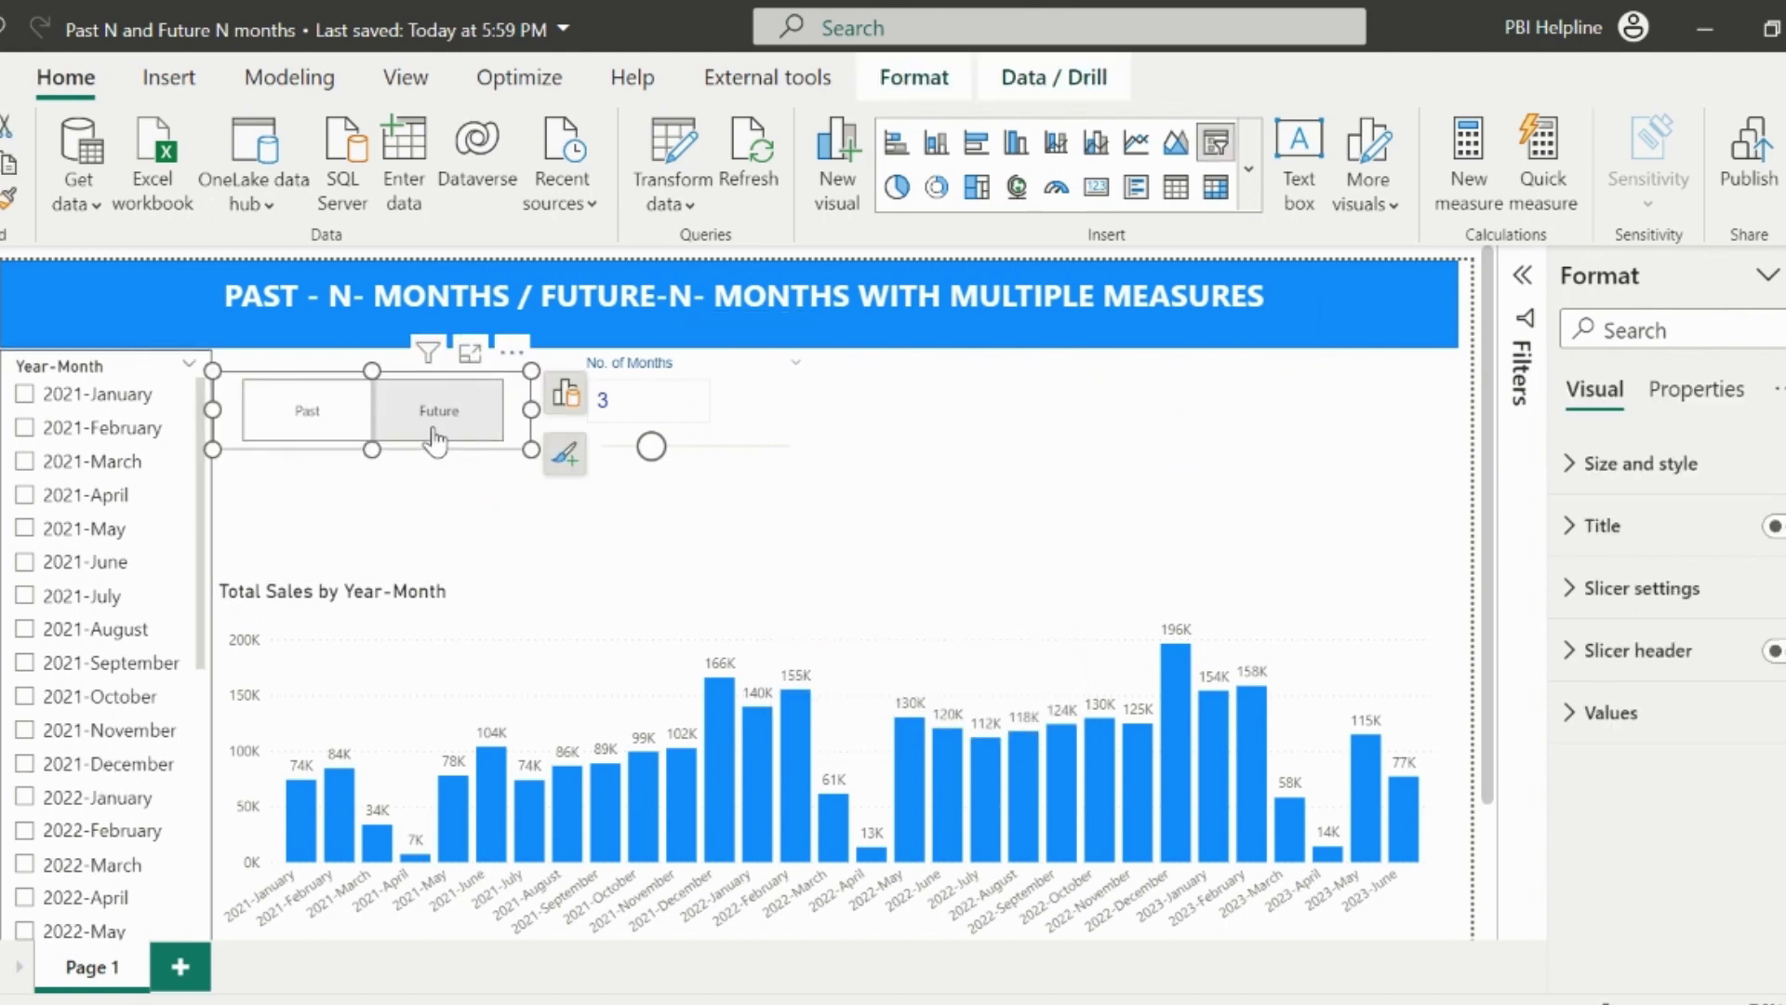
left_click(340, 434)
Create a New Total Sales measure in the Past/Future table starting with VAR _fromdate.
left_click(1085, 468)
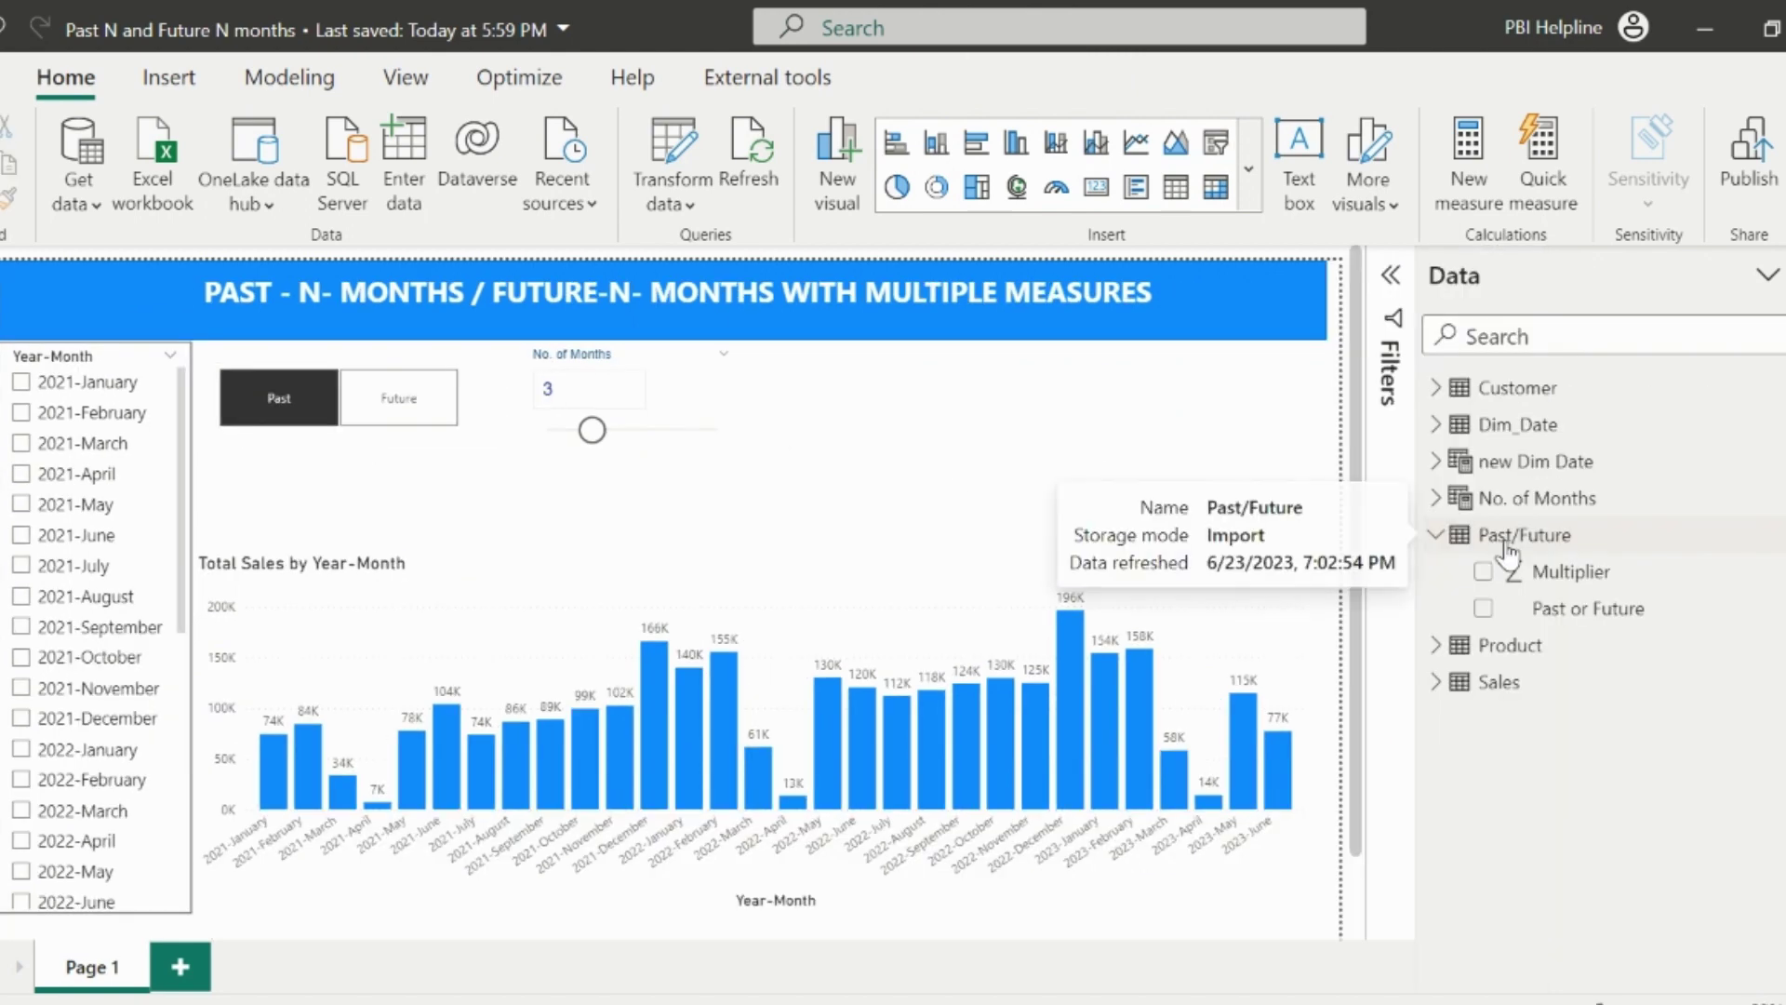
right_click(1525, 533)
key("Escape")
left_click(1469, 149)
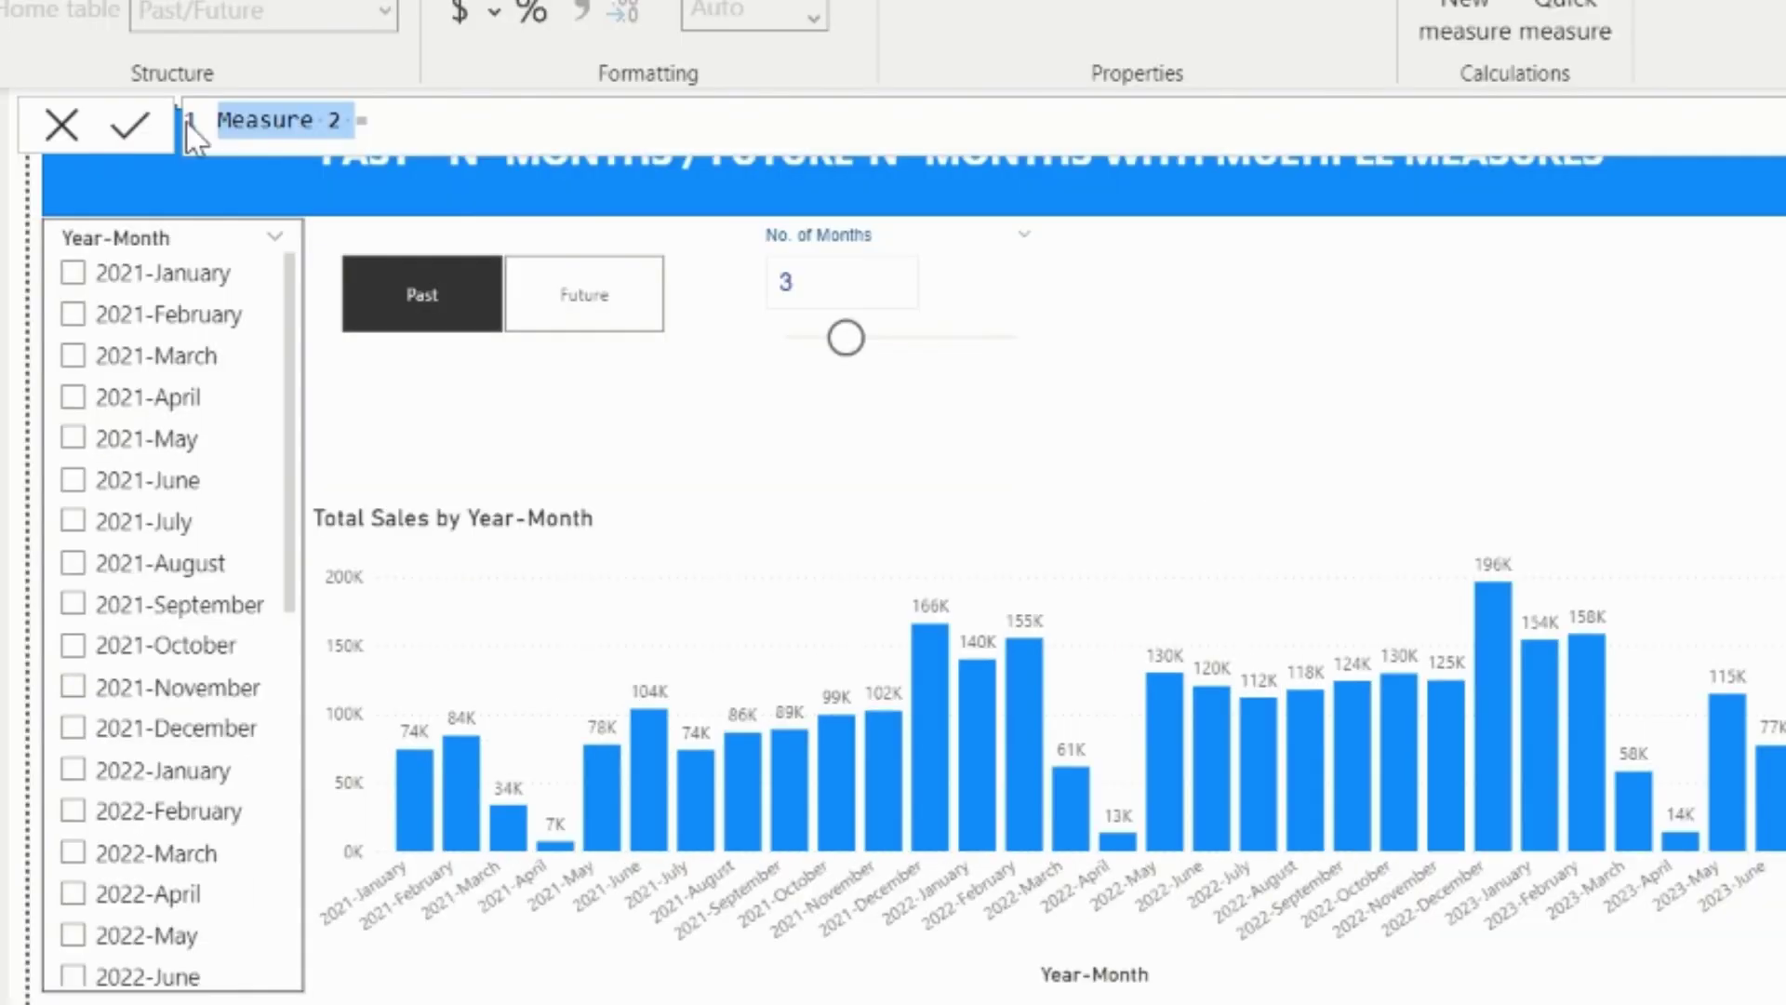
type("New Total Sales=")
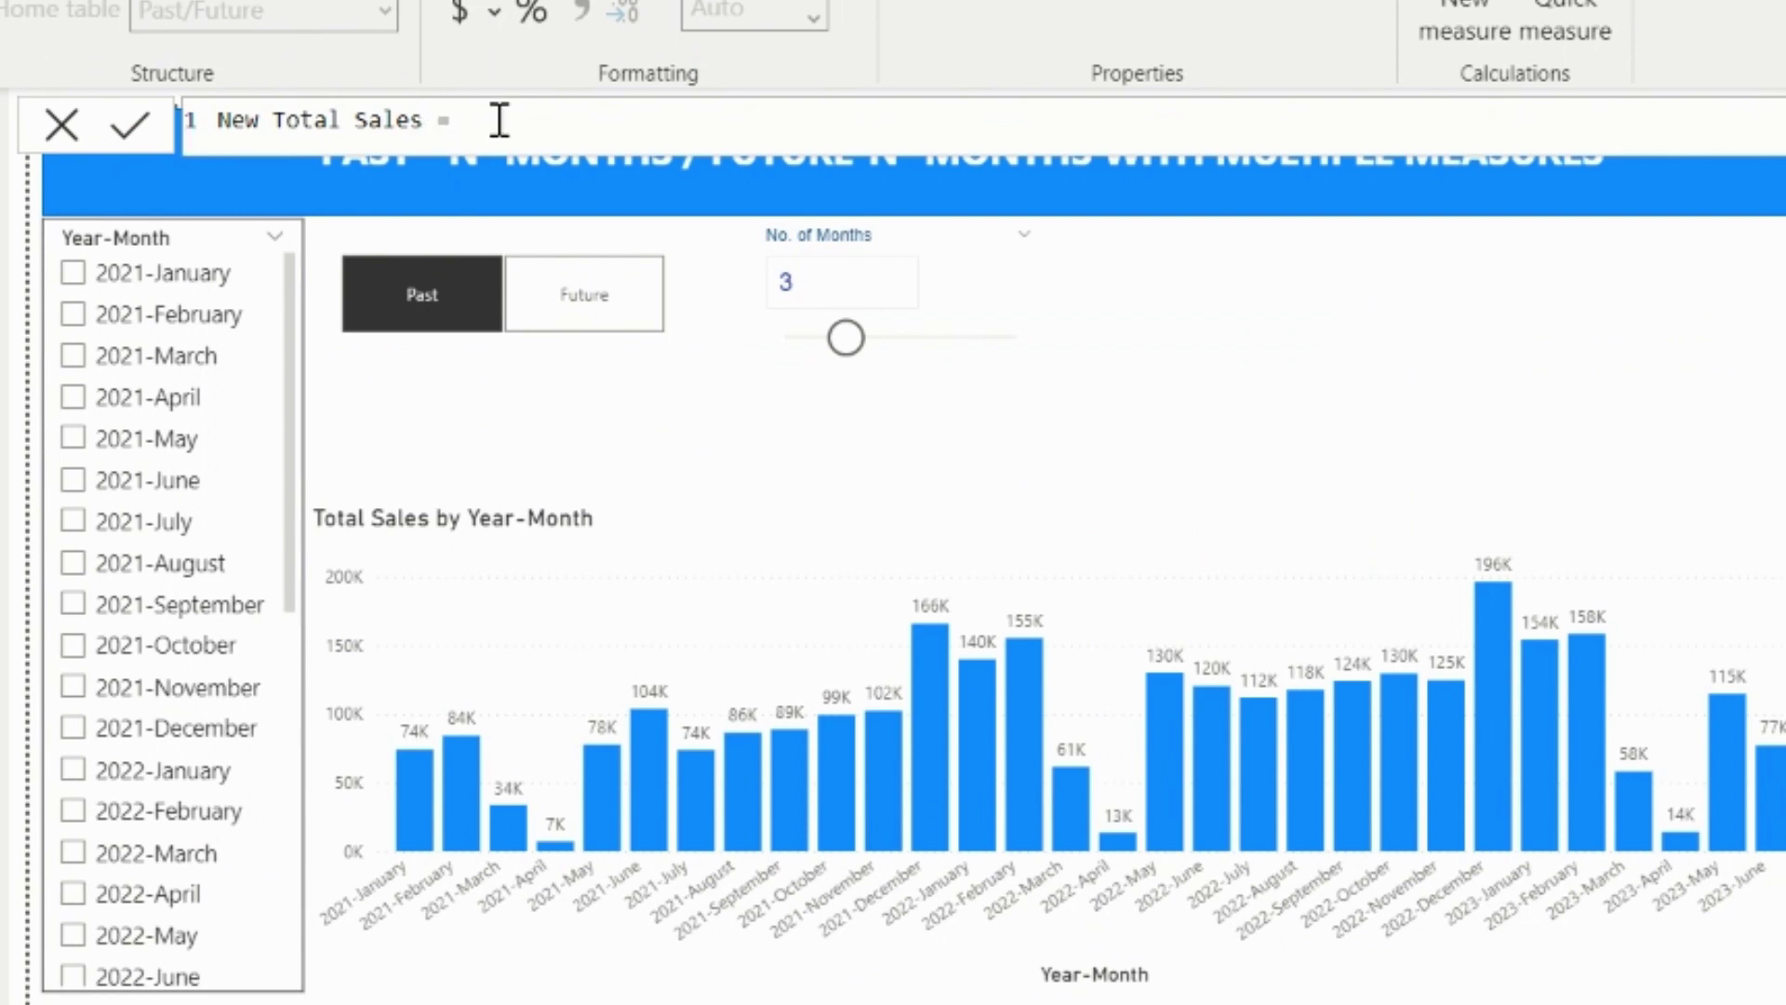
key("shift+Return")
type("VAR")
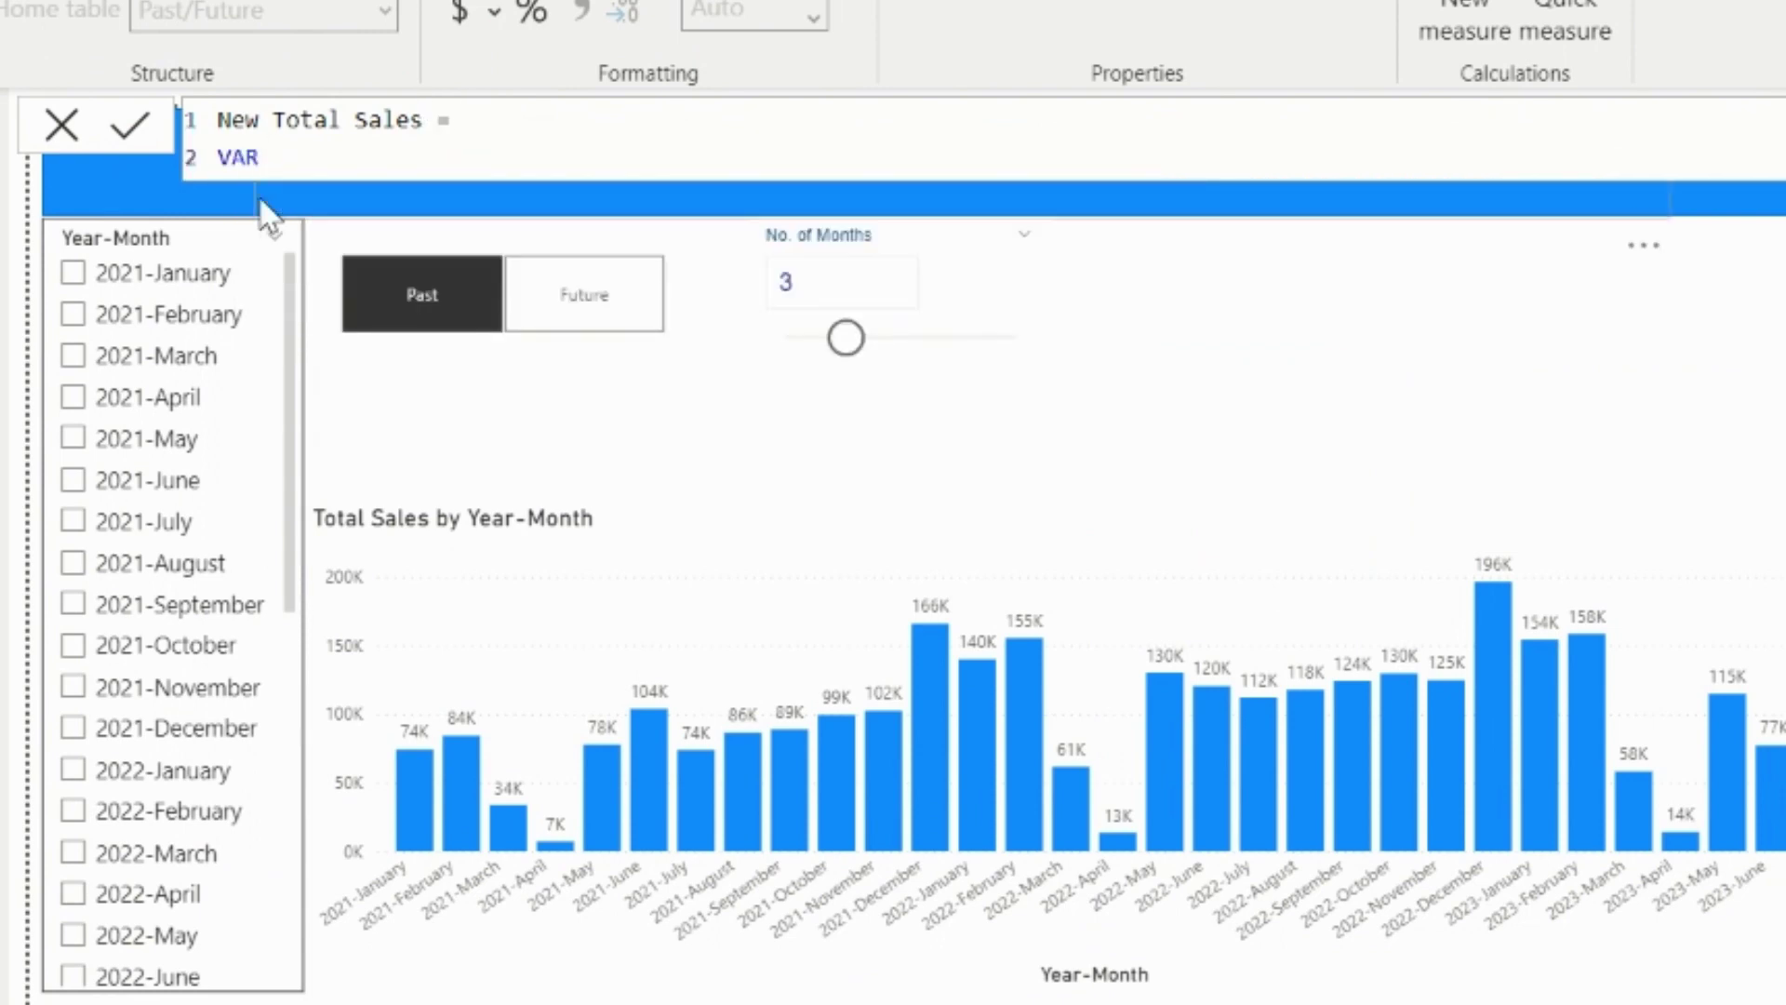
type(" _fromdate =")
Define _fromdate as IF(SELECTEDVALUE(Past or Future) = "Past", MAX(Dim_Date[Date]), MIN(Dim_Date[Date])).
key("shift+Return")
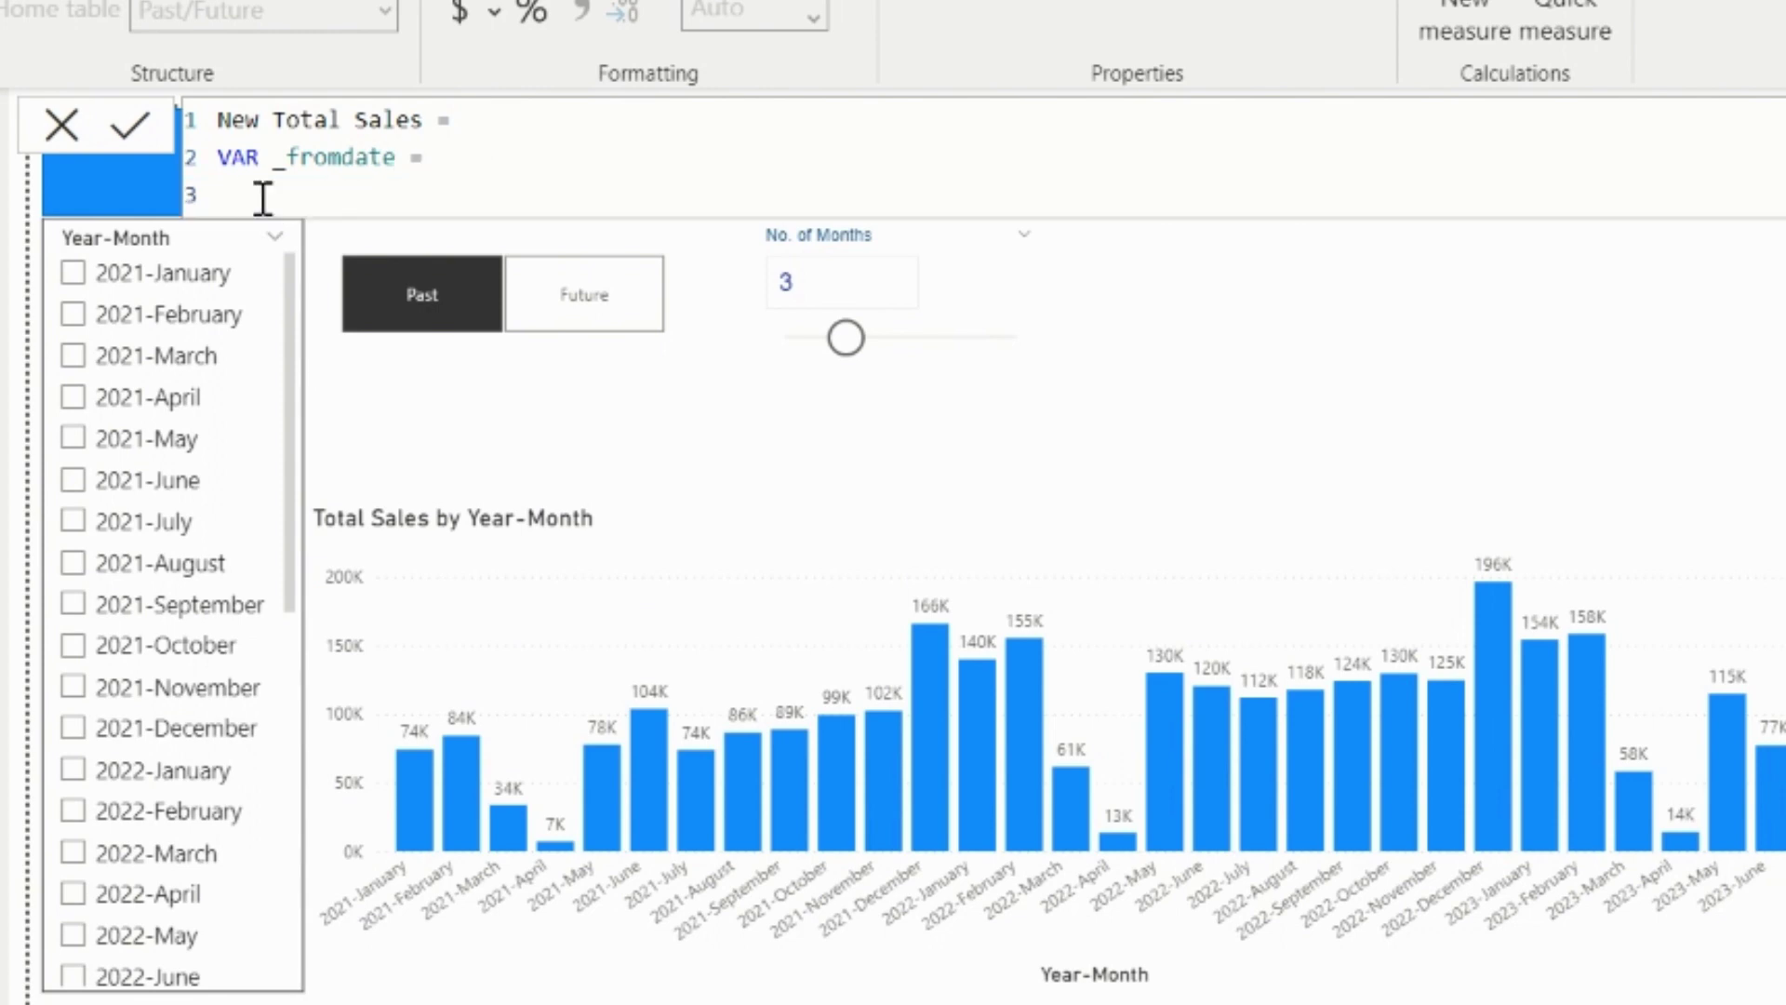
type("IF(")
key("shift+Return")
type("selectedv")
key("Tab")
type("(past")
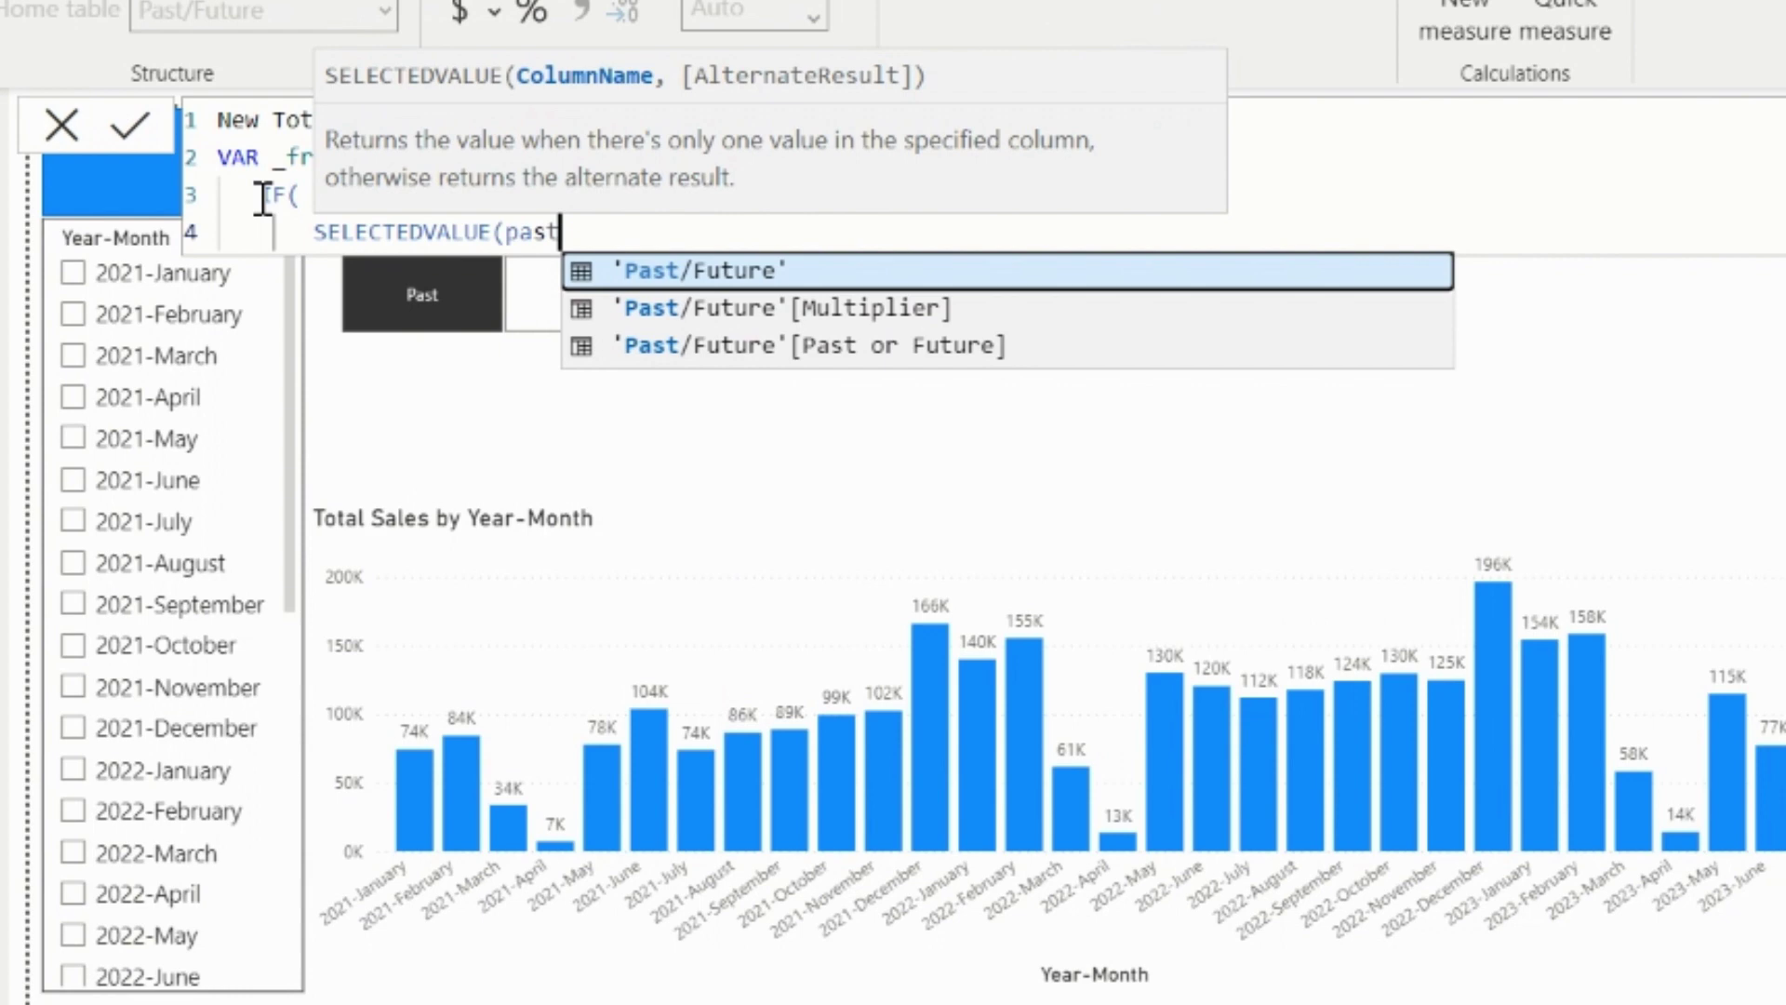
key("Down")
key("Down")
key("Tab")
type(") = \"Past")
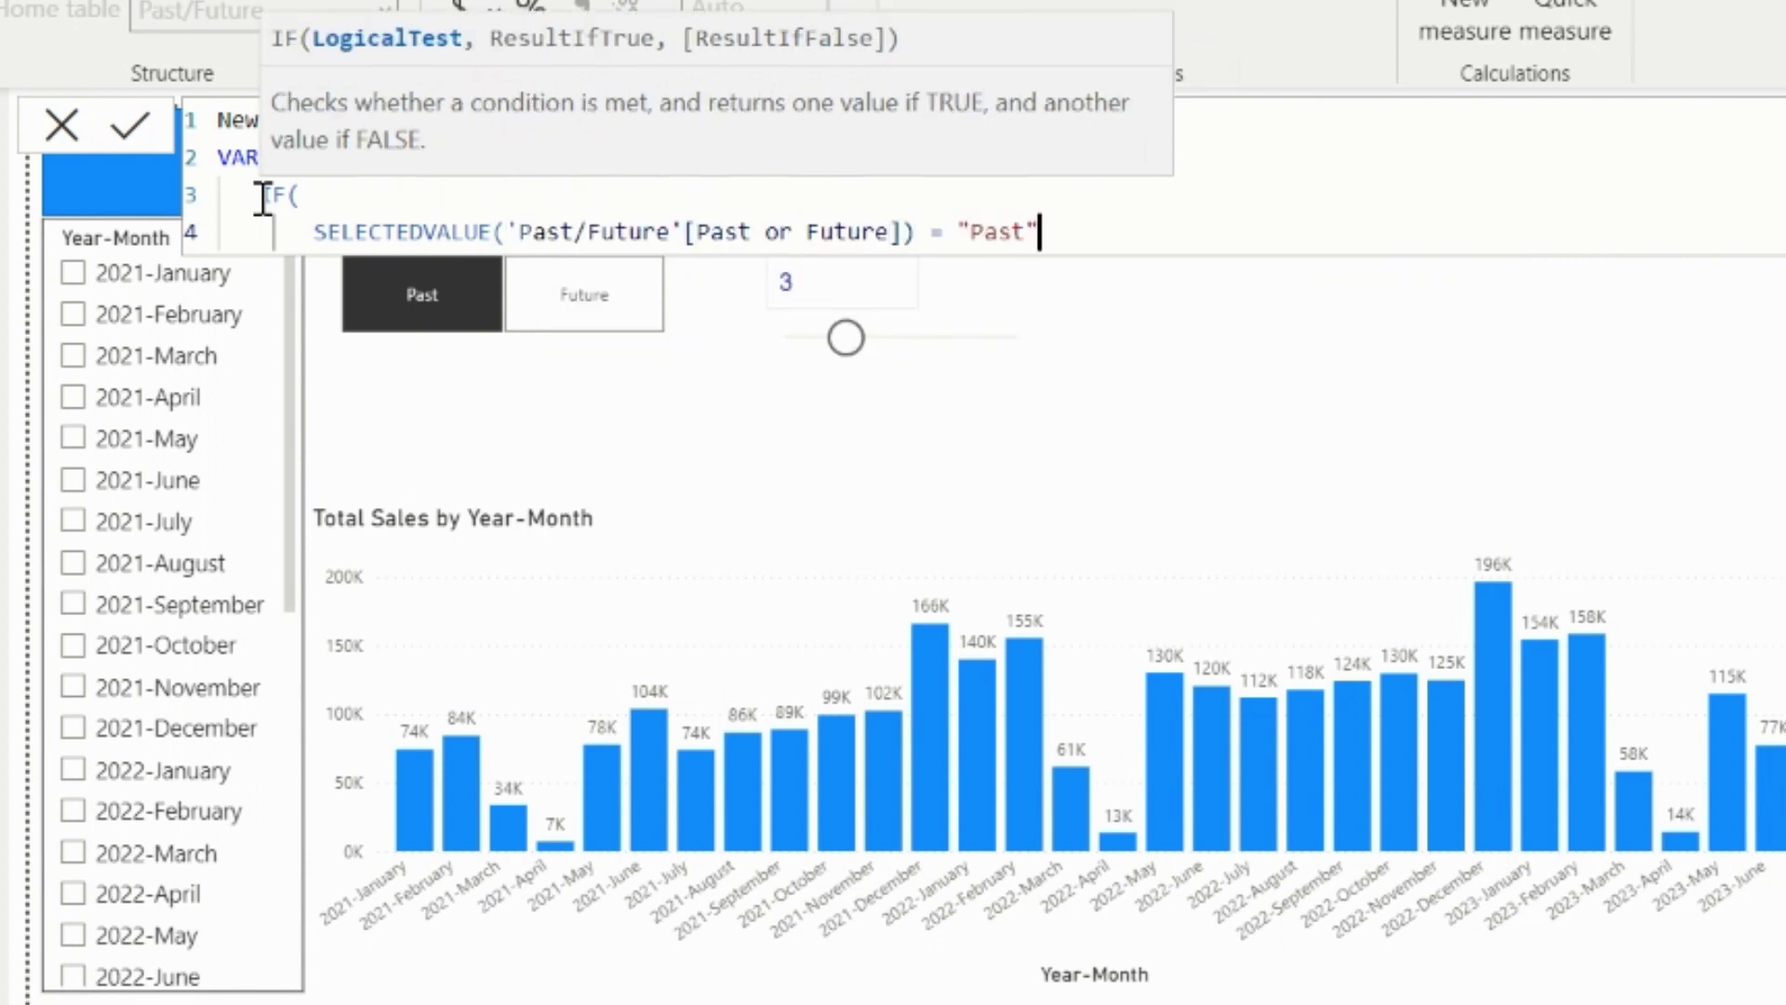
type("\", max")
key("Tab")
type("date")
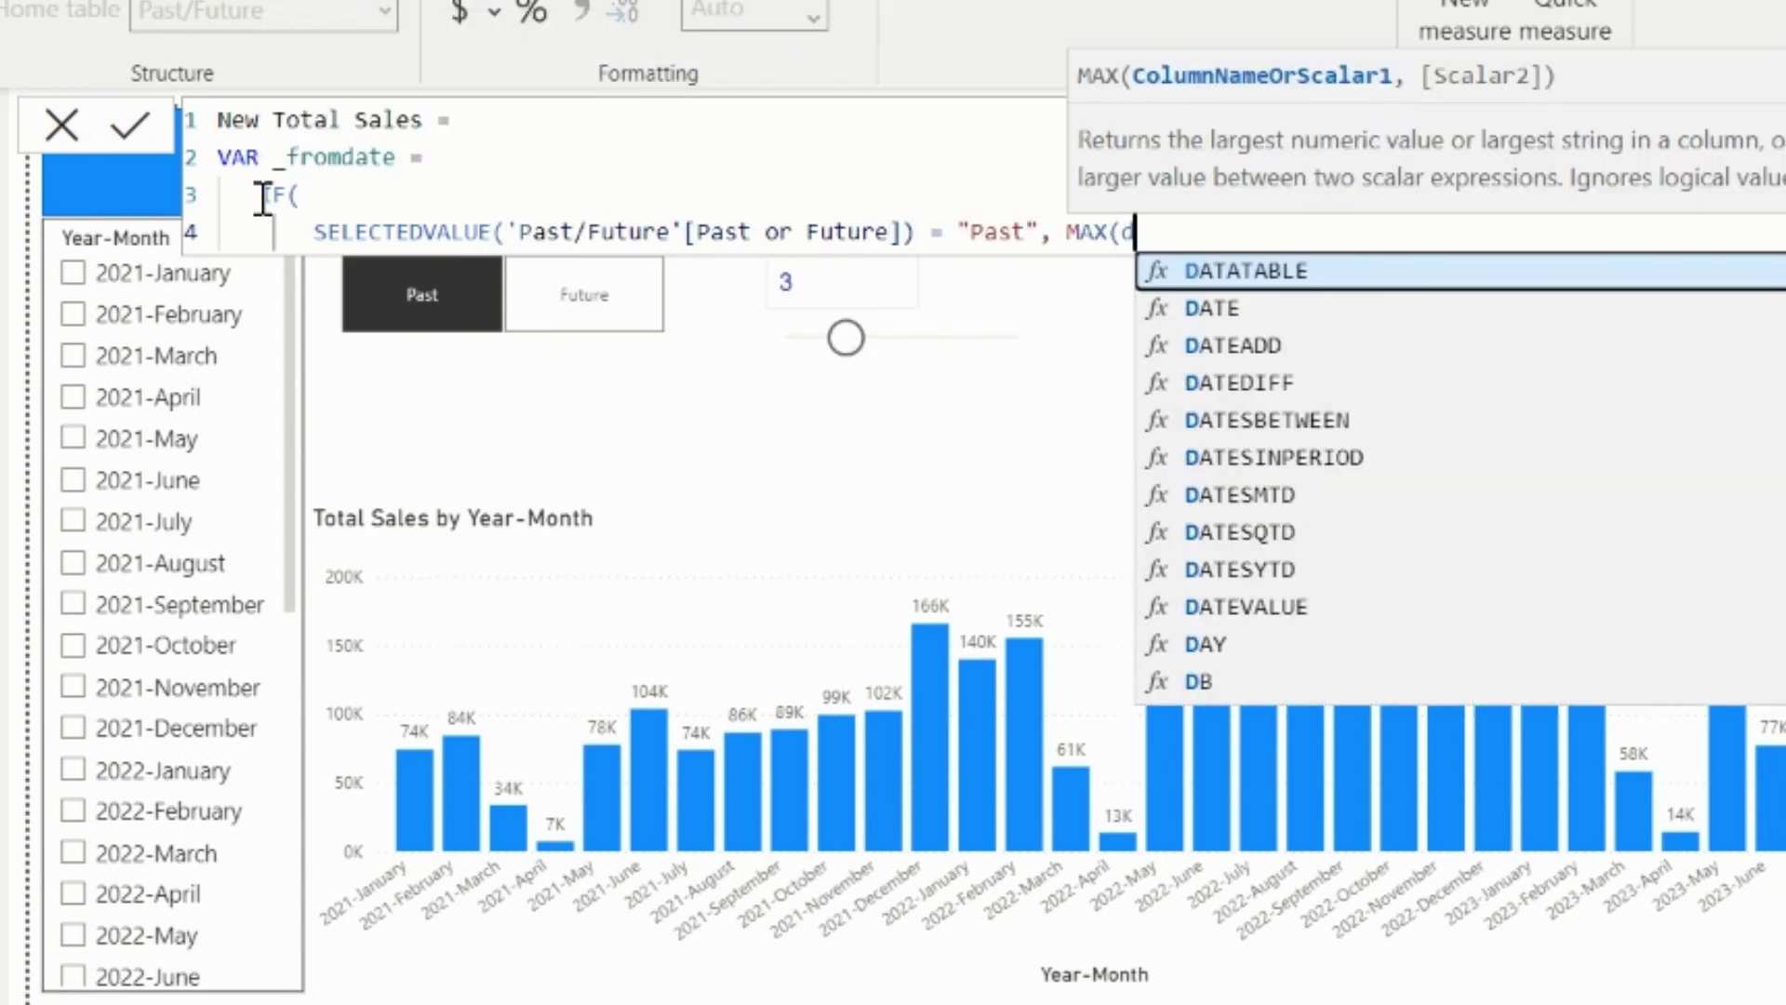
key("Down")
key("Down")
key("Down")
key("Down")
key("Down")
key("Down")
key("Down")
key("Down")
key("Down")
key("Down")
key("Tab")
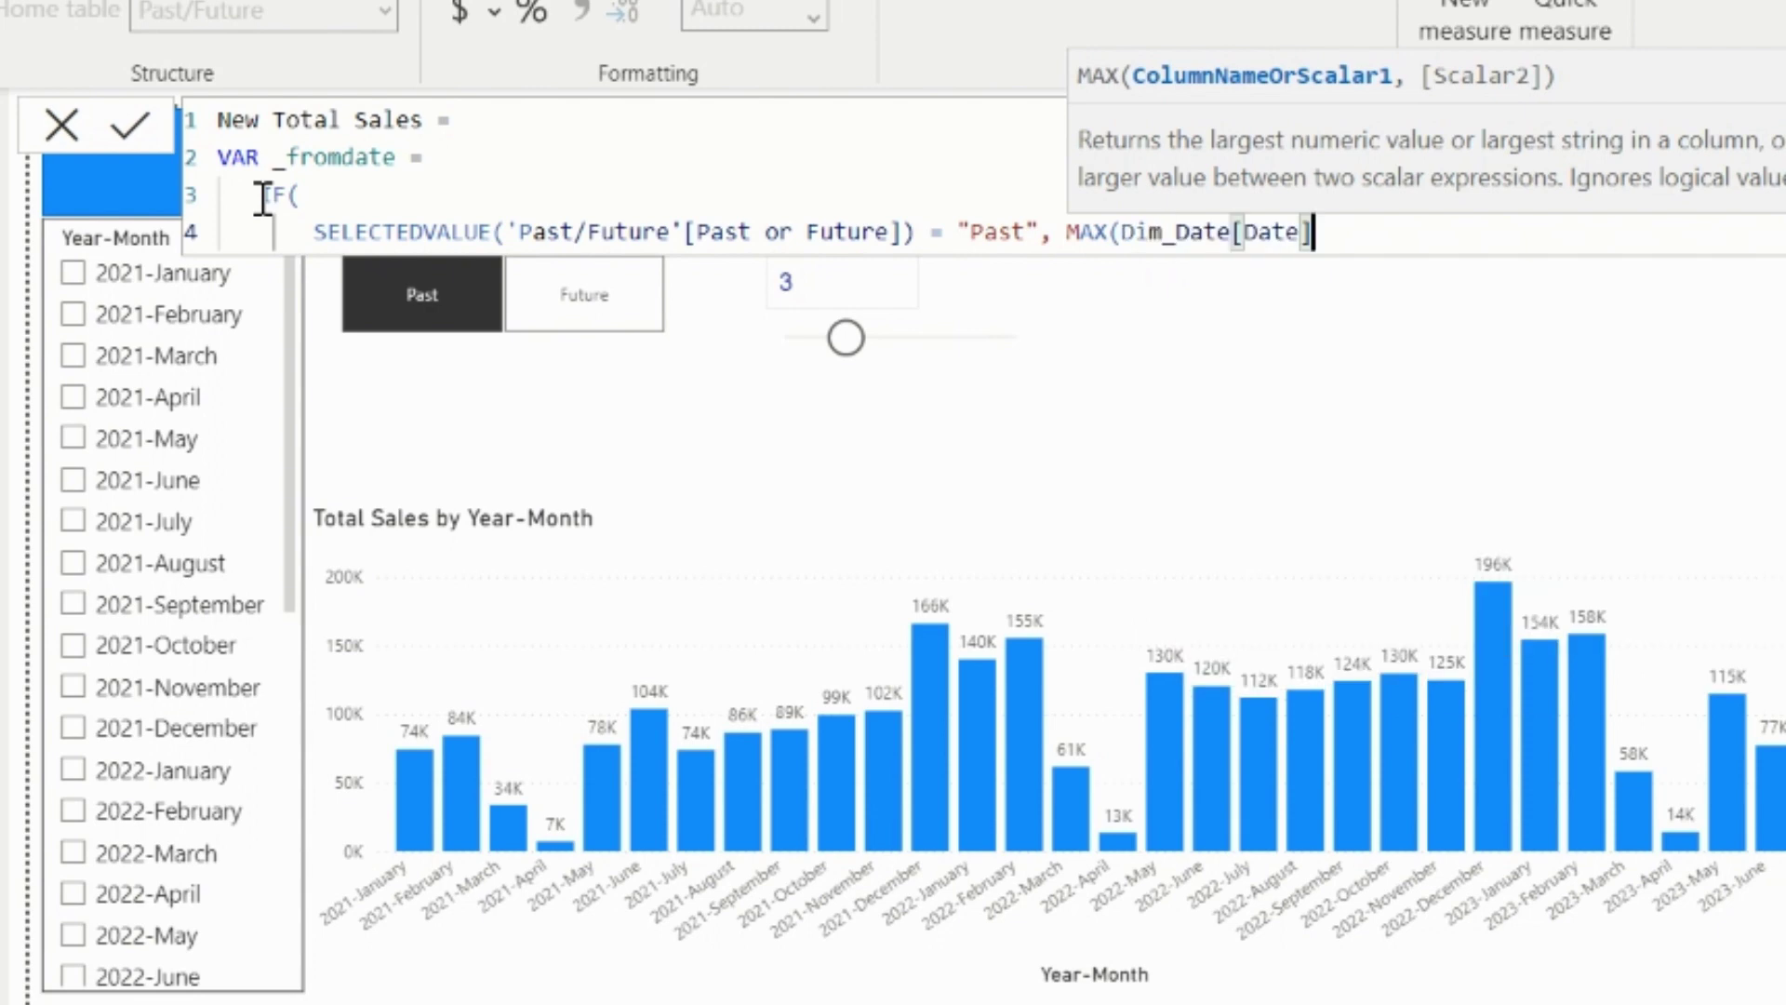
type("), min")
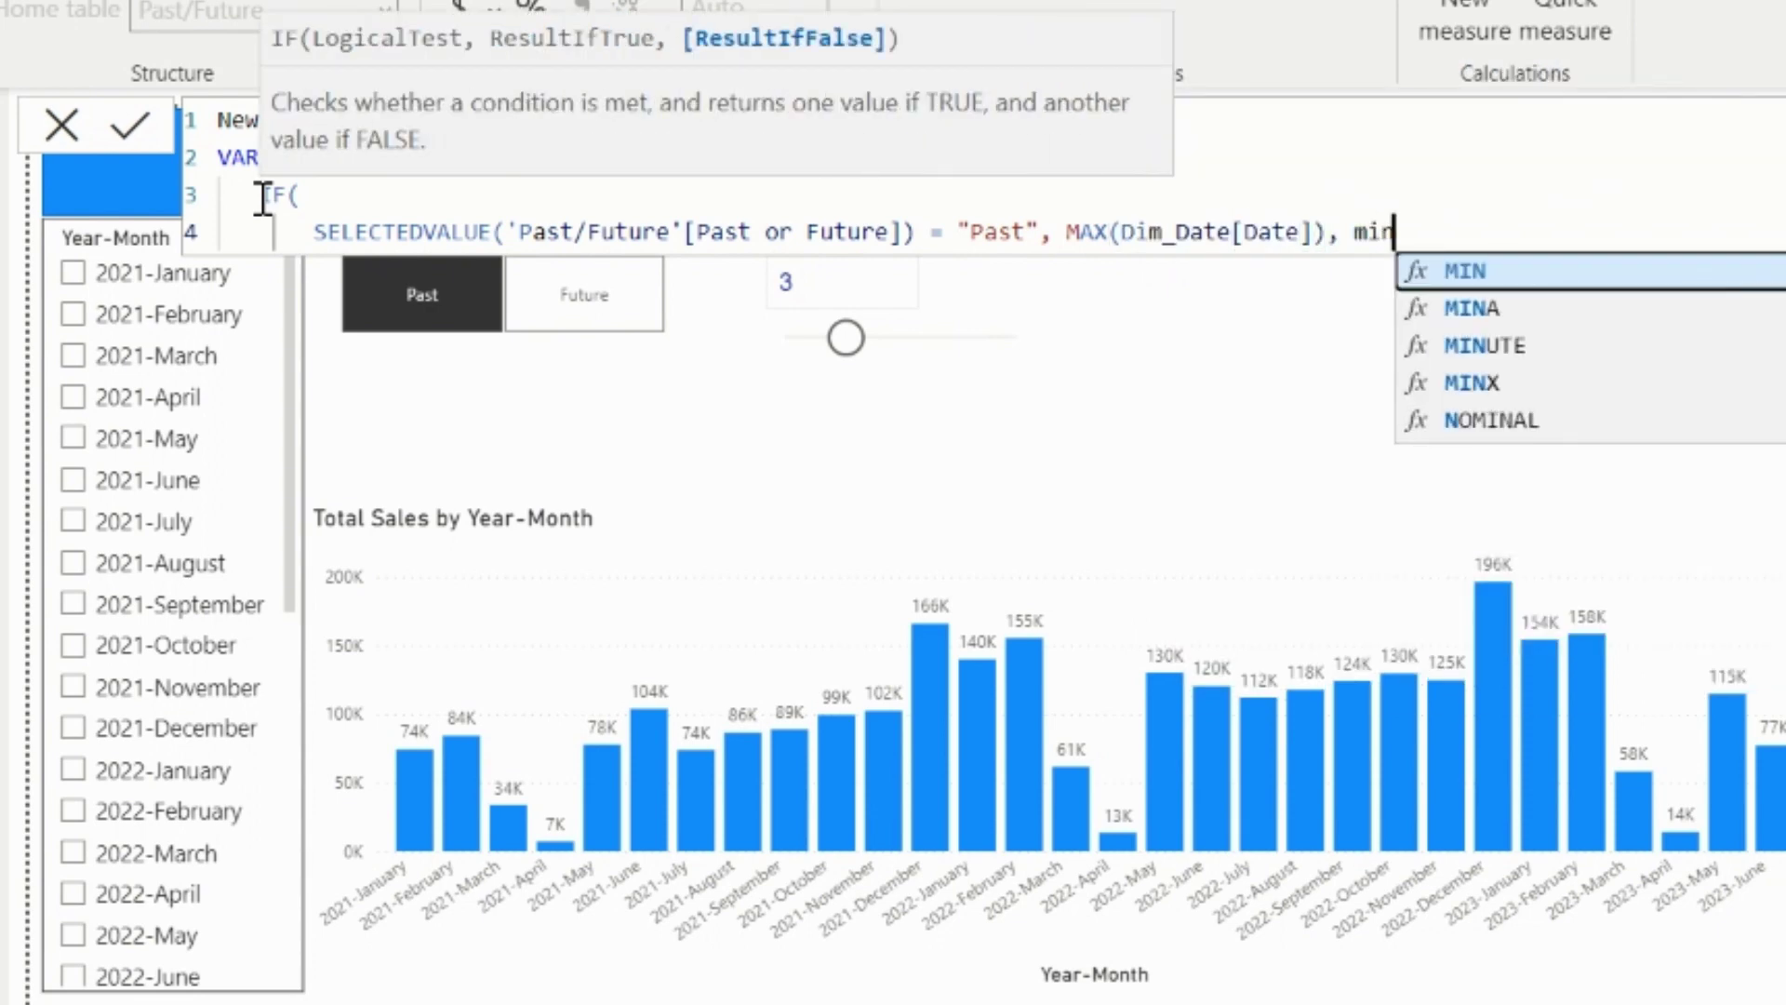
key("Tab")
type("date")
key("Down")
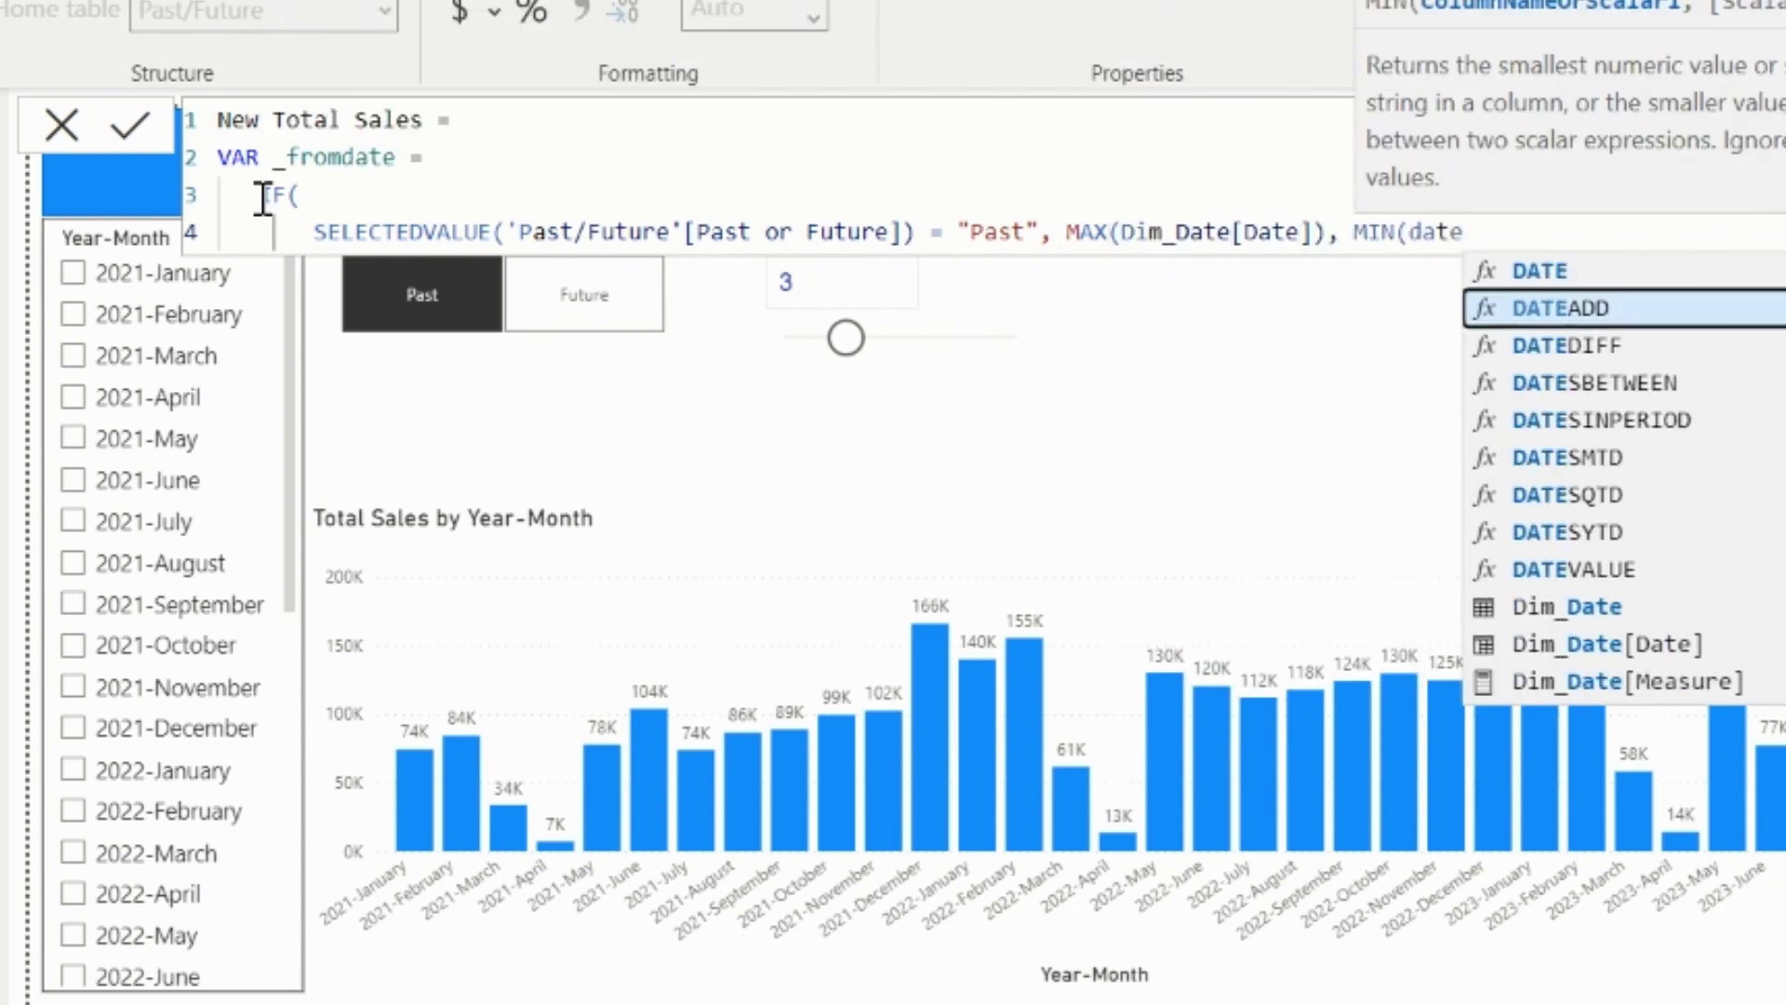
key("Down")
key("Down")
key("Down")
key("Down")
key("Down")
key("Down")
key("Down")
key("Down")
key("Down")
key("Tab")
type(")")
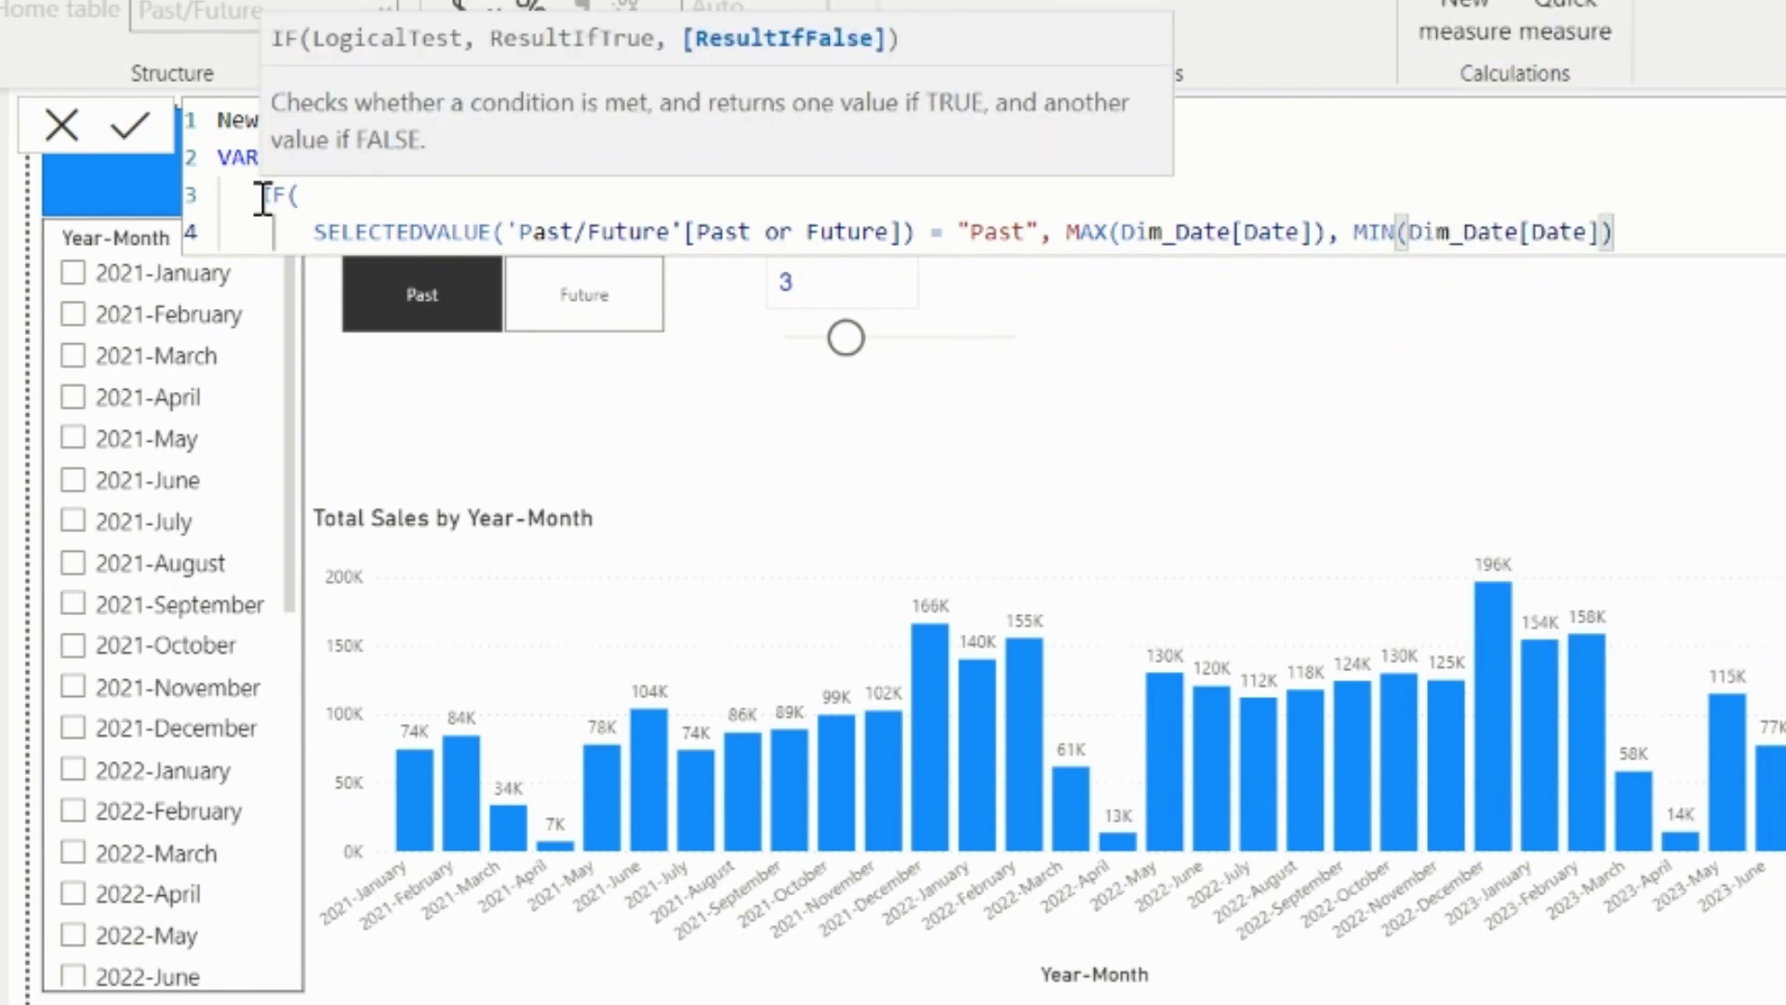
key("shift+Return")
type(")")
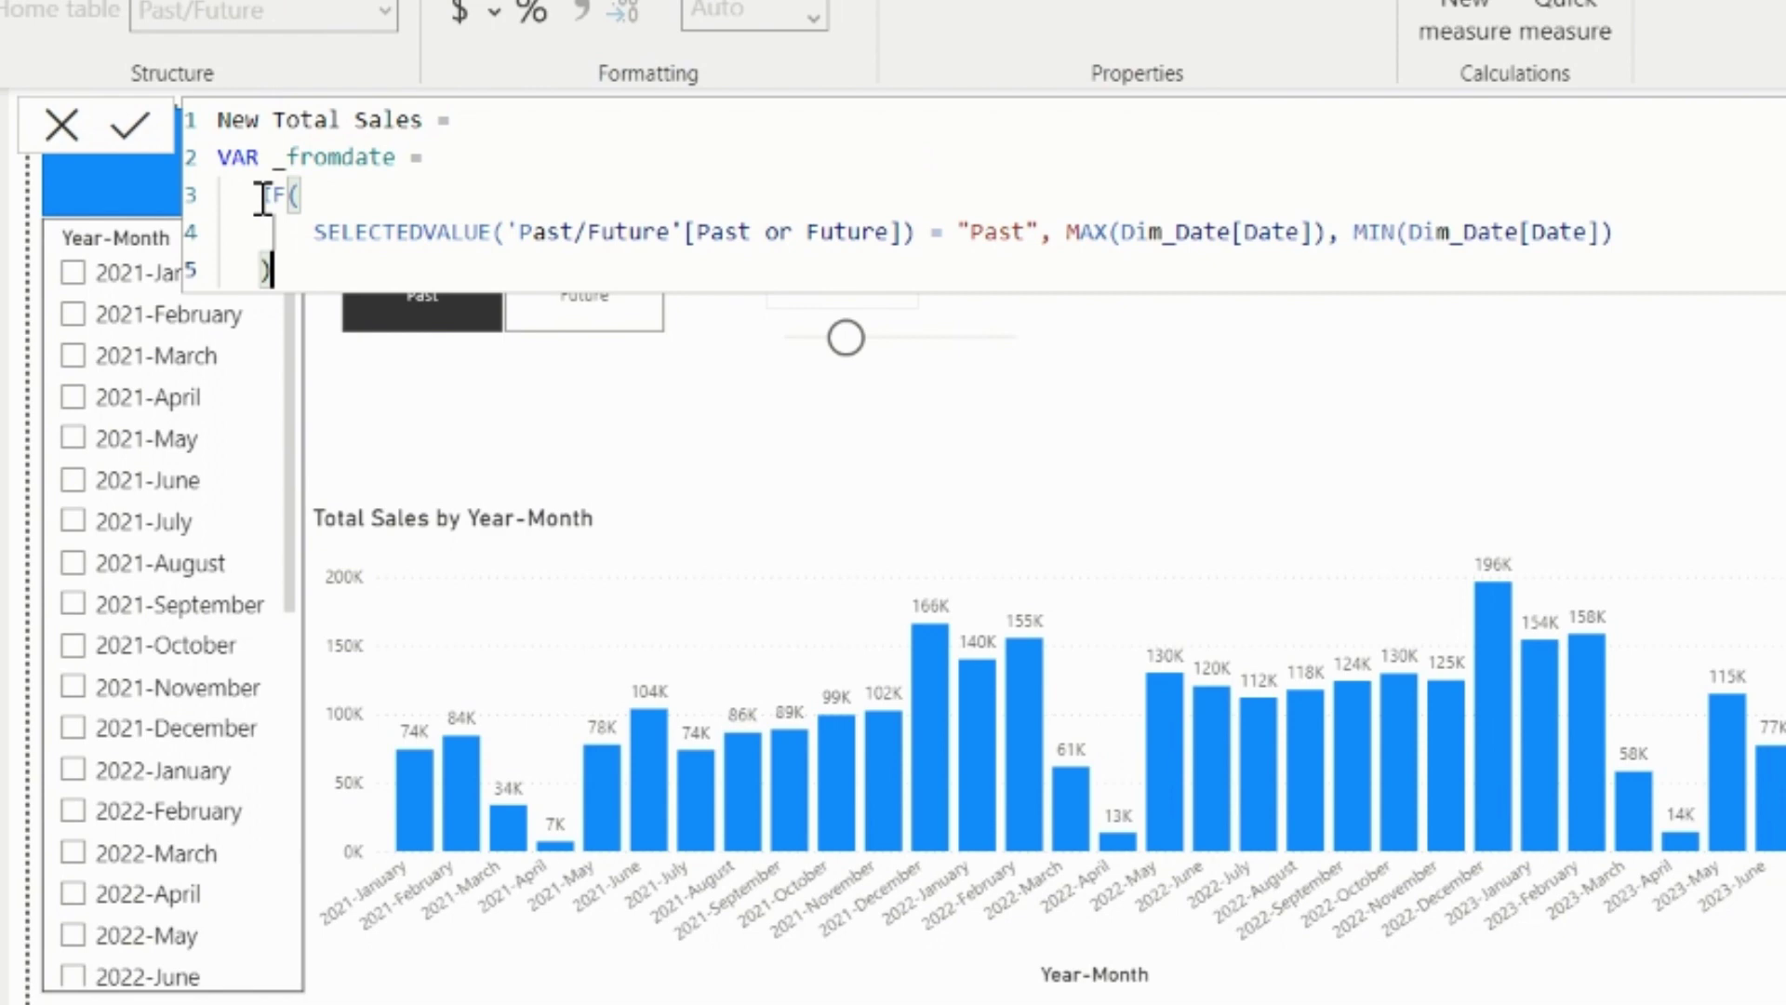
Add VAR _pastfuturemonthshift = SELECTEDVALUE(Multiplier) * MAX(No. of Months Value).
key("shift+Return")
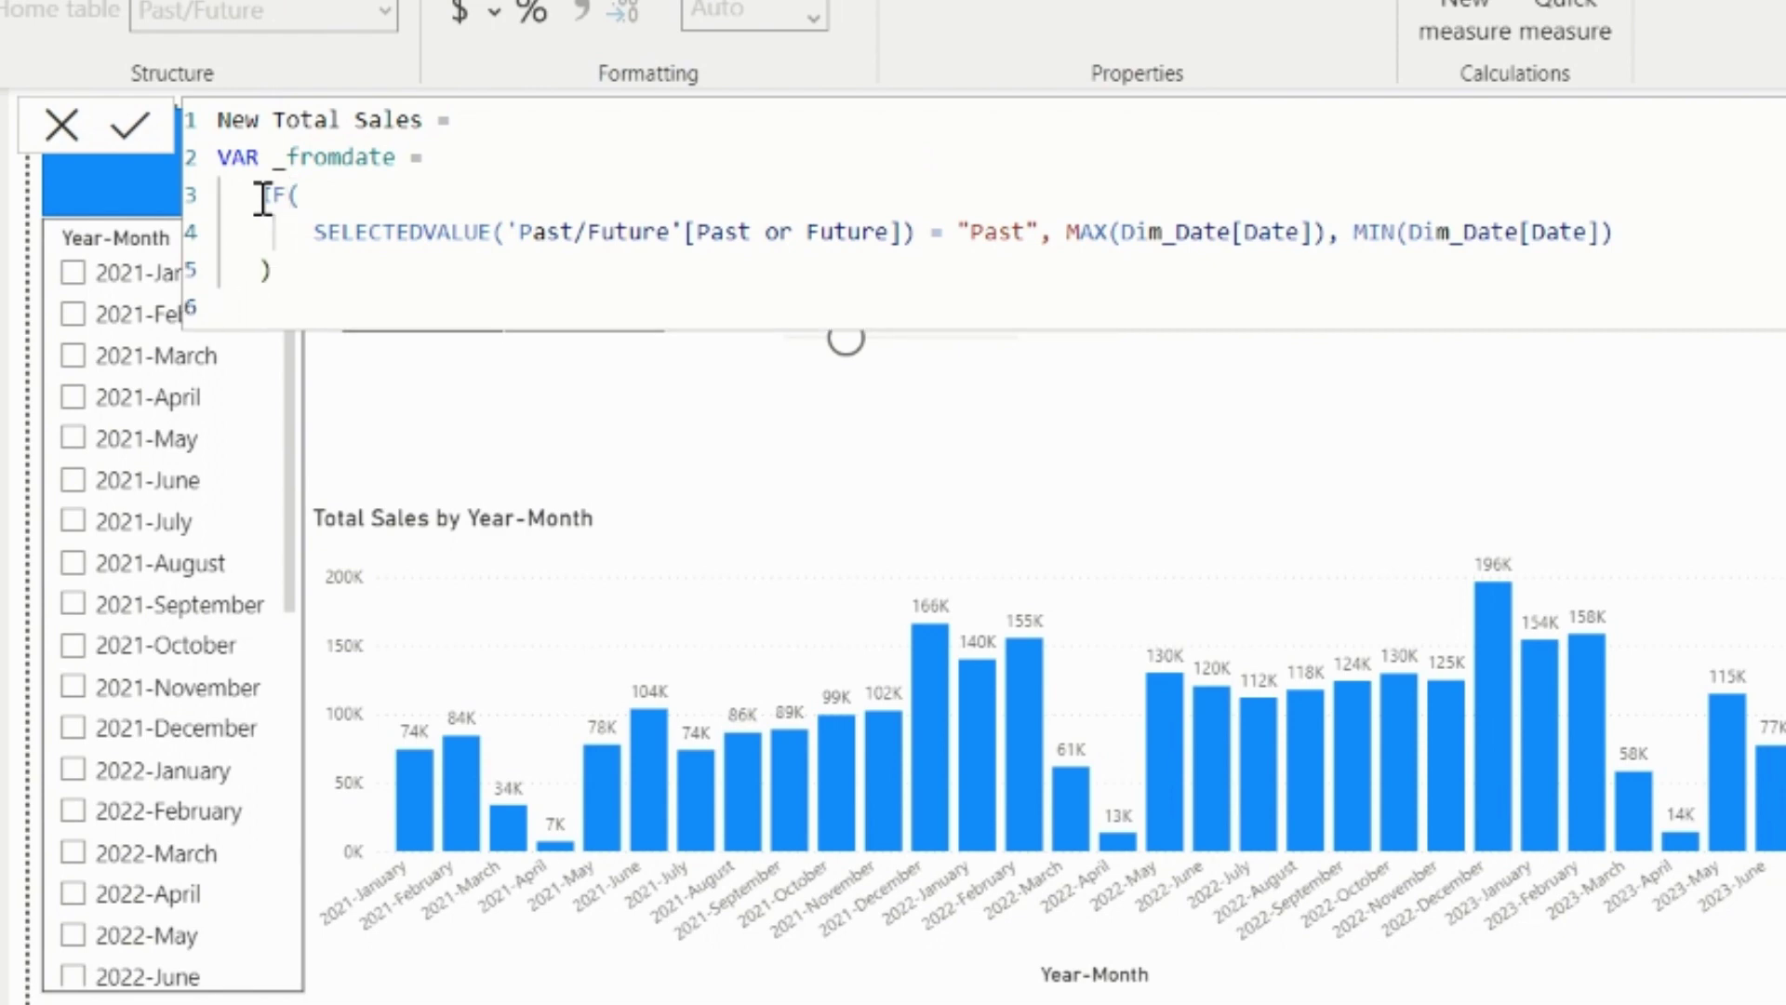
type("VAR _pastfuturemonthshift =")
key("shift+Return")
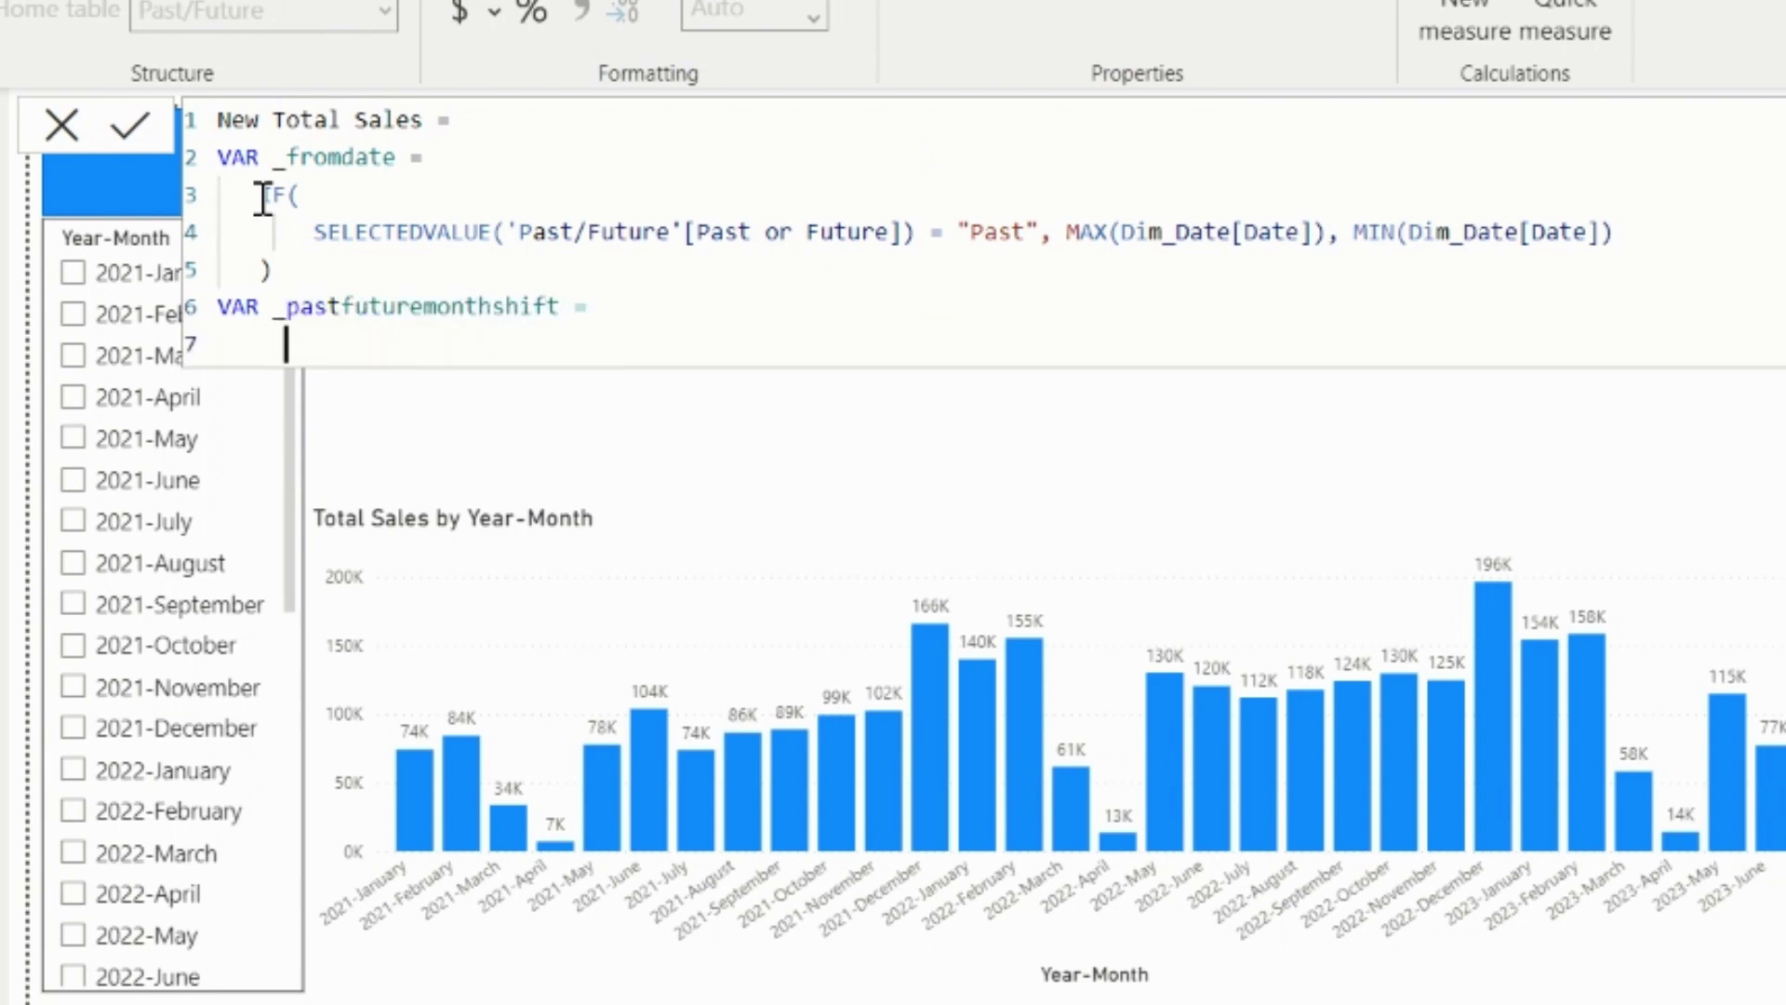
type("selectedv")
key("Tab")
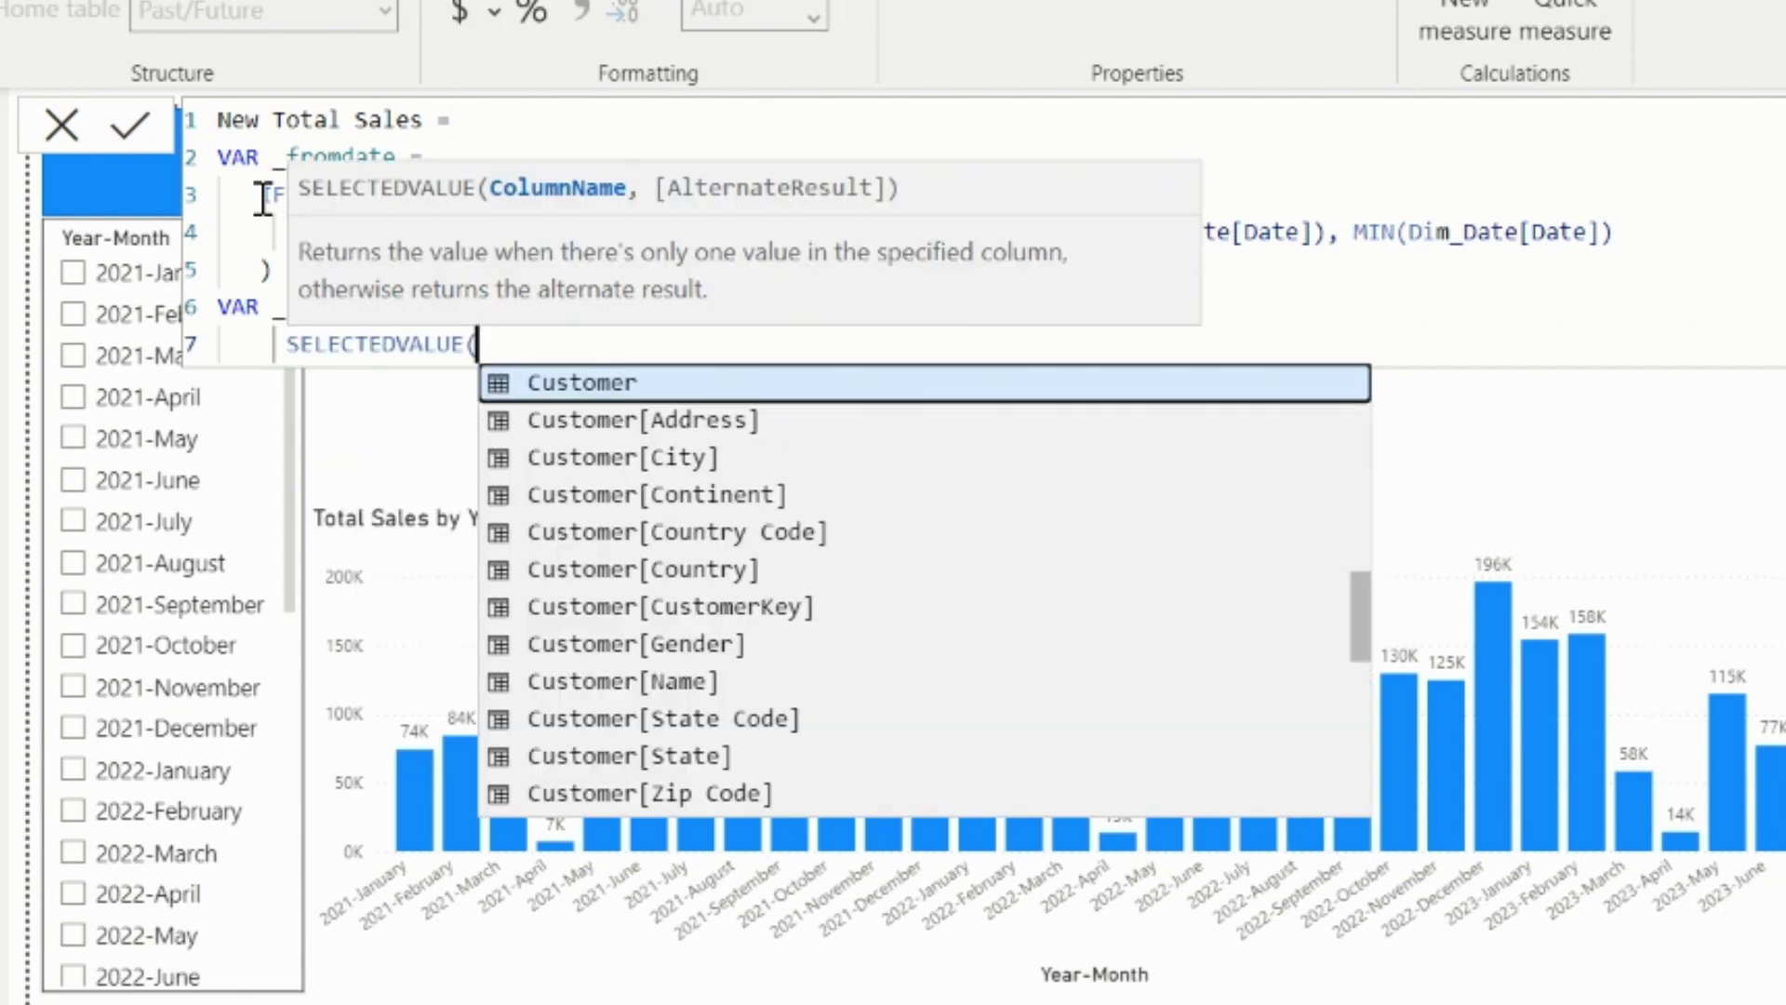
type("multi")
key("Tab")
type(")")
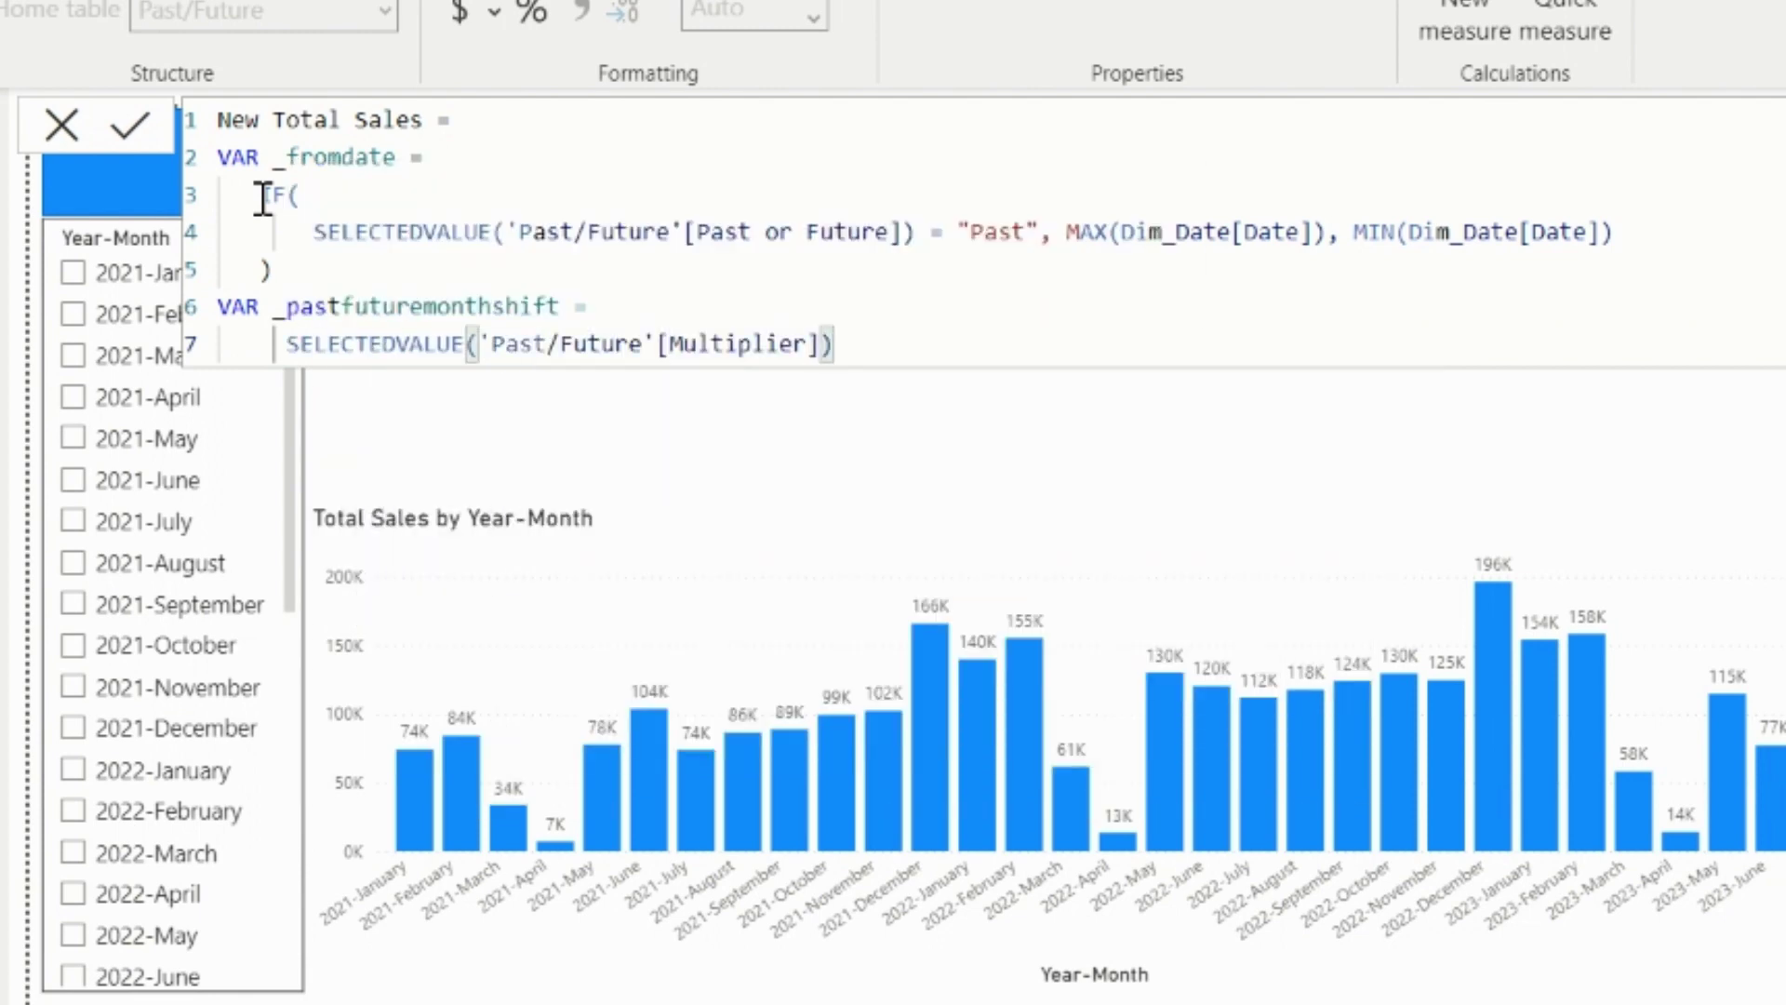
type("* MAX(no")
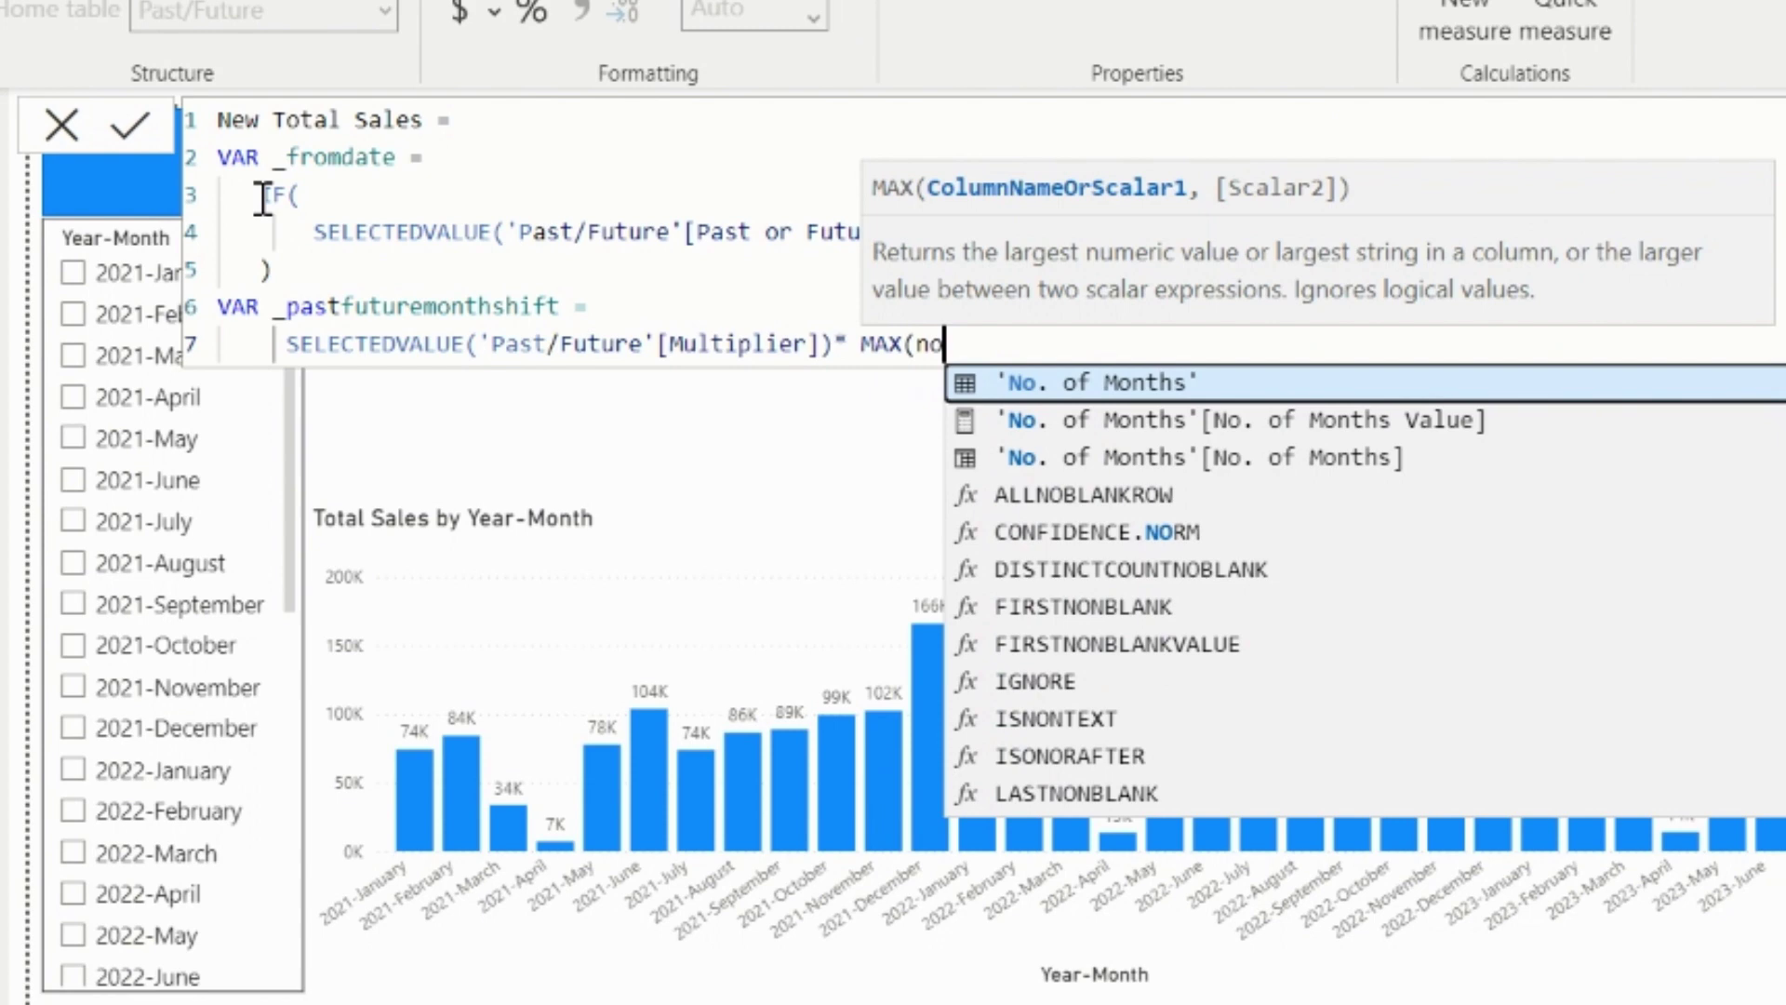
key("Down")
key("Tab")
type(")")
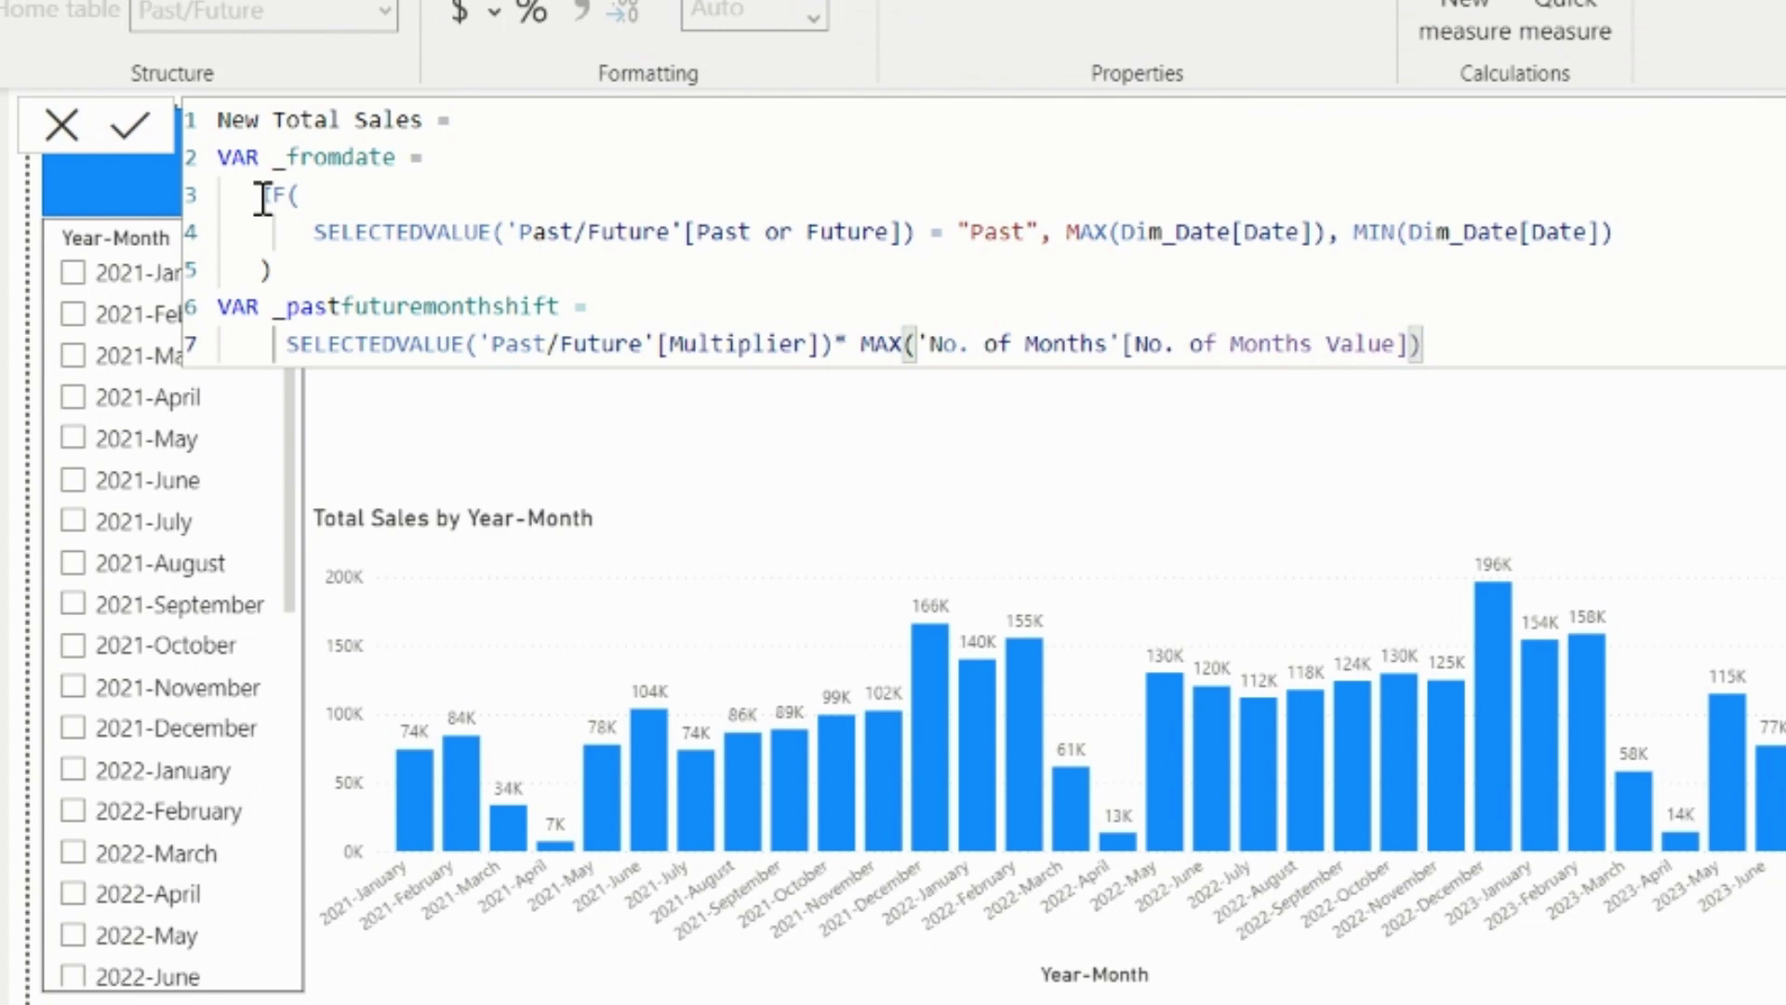
key("Return")
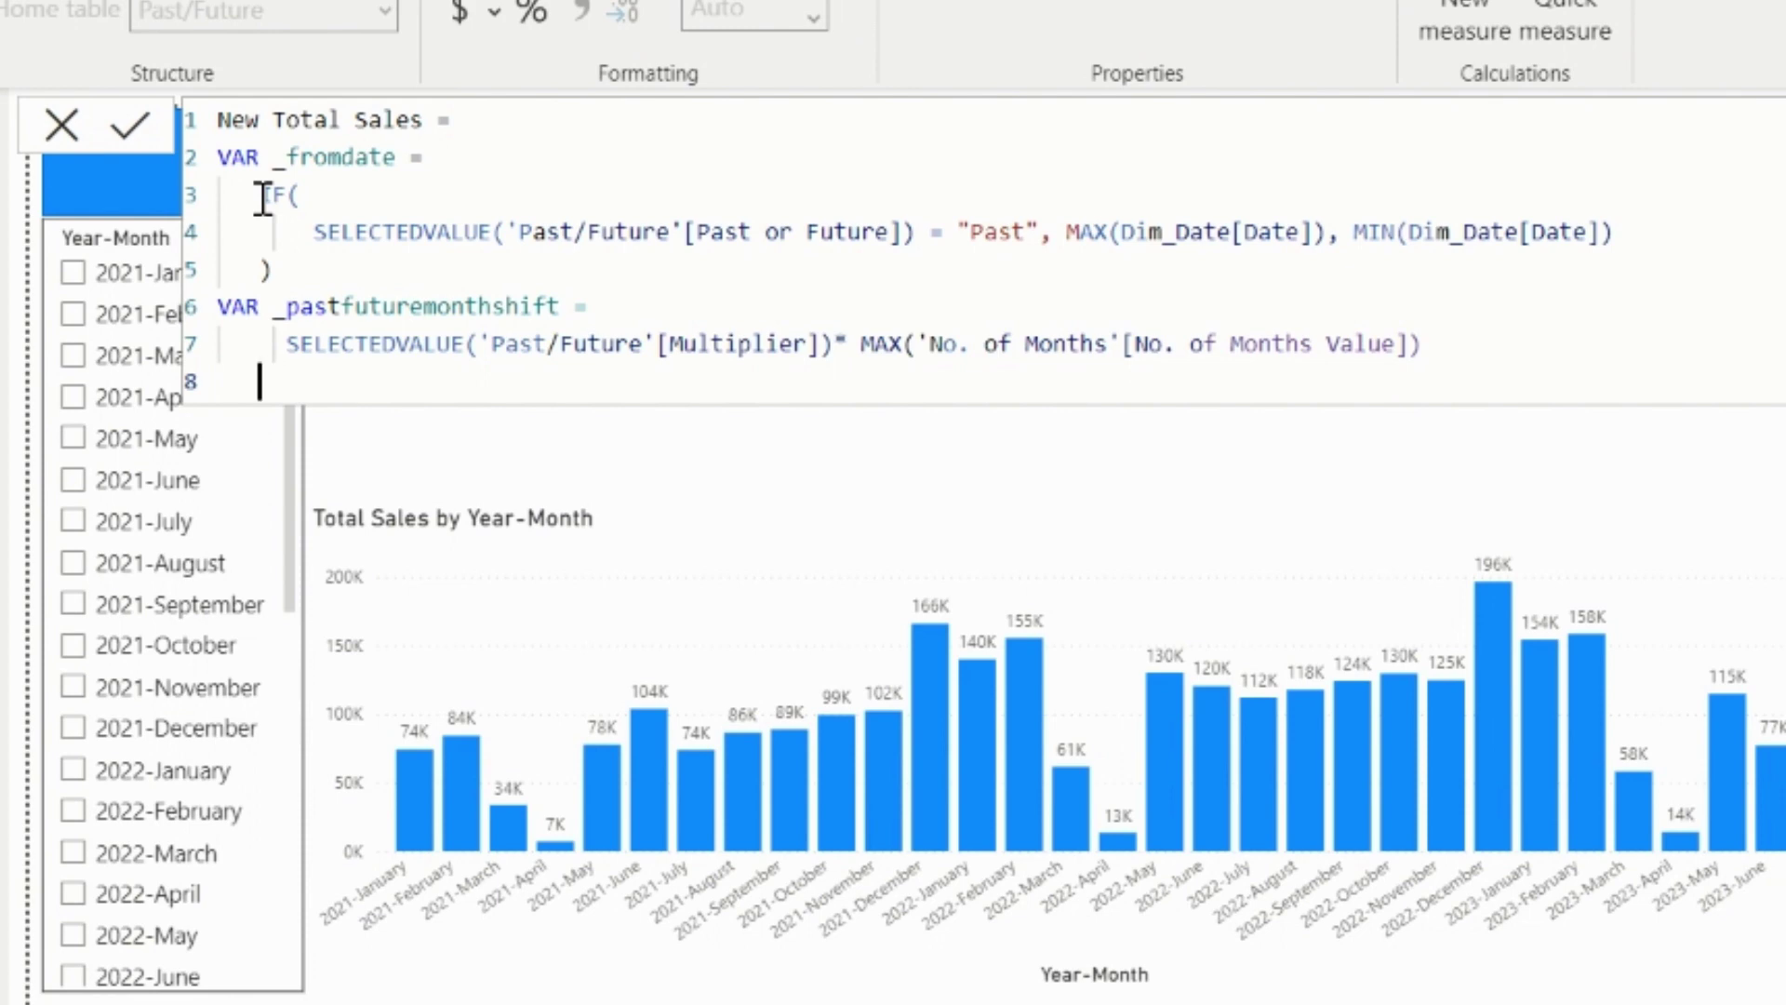
key("BackSpace")
key("BackSpace")
key("BackSpace")
key("Return")
Begin VAR _Periodshift = DATESINPERIOD( with 'new Dim Date'[Date] as the dates column.
type("VAR")
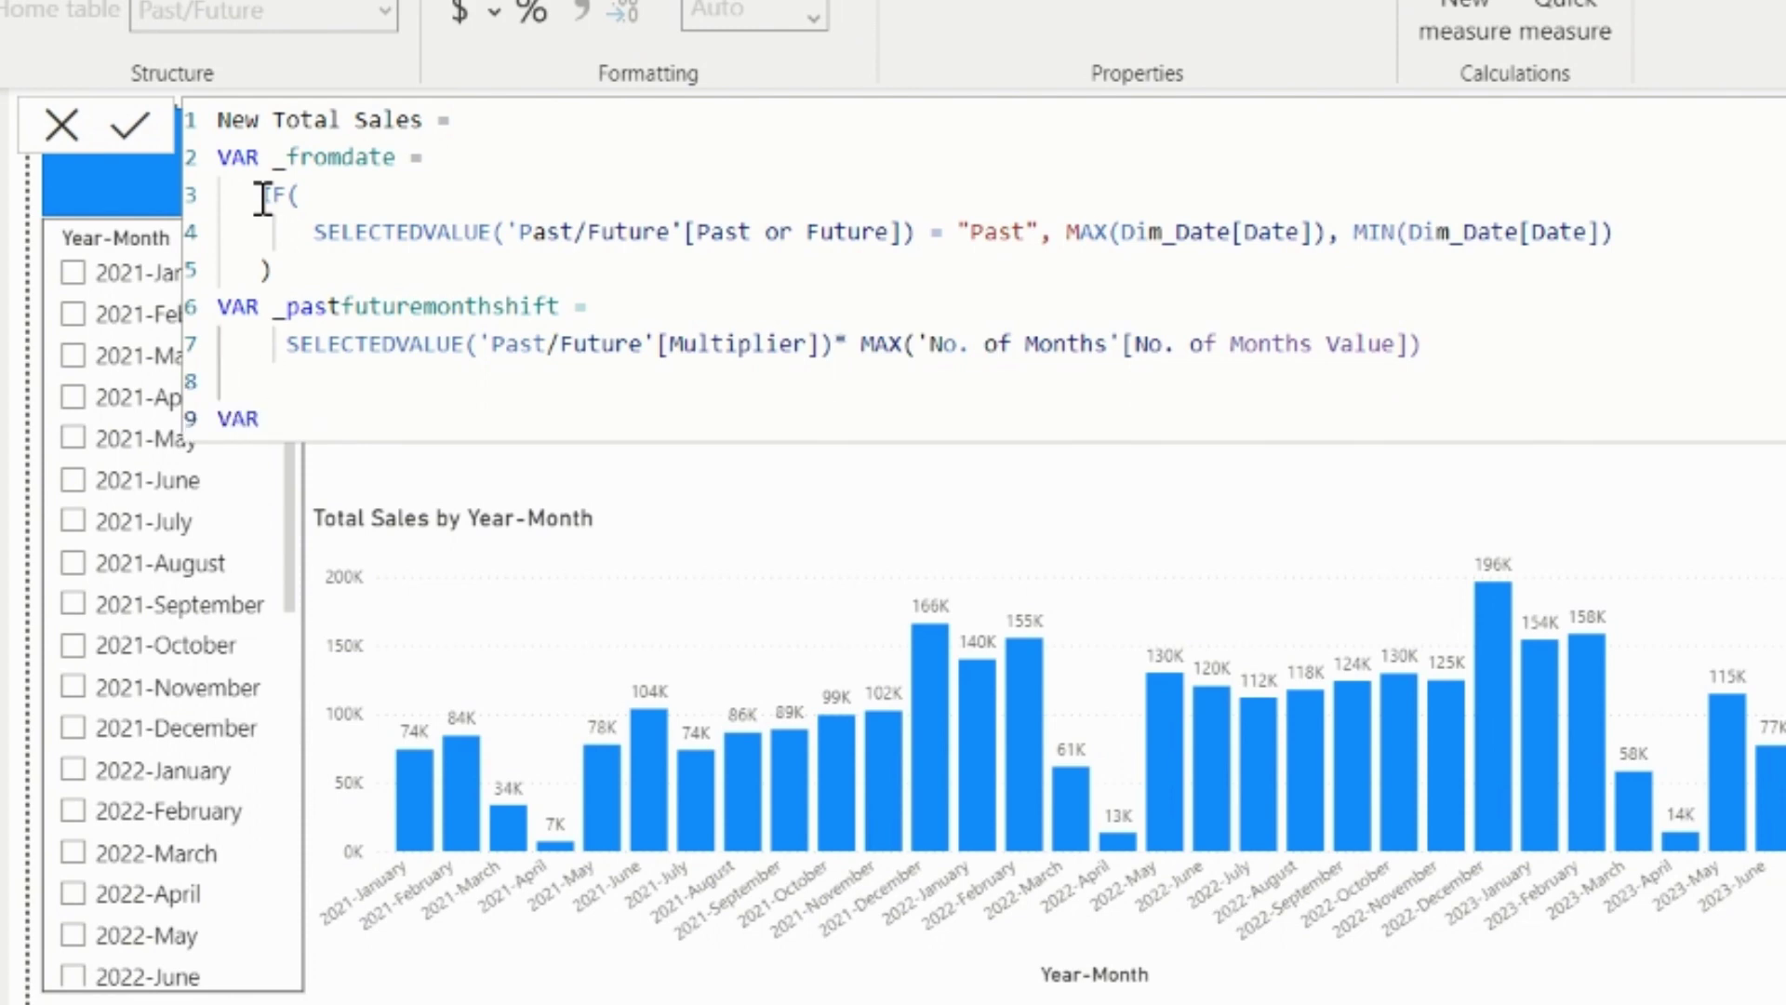
type(" _Periodshift")
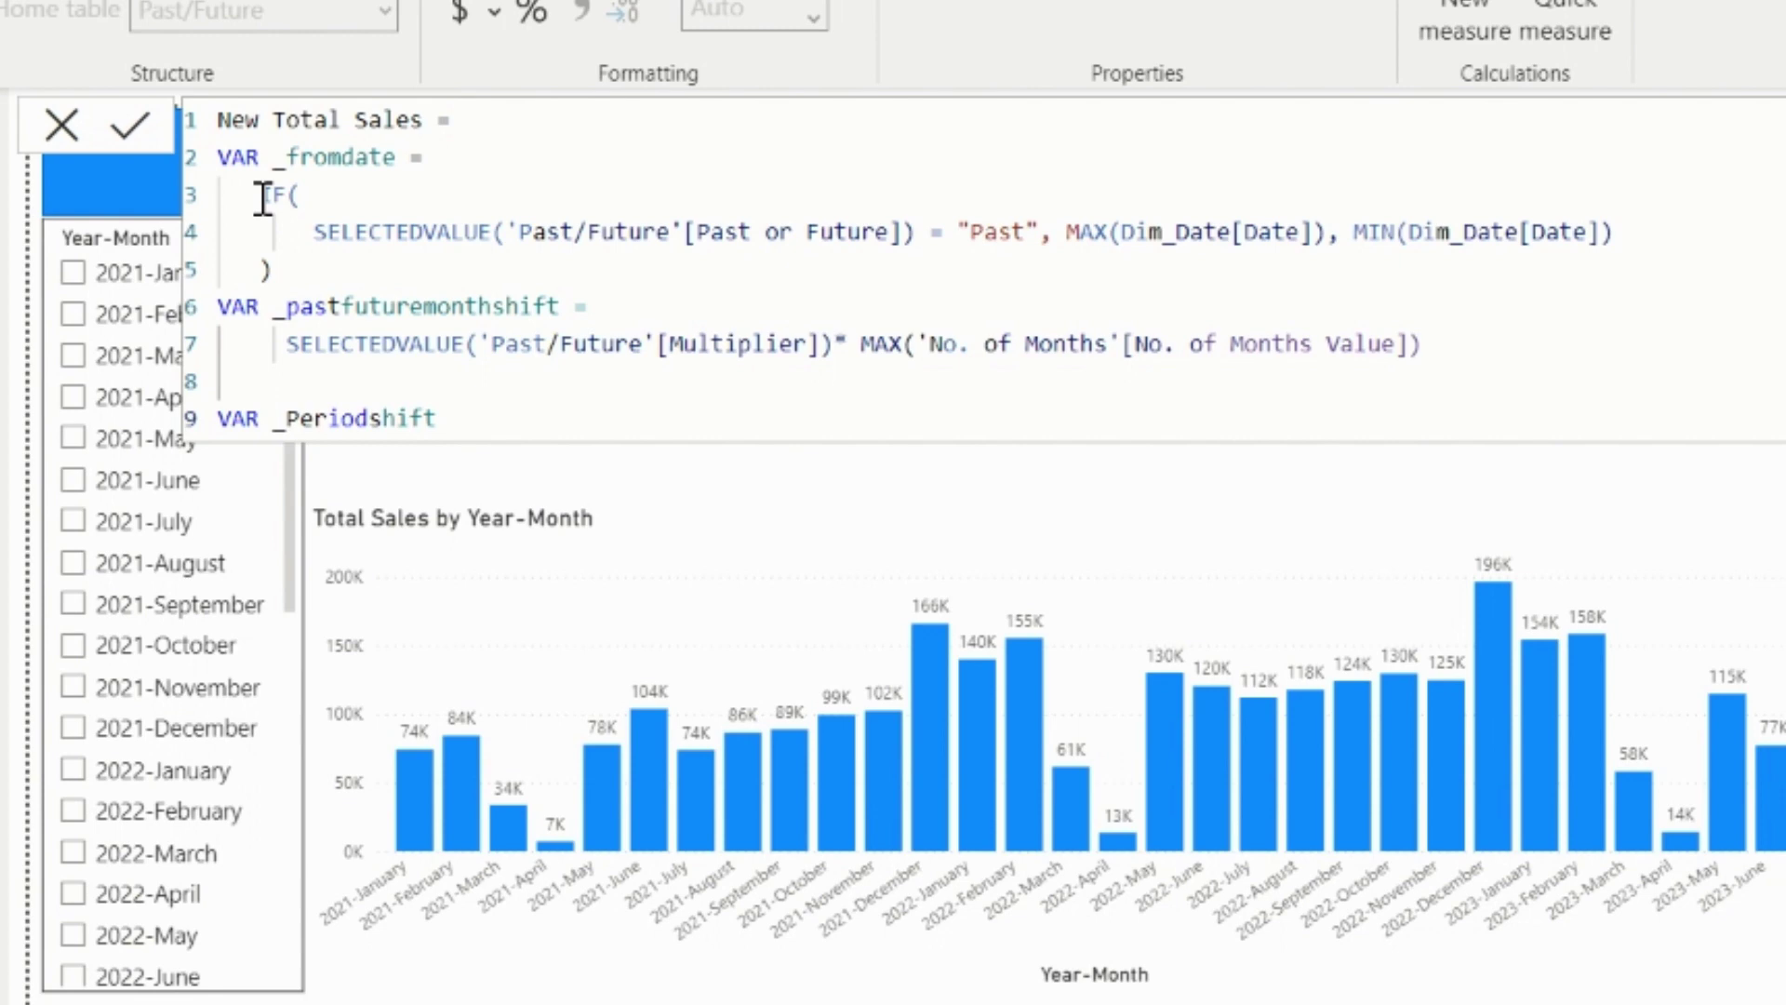
type(" =")
key("Return")
type("dates")
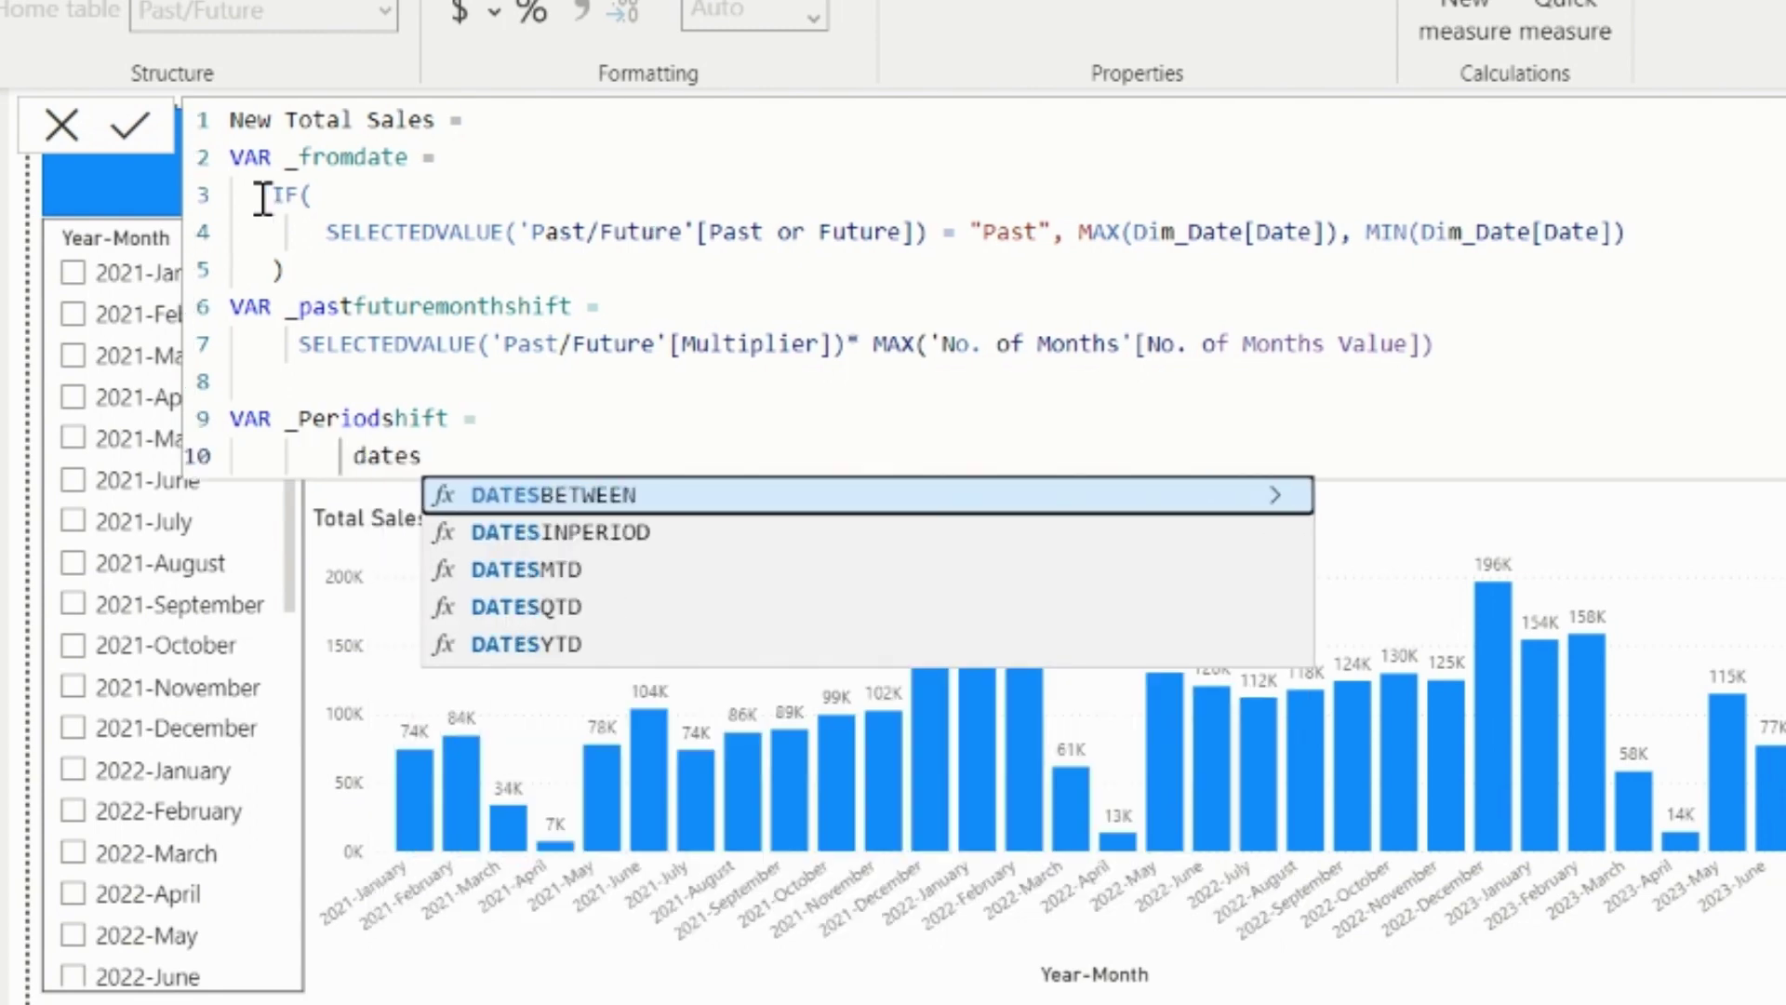
key("Down")
key("Tab")
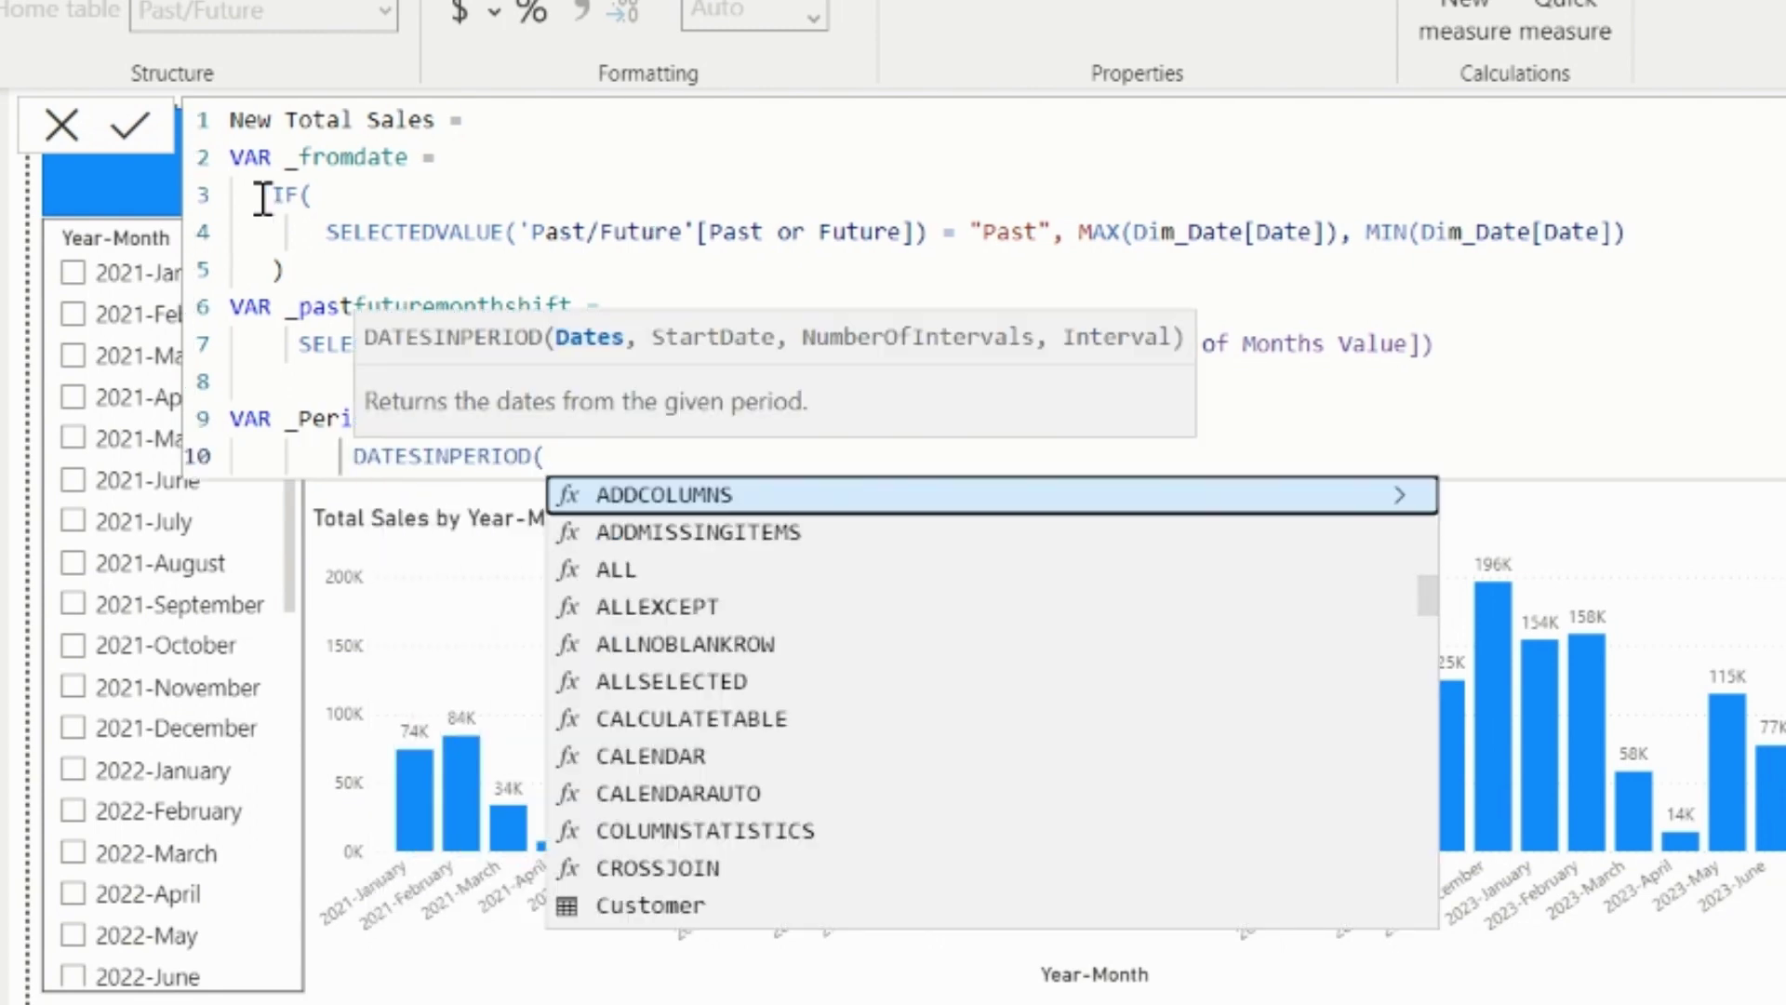
key("Return")
type("new")
key("Down")
key("Tab")
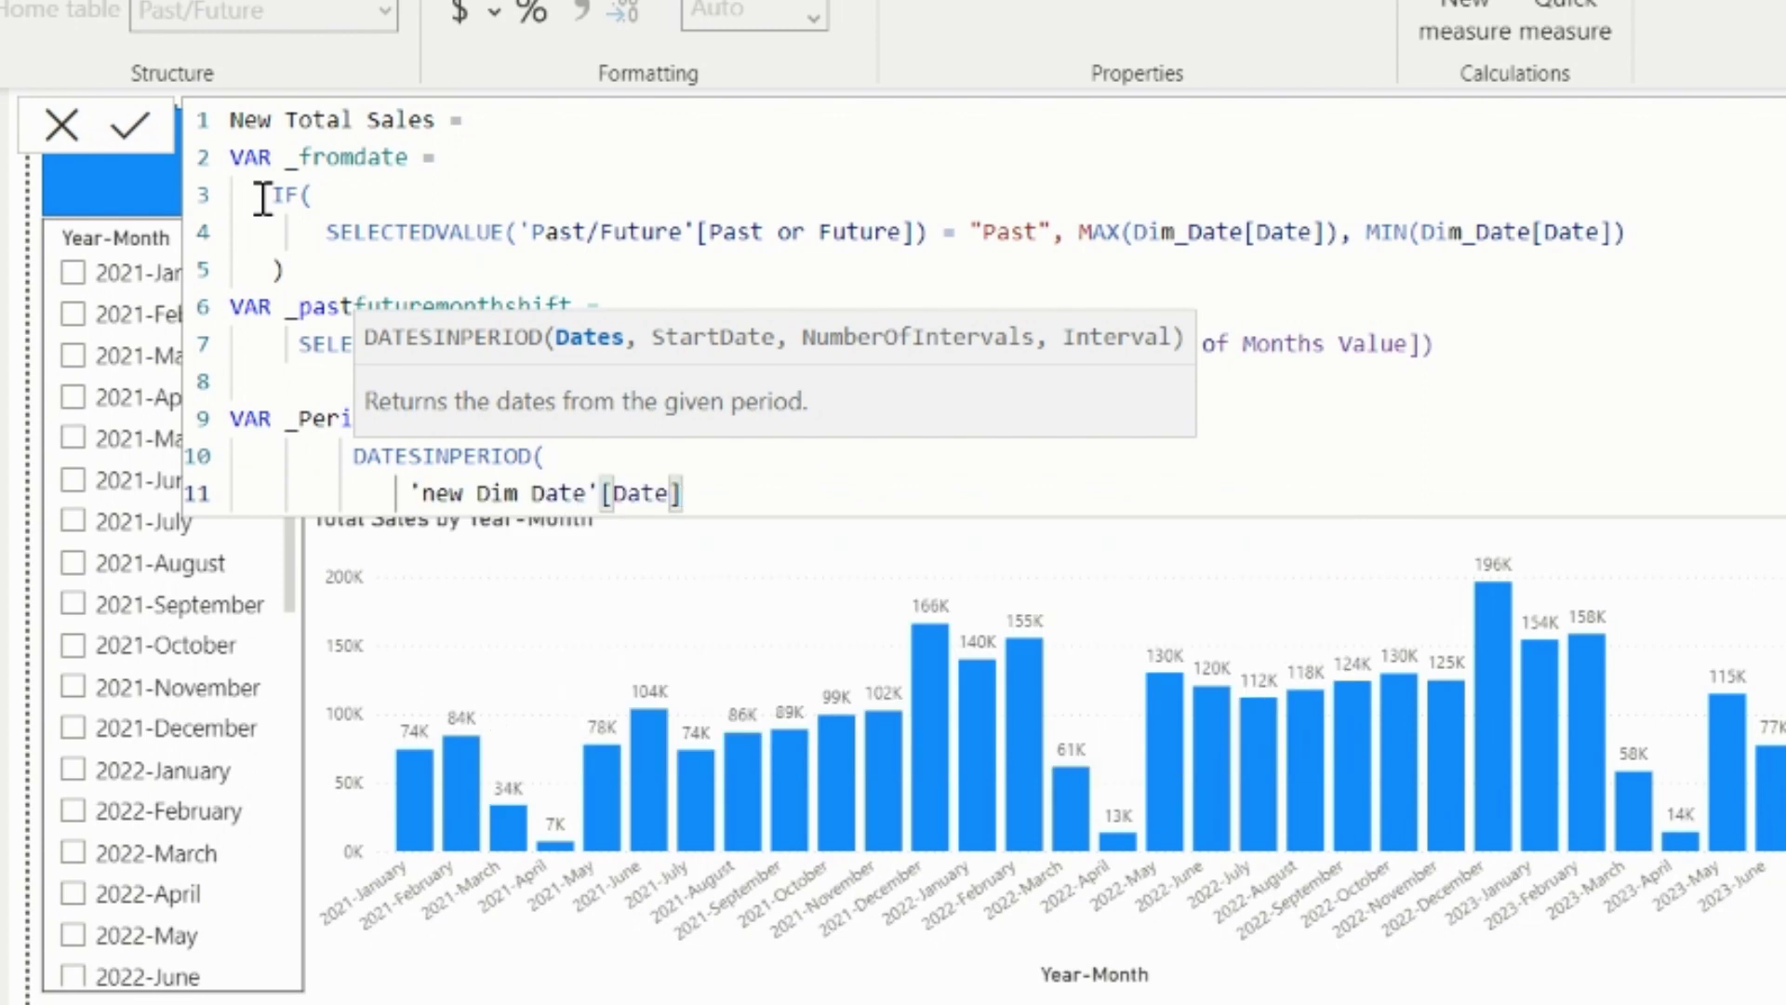
type(",")
key("Return")
Finish DATESINPERIOD with _fromdate, _pastfuturemonthshift and MONTH, then close the function.
type("_from")
key("Tab")
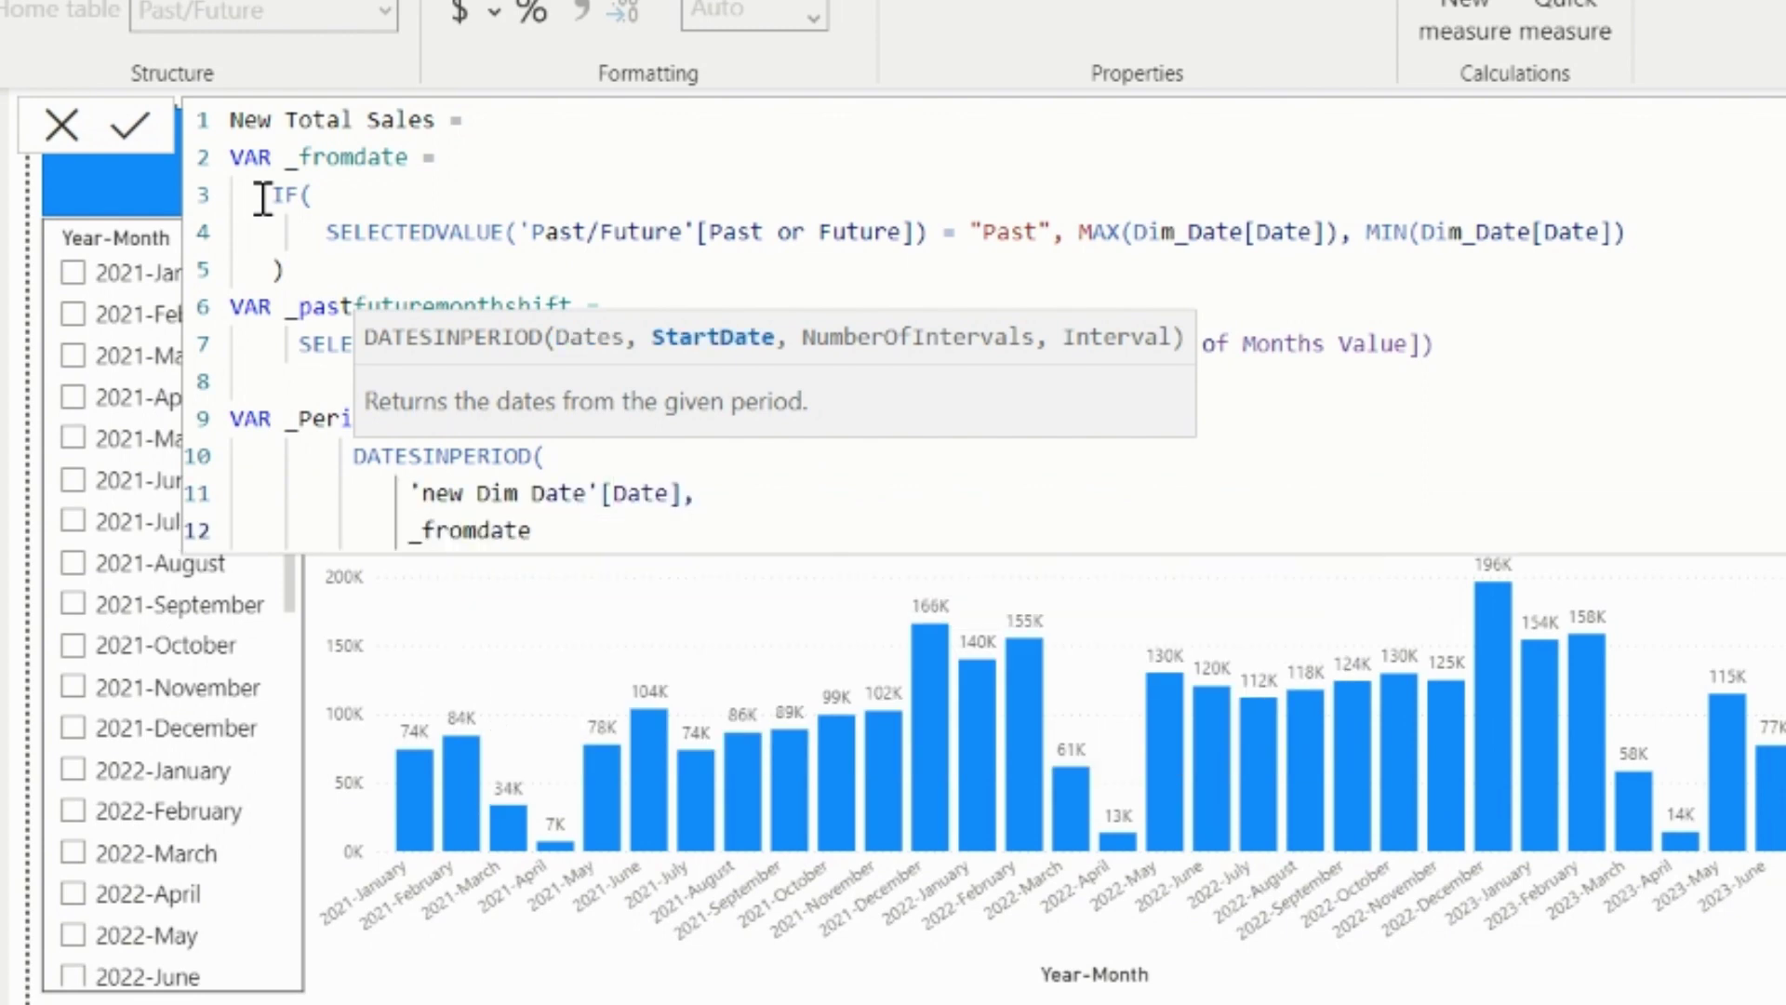
type(",")
key("Return")
type("_pa")
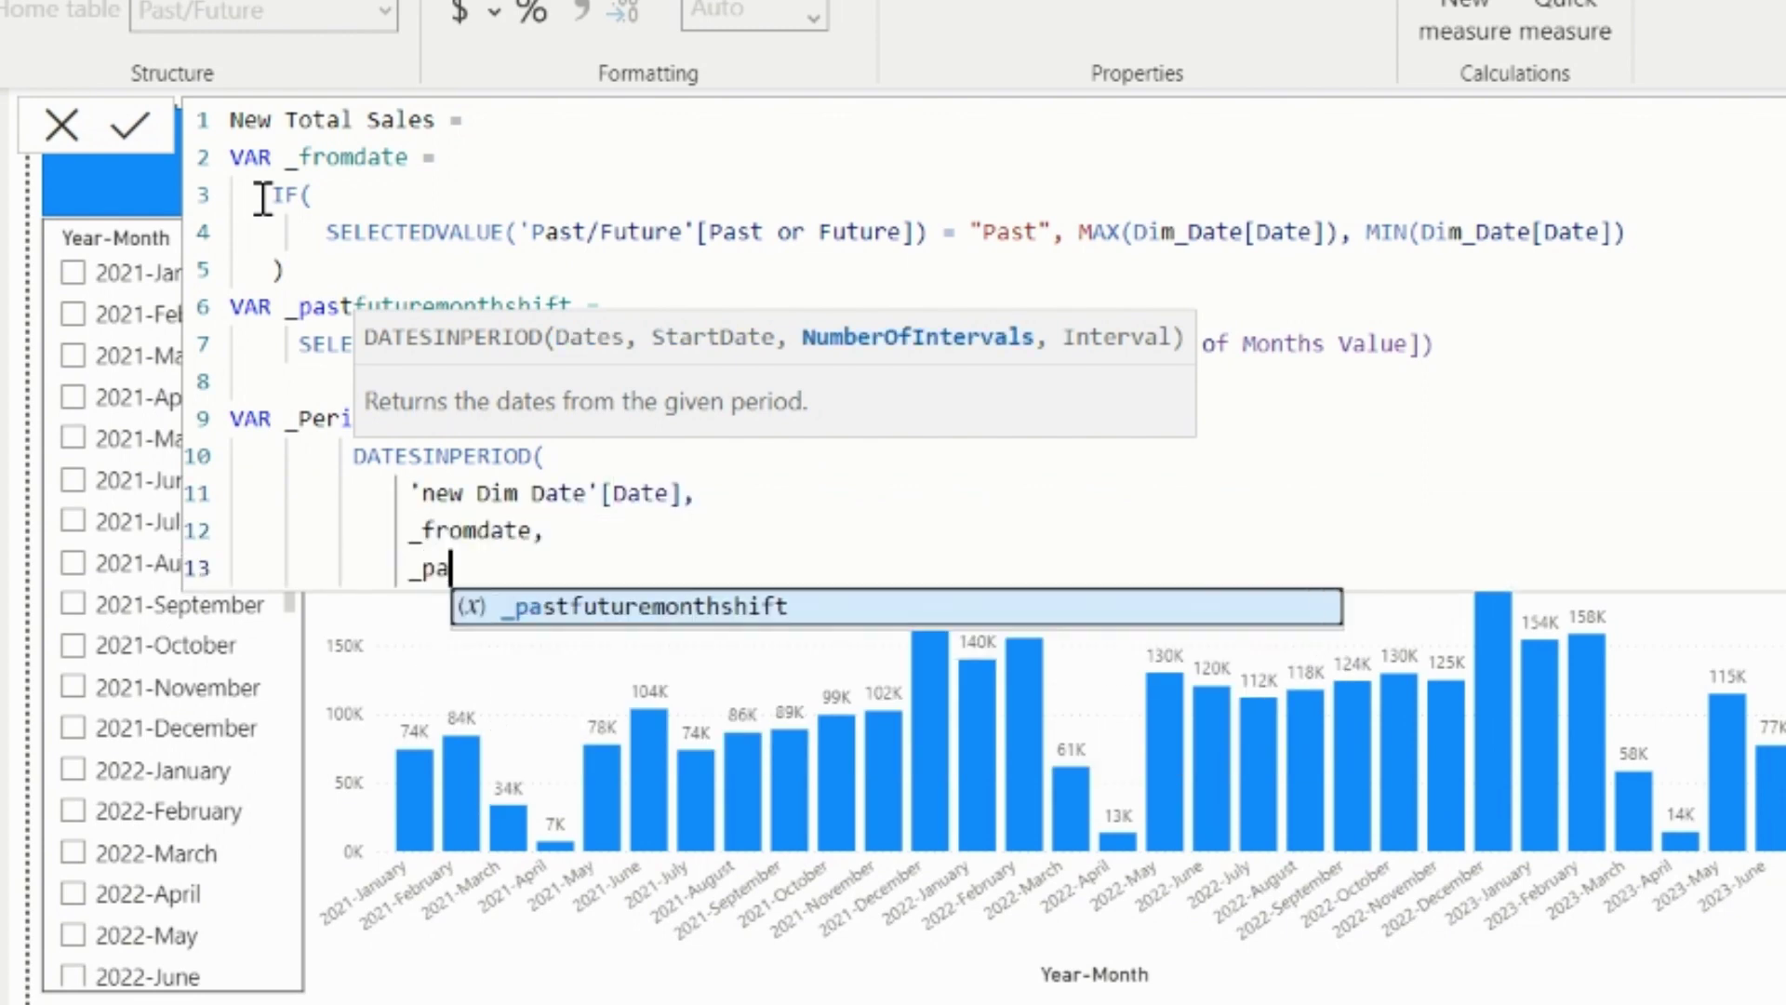
key("Tab")
type(",")
key("Return")
key("Down")
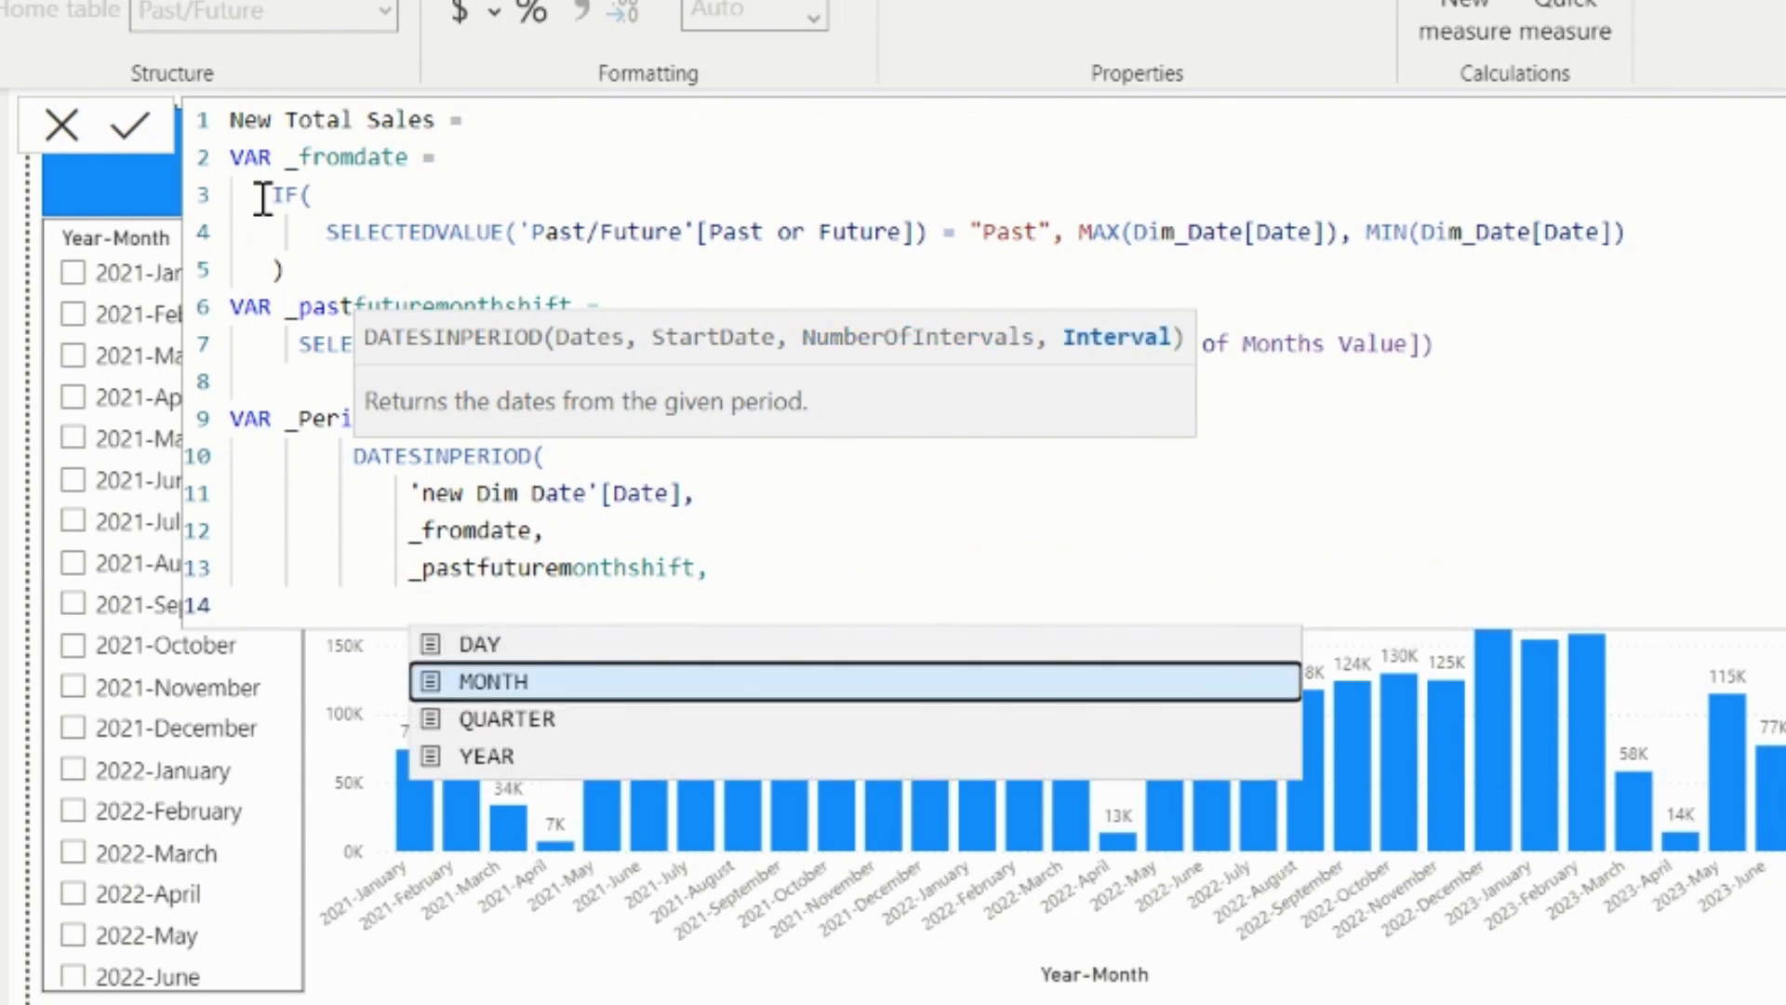
key("Tab")
key("Return")
type(")")
key("Return")
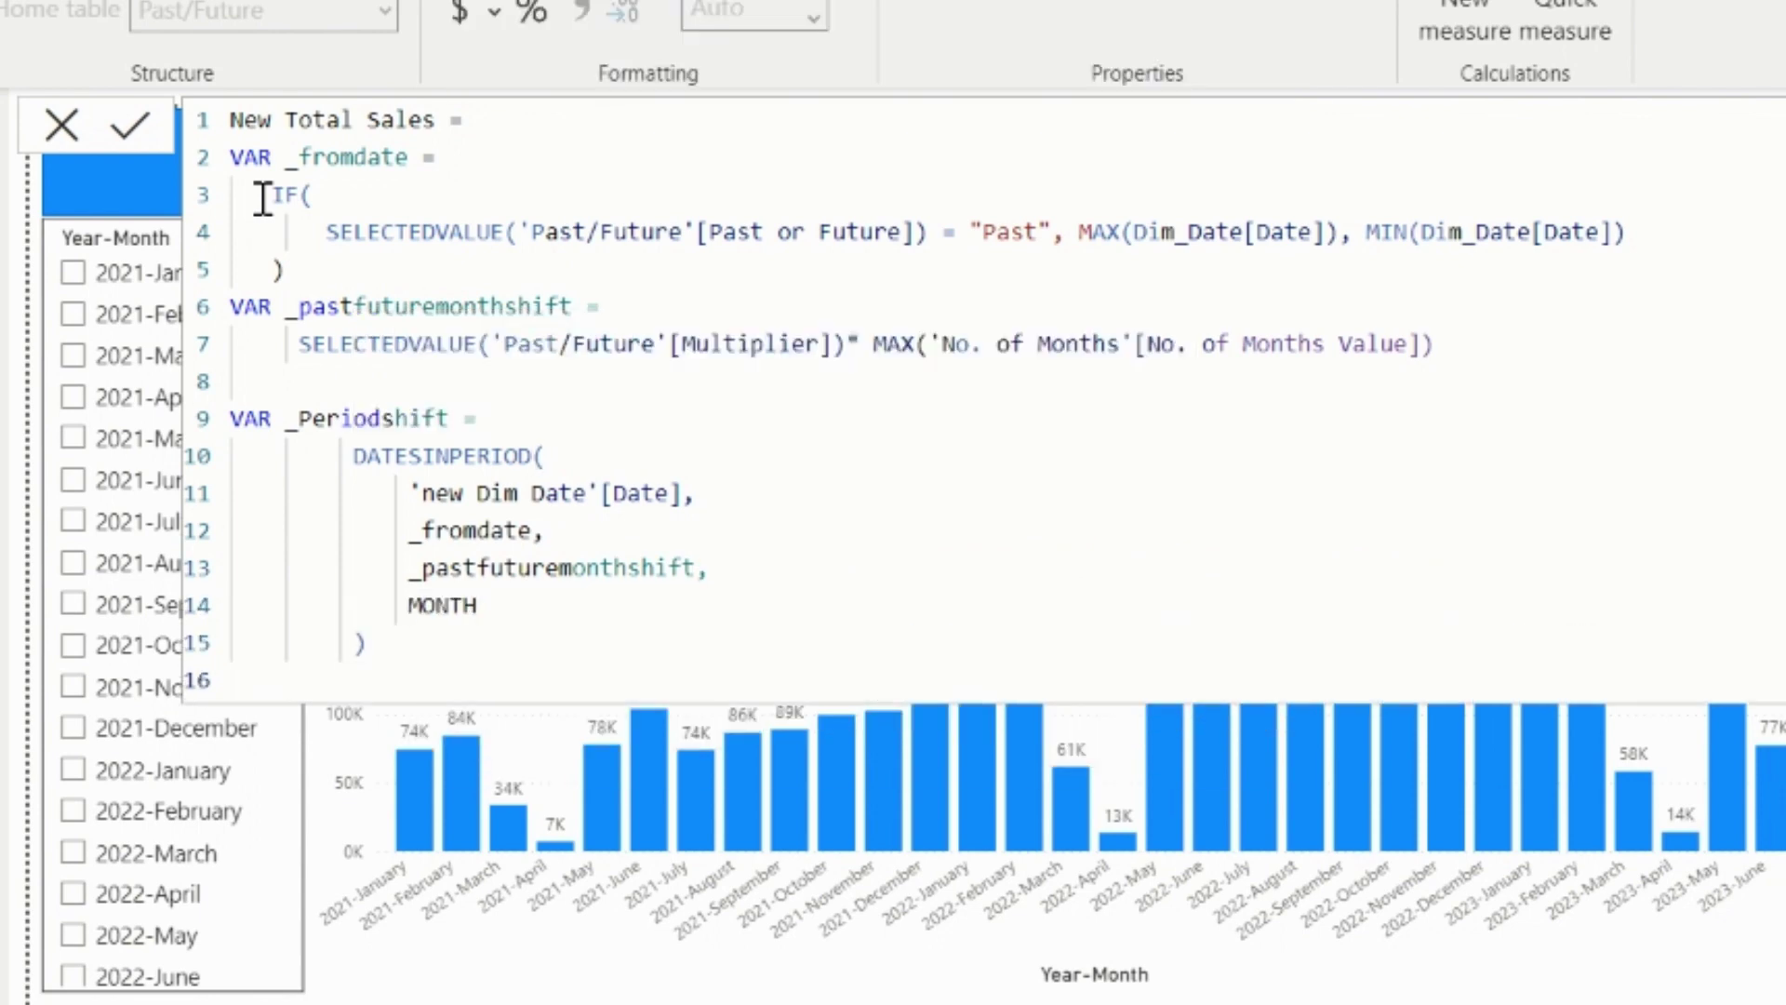
Write RETURN CALCULATE( with [Total Sales] as the expression.
type("RETURN")
key("Return")
type("CAL")
key("Tab")
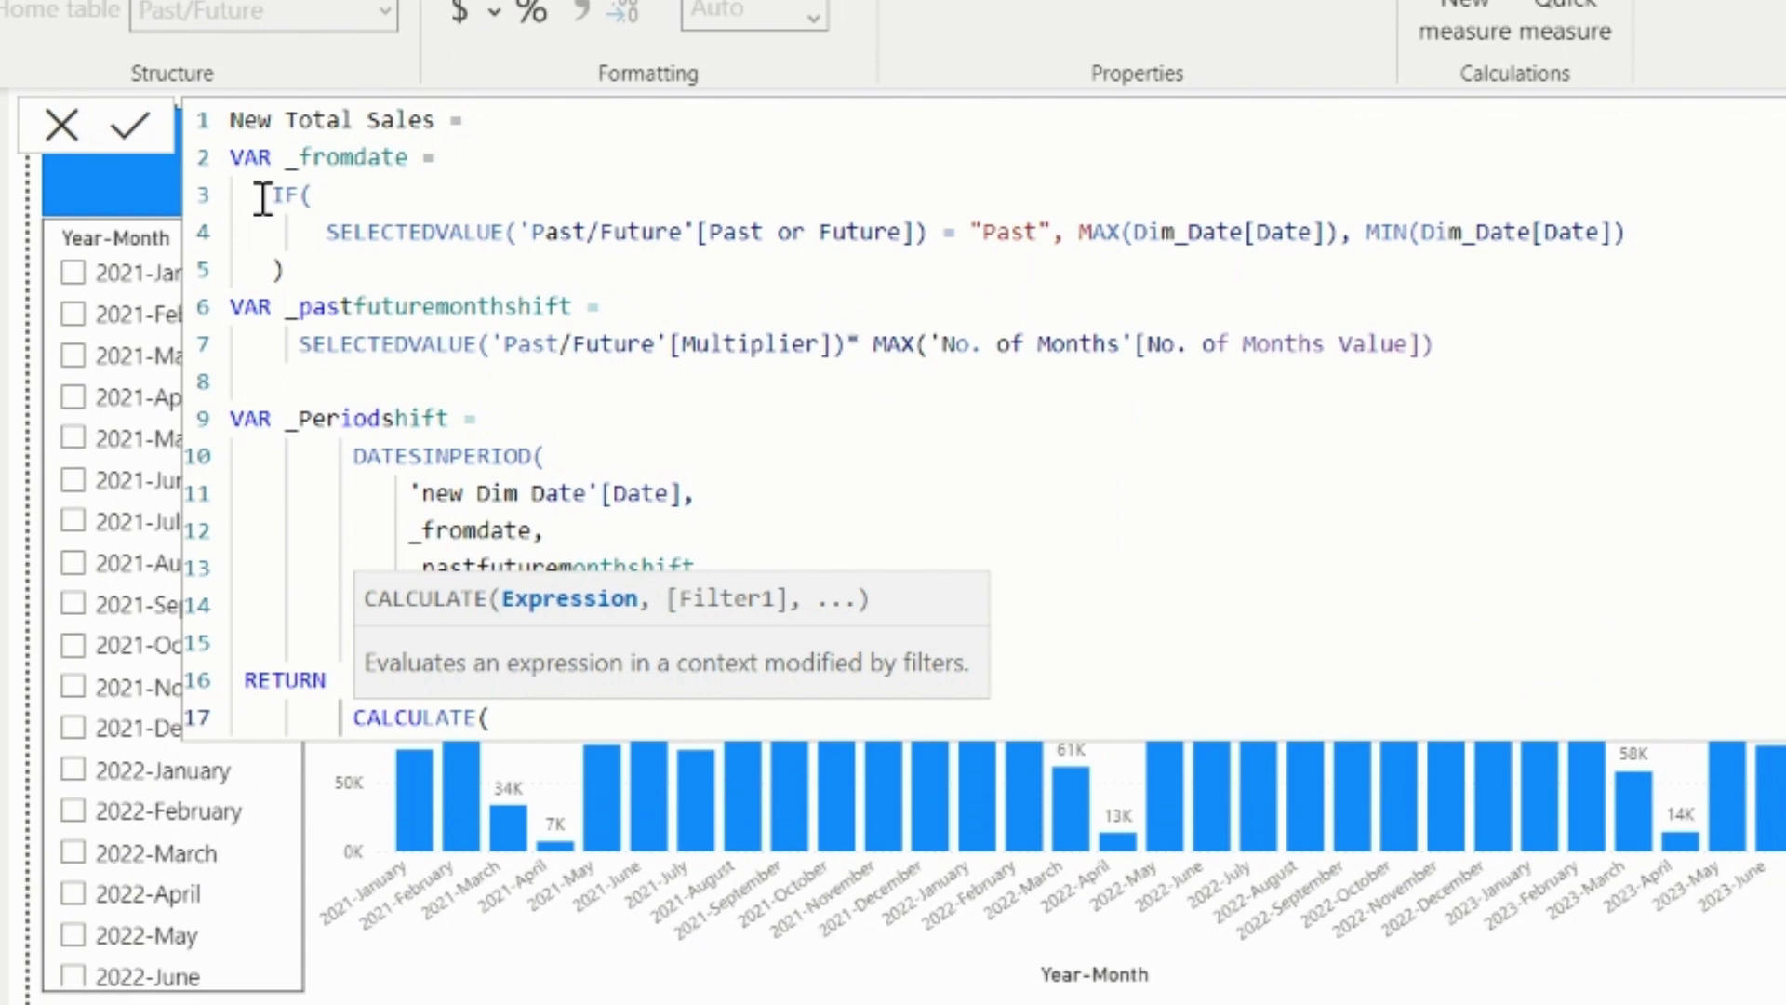
key("Return")
type("TOTAL")
key("Down")
key("Down")
key("Tab")
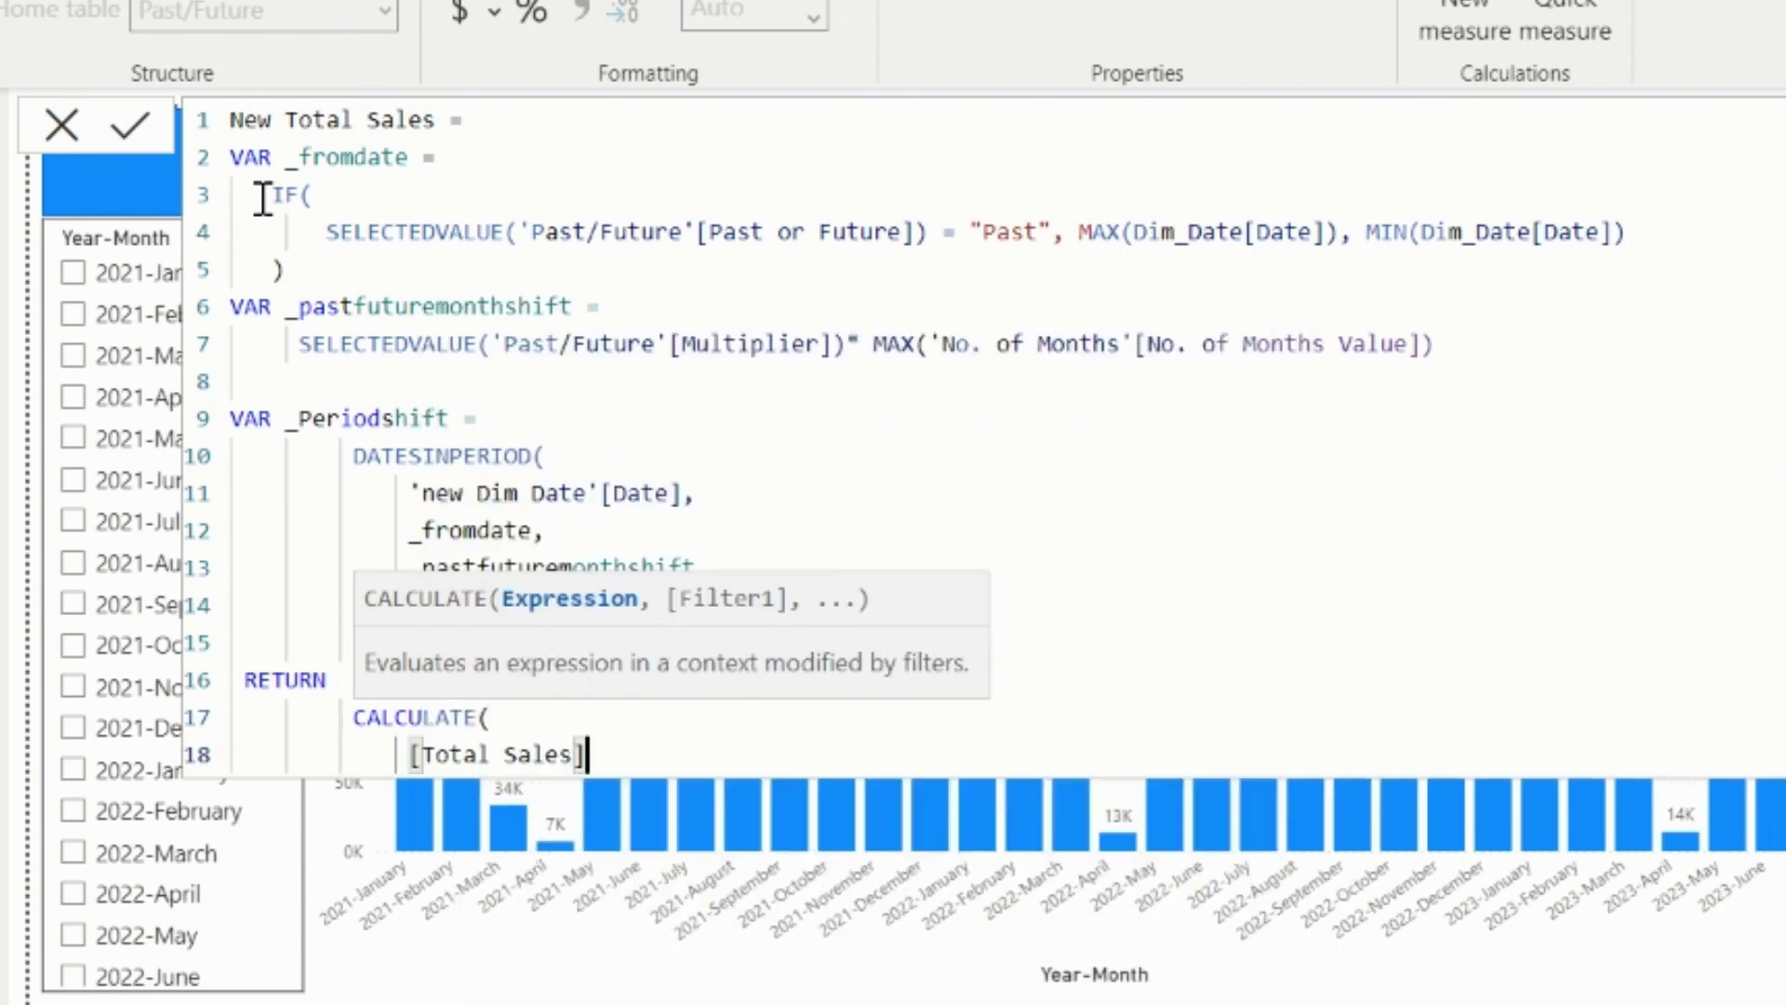
type(",")
key("shift+Return")
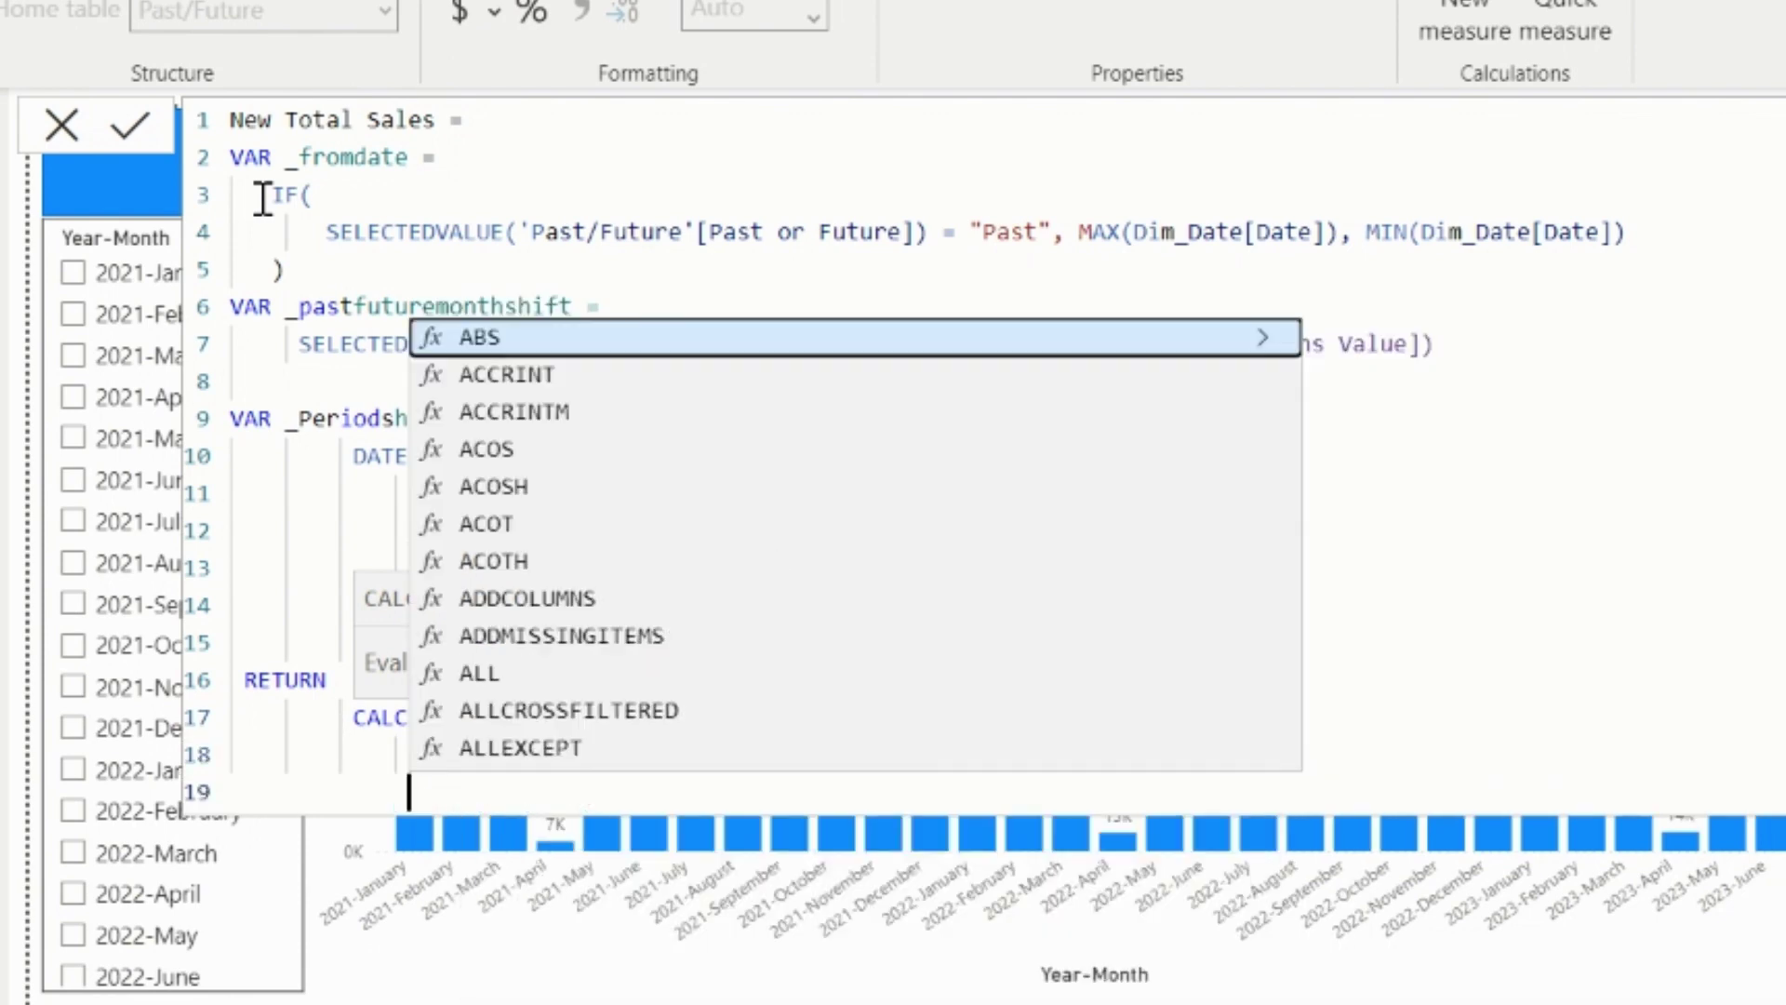
Add the filters REMOVEFILTERS(Dim_Date) and KEEPFILTERS(_Periodshift) to CALCULATE.
type("REM")
key("Tab")
type("Date")
key("Up")
key("Tab")
type(")")
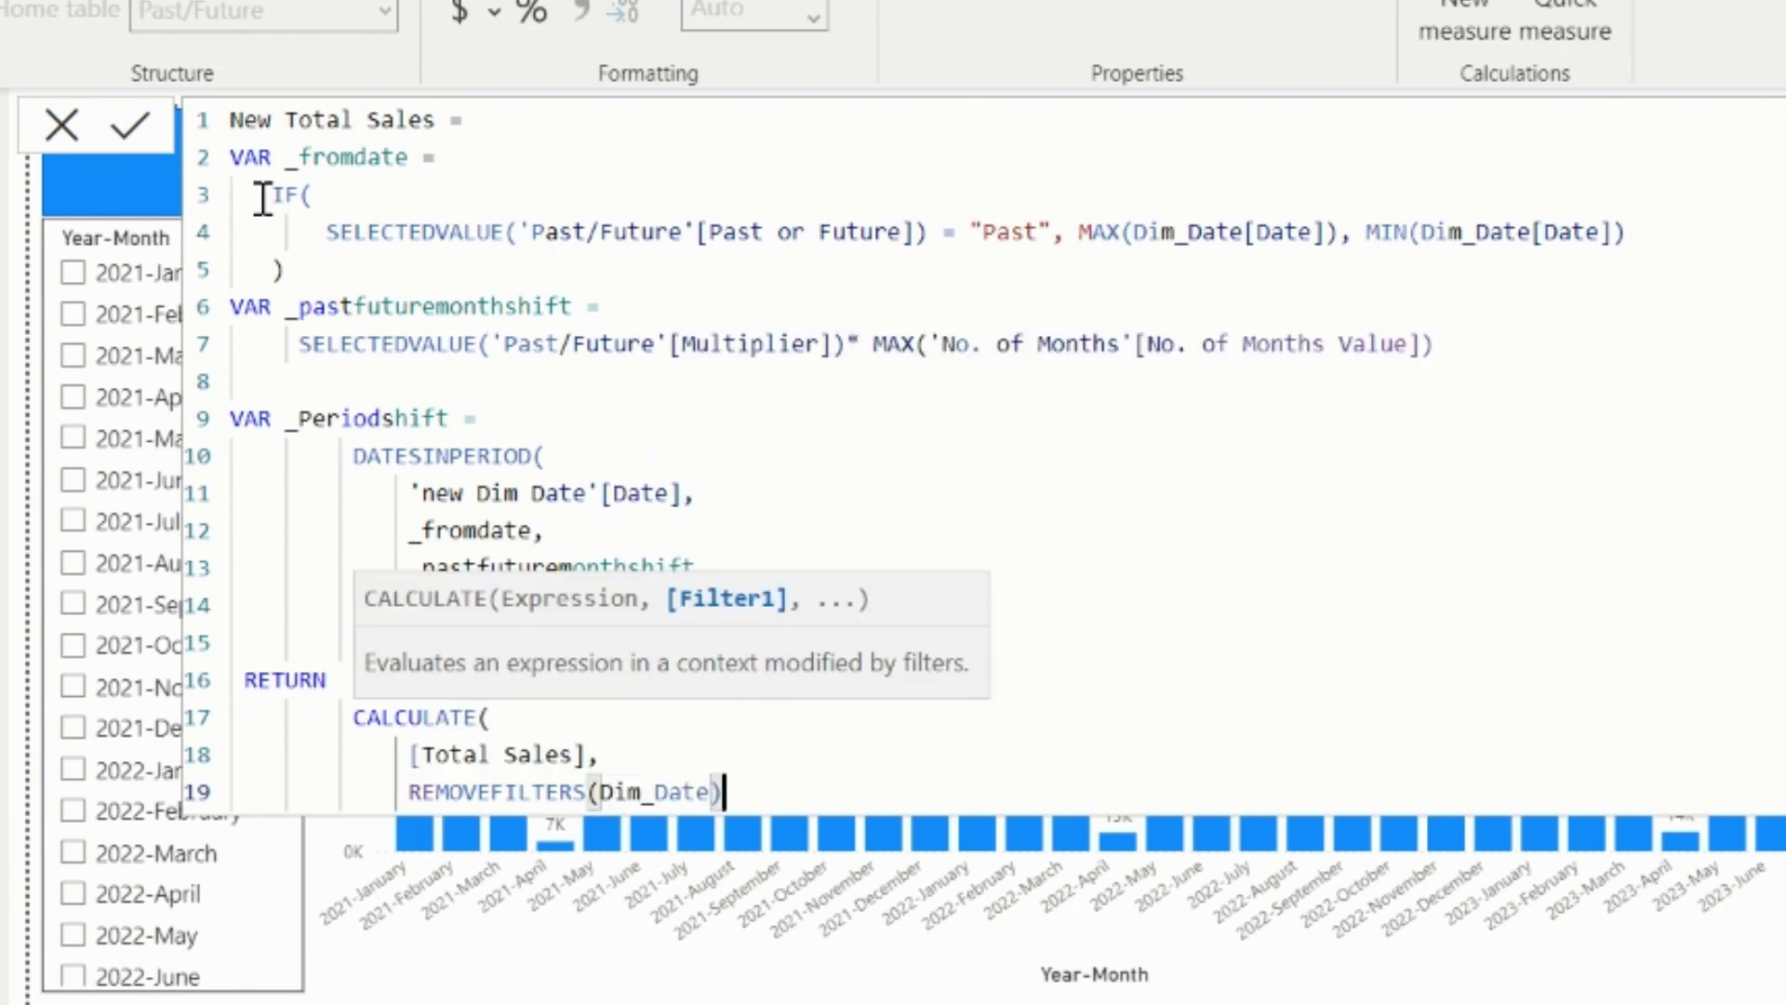
type(",")
key("shift+Return")
type("KEEP")
key("Tab")
type("_PER")
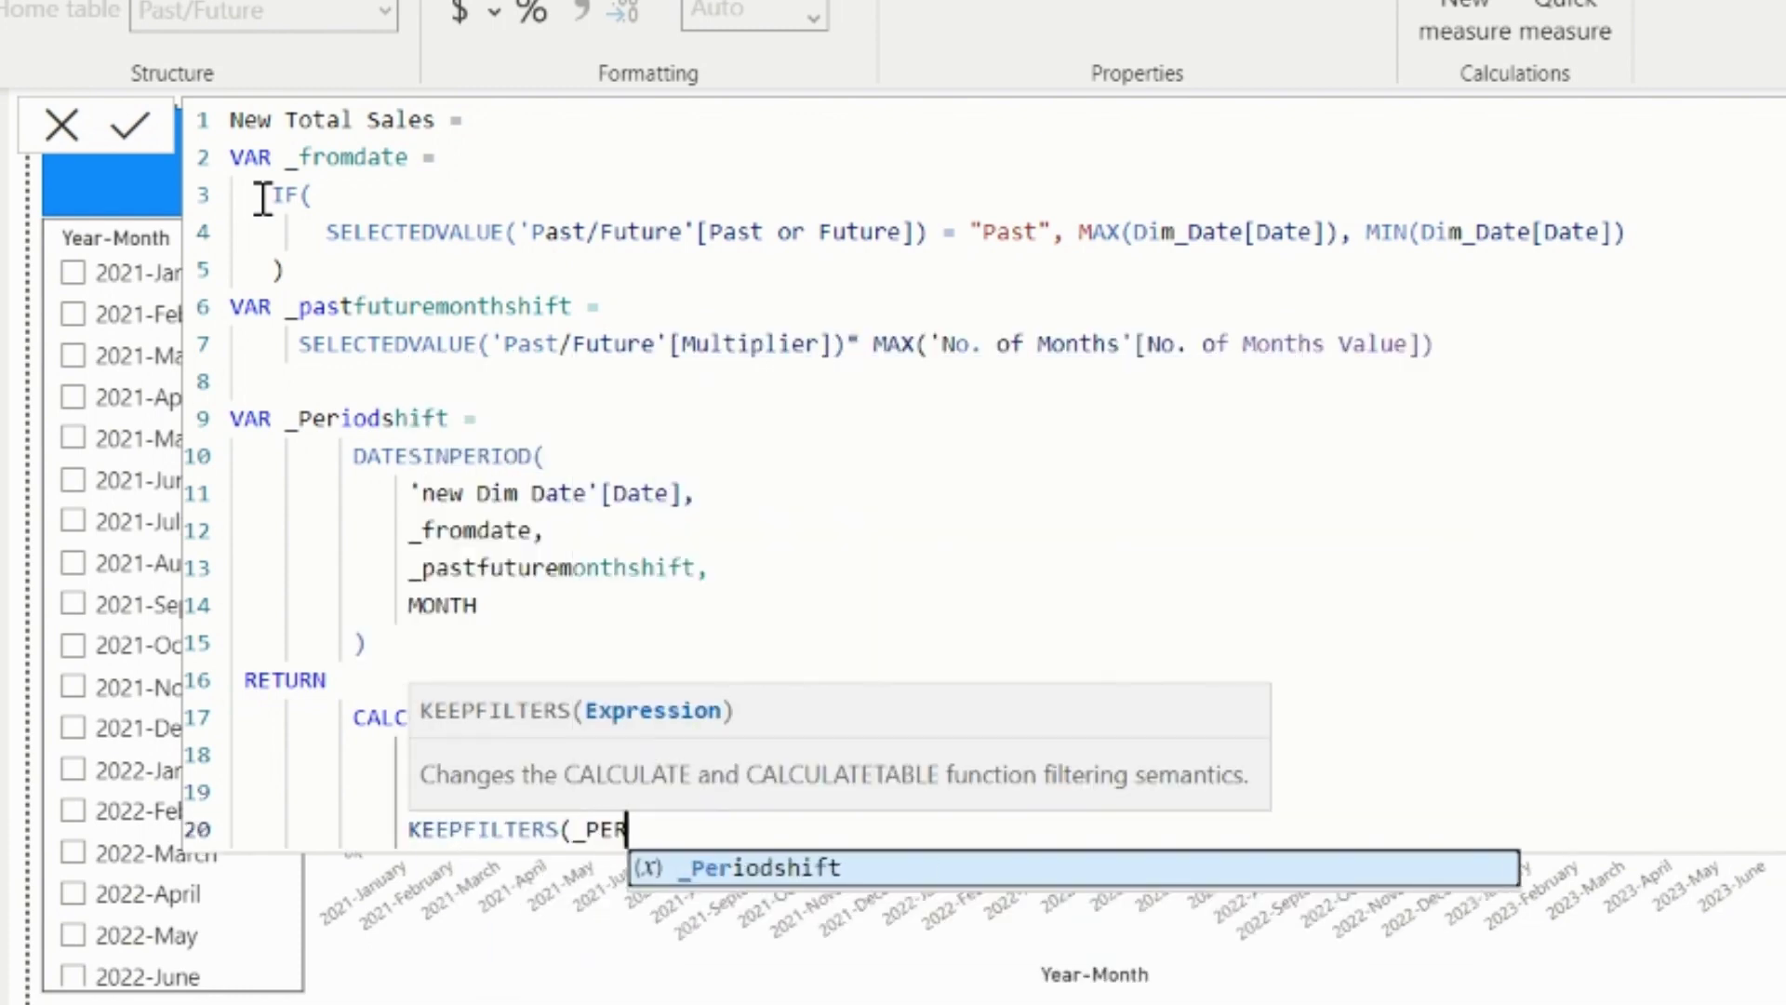
key("Tab")
type("),")
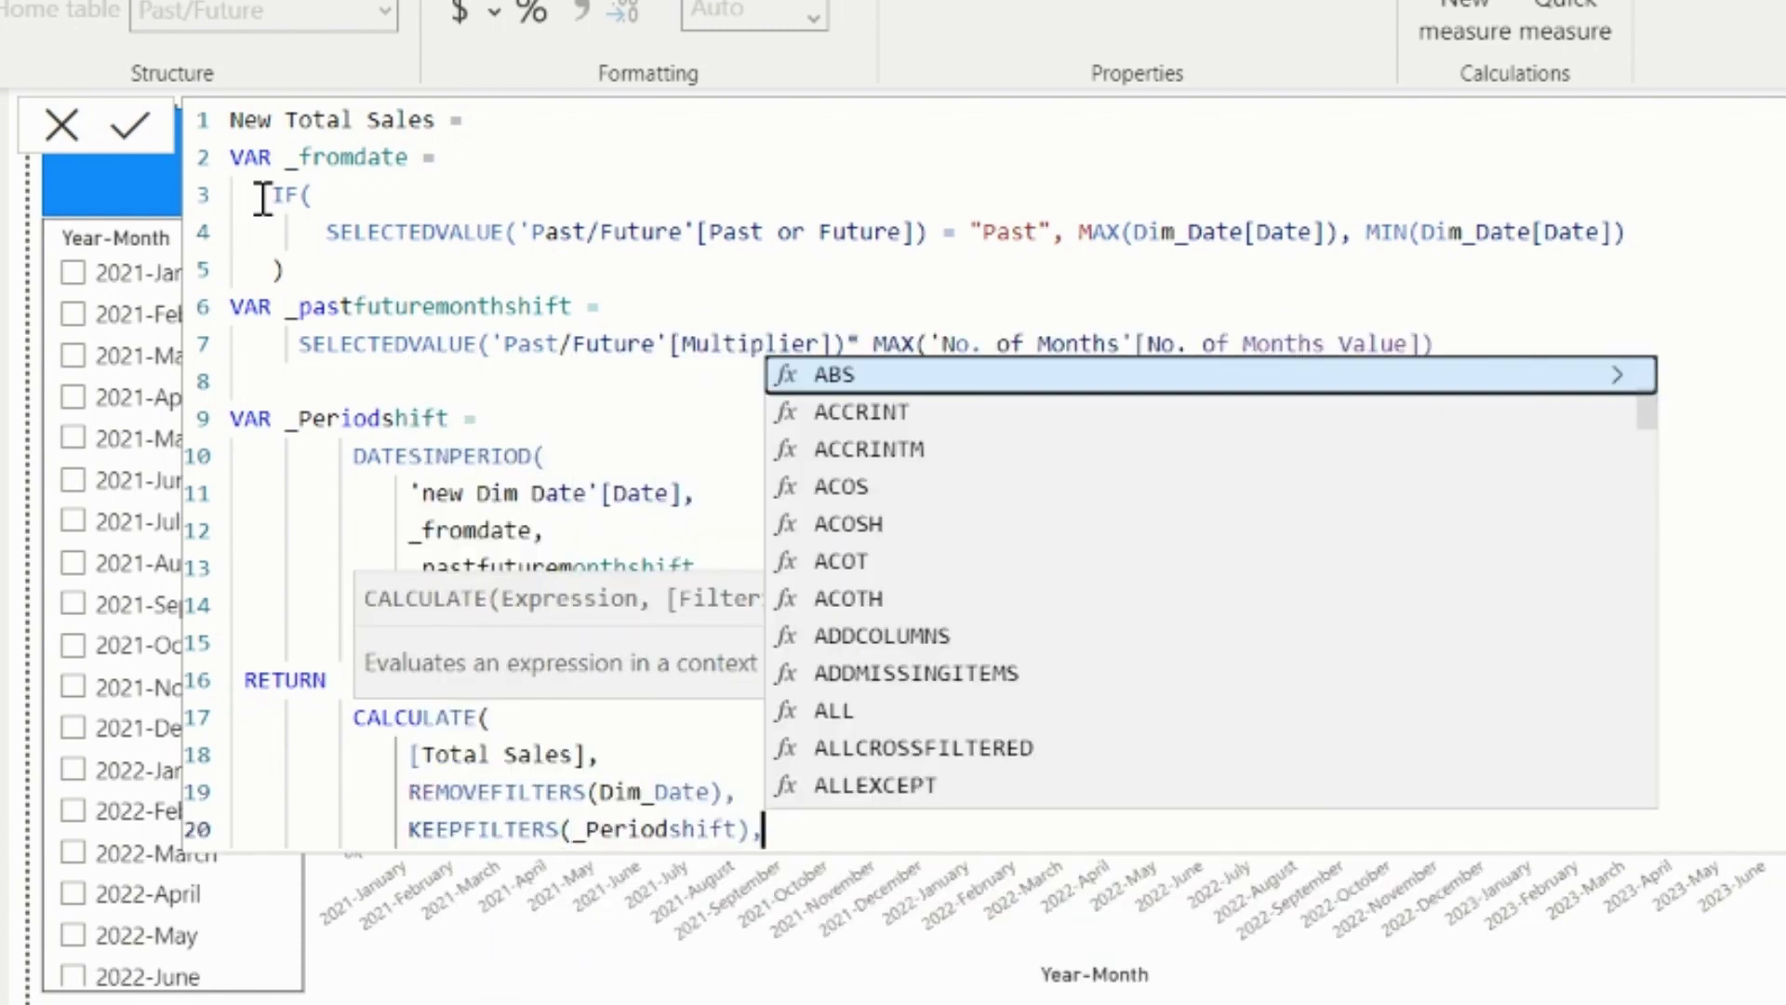
Add USERELATIONSHIP(Dim_Date[Date], 'new Dim Date'[Date]), close CALCULATE and commit the measure.
key("shift+Return")
type("USER")
key("Down")
key("Tab")
type("DATE")
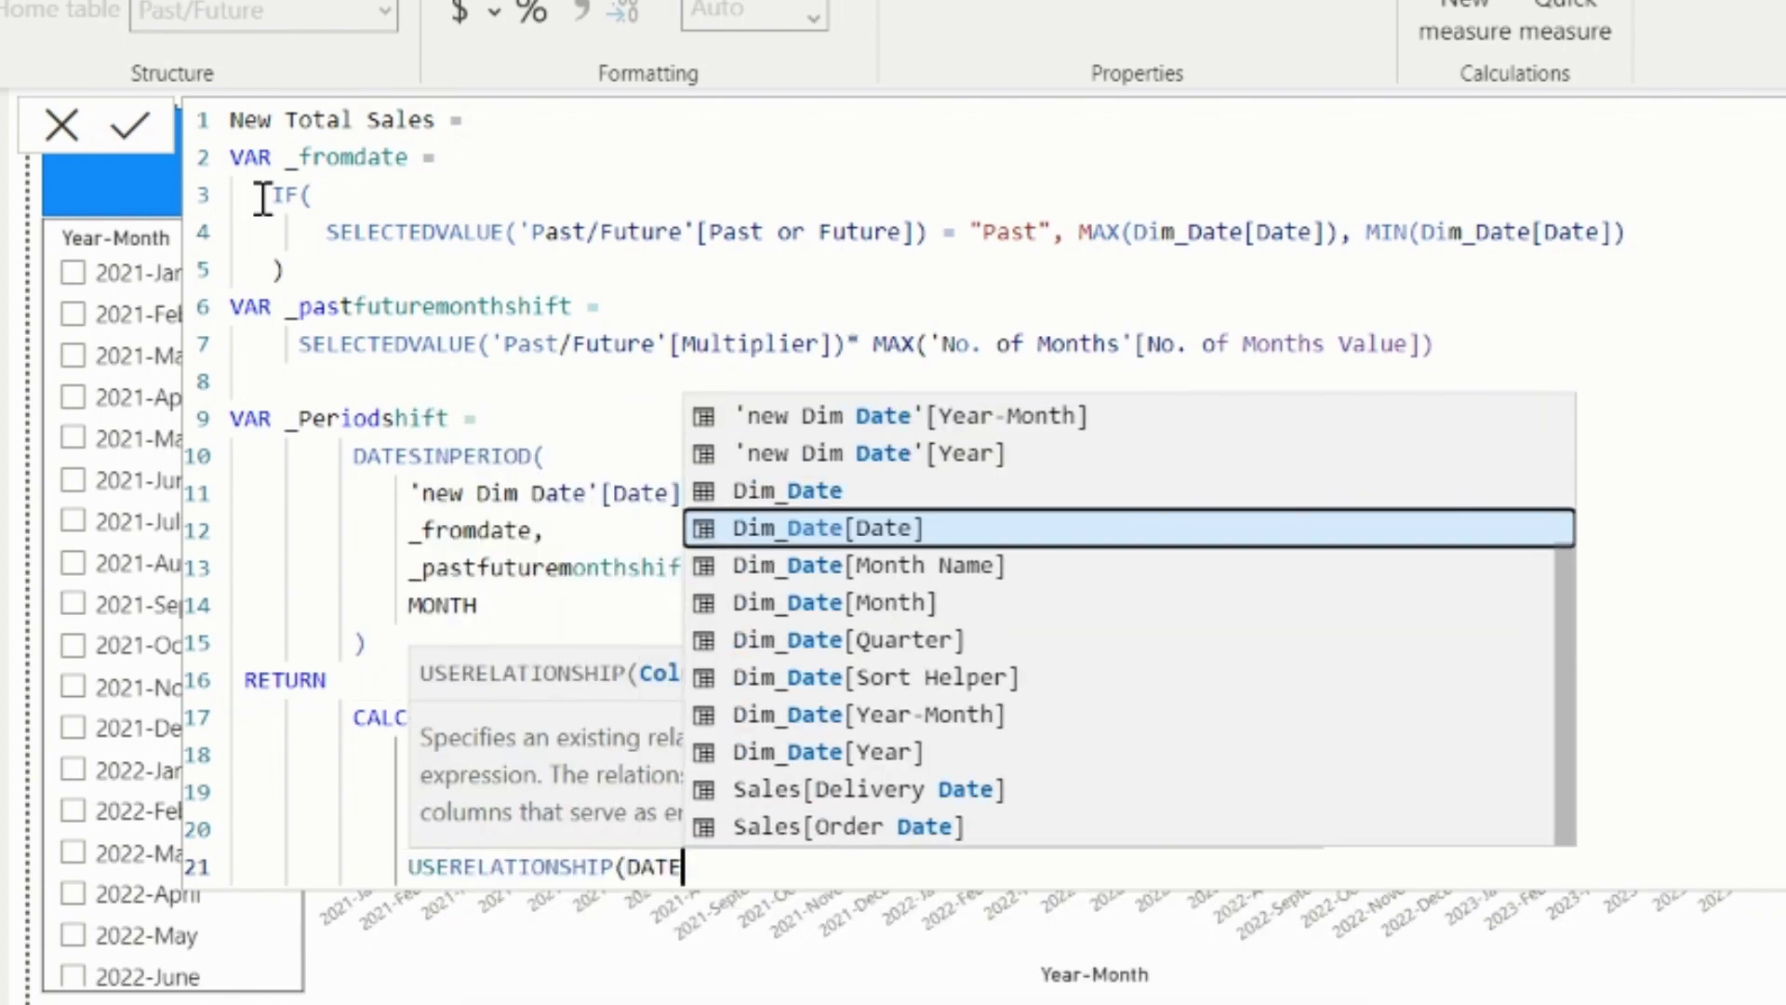
key("Tab")
type(", NEW")
key("Down")
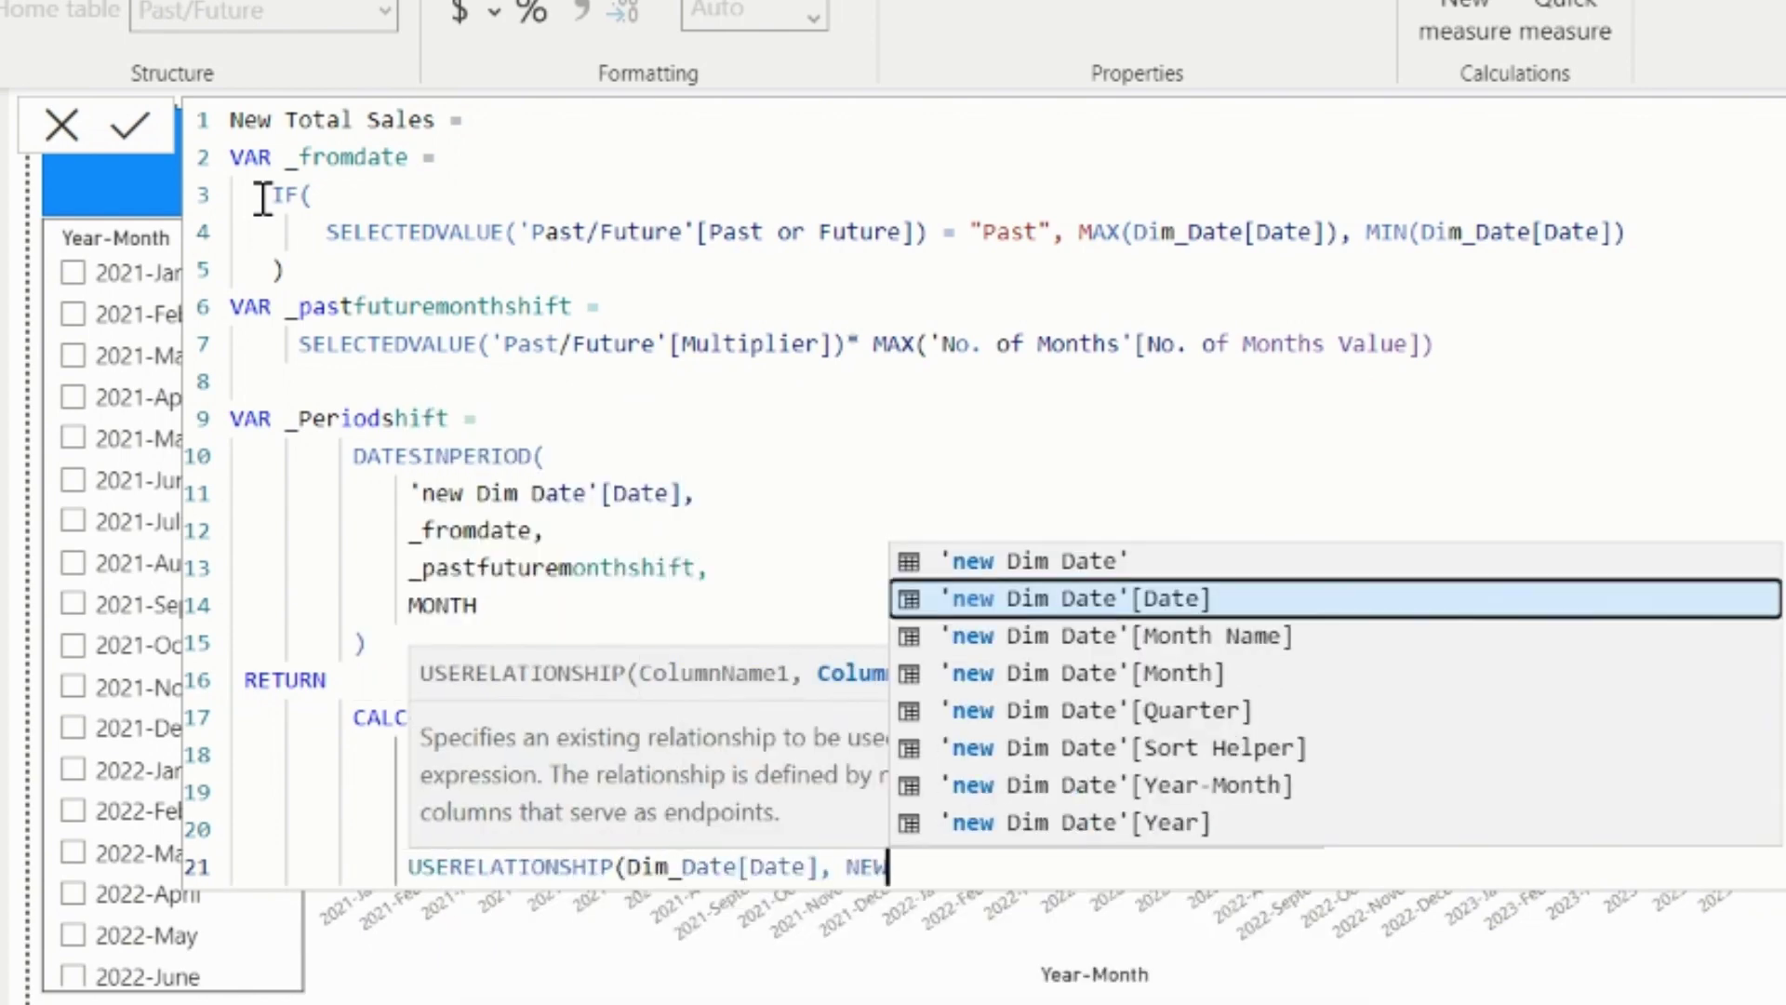
key("Tab")
type(")")
key("shift+Return")
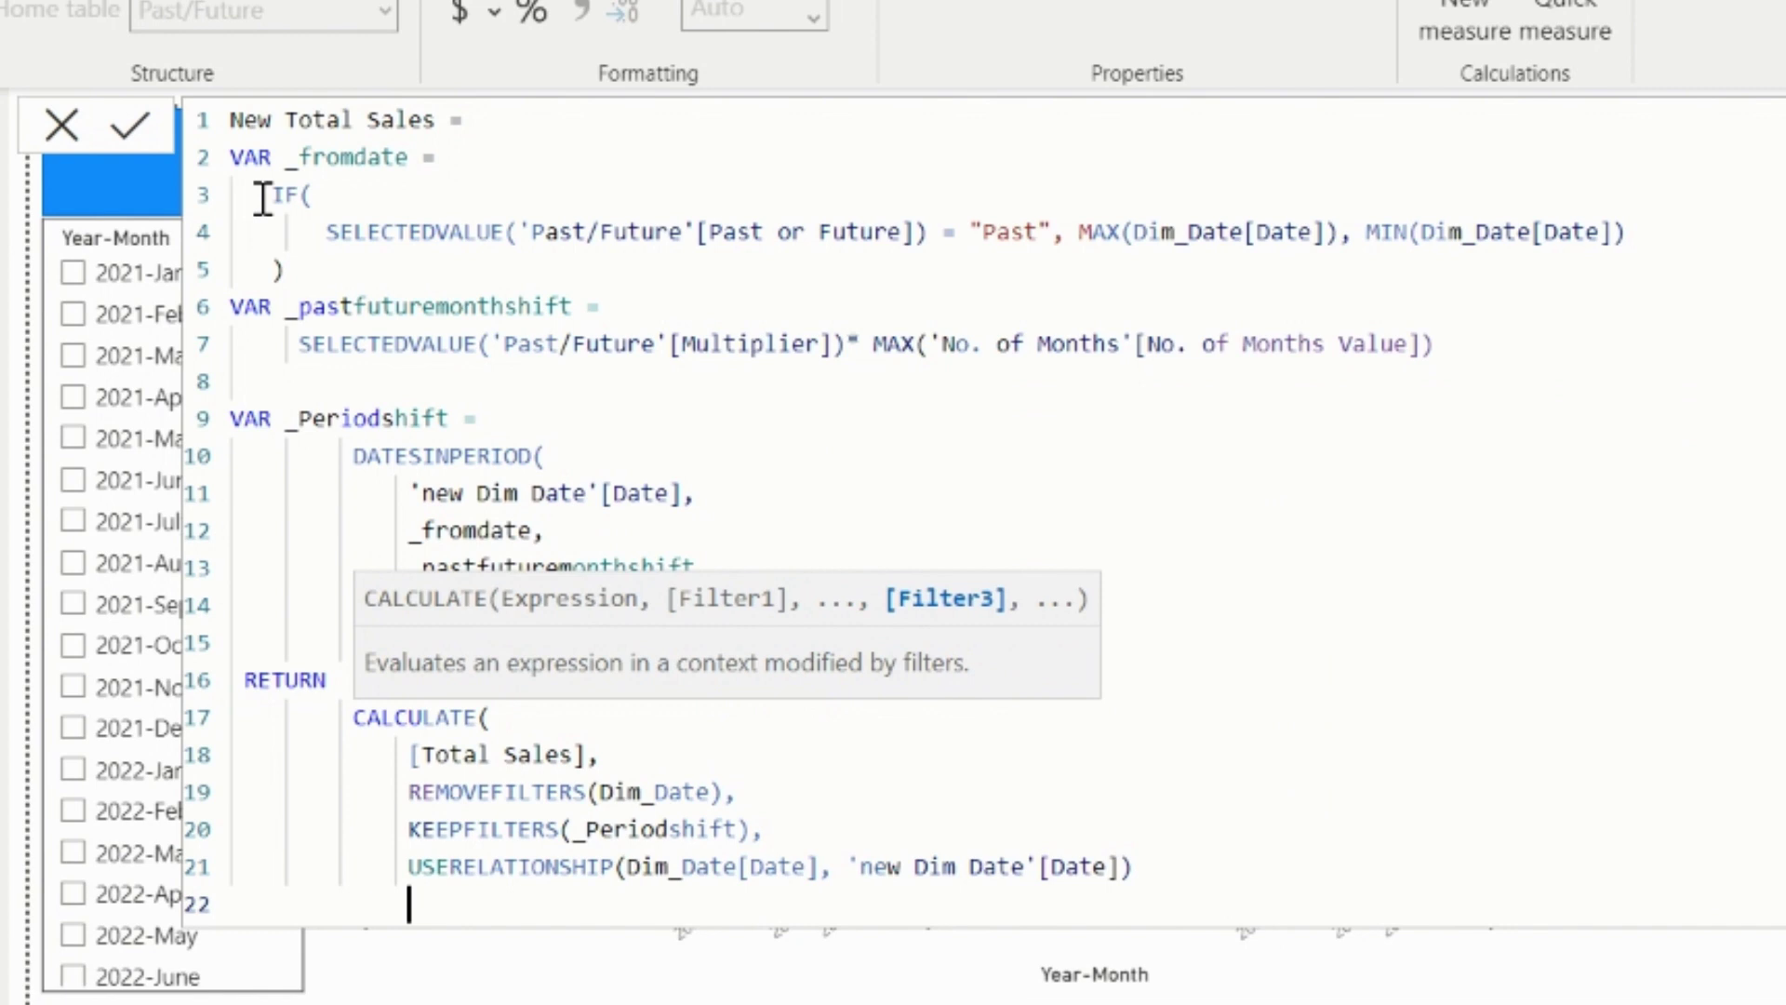
type(")")
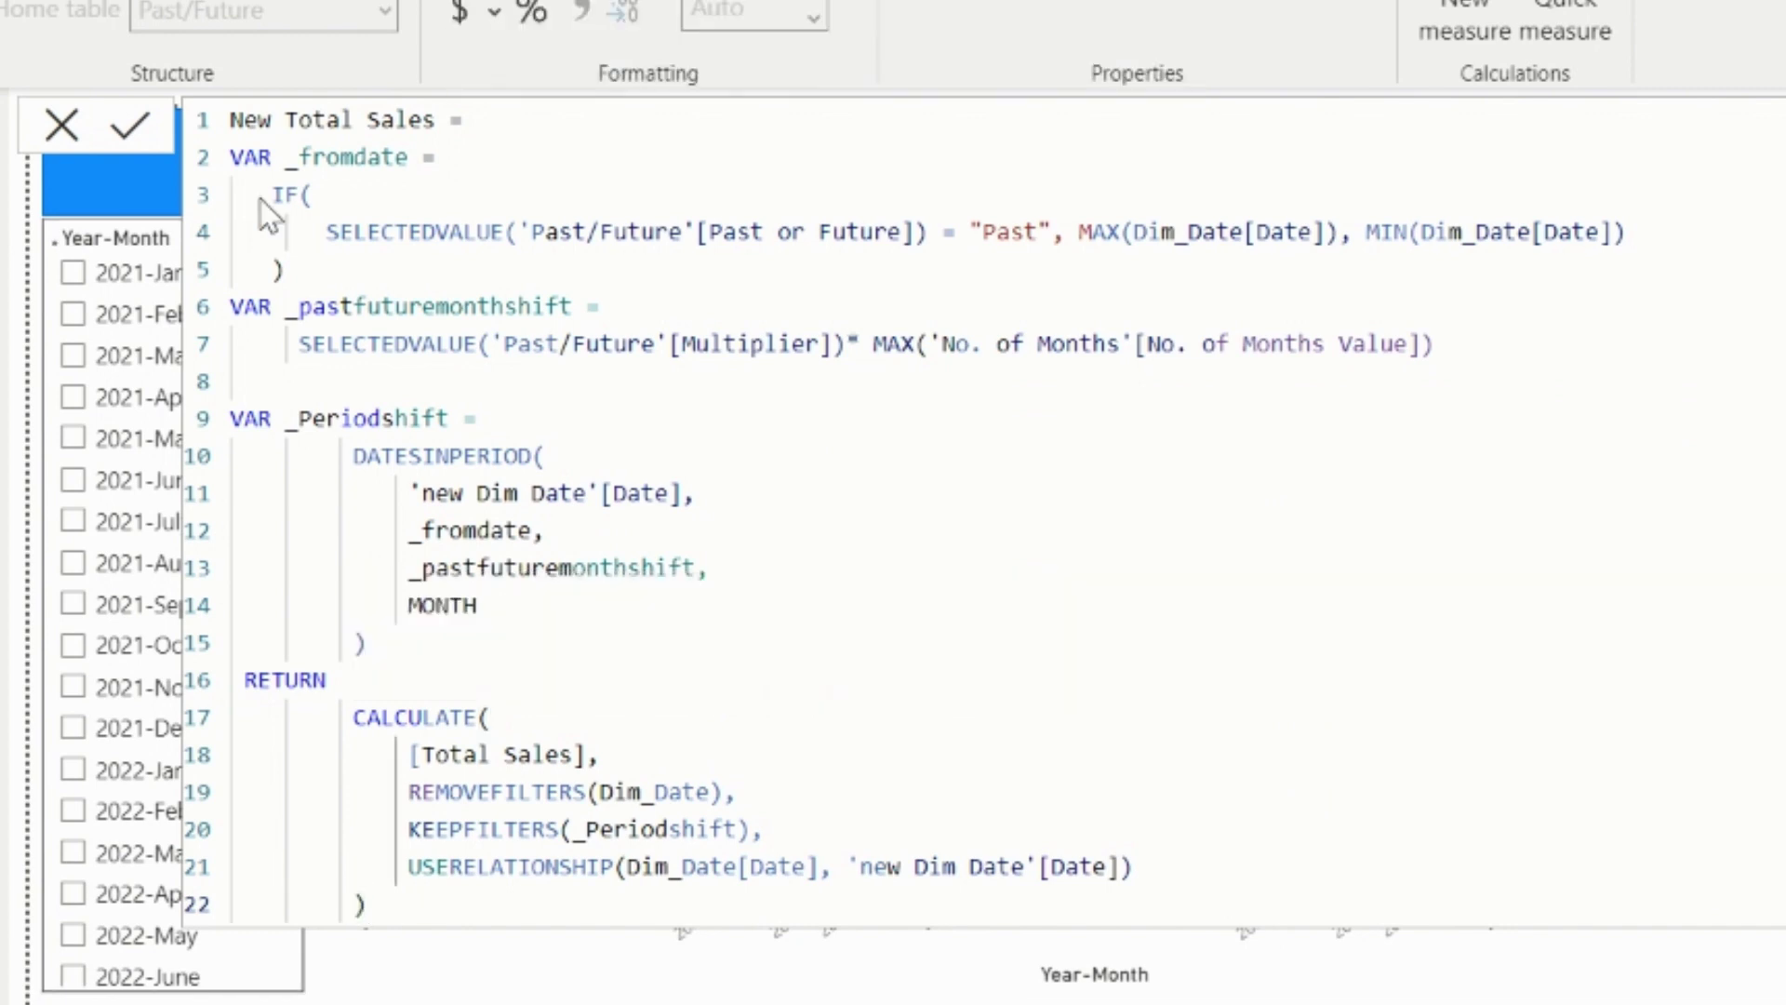
key("Return")
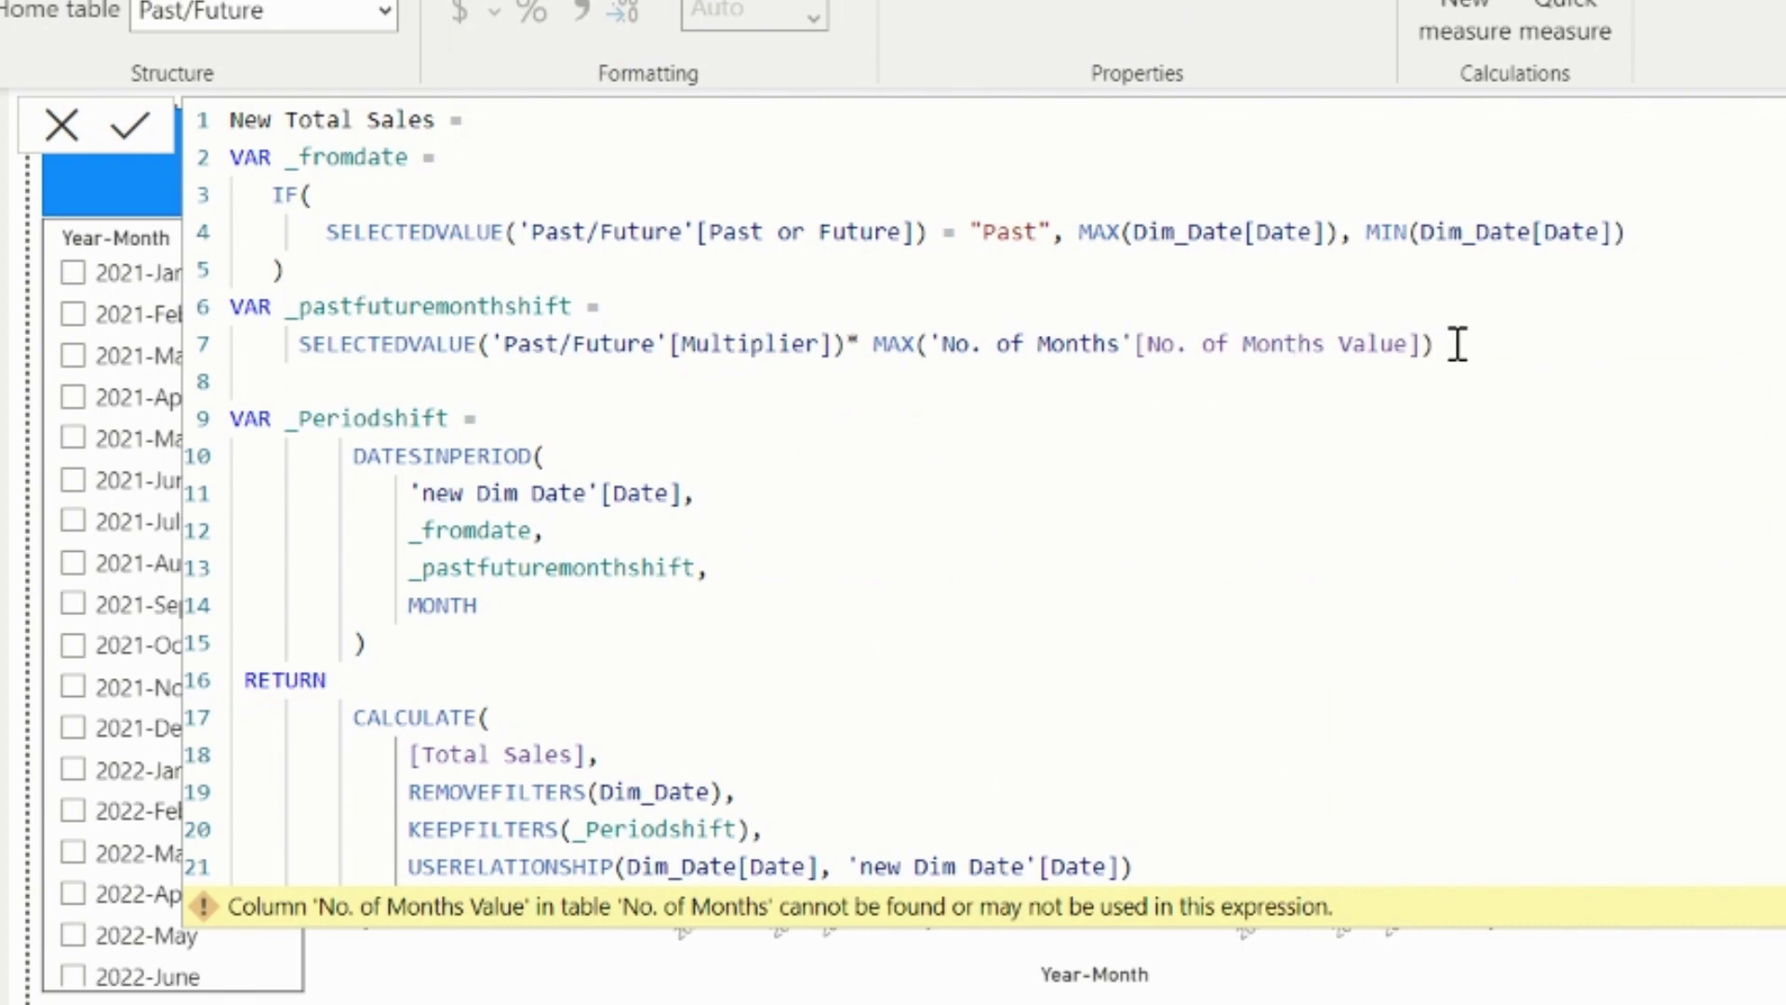
Replace [No. of Months Value] with [No. of Months] in the MAX, then view new Dim Date data.
left_click_drag(1458, 345, 1155, 339)
key("BackSpace")
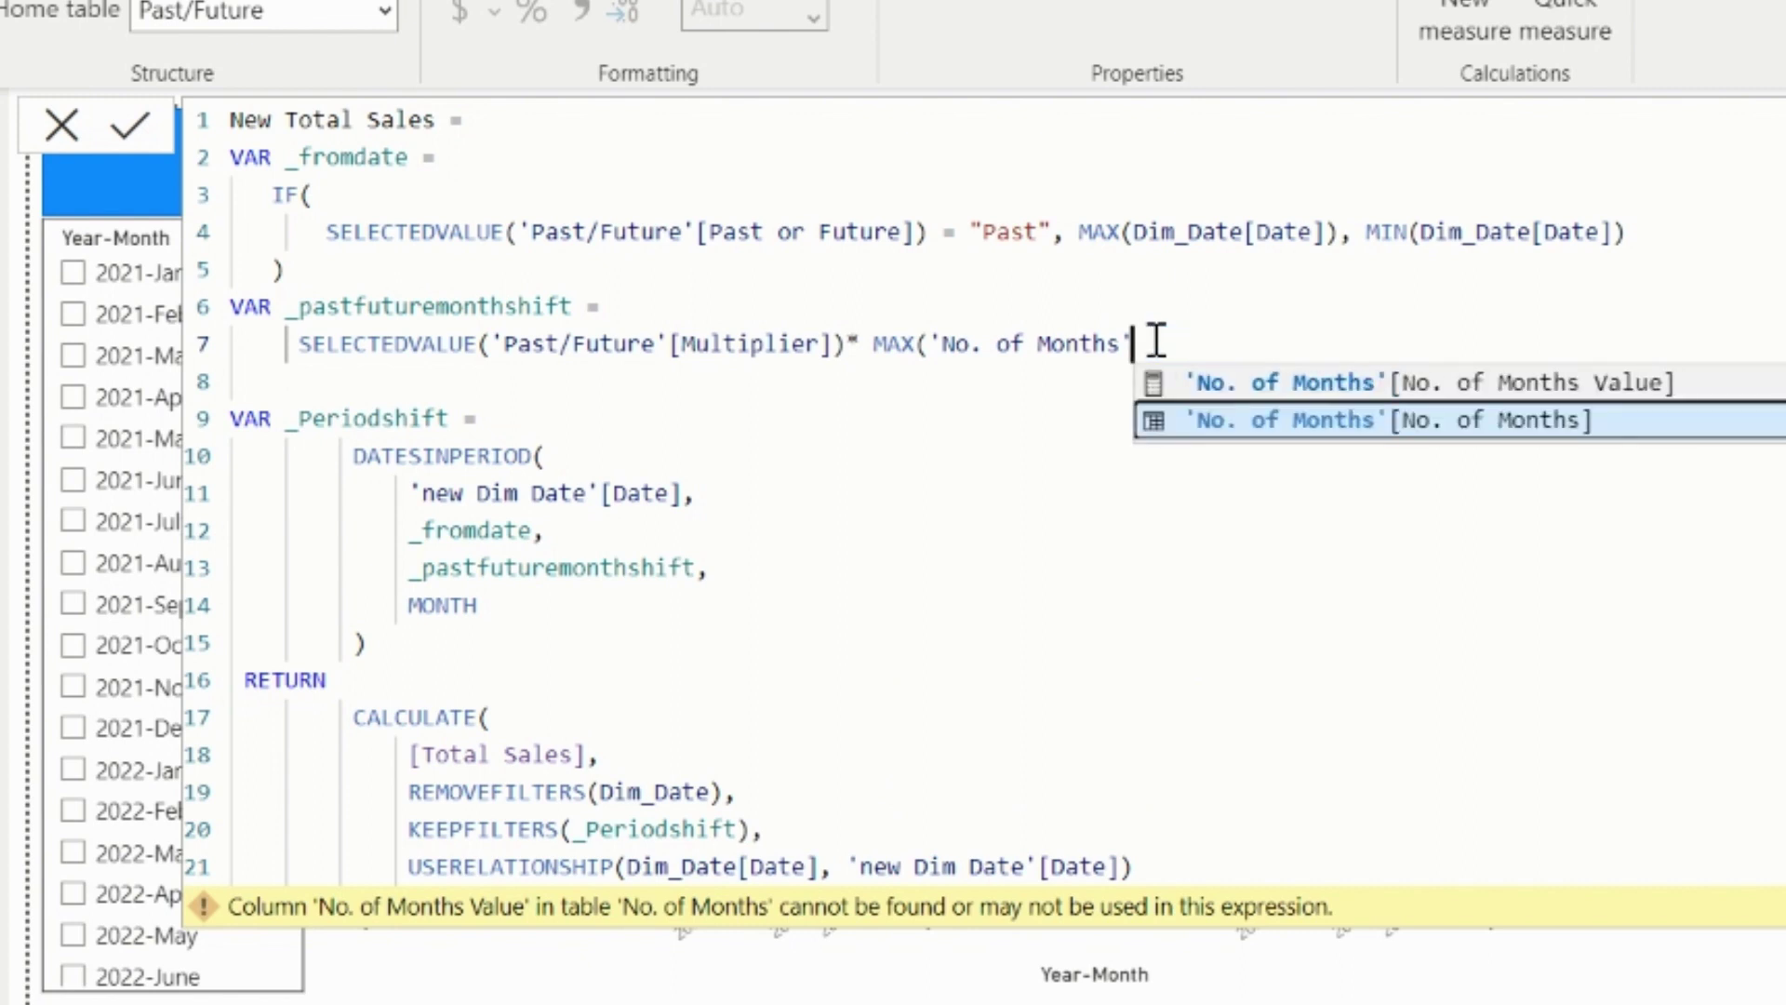
key("Tab")
type(")")
key("Return")
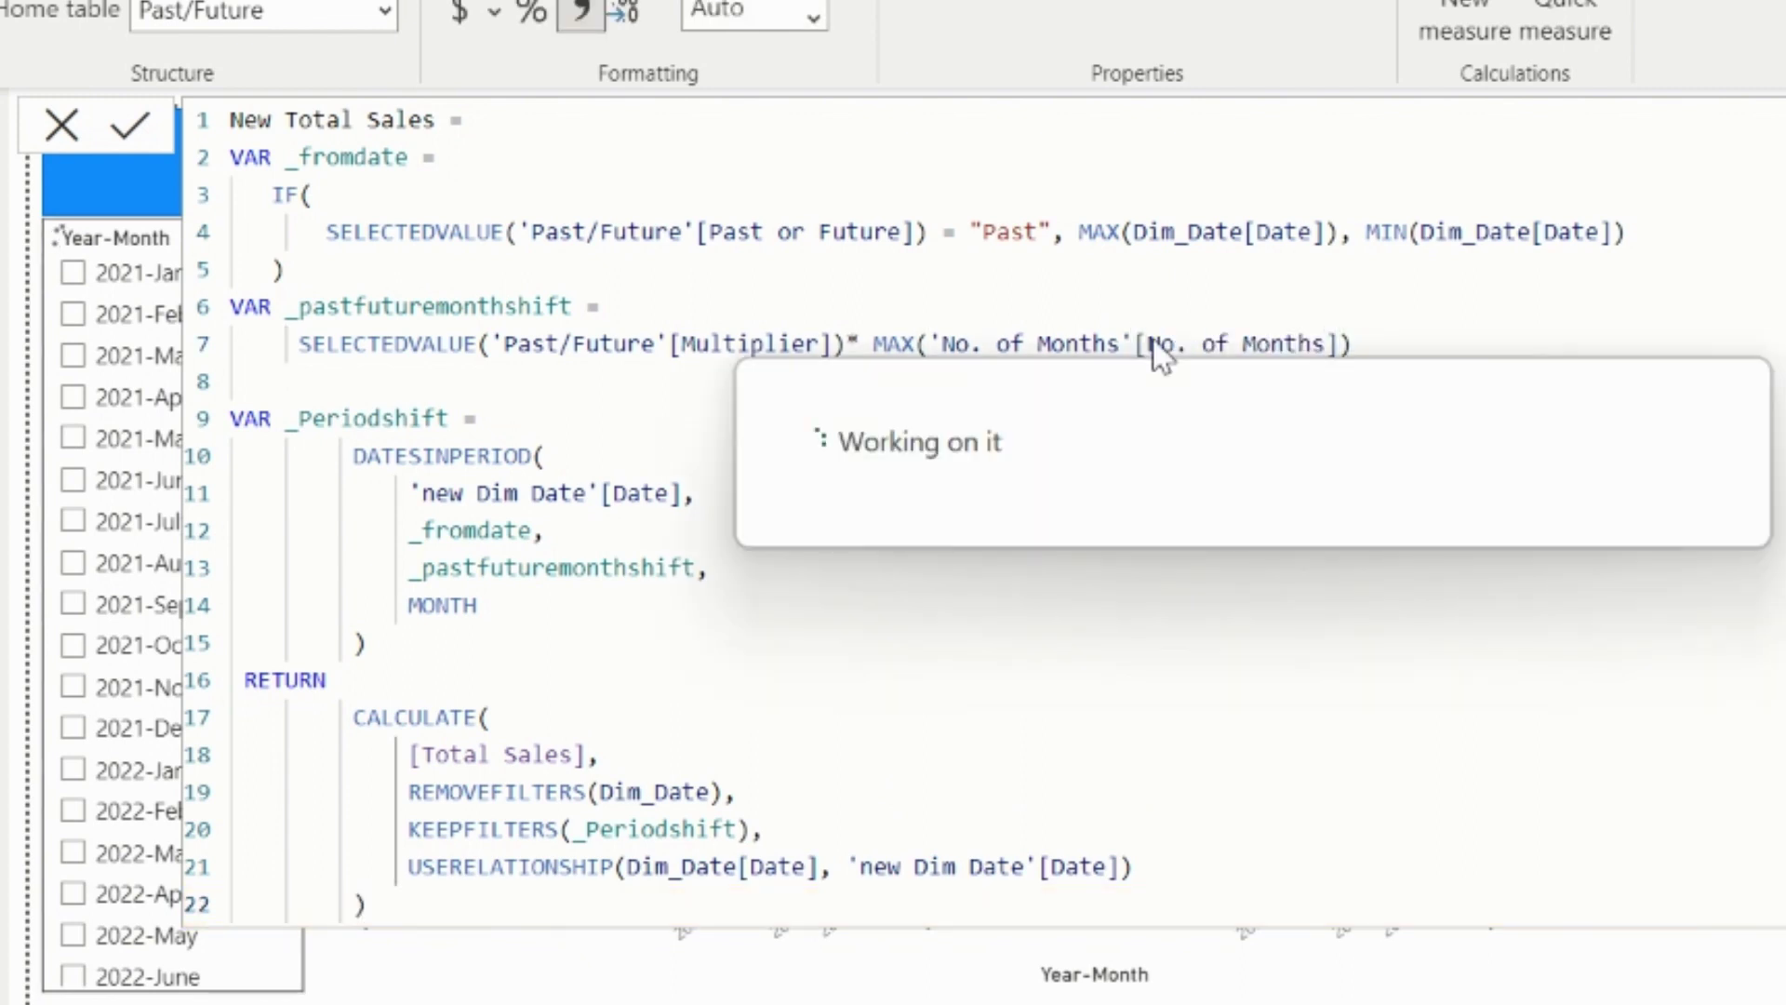
left_click(19, 363)
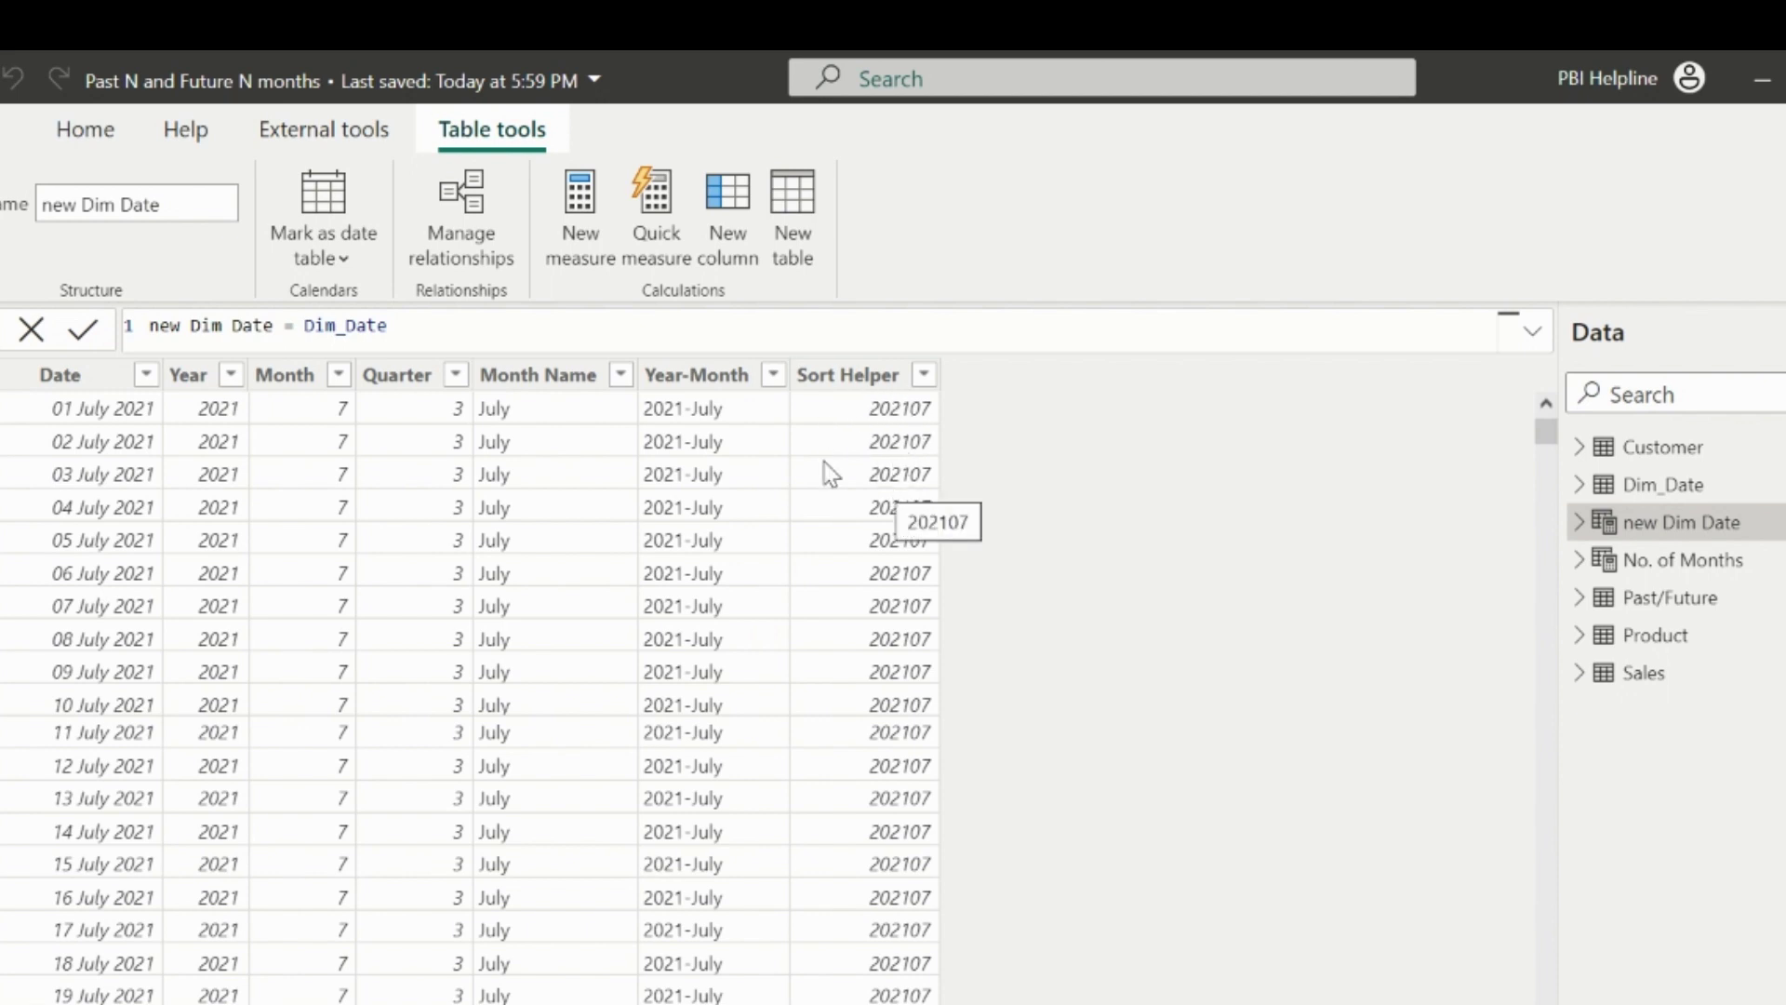
Sort the new Dim Date Year-Month column by the Sort Helper column.
left_click(698, 376)
left_click(1089, 246)
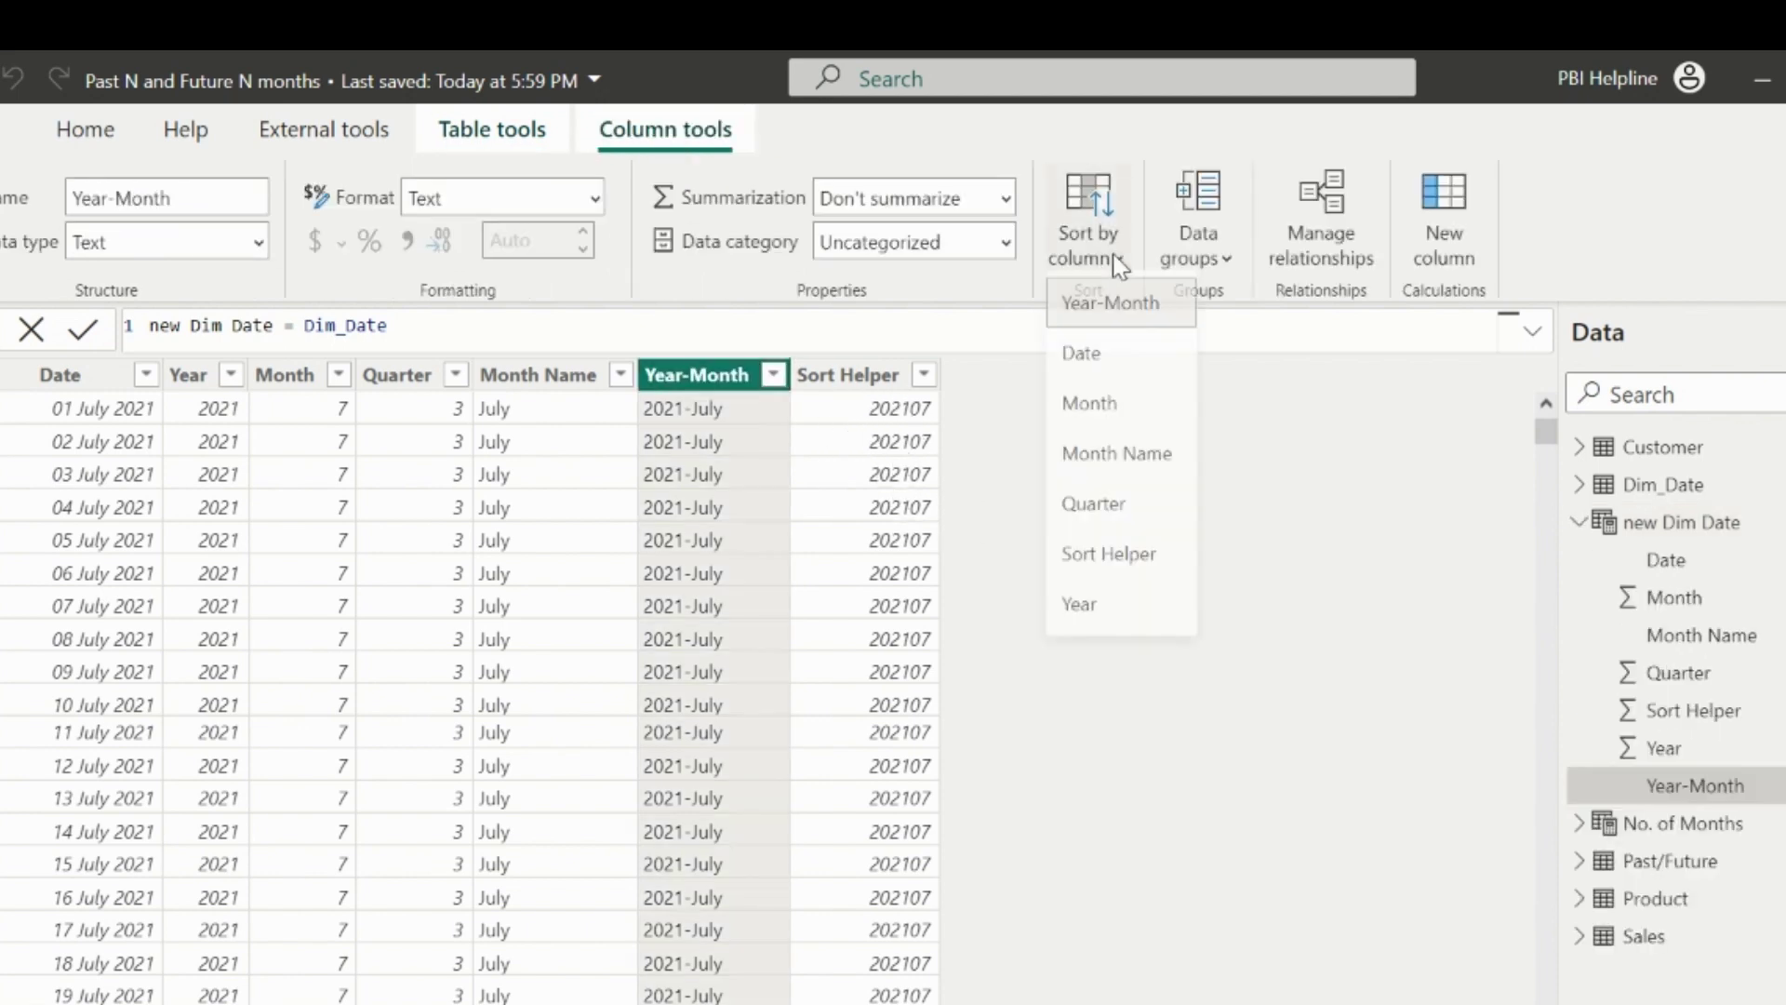
left_click(1096, 560)
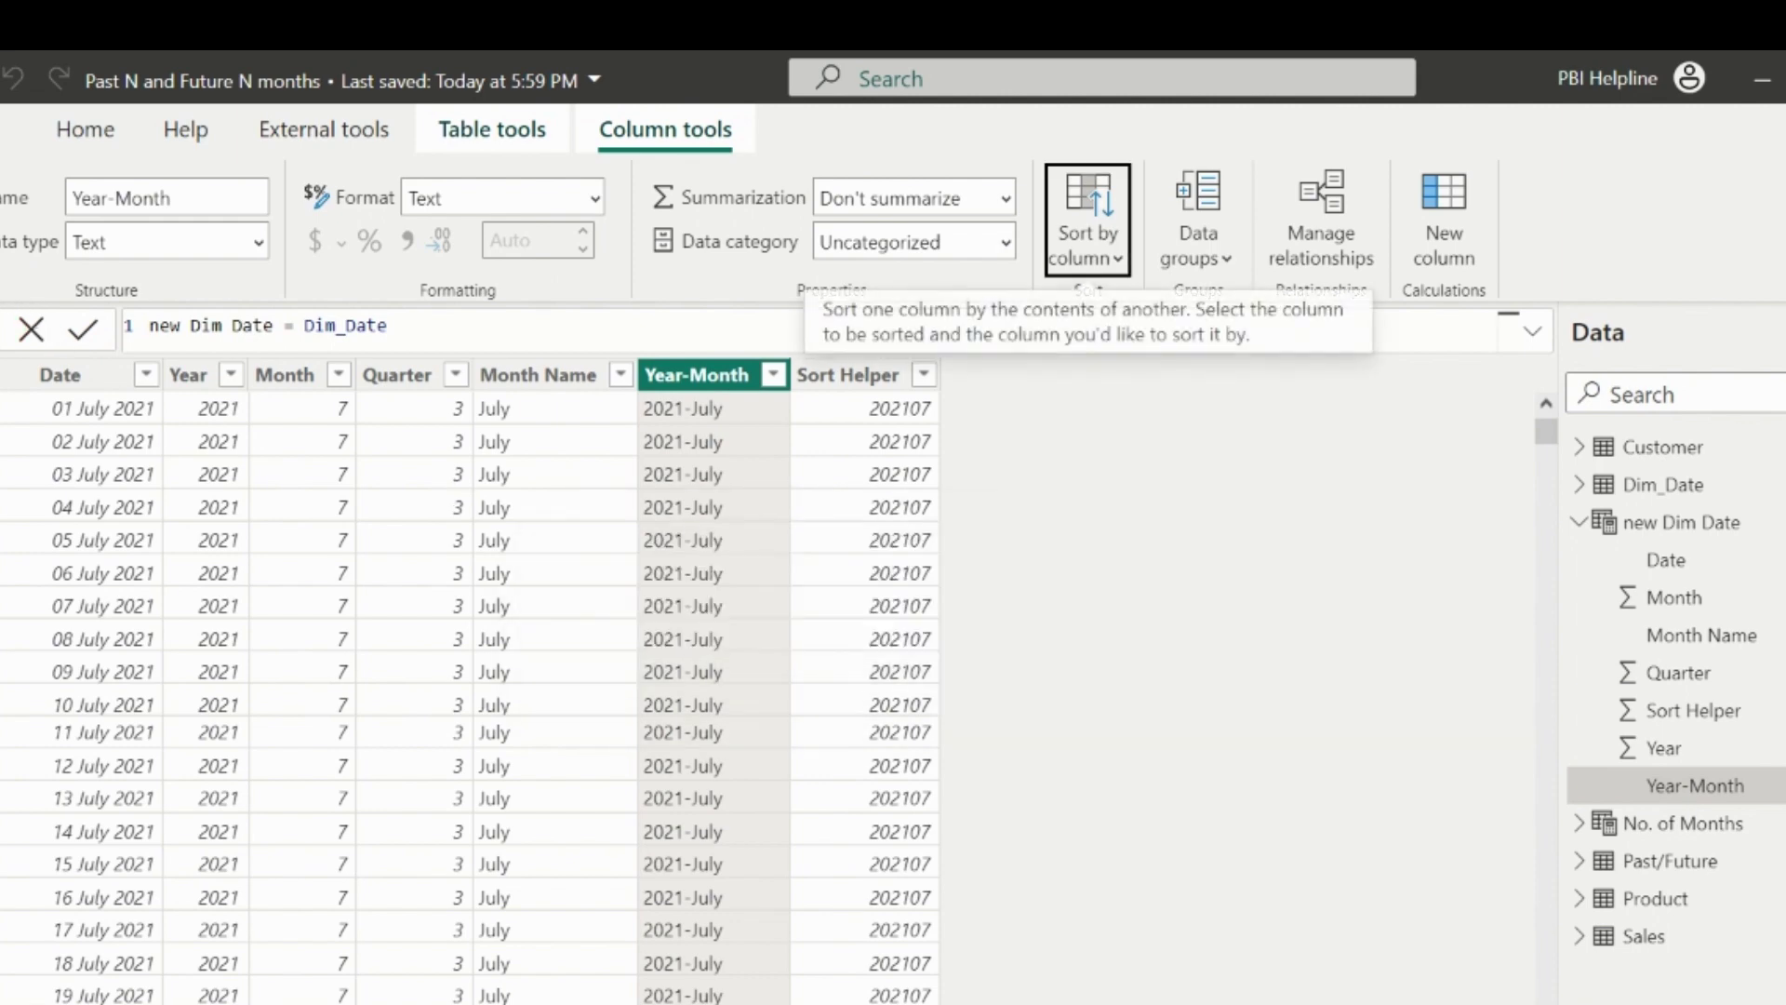
Put new Dim Date's Year-Month on the bar chart's X-axis.
left_click(15, 291)
left_click(212, 559)
left_click(171, 568)
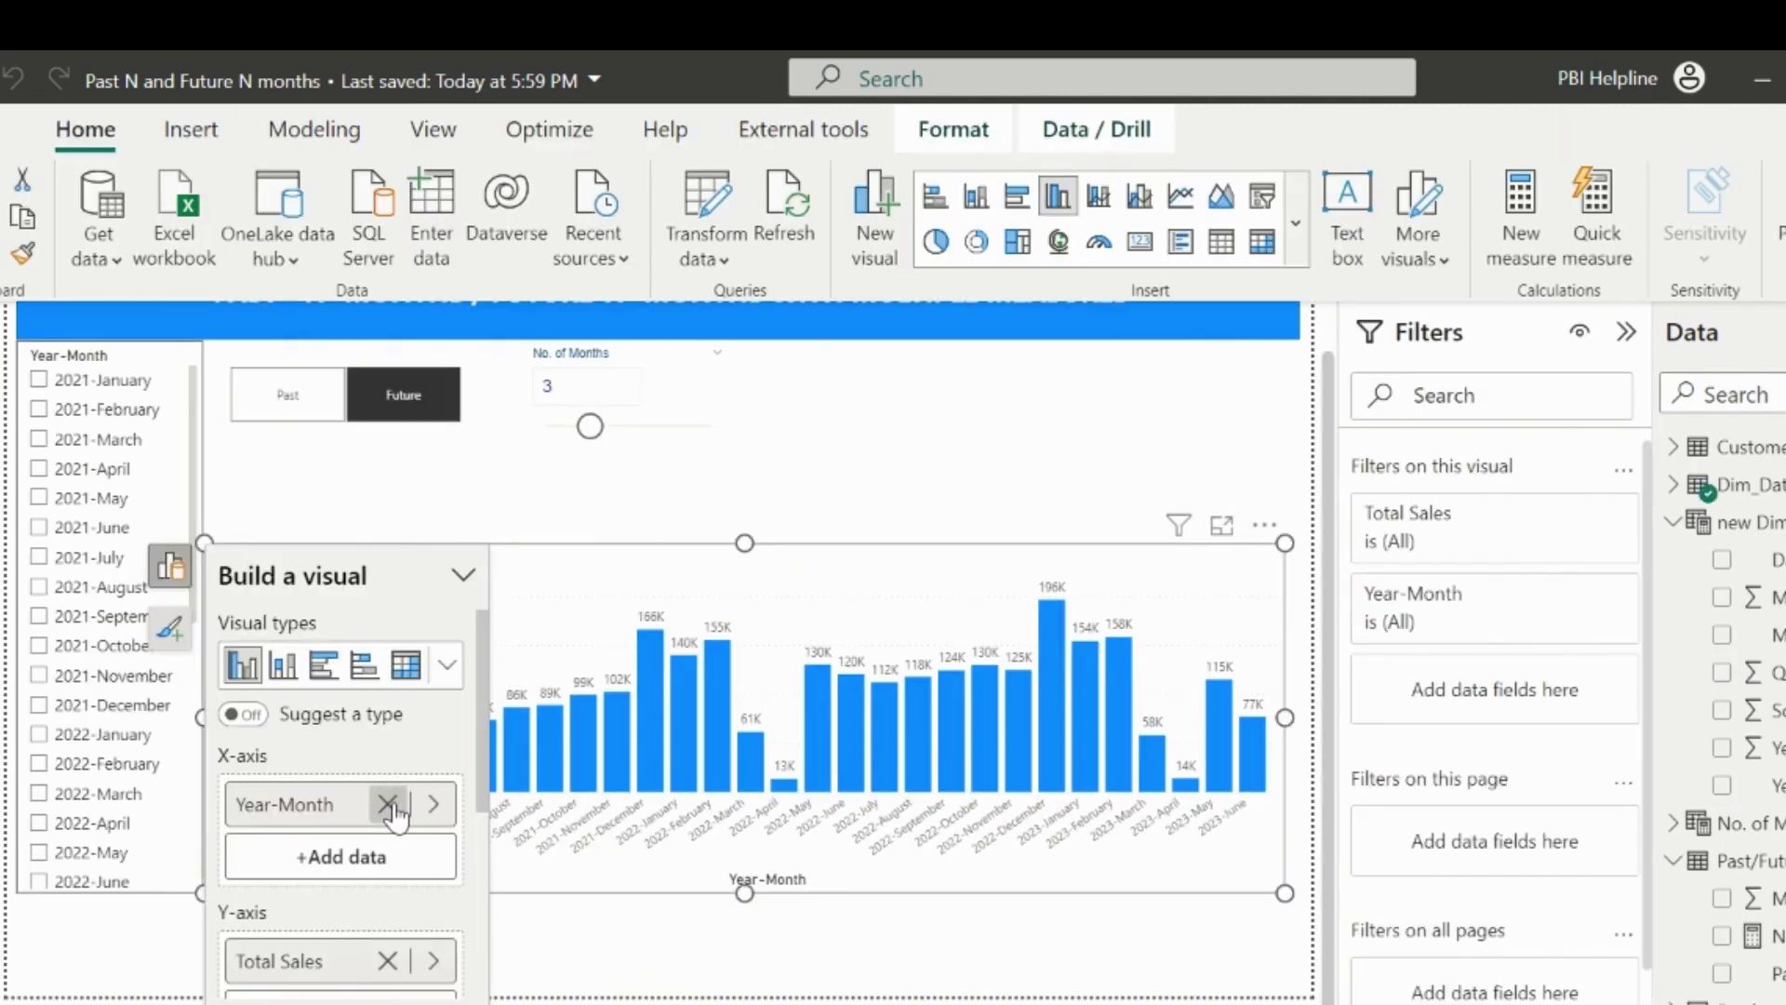
left_click(433, 804)
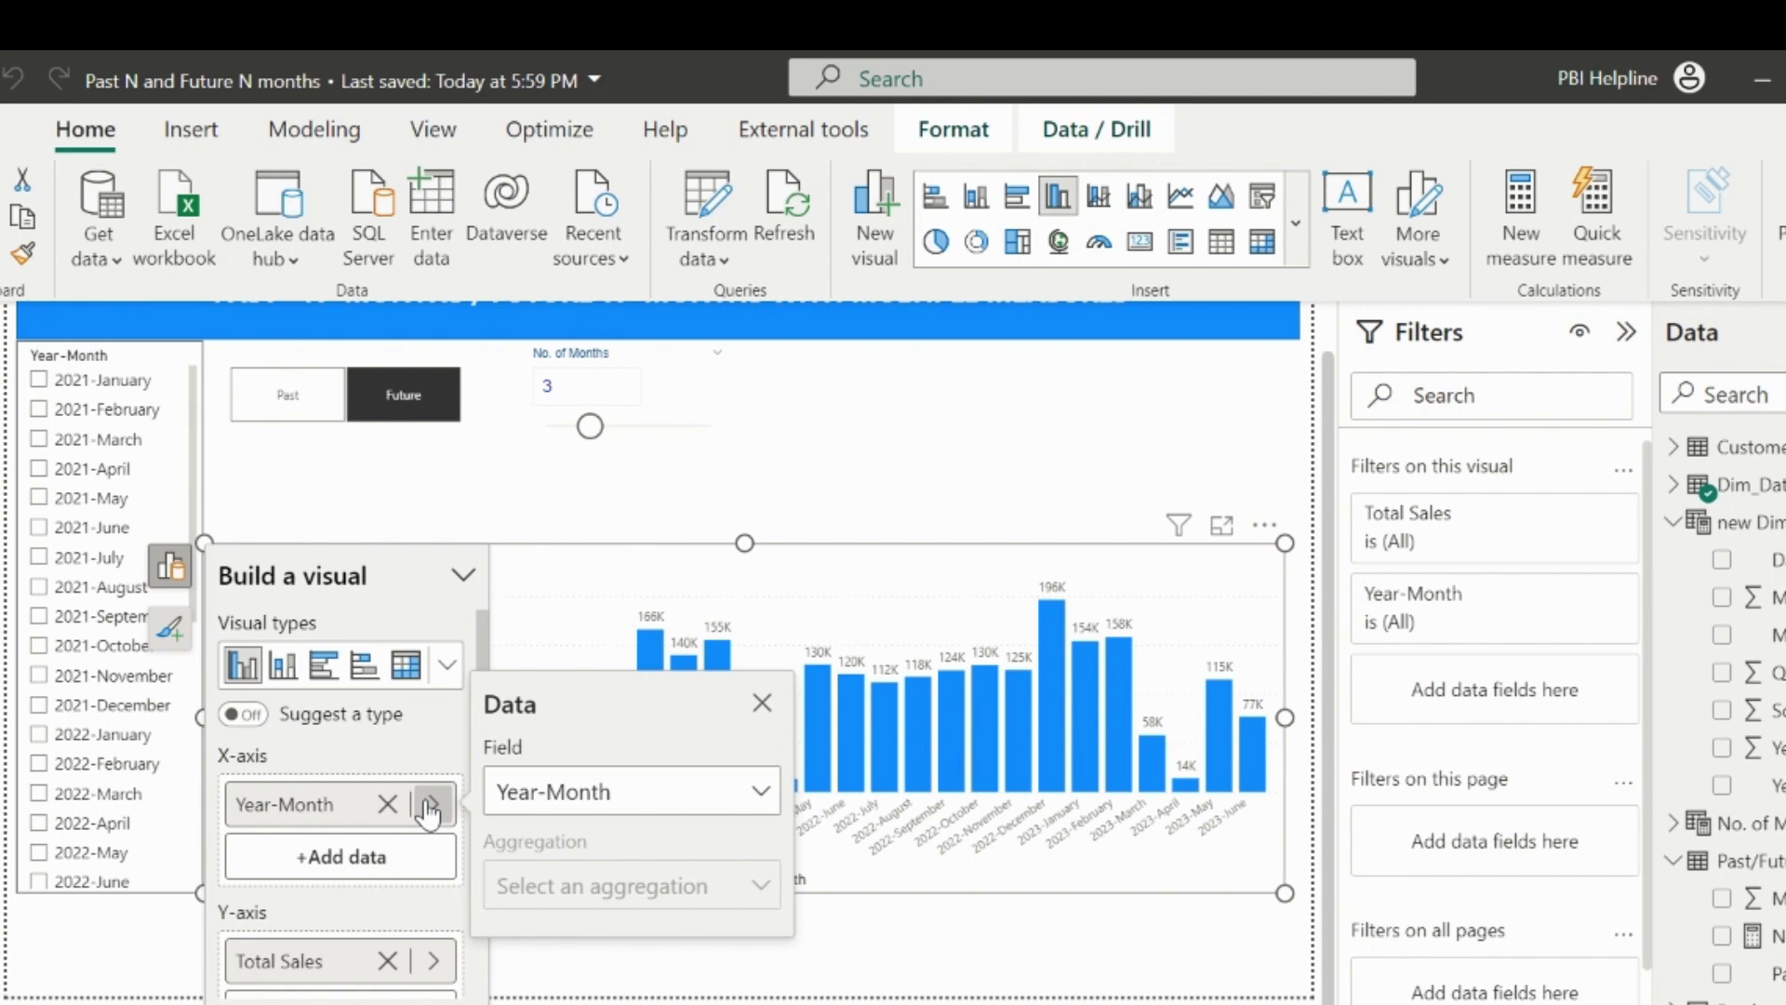
left_click(758, 791)
left_click(510, 572)
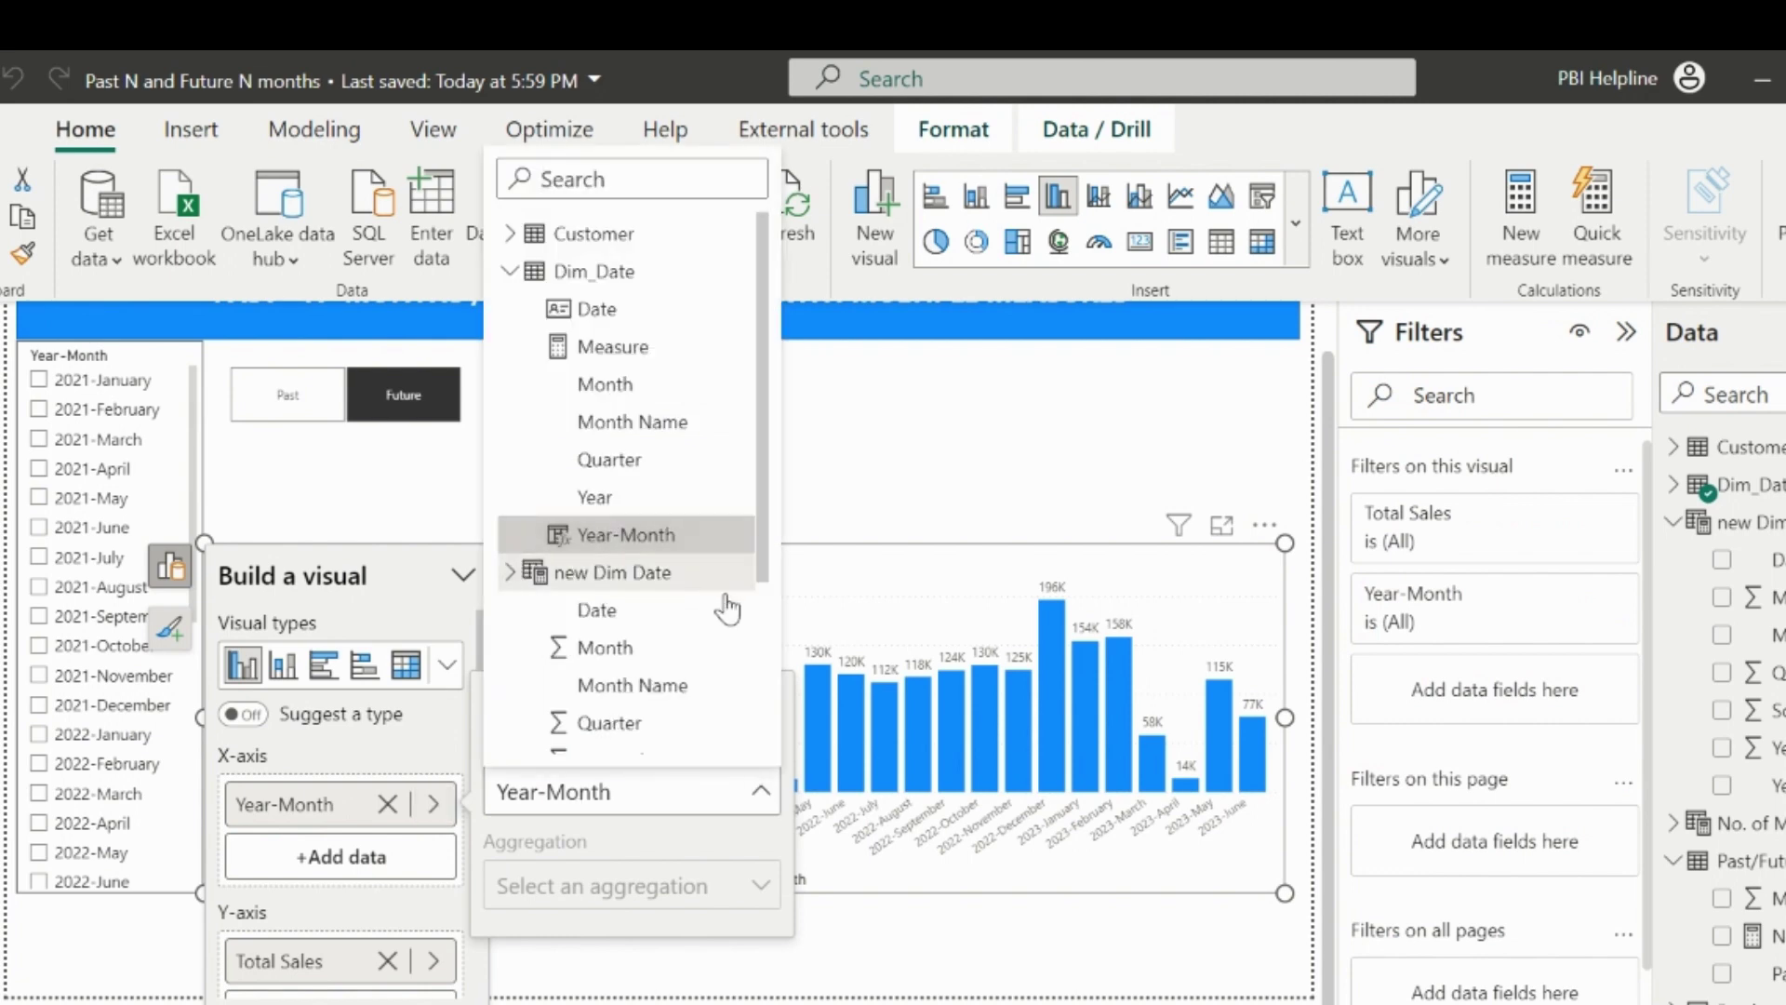
scroll(730, 600, "down", 3)
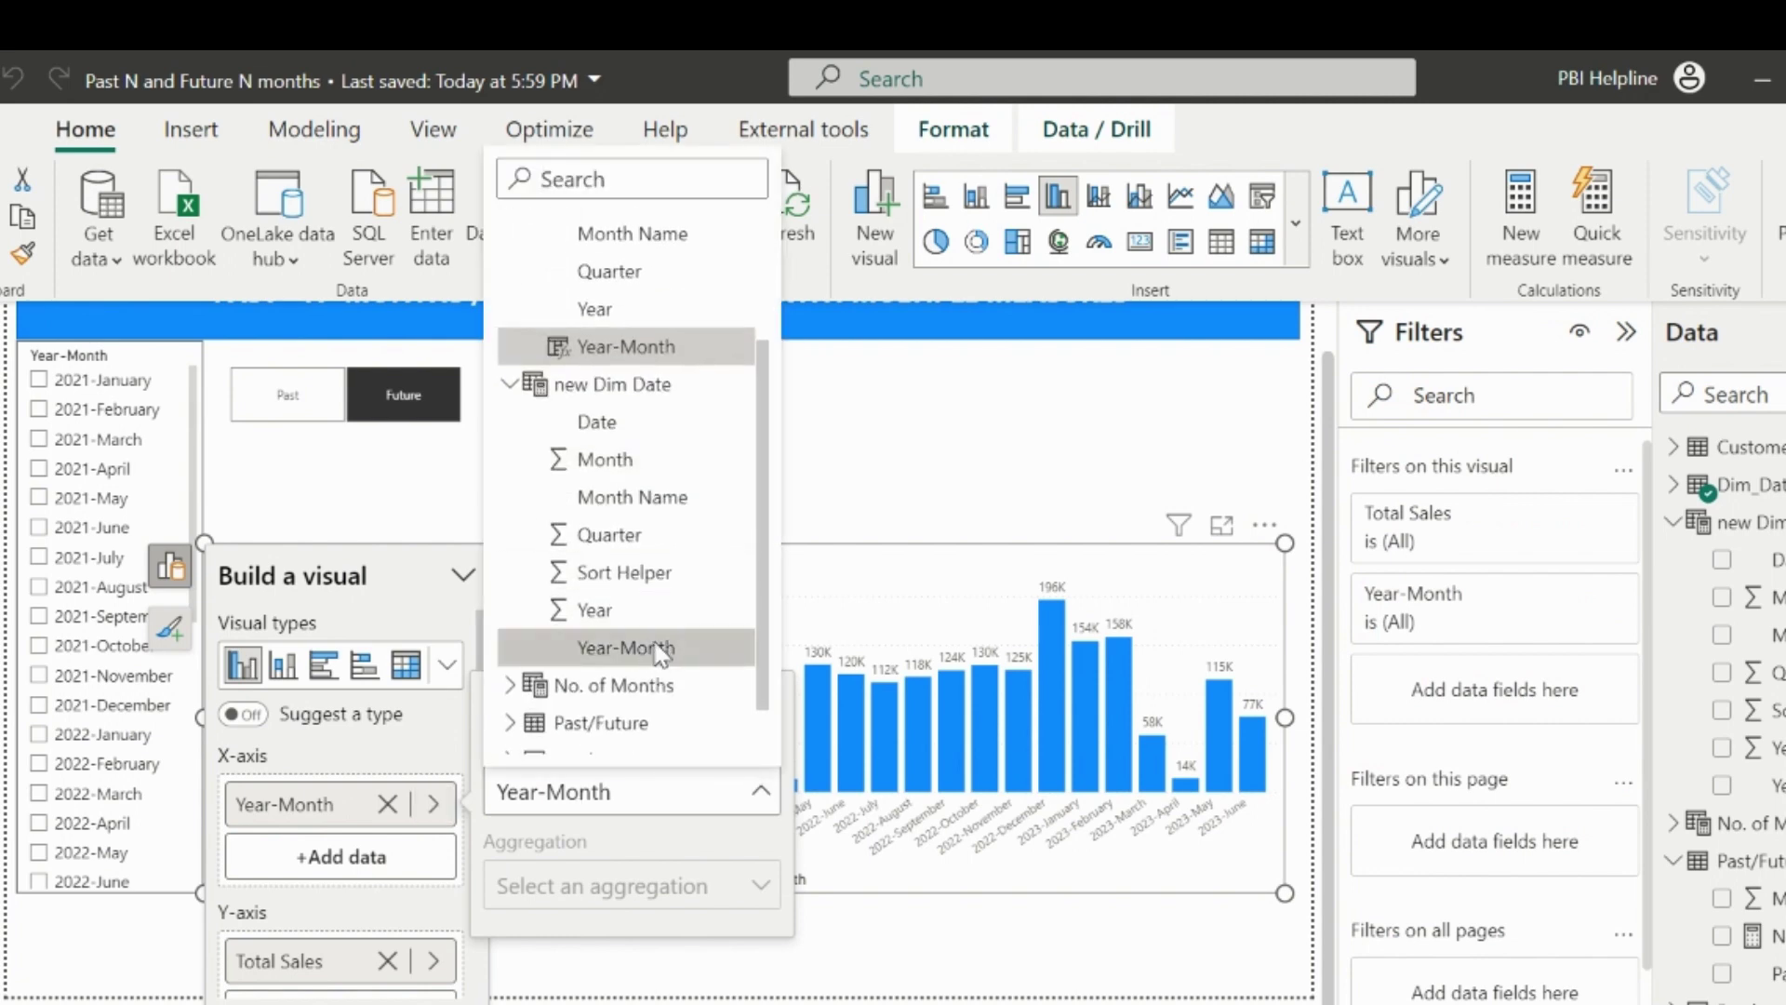
left_click(656, 648)
Replace Total Sales on the chart's Y-axis with New Total Sales.
left_click(433, 960)
left_click(759, 854)
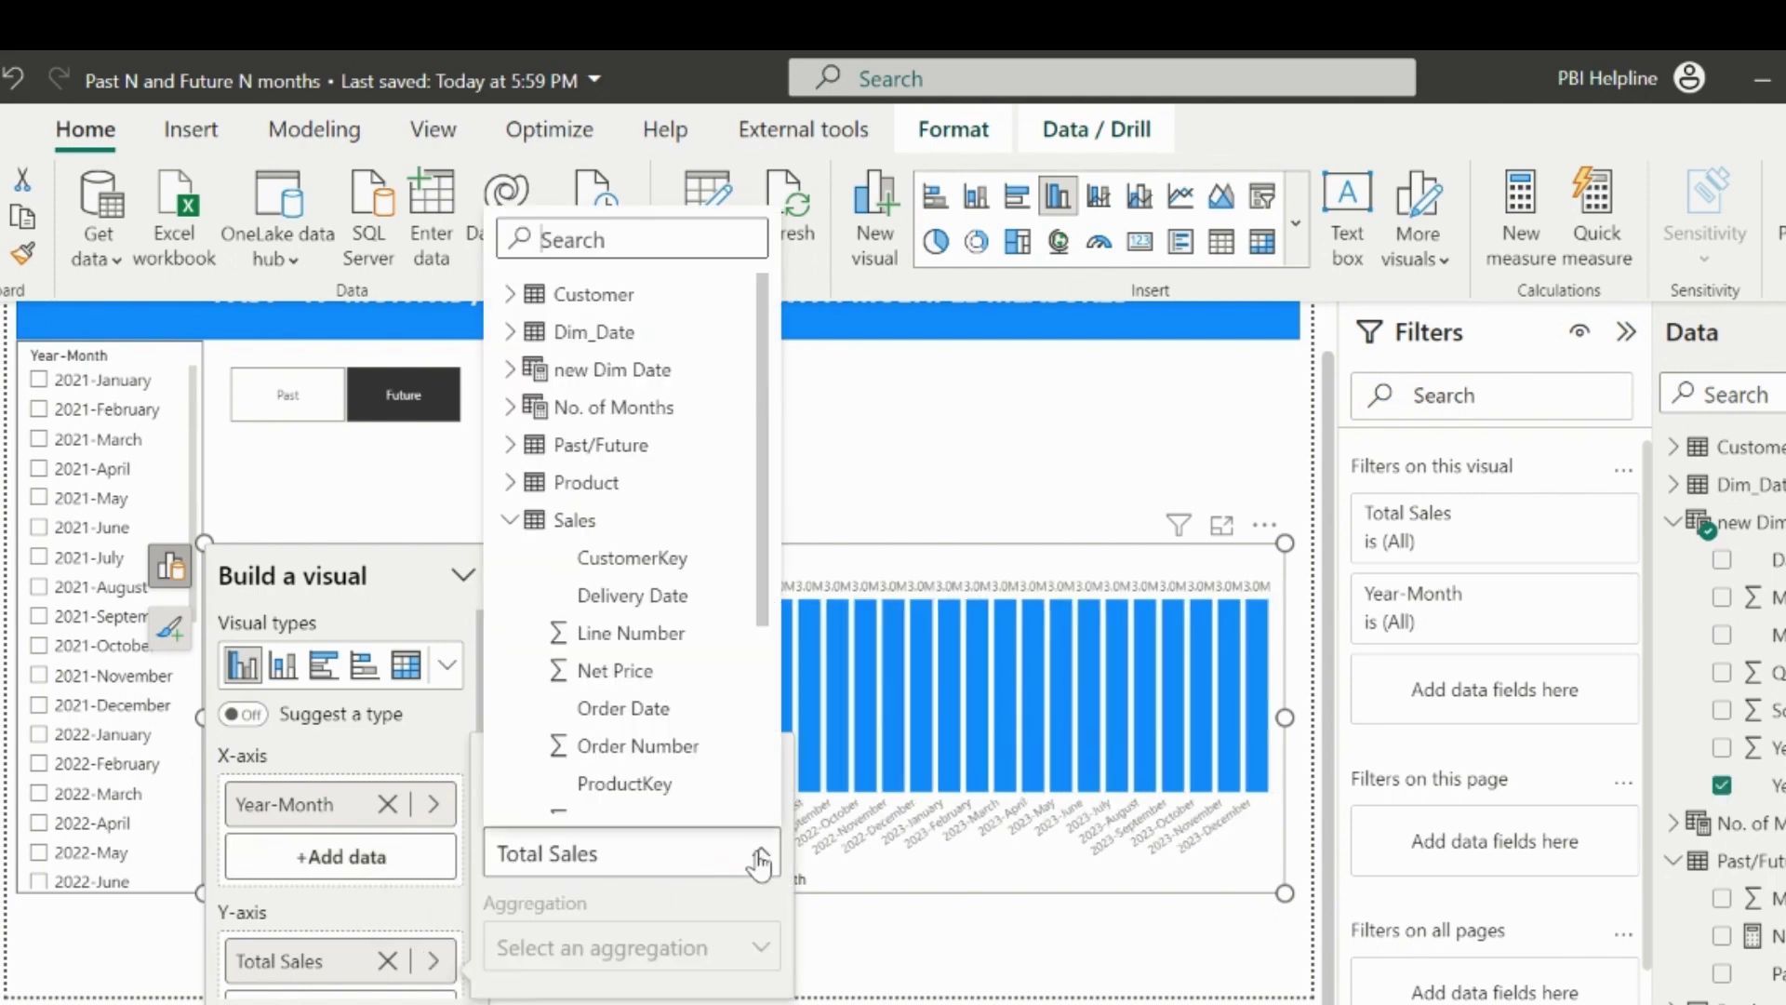
left_click(510, 518)
left_click(510, 445)
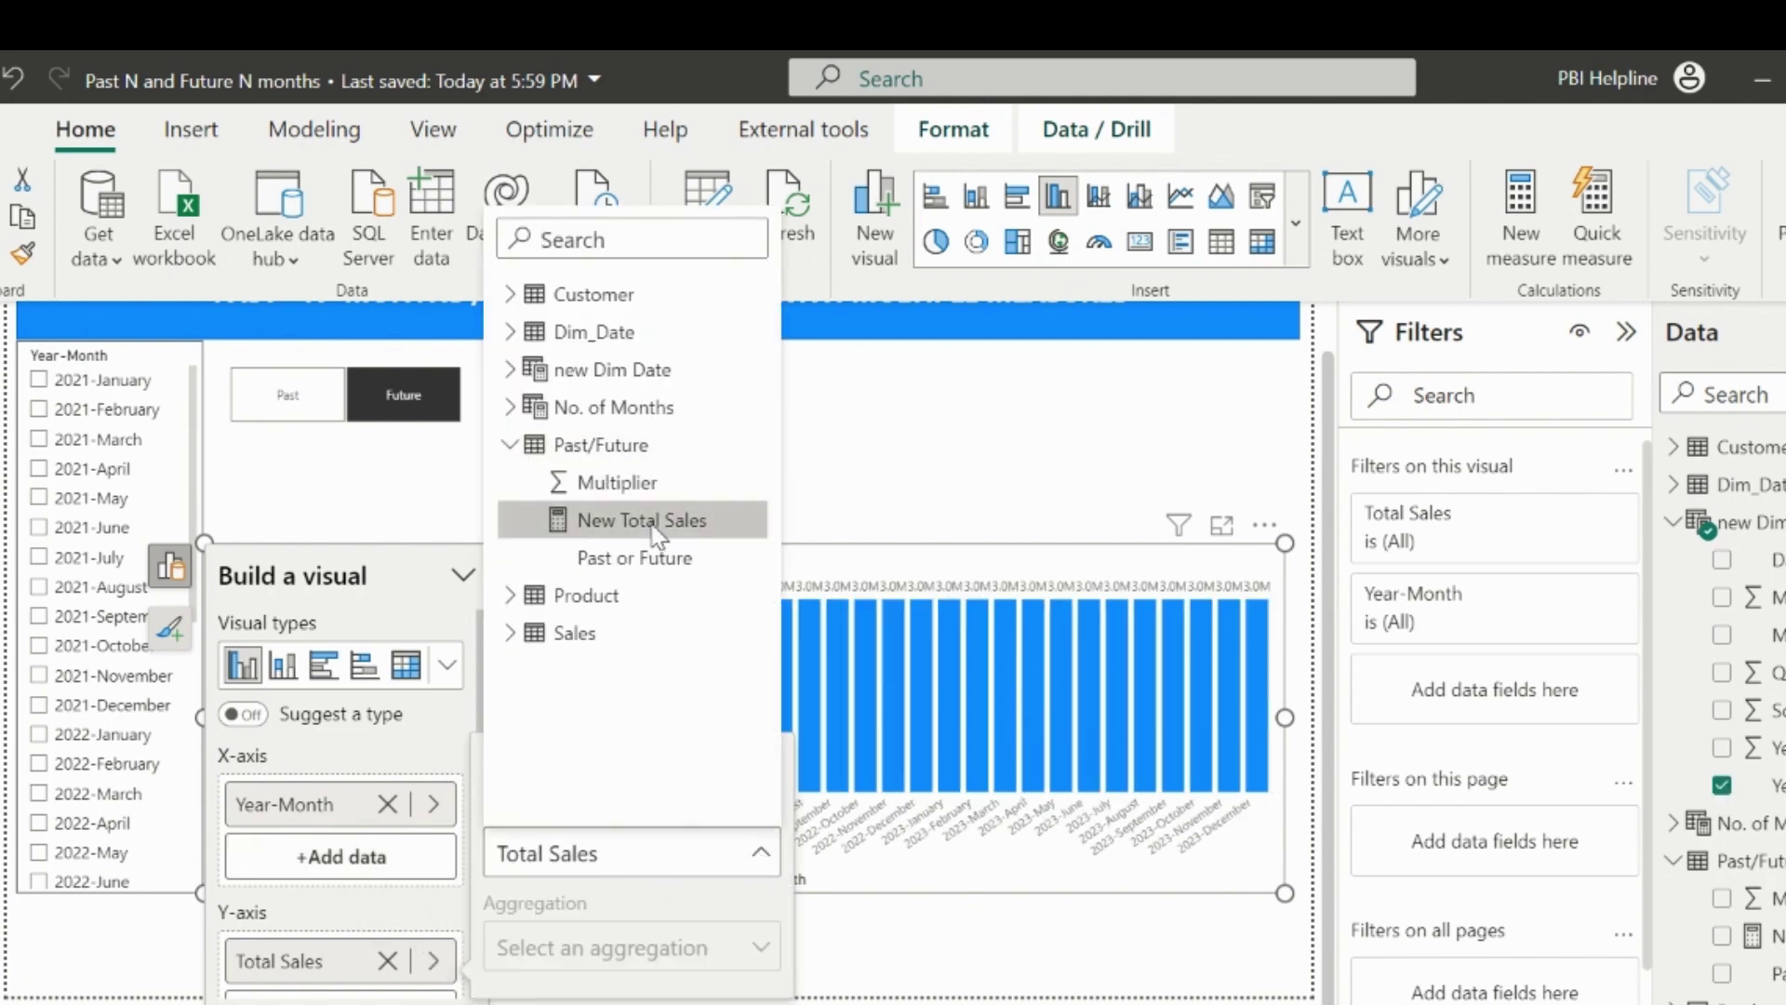
left_click(651, 520)
left_click(303, 522)
Pick 2021-August in the slicer, set No. of Months to 4, and choose Past.
left_click(104, 592)
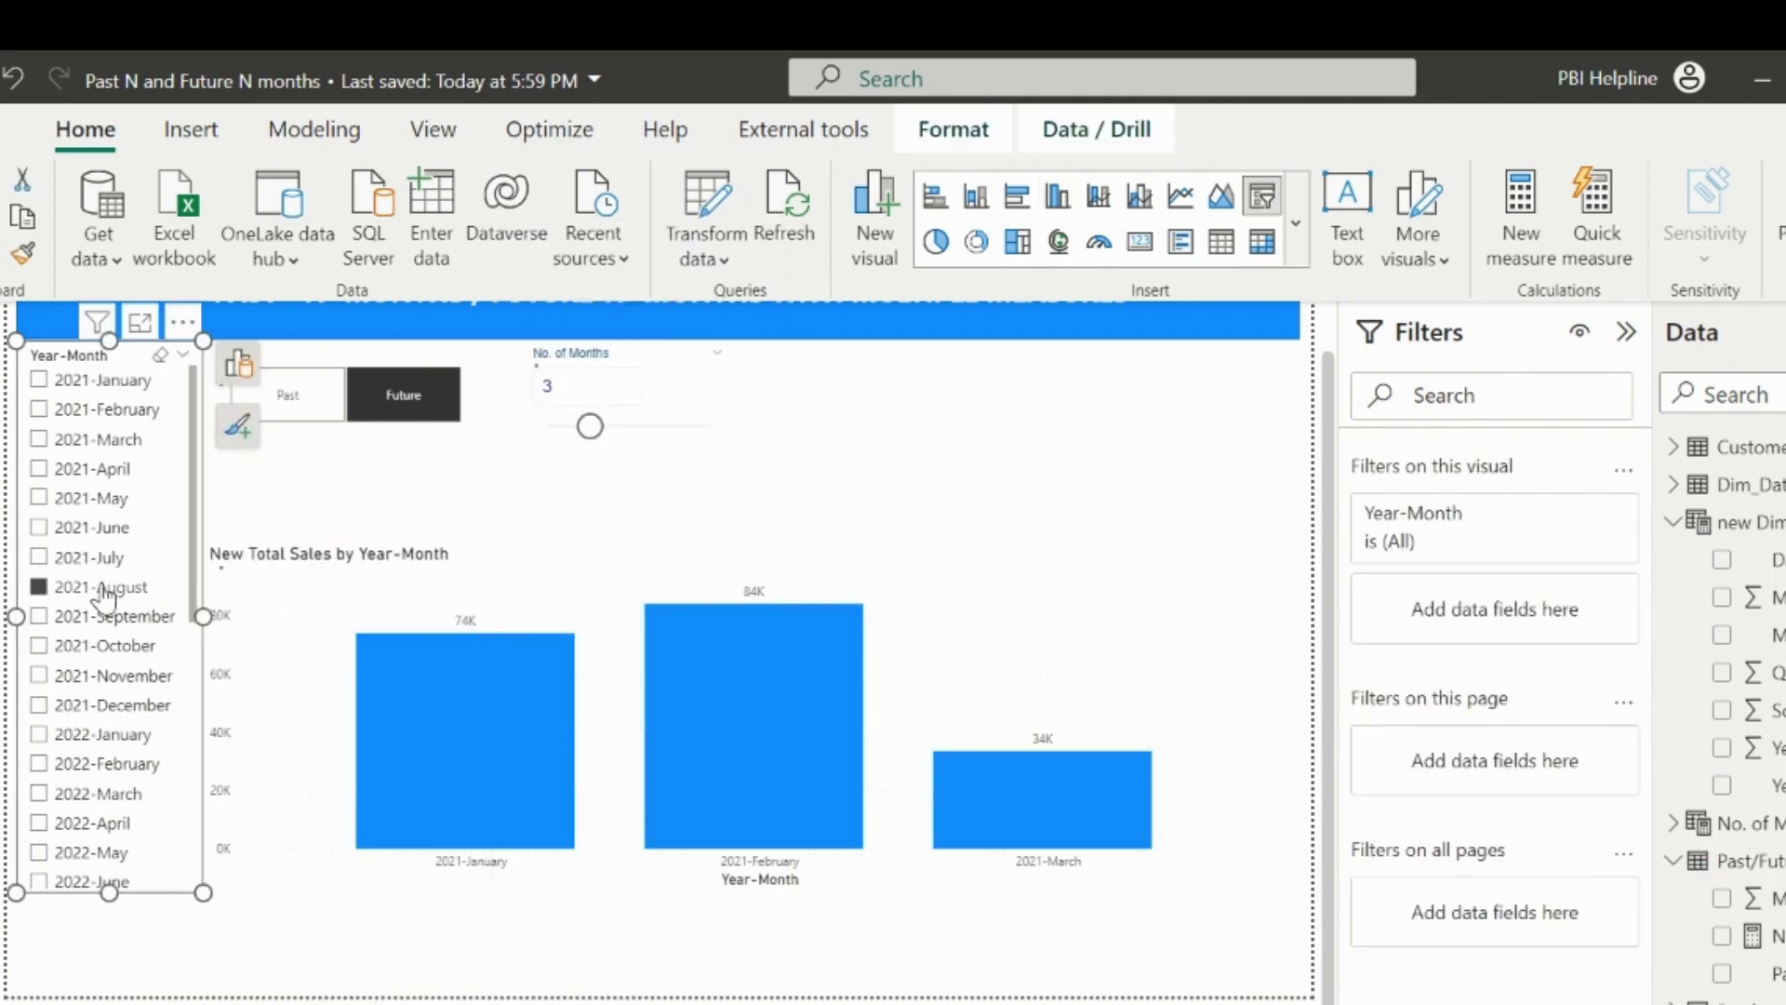
left_click(1627, 333)
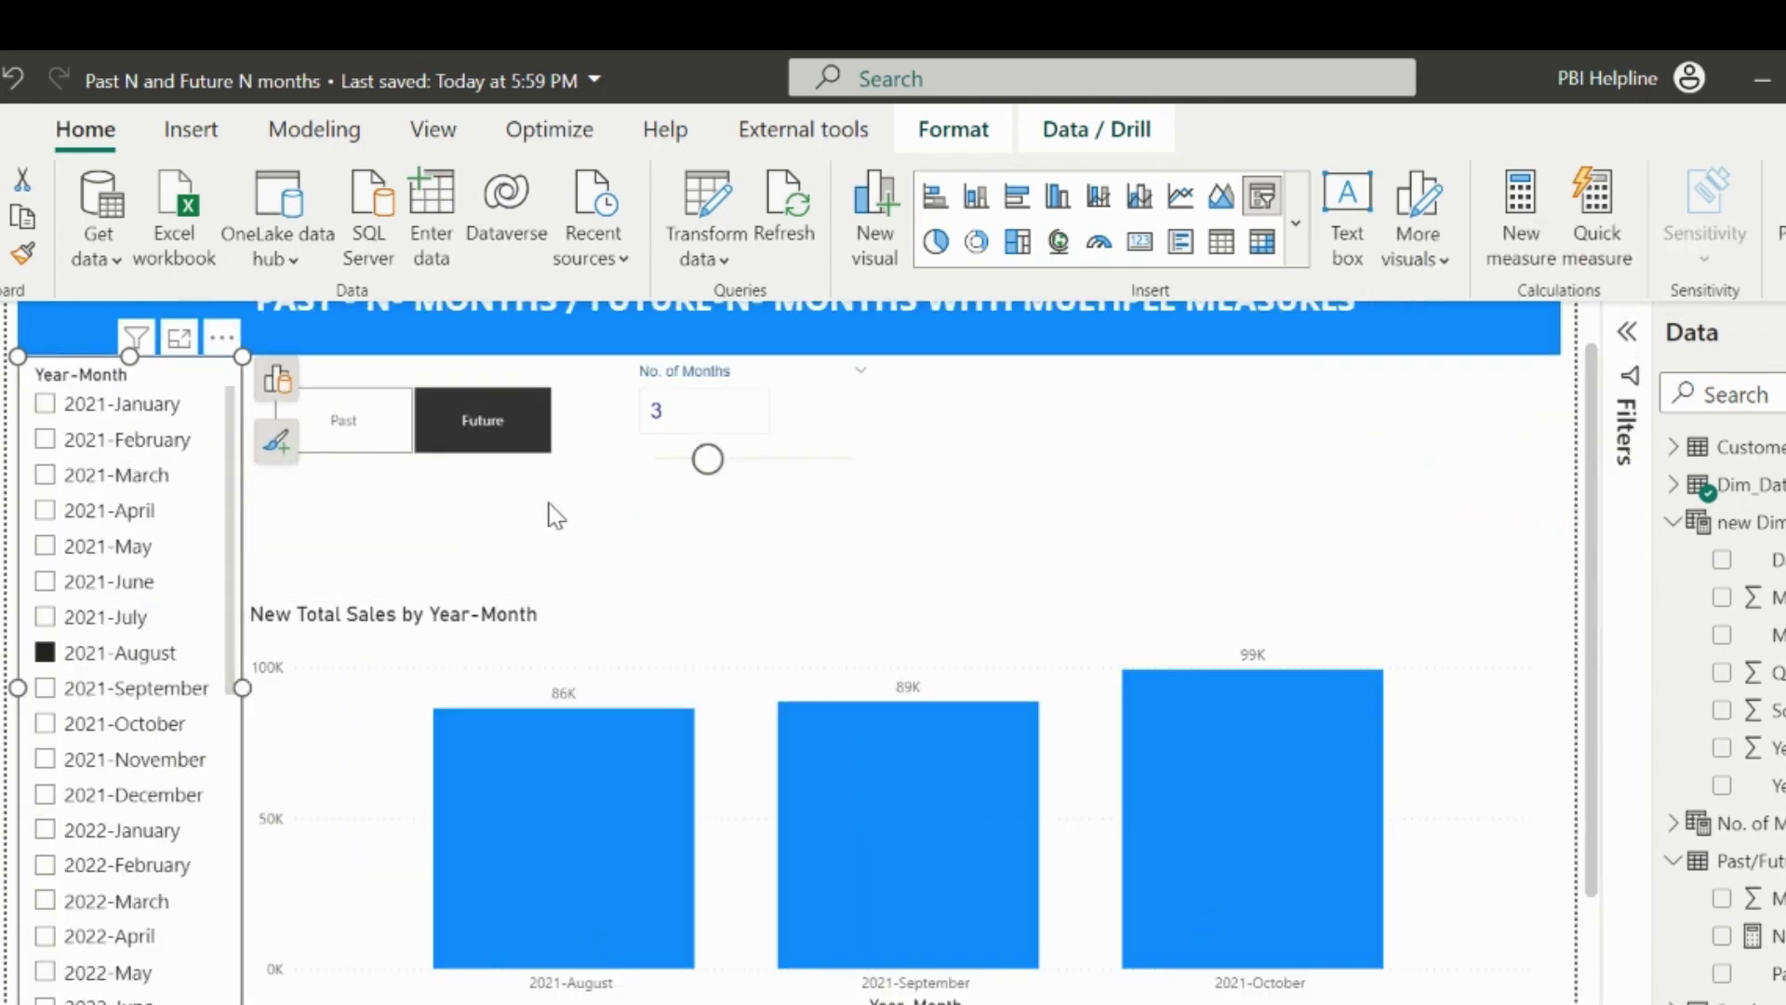
left_click_drag(707, 461, 725, 458)
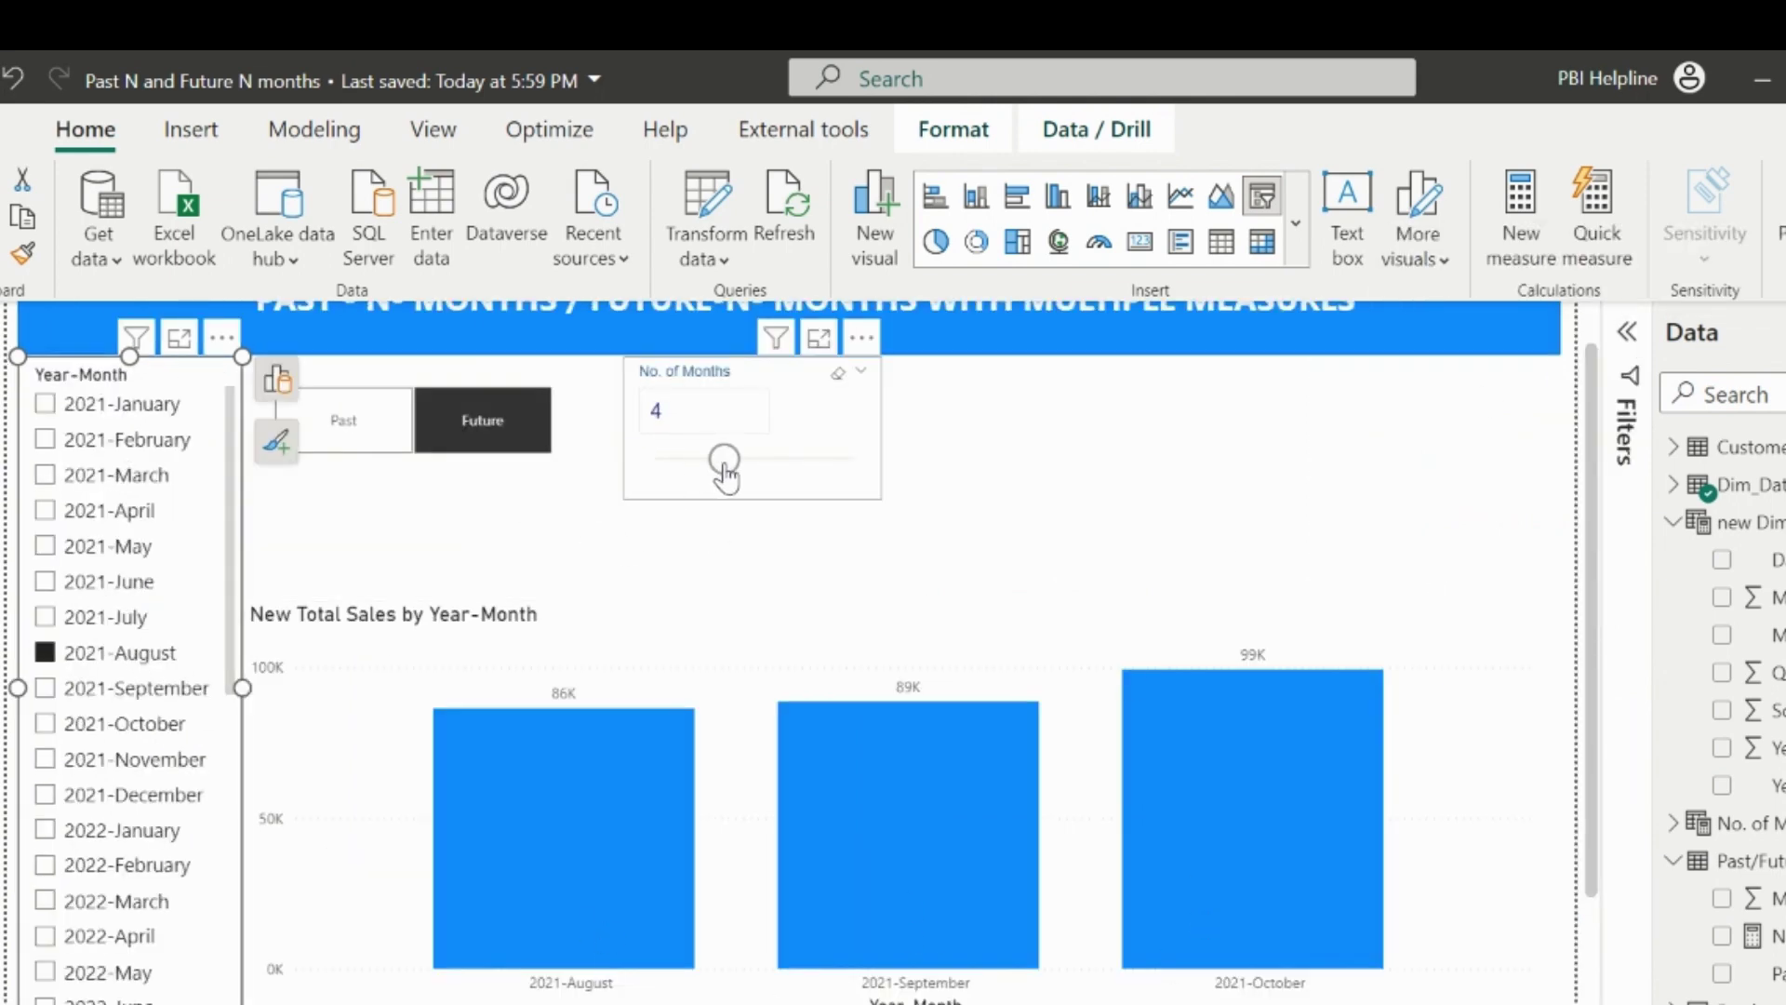
scroll(1148, 558, "down", 1)
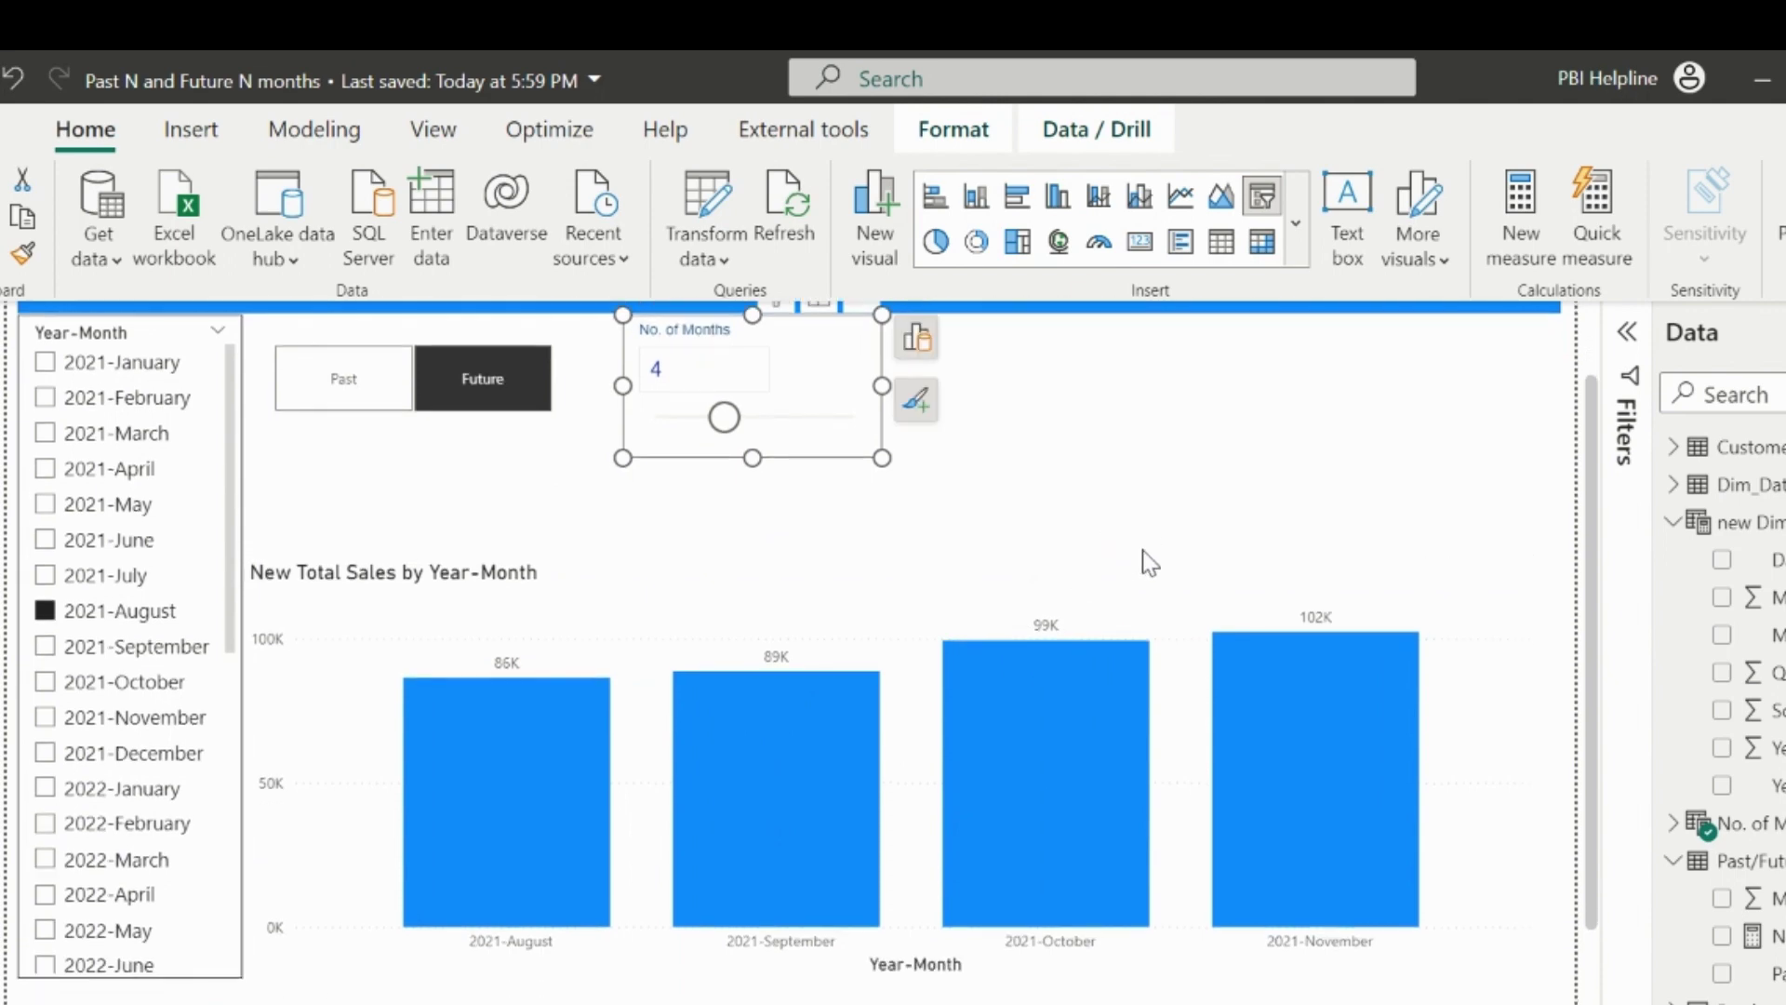
left_click(366, 412)
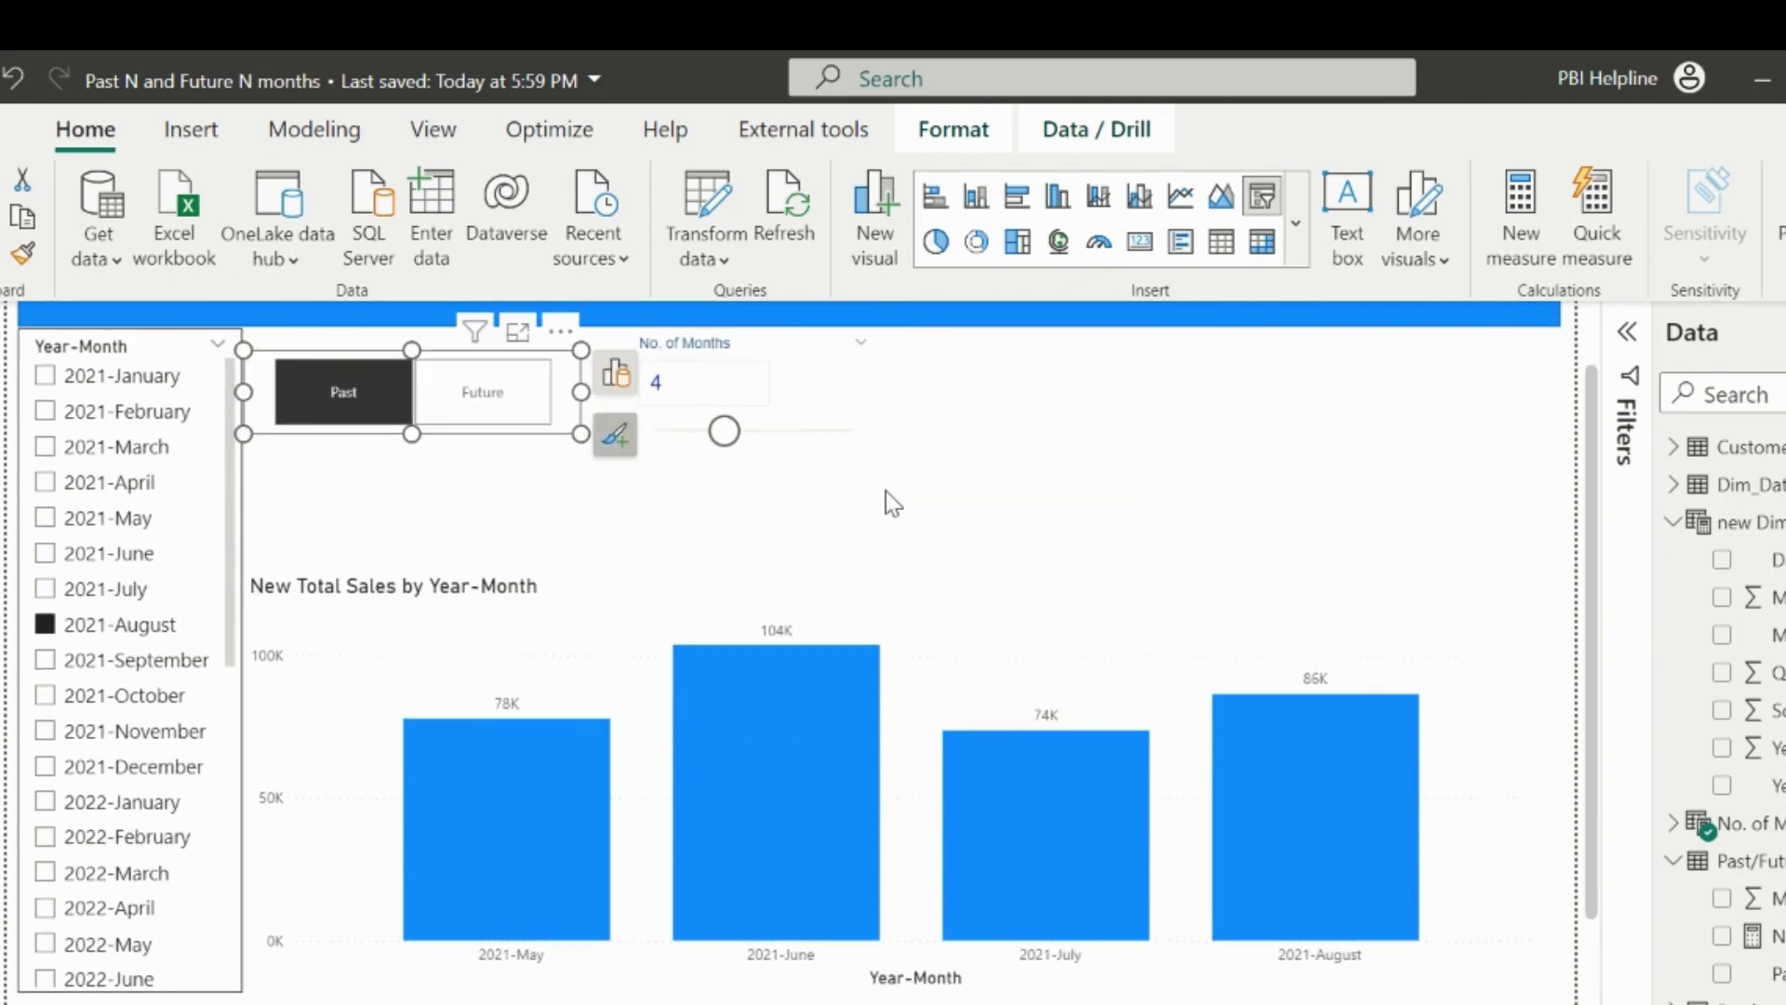
Create a New Total Cost measure by copying New Total Sales with Total Cost.
left_click(1176, 471)
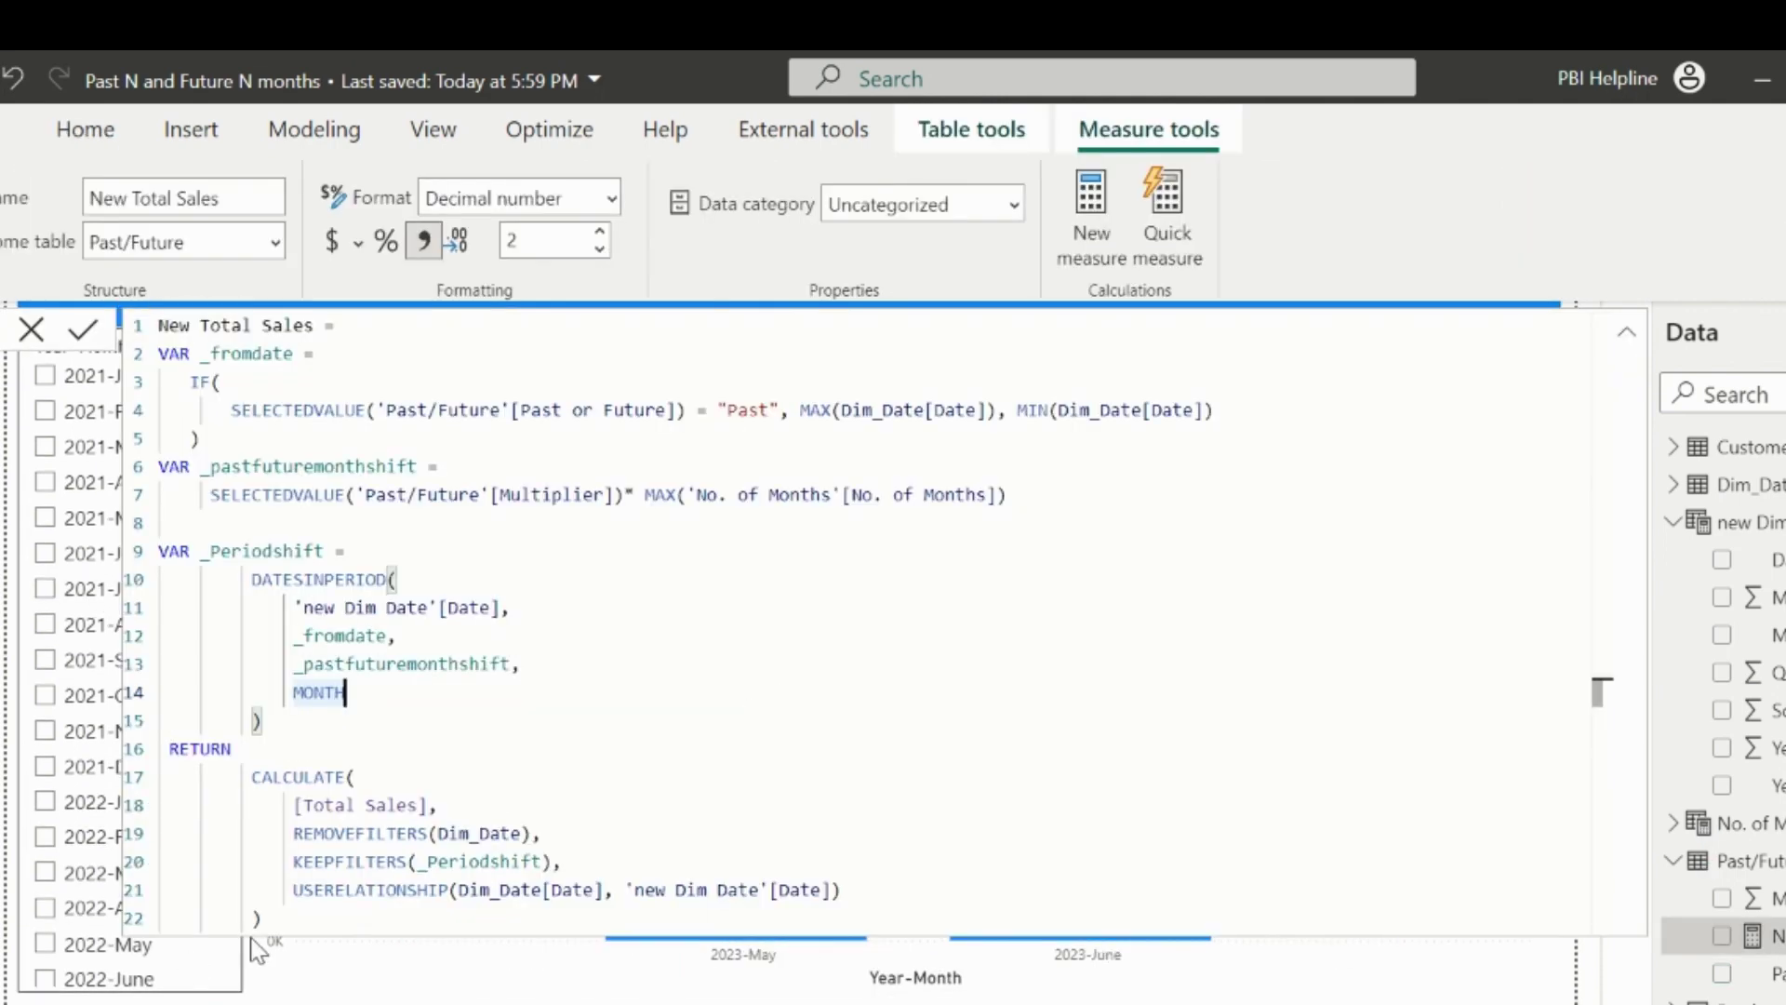
left_click_drag(267, 920, 93, 290)
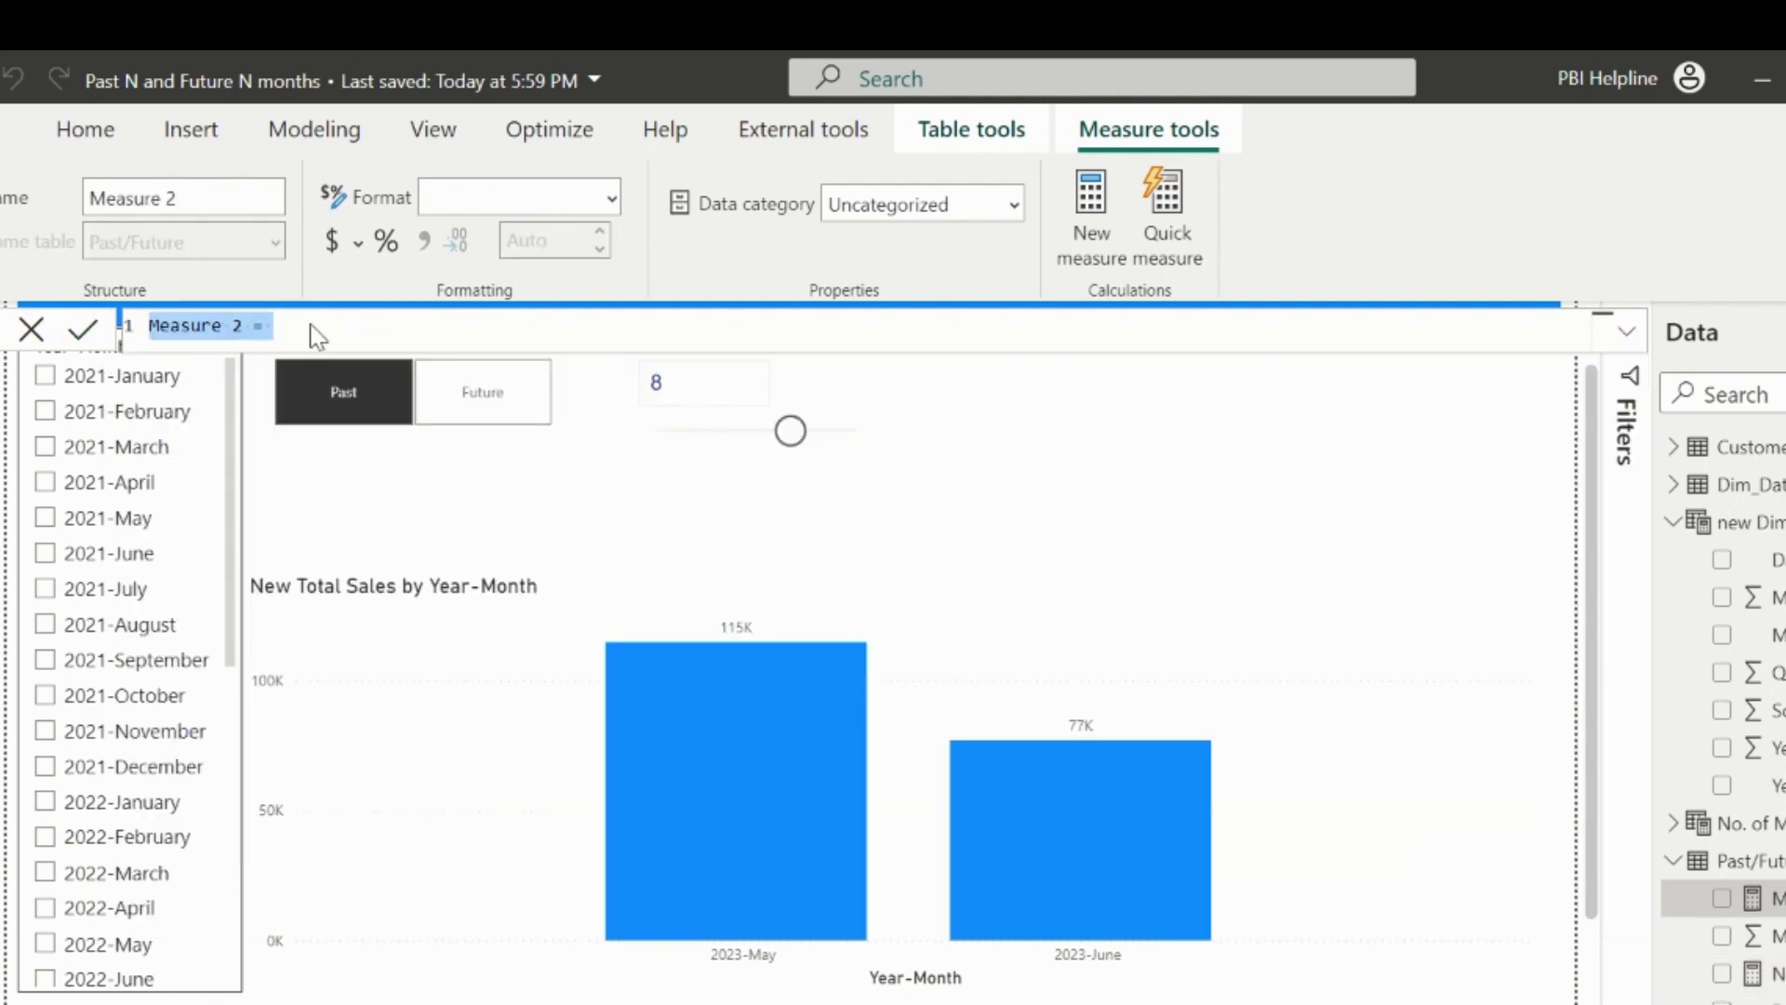
type("New Total Sales = VAR _fromdate =     IF(         SELECTEDVALUE('Past/Future'[Past or Future]) = \"Past\", MAX(Dim_Date[Date]), MIN(Dim_Date[Date])     ) VAR _pastfuturemonthshift =     SELECTEDVALUE('Past/Future'[Multiplier])* MAX('No. of Months'[No. of Months])  VAR _Periodshift =         DATESINPERIOD(             'new Dim Date'[Date],             _fromdate,             _pastfuturemonthshift,             MONTH         )  RETURN         CALCULATE(             [Total Sales],             REMOVEFILTERS(Dim_Date),             KEEPFILTERS(_Periodshift),             USERELATIONSHIP(Dim_Date[Date], 'new Dim Date'[Date])         )")
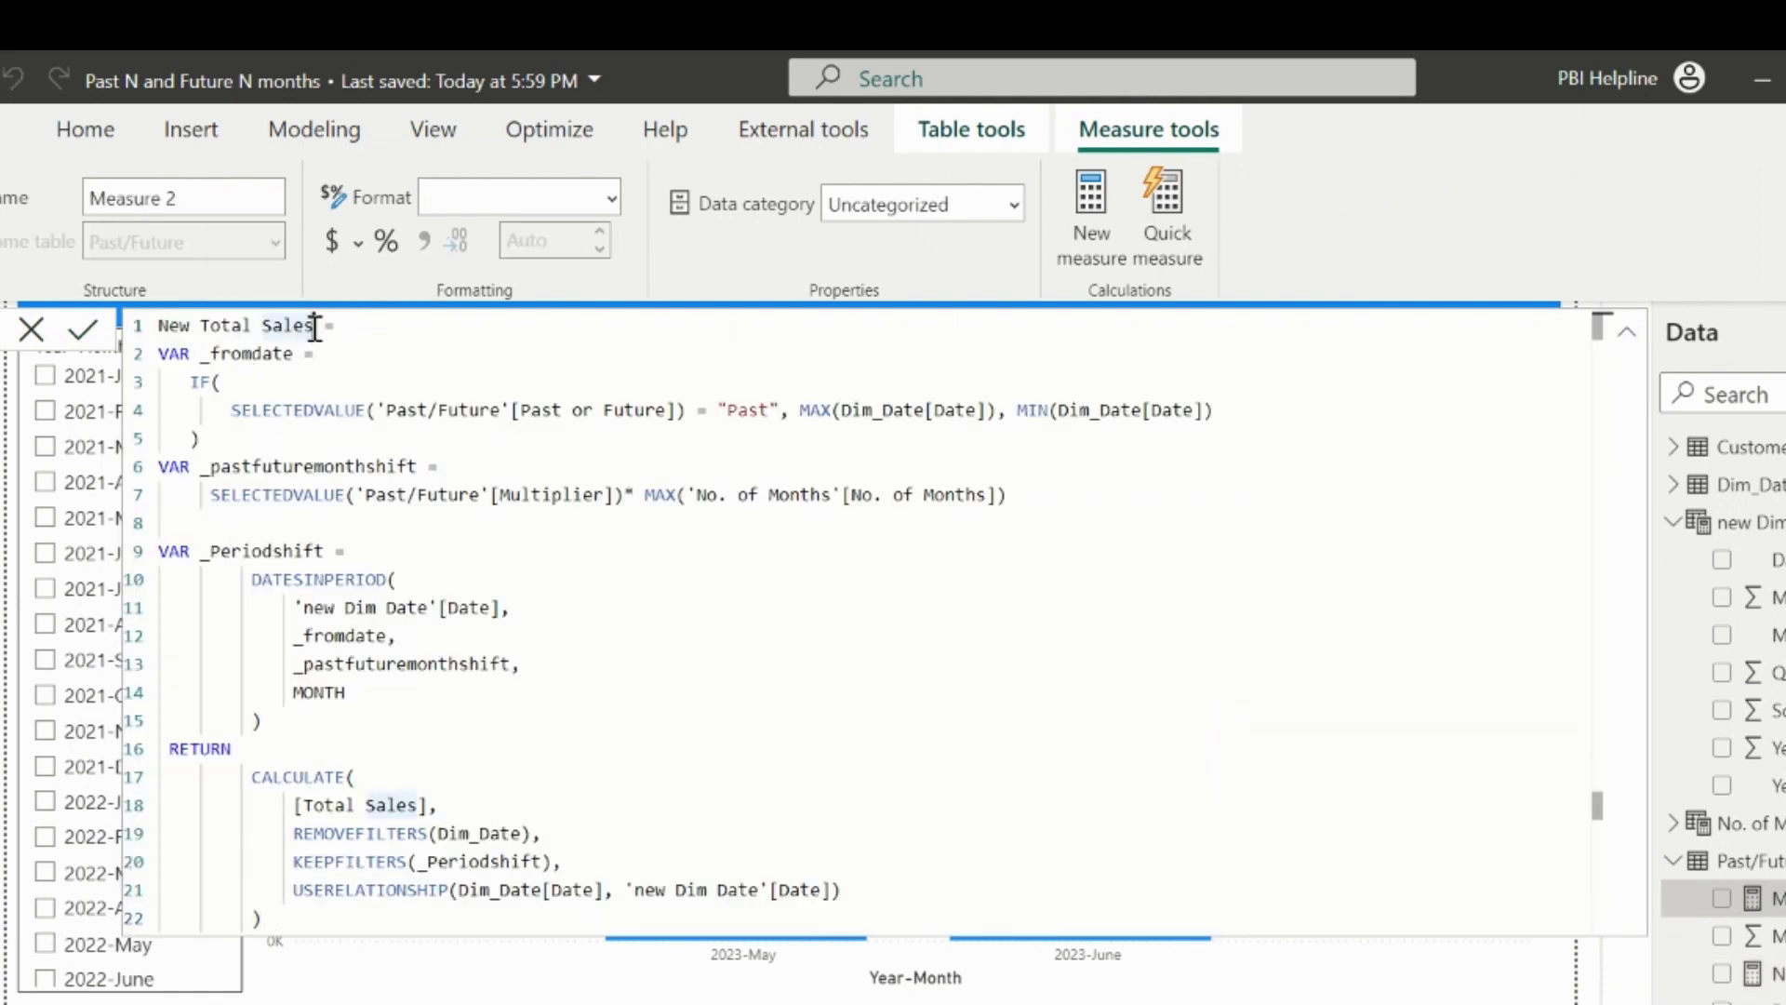
left_click_drag(315, 325, 263, 325)
key("BackSpace")
type("Cost")
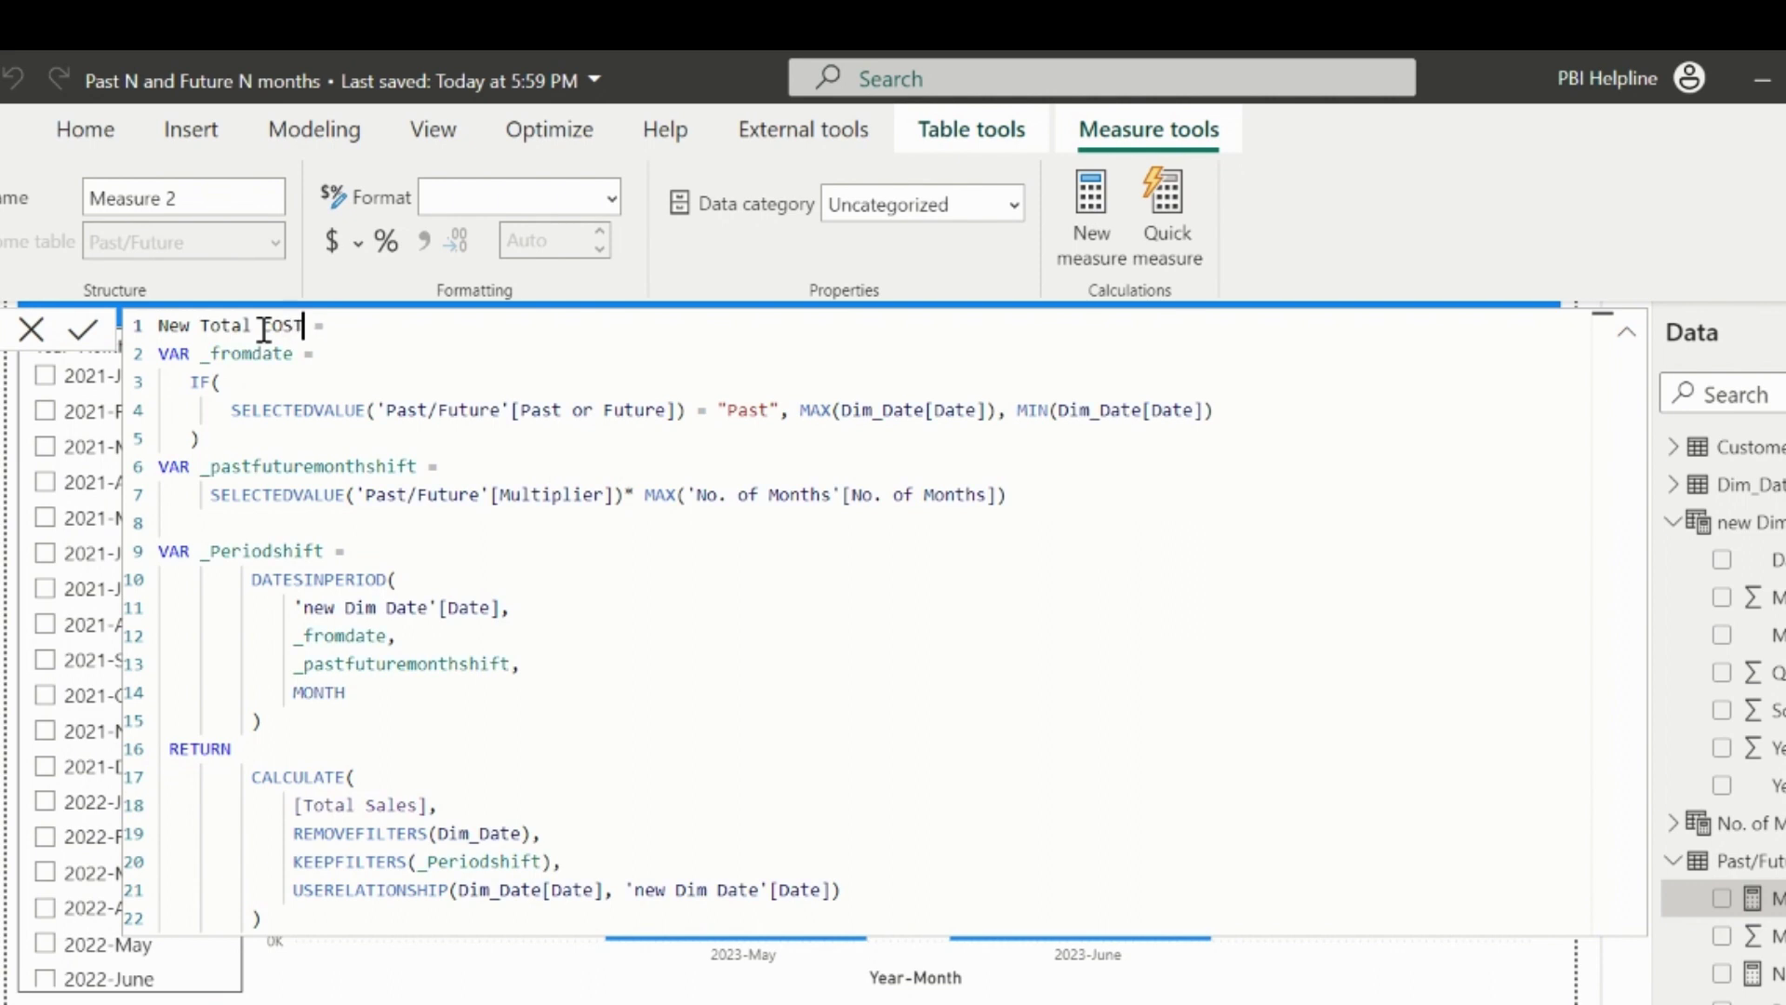
left_click(461, 336)
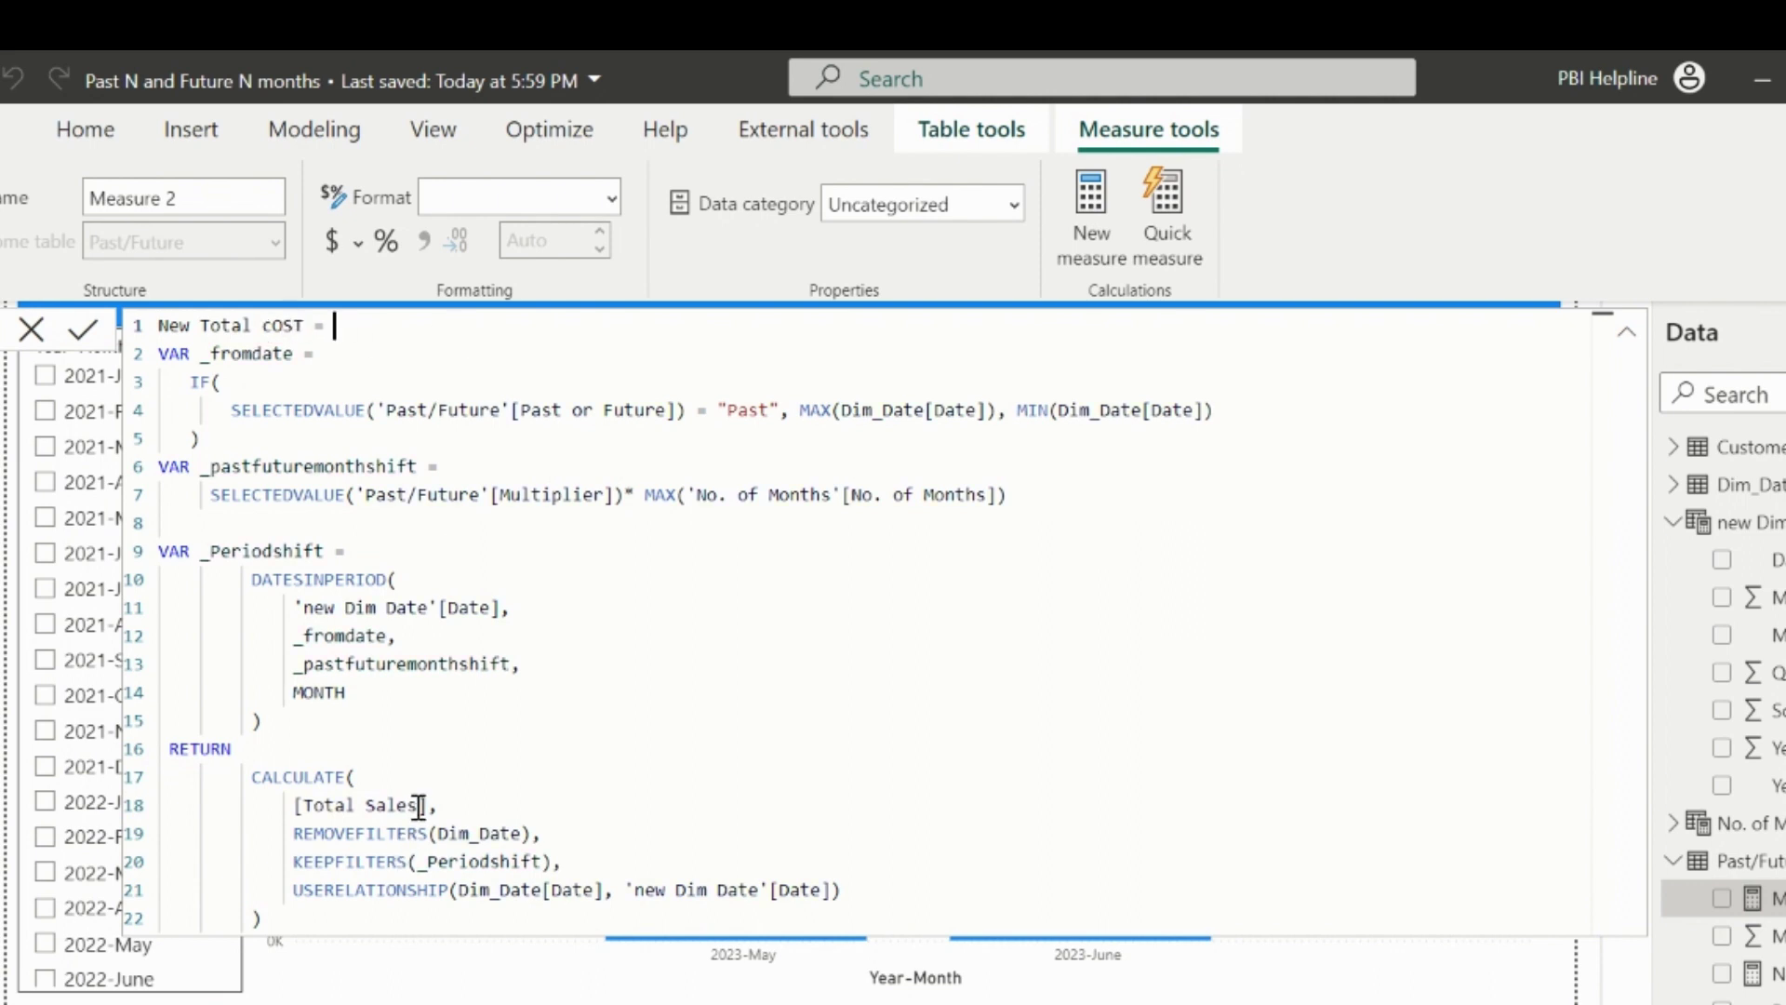
left_click_drag(419, 806, 387, 805)
type("Cost")
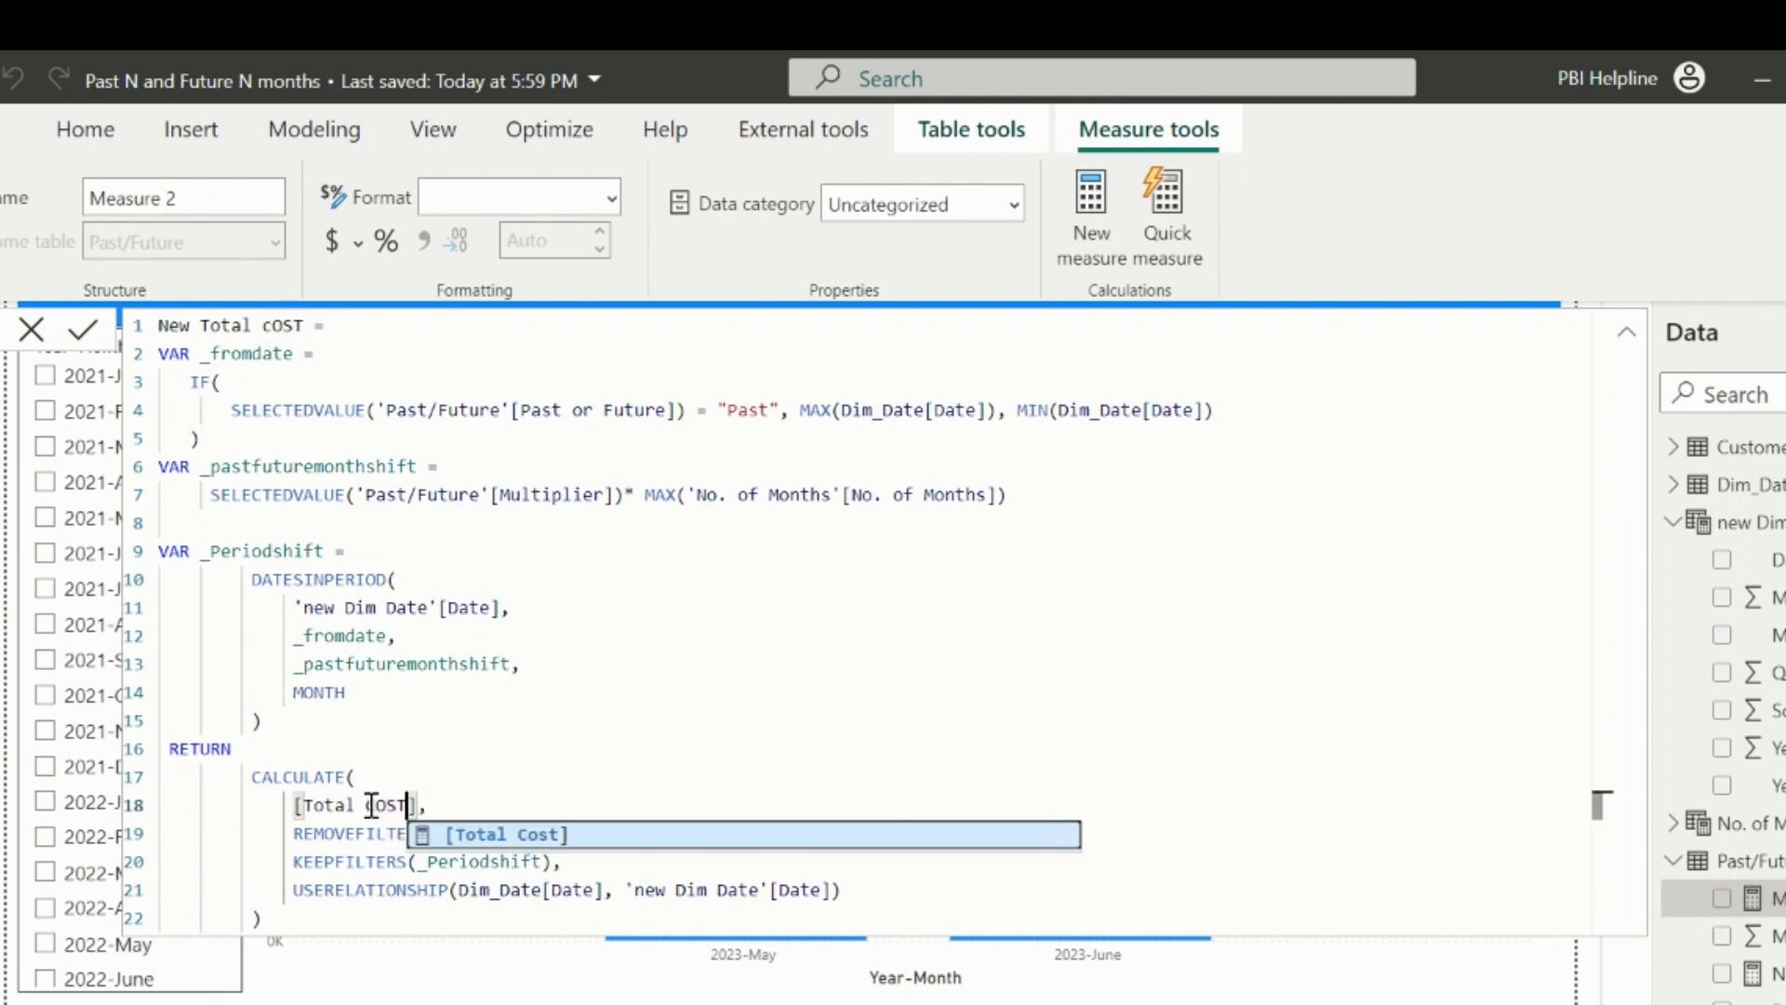
key("Escape")
Name the new measure 'New Total profit' and start [New Total Sales] - [New Total cOST].
left_click_drag(248, 325, 126, 337)
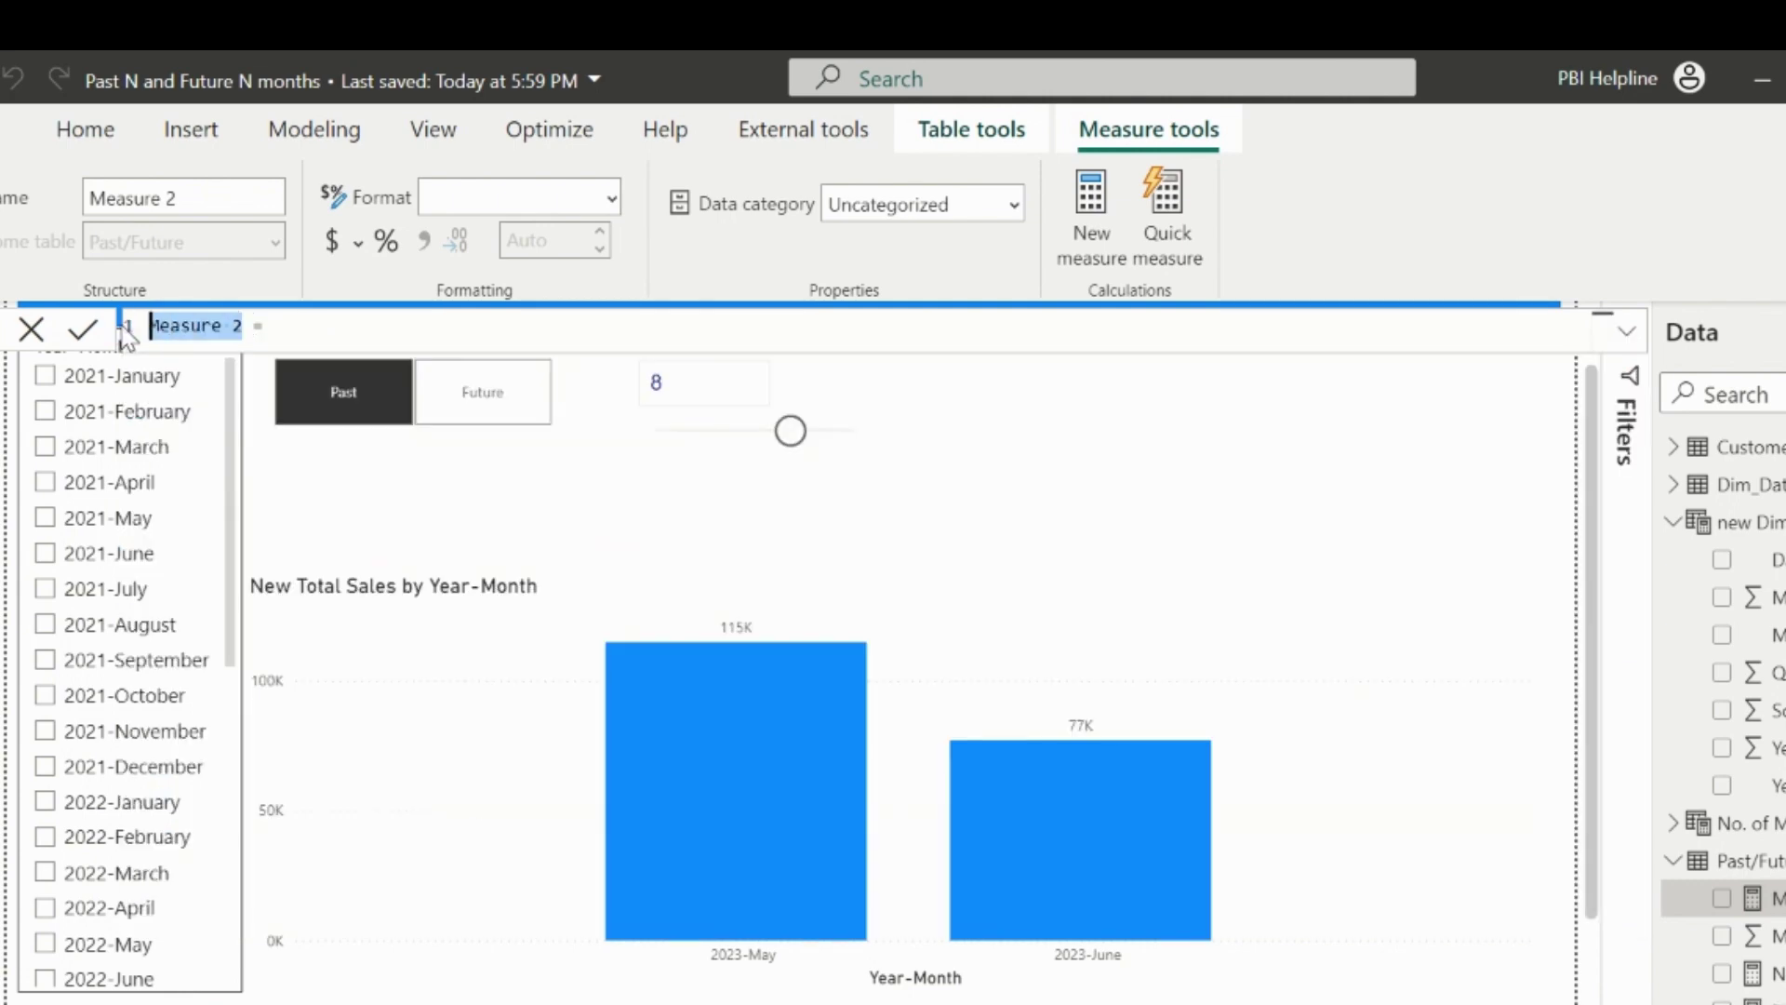
type("New ")
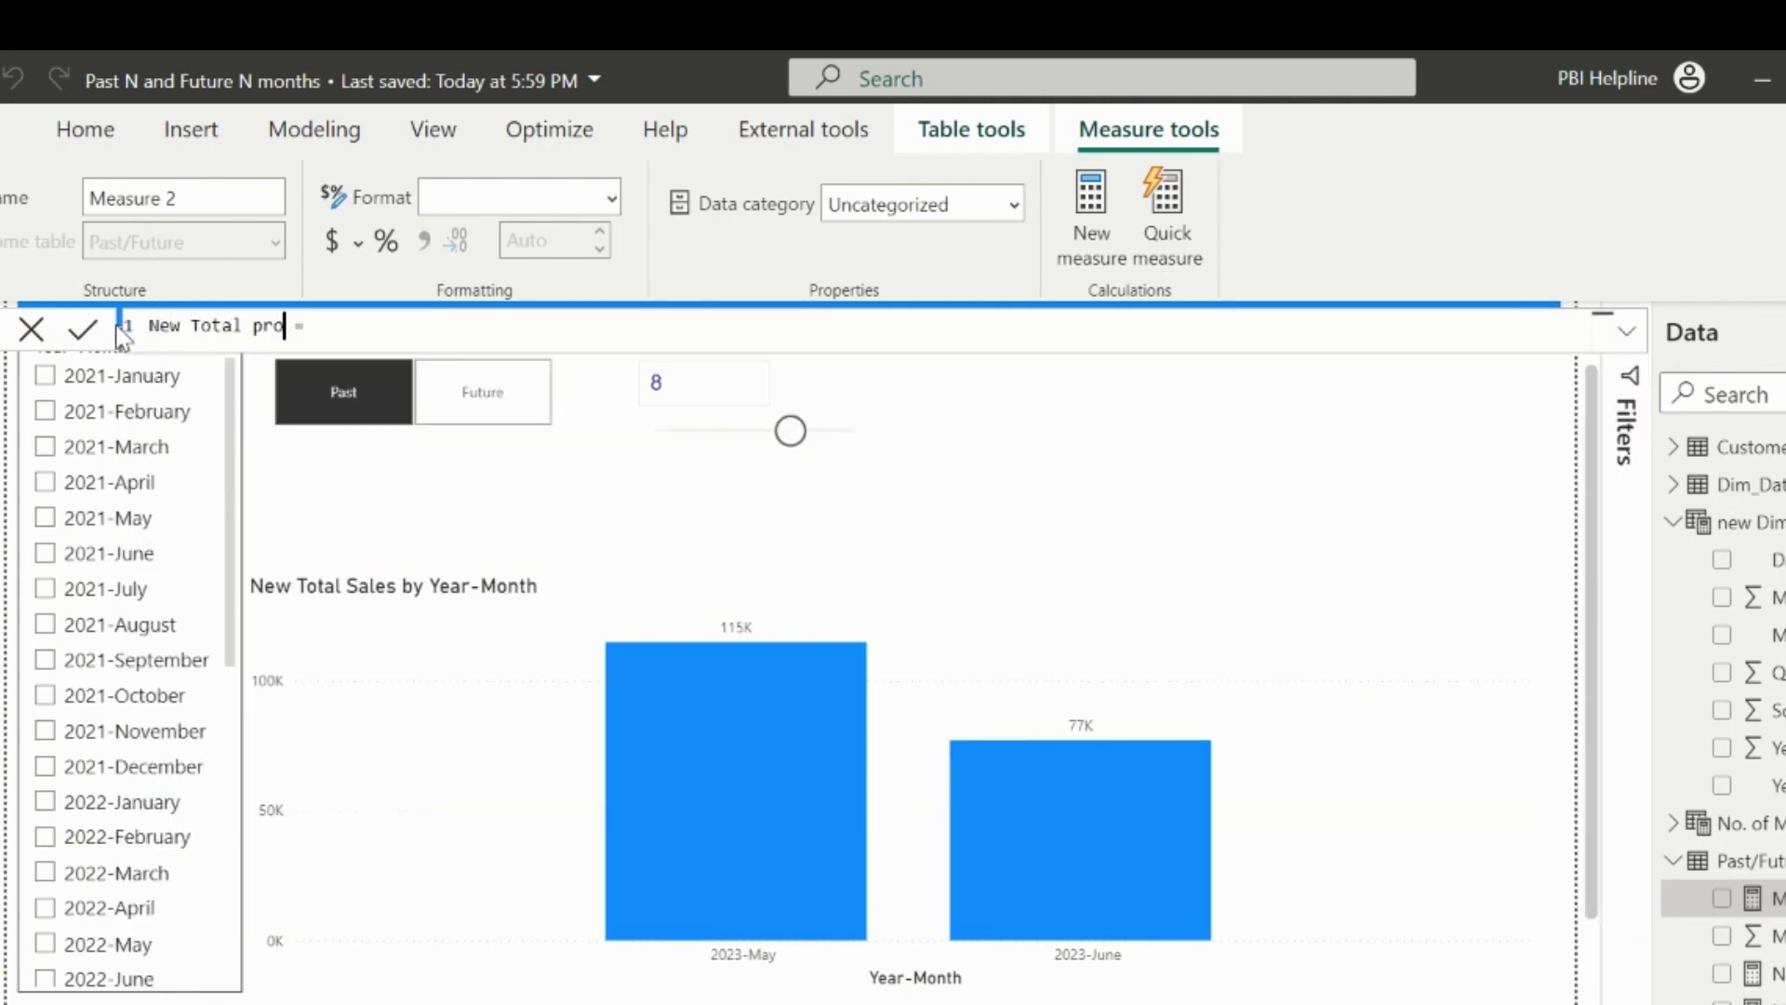
type("Total profit")
left_click(407, 325)
type("new")
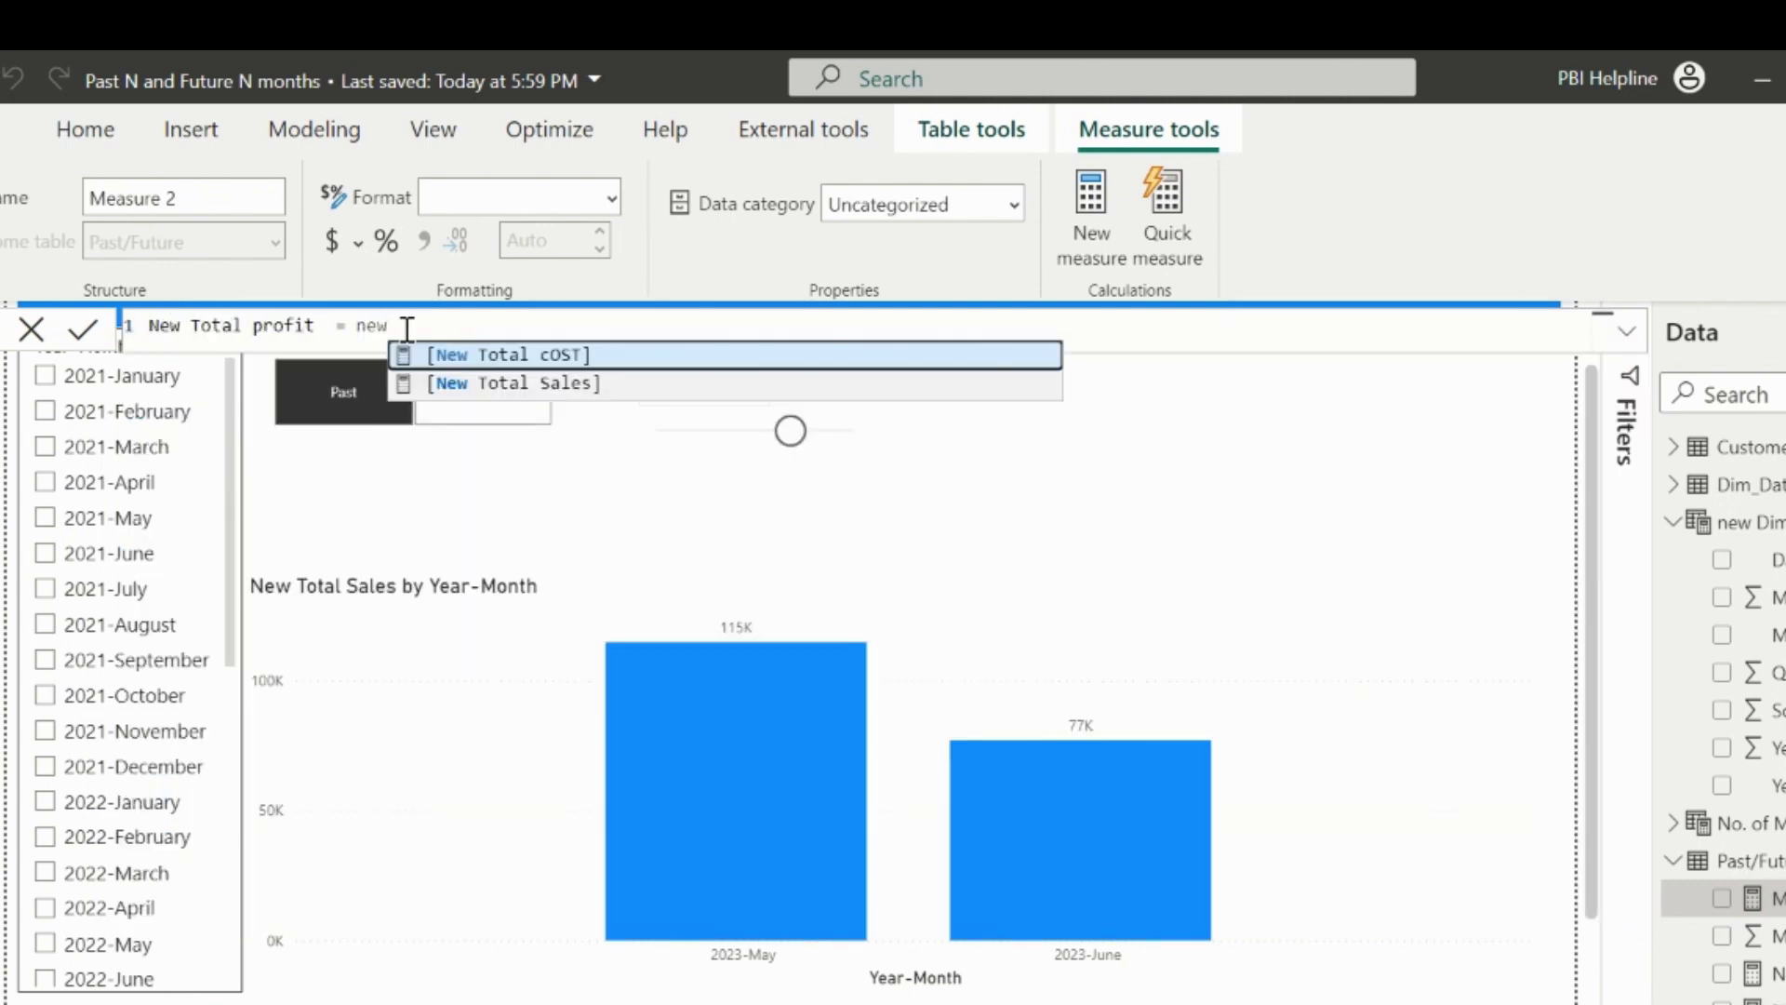
key("Down")
key("Tab")
type("- new")
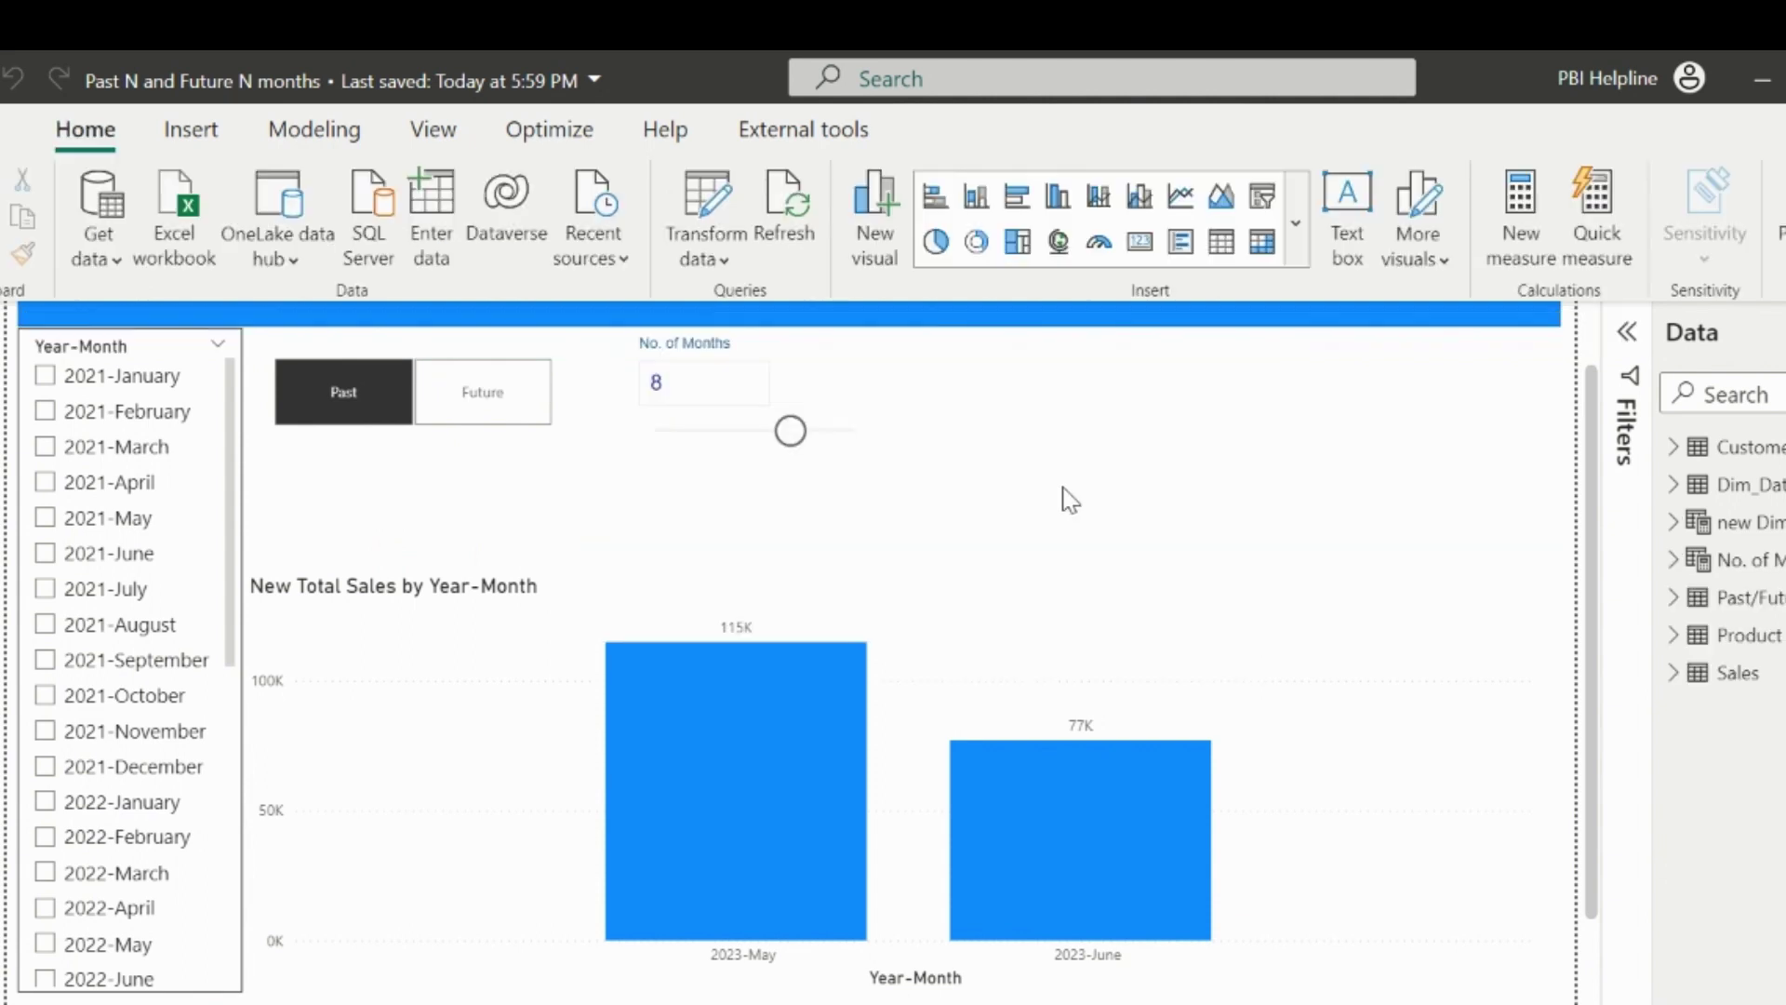
Start a fields parameter with New Total Sales, New Total cOST and New Total profit.
left_click(346, 136)
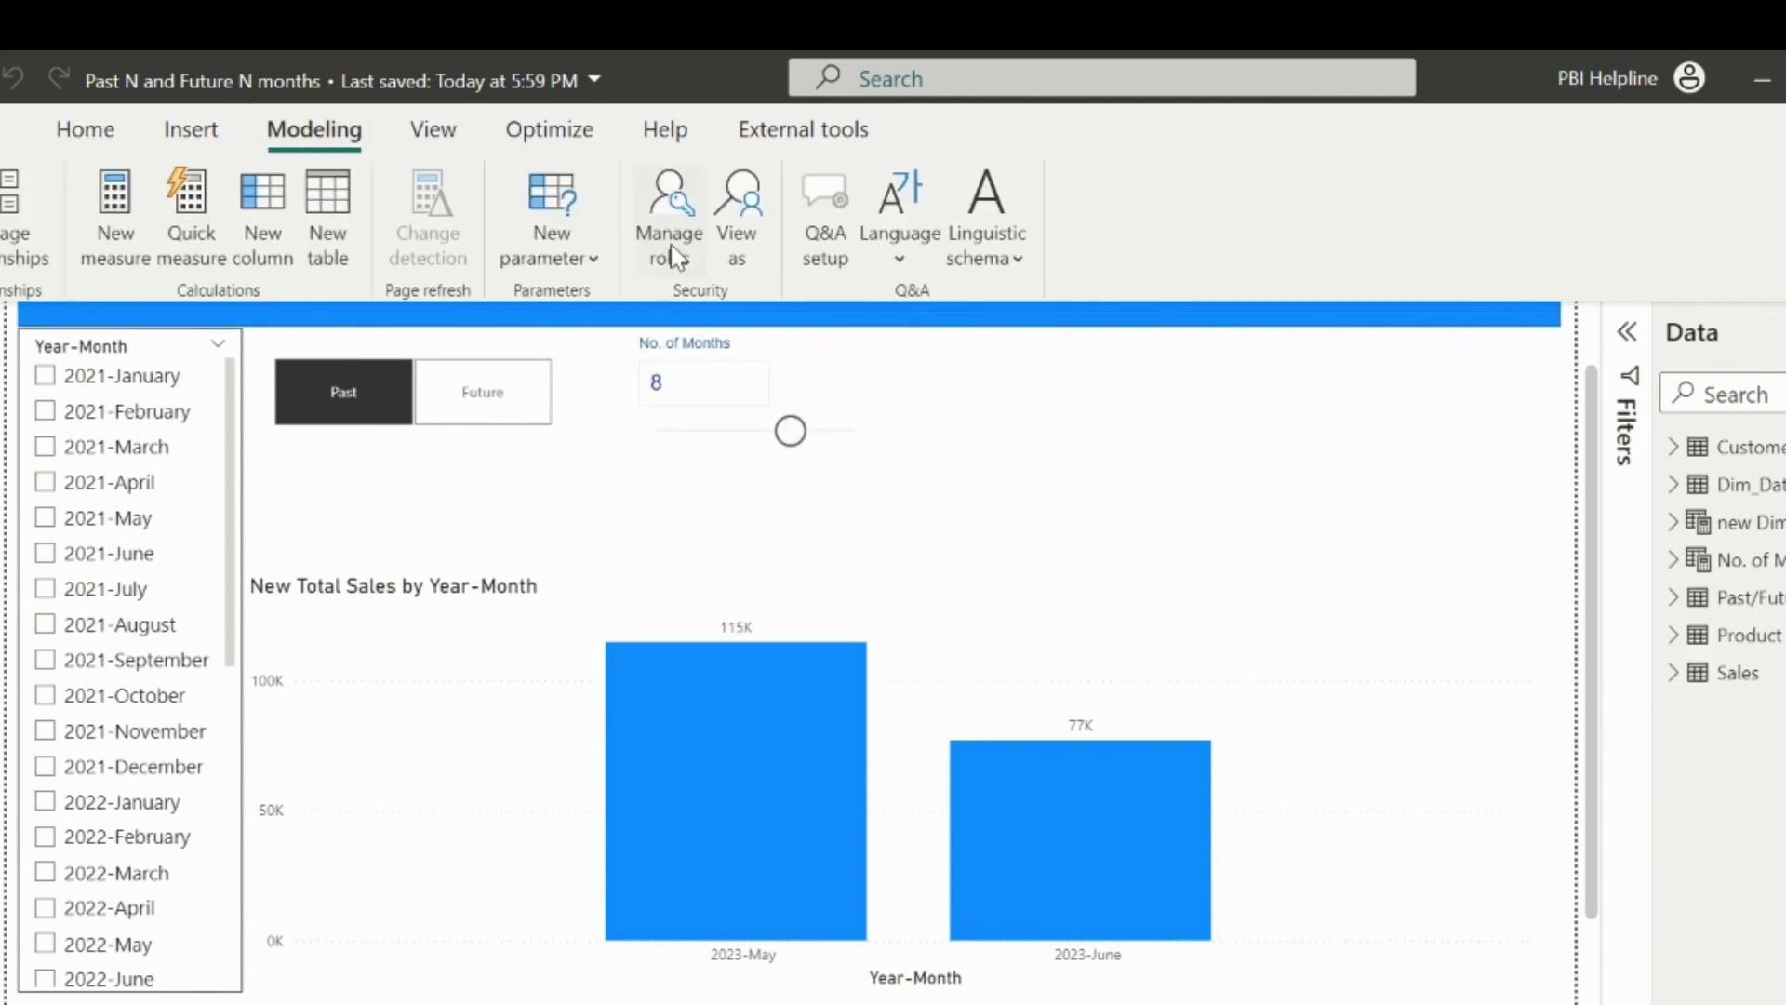
left_click(561, 262)
left_click(576, 367)
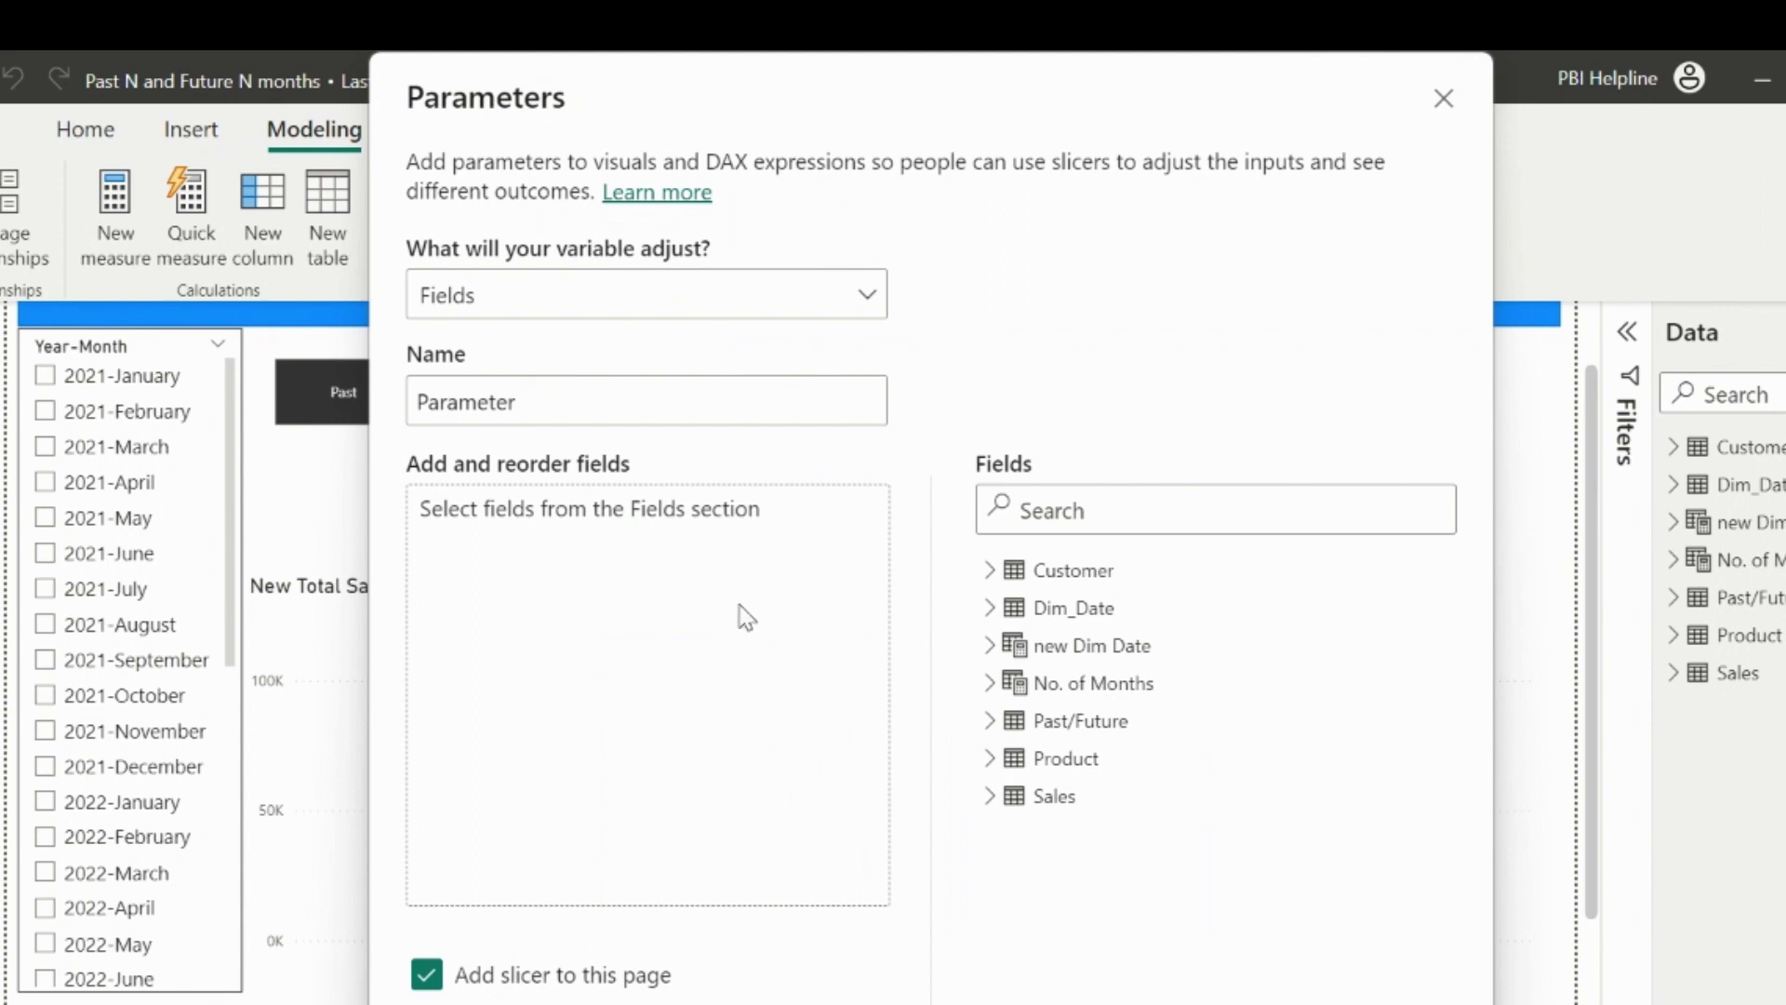
left_click(997, 718)
left_click(1153, 868)
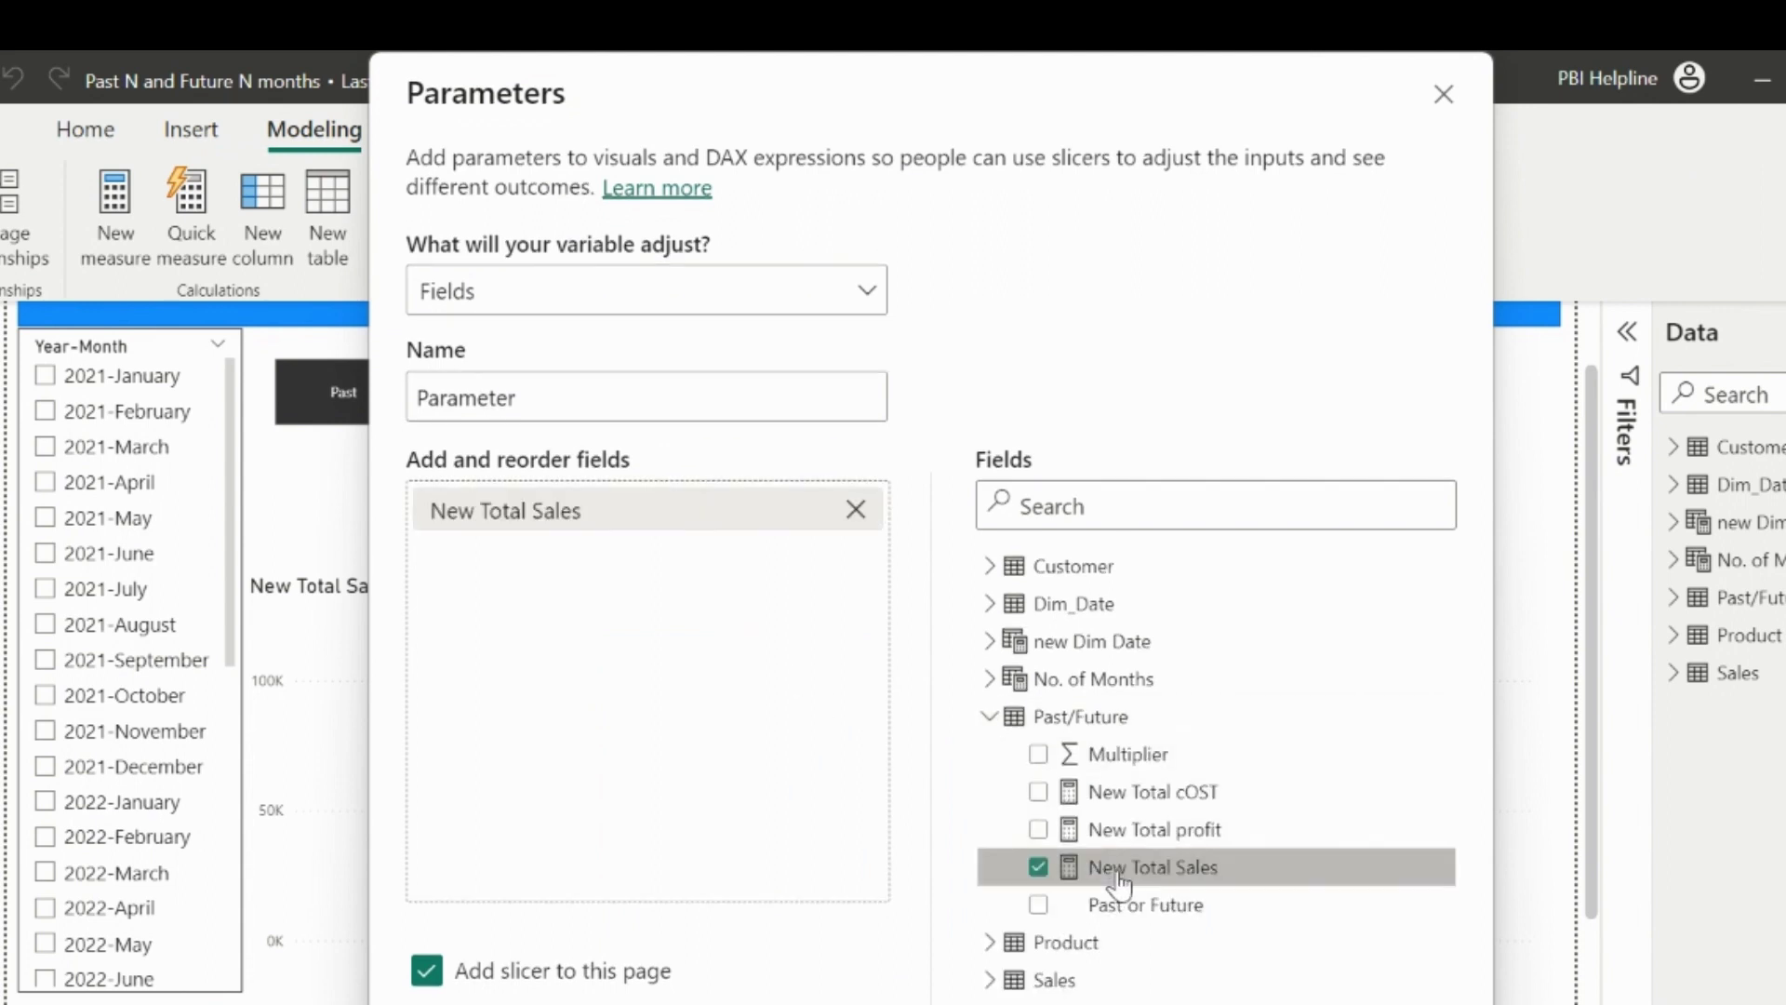
left_click(1137, 795)
left_click(1140, 829)
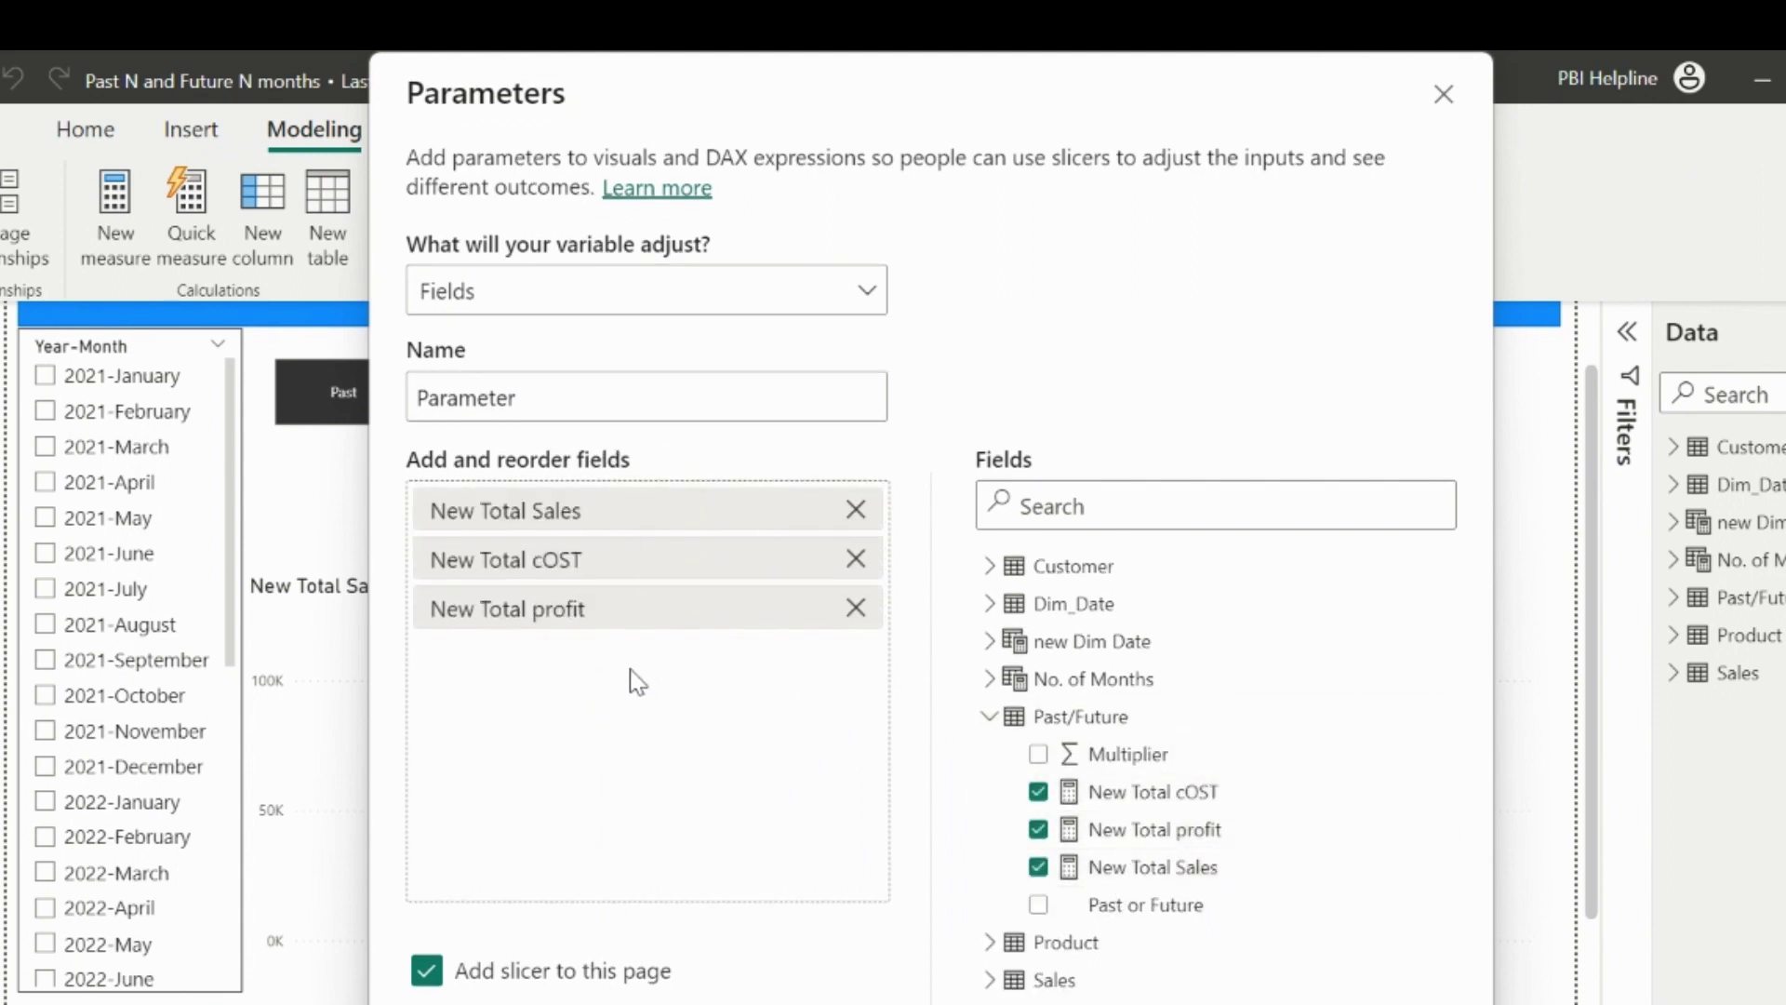
Name the parameter Select KPI and rename entries to Total Sales., Total Cost., Total profit.
double_click(465, 397)
type("Select KPI")
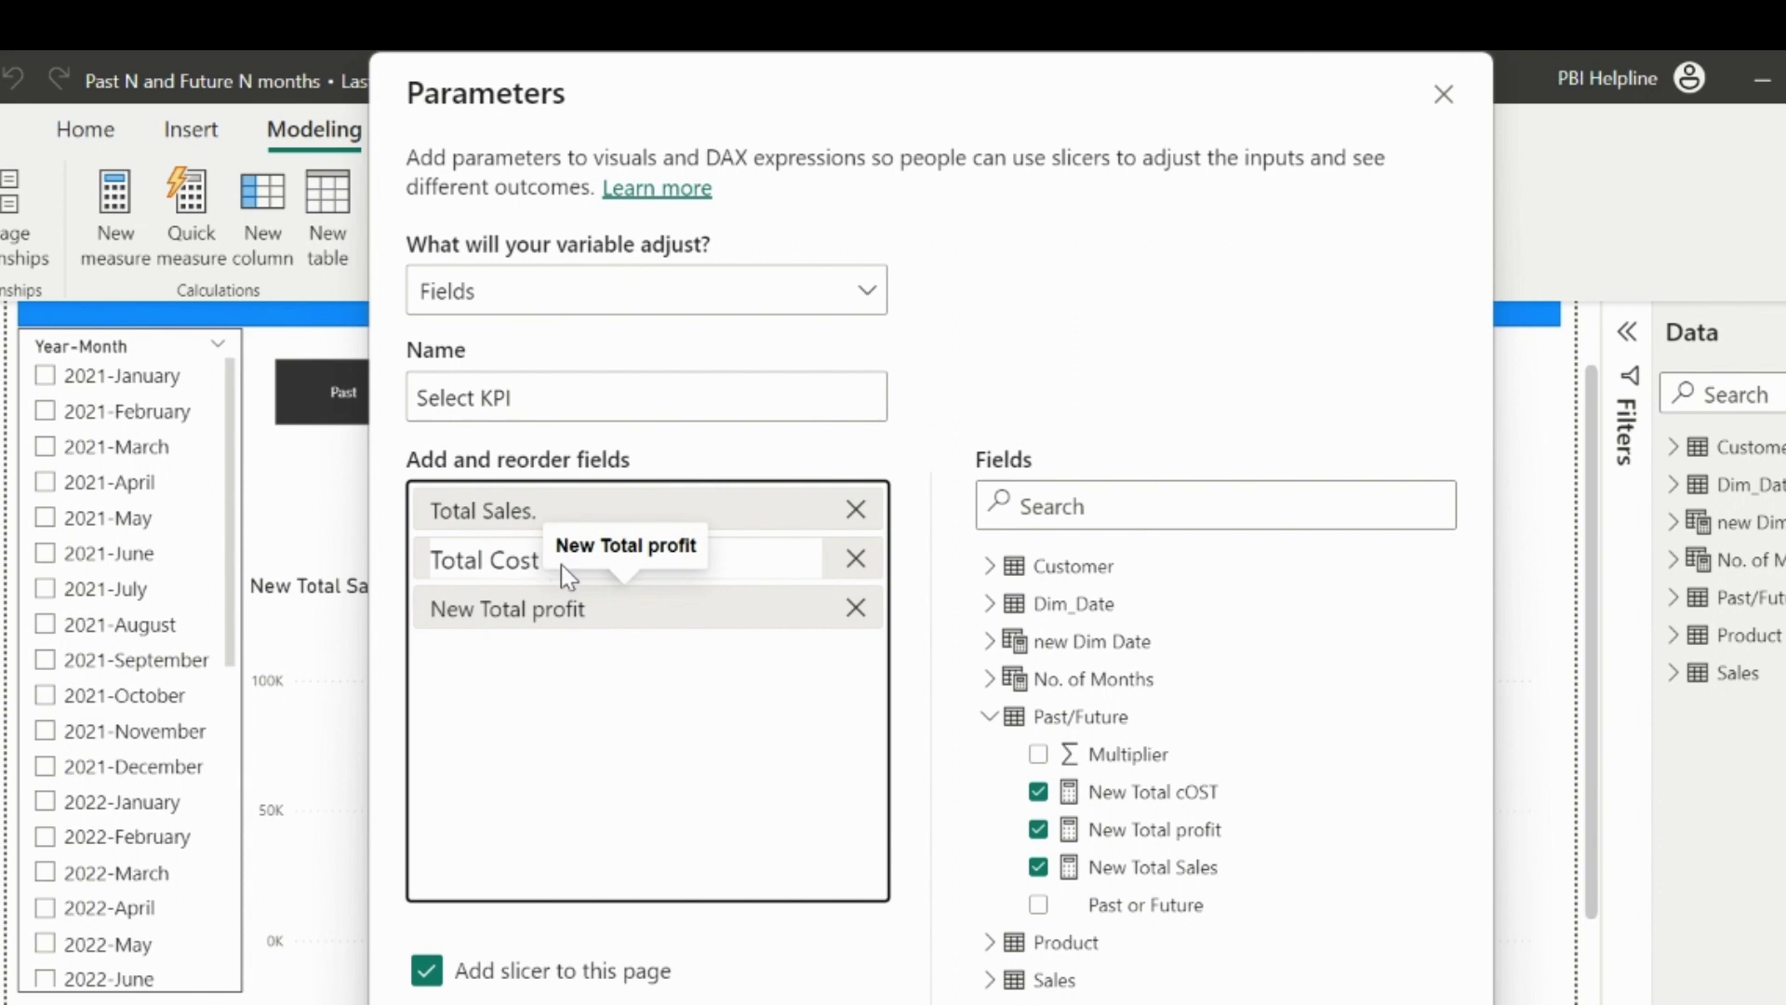
type(".")
left_click(501, 661)
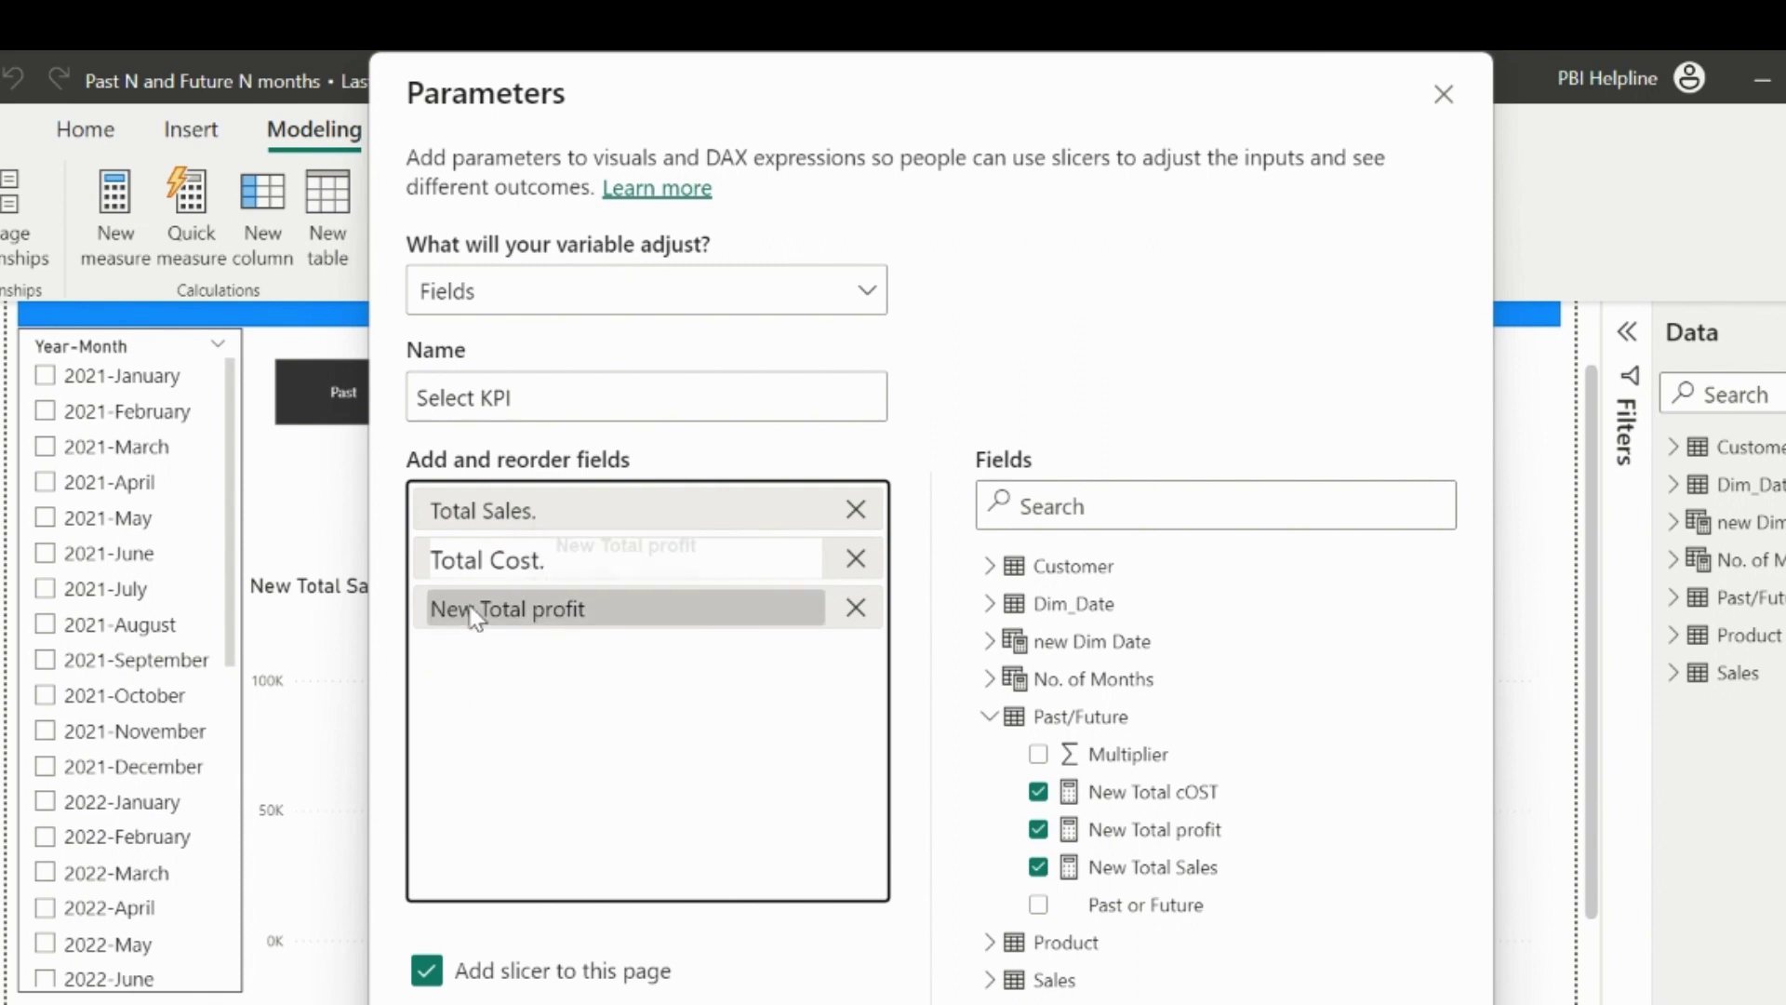
double_click(473, 609)
left_click(490, 612)
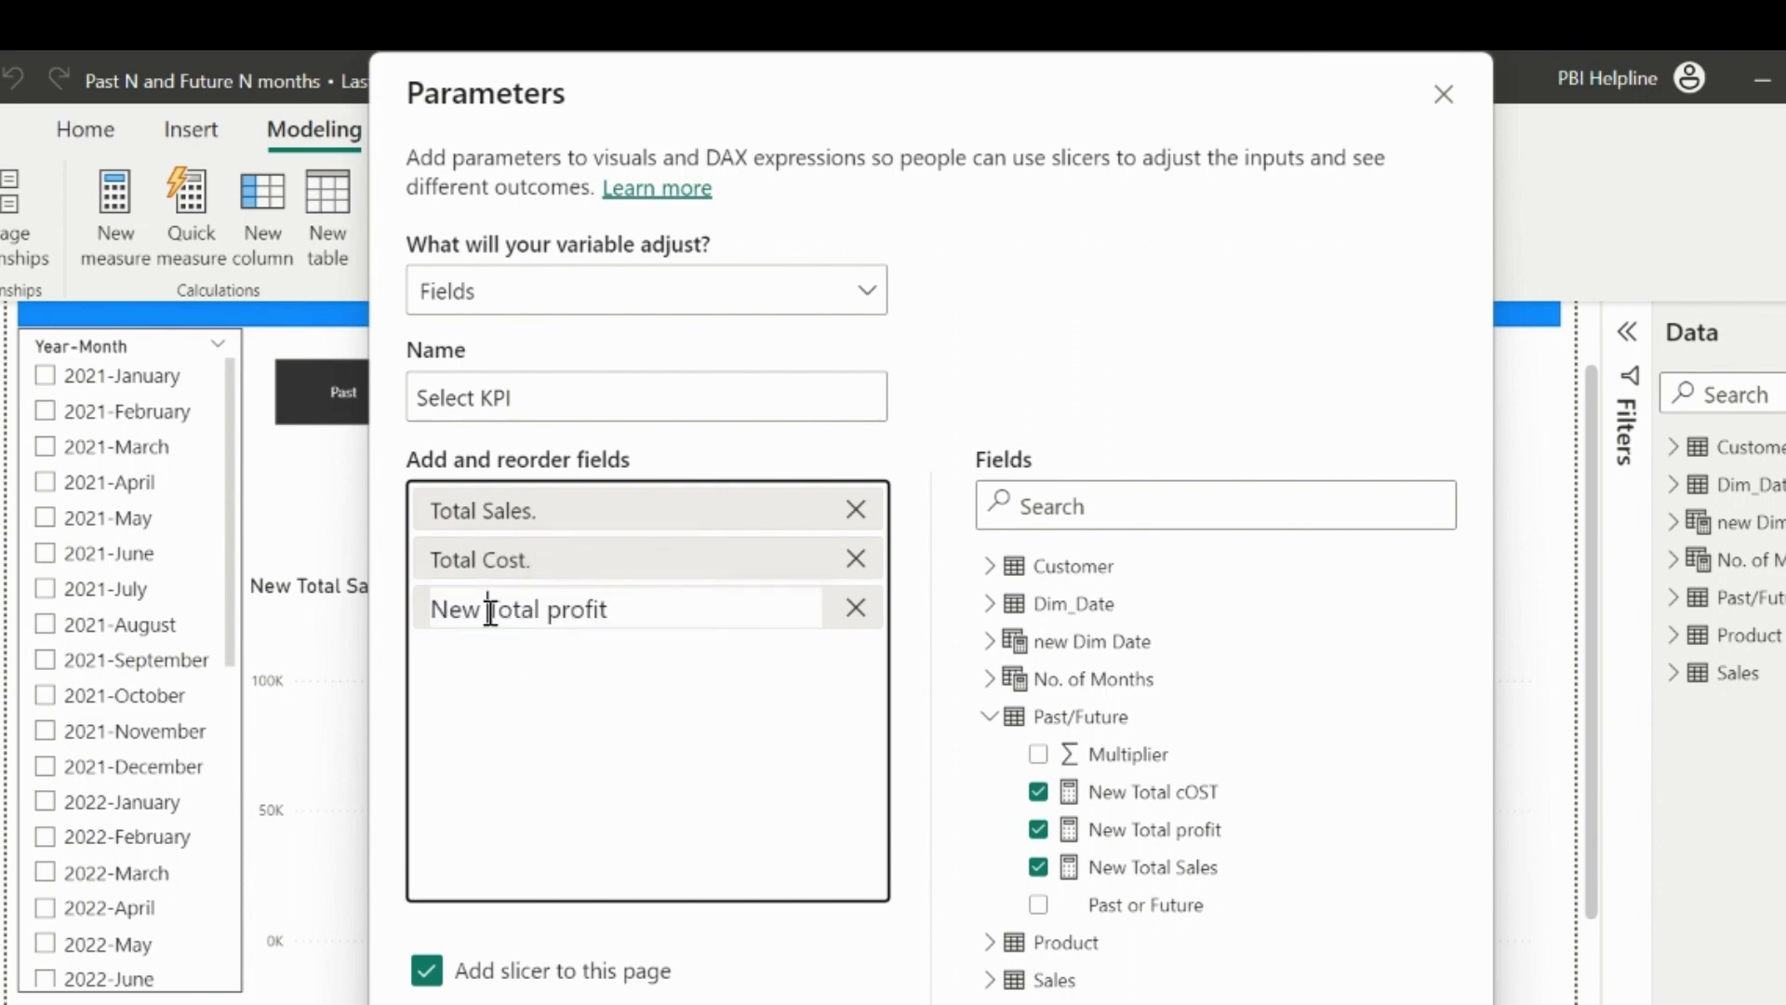
double_click(440, 610)
key("BackSpace")
type(".")
left_click_drag(622, 568, 562, 701)
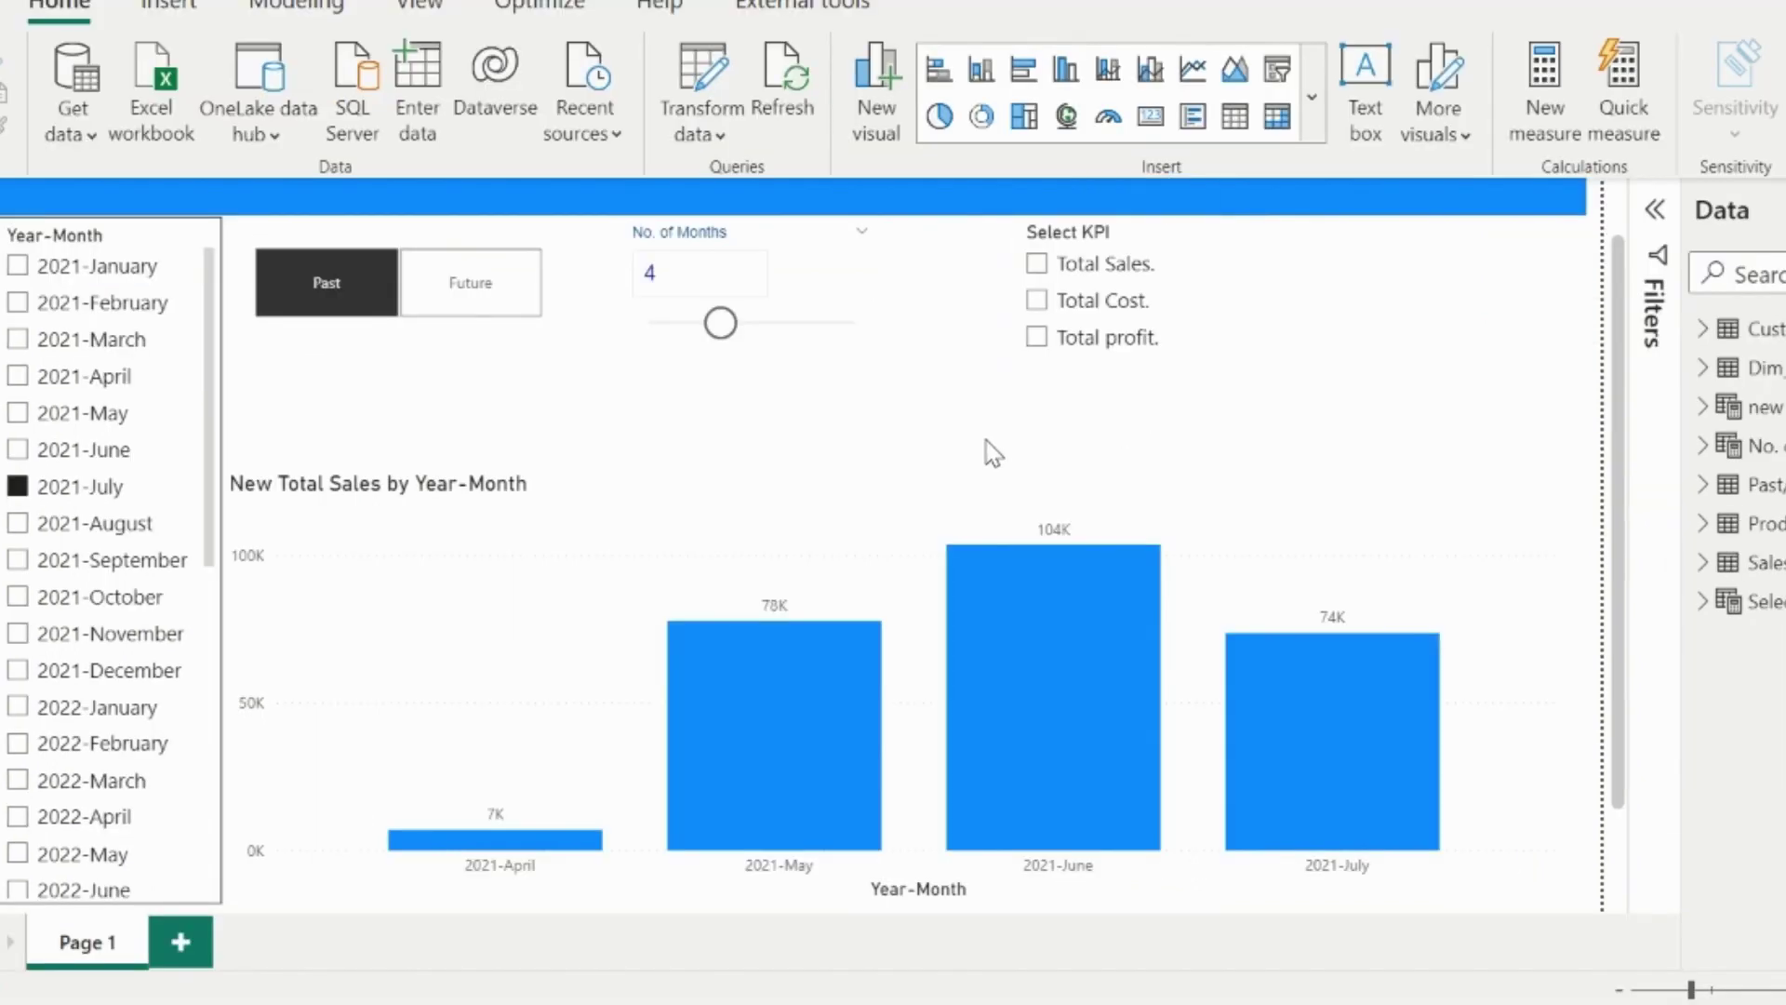
Replace the column chart's Y-axis field with the Select KPI parameter.
left_click(1172, 488)
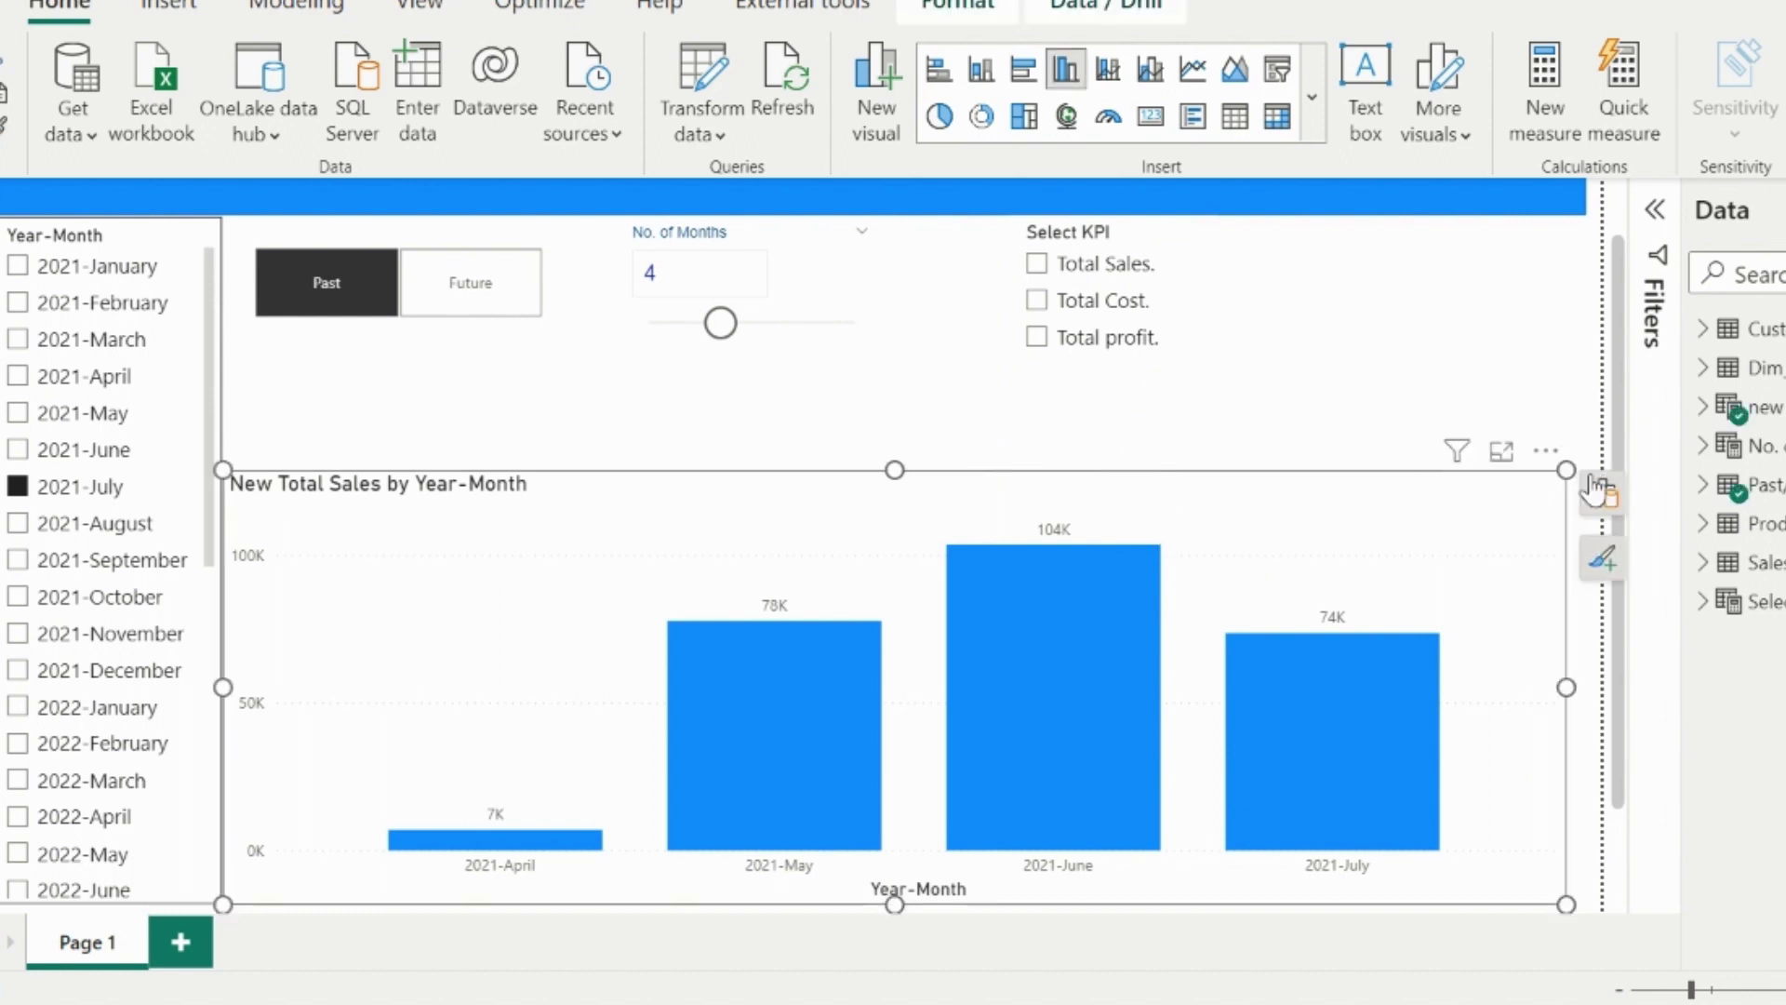
left_click(1602, 493)
scroll(1414, 670, "down", 3)
left_click(1509, 655)
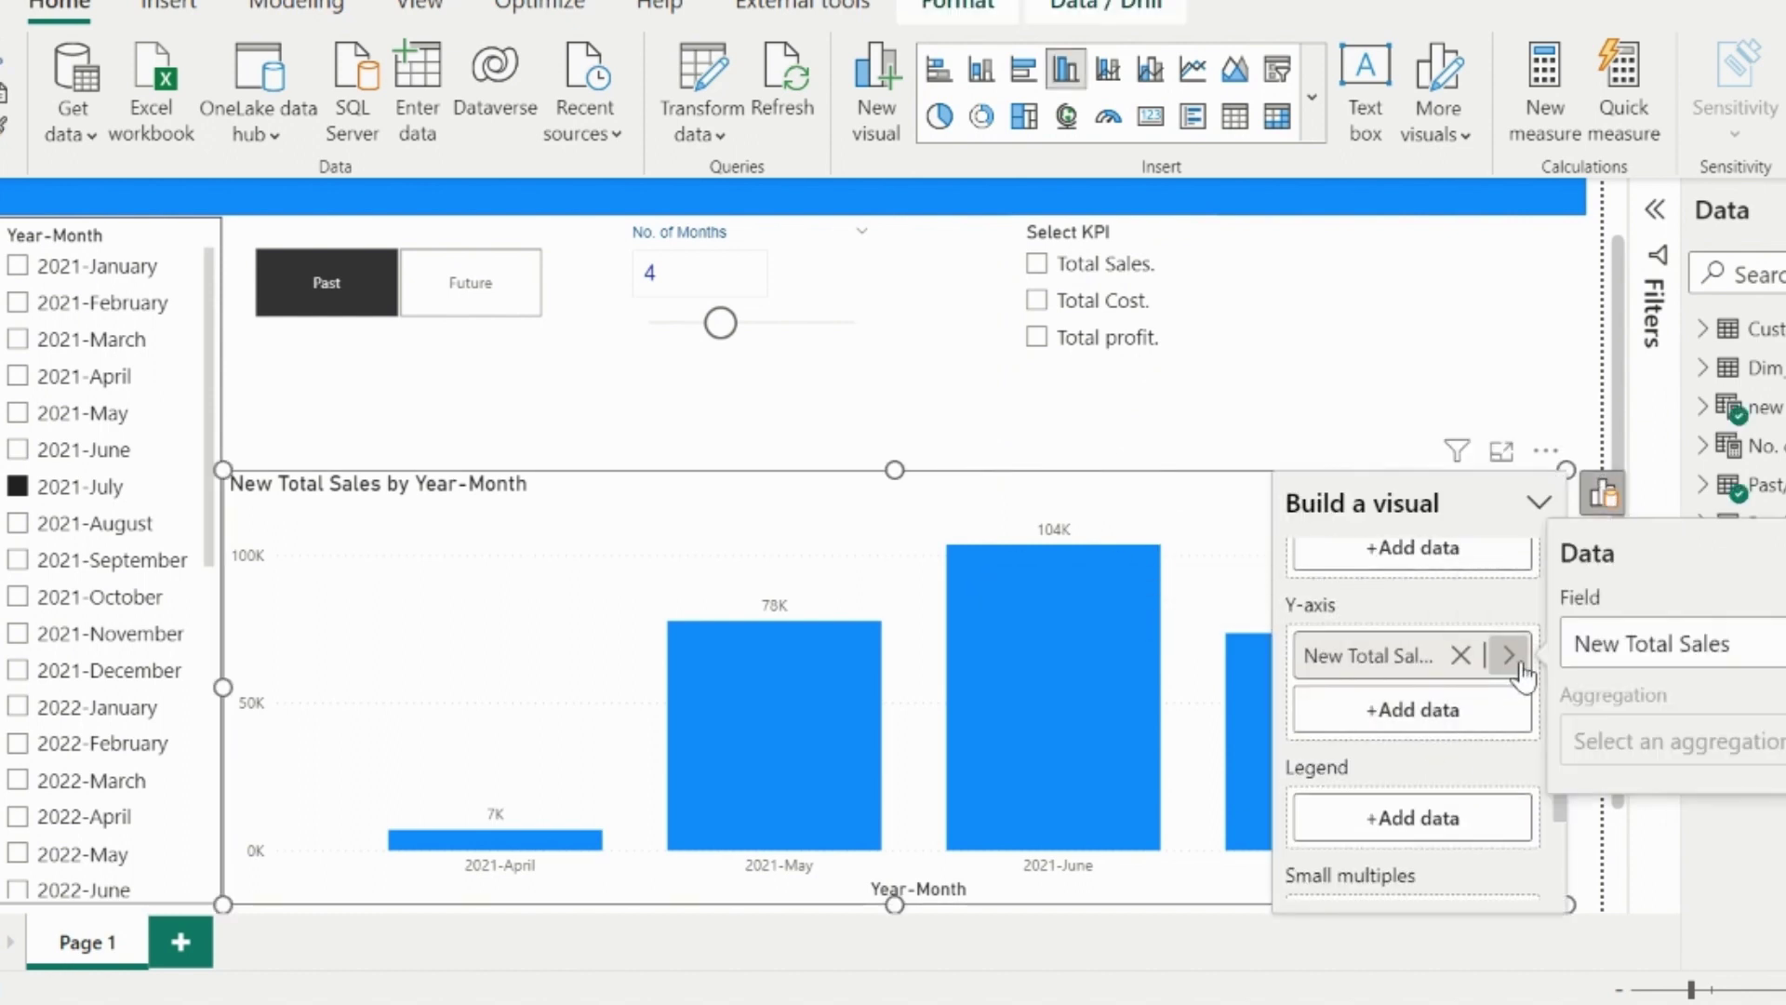
left_click(1589, 226)
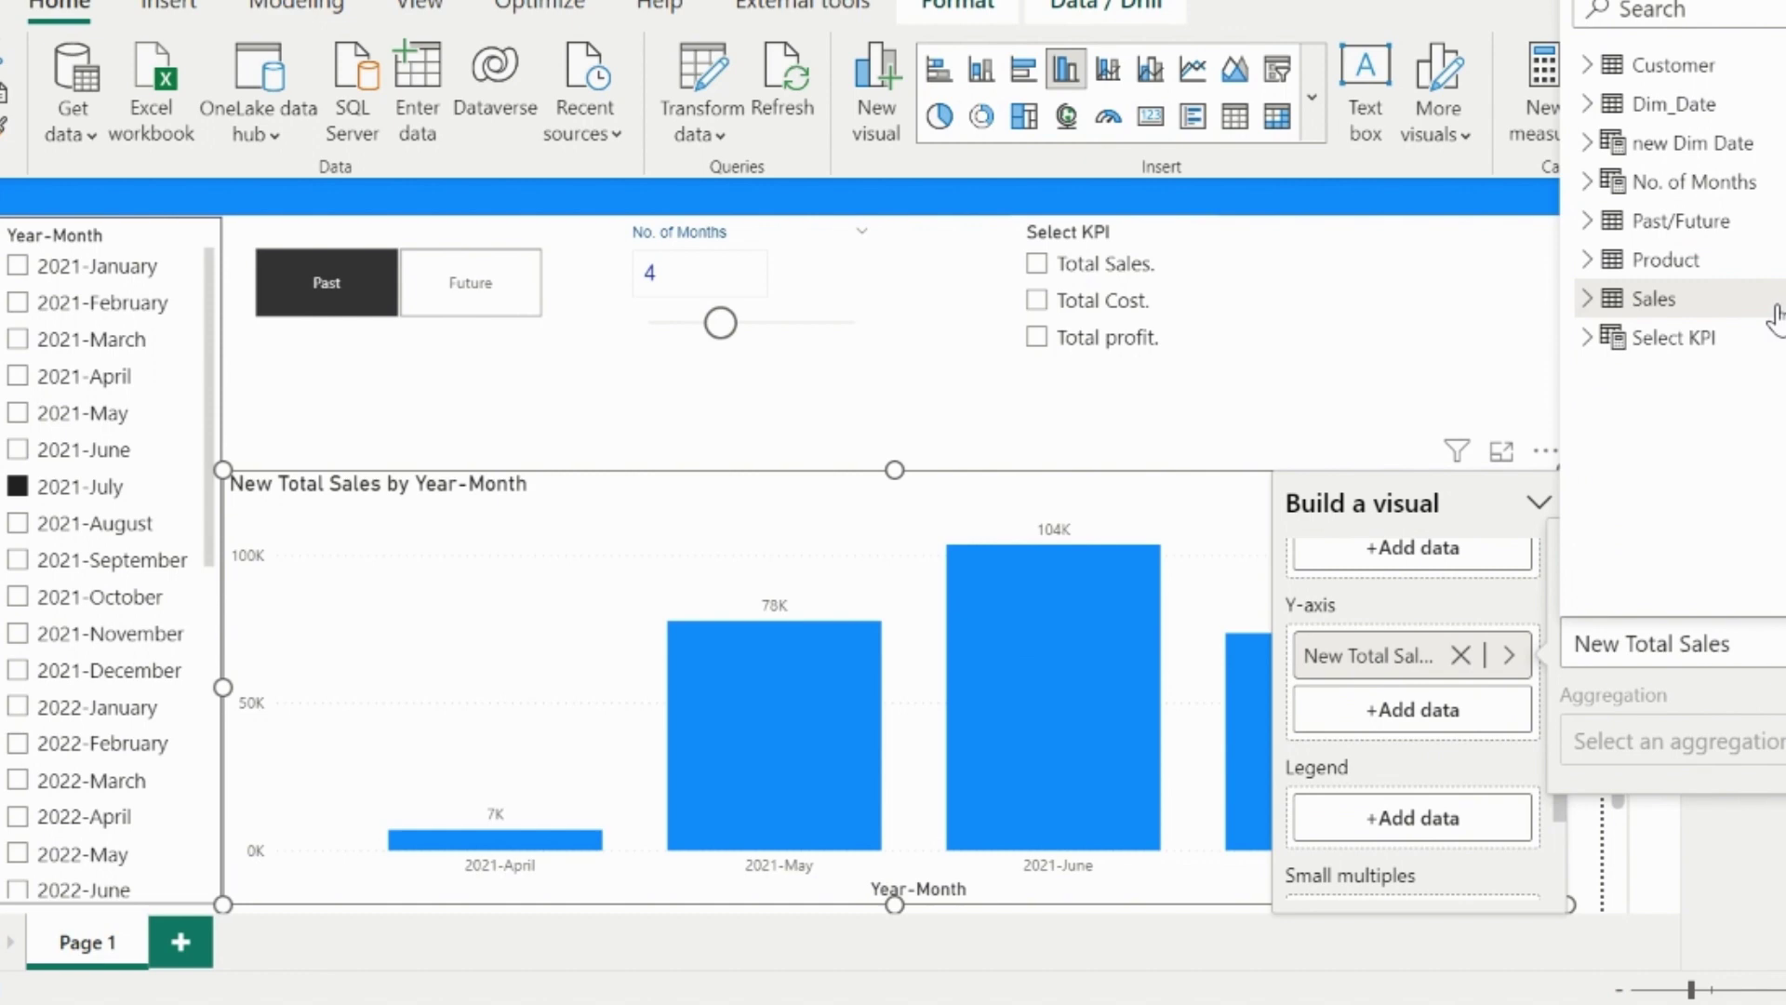
left_click(1651, 337)
left_click(1698, 376)
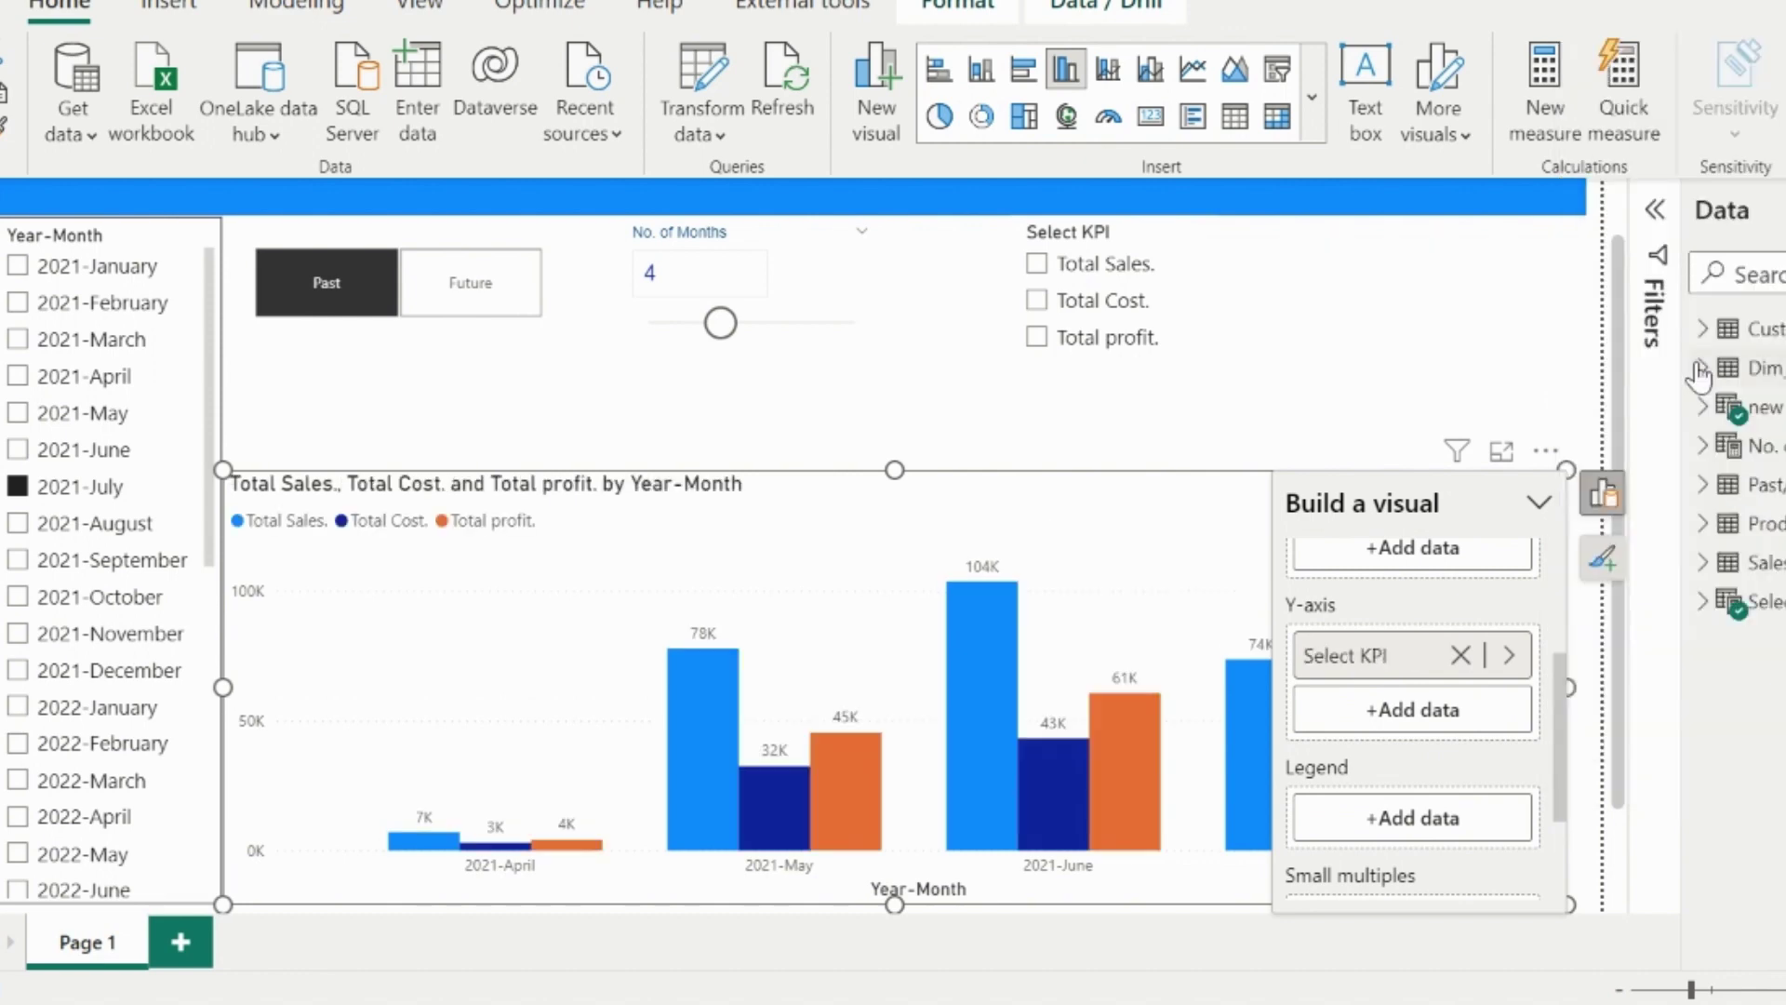
left_click(1175, 438)
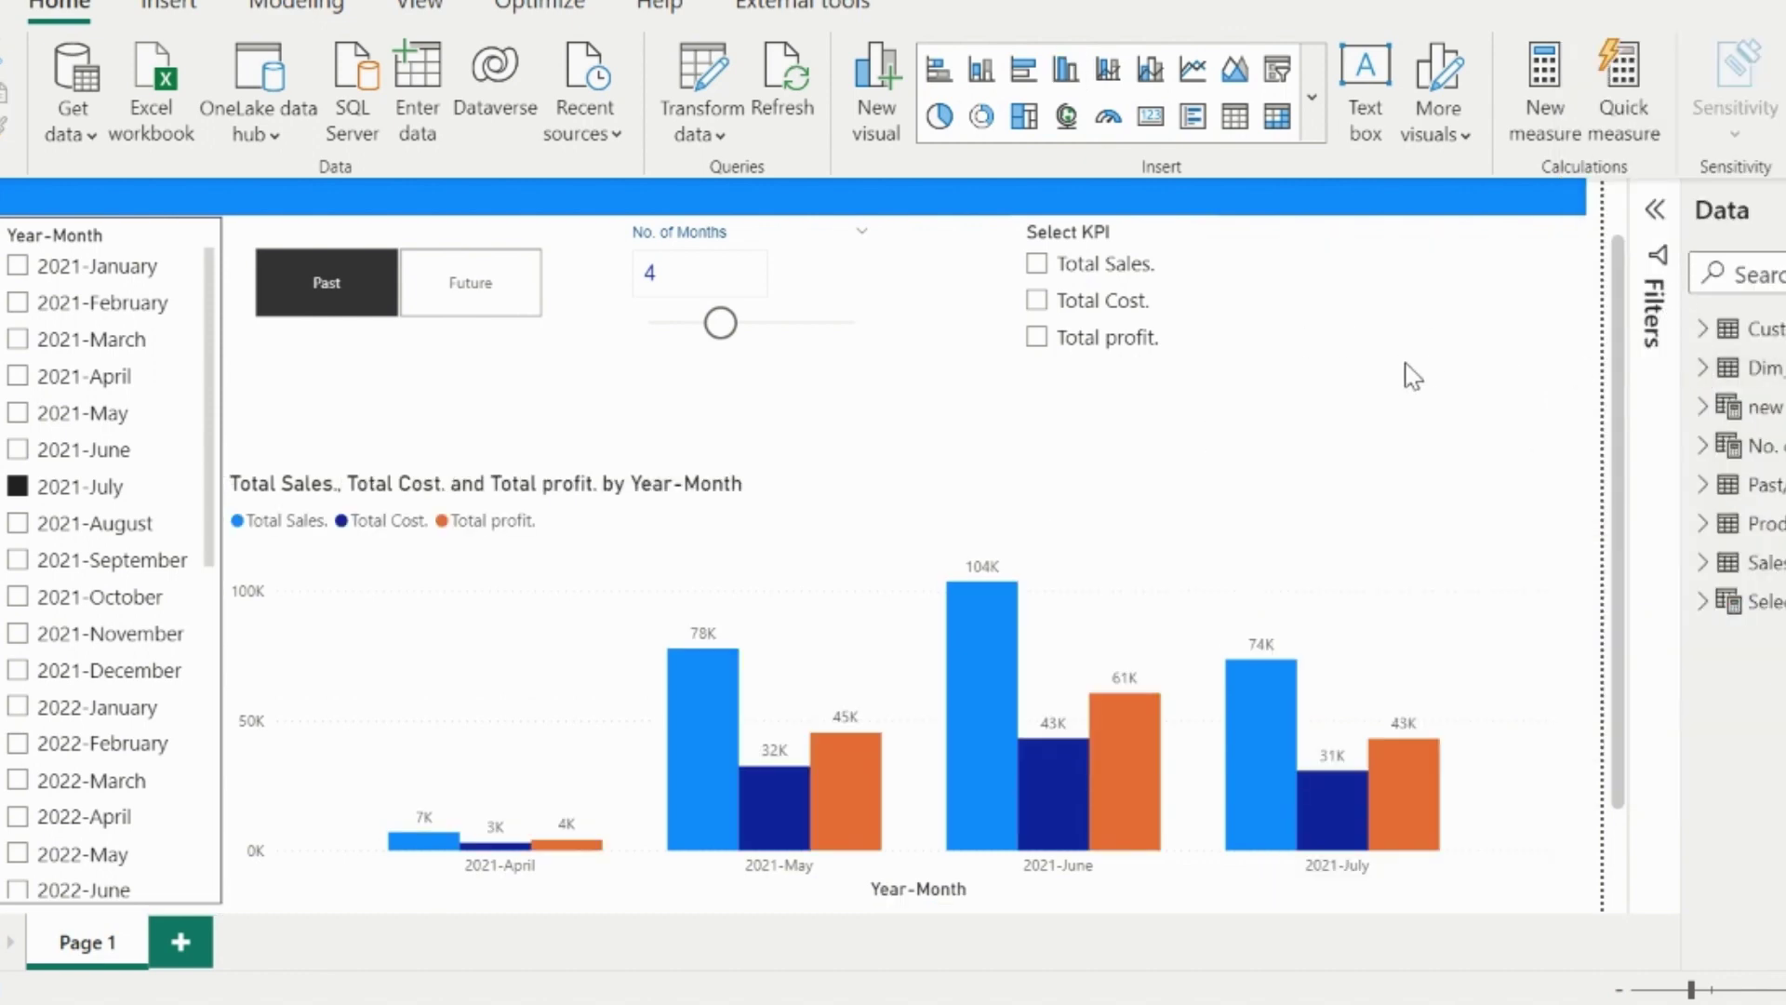
Switch the report to Future months starting at 2021-October, with No. of Months at 3.
left_click(500, 286)
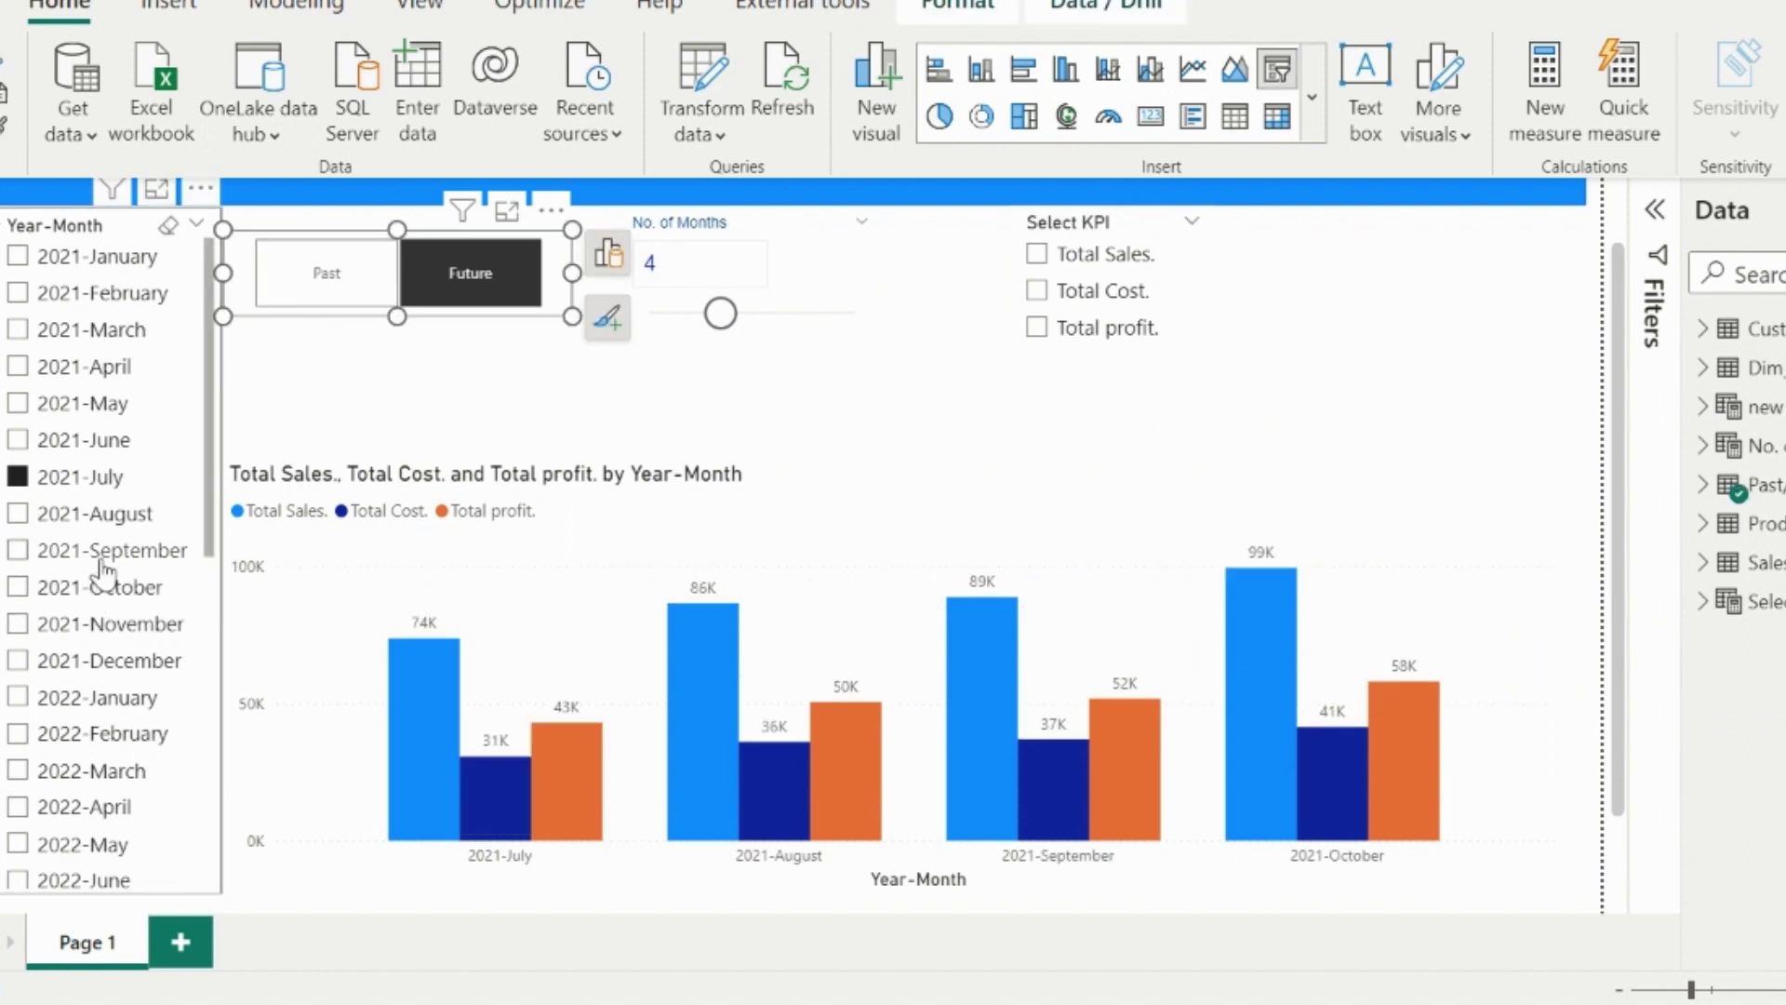
left_click(95, 588)
scroll(877, 426, "down", 1)
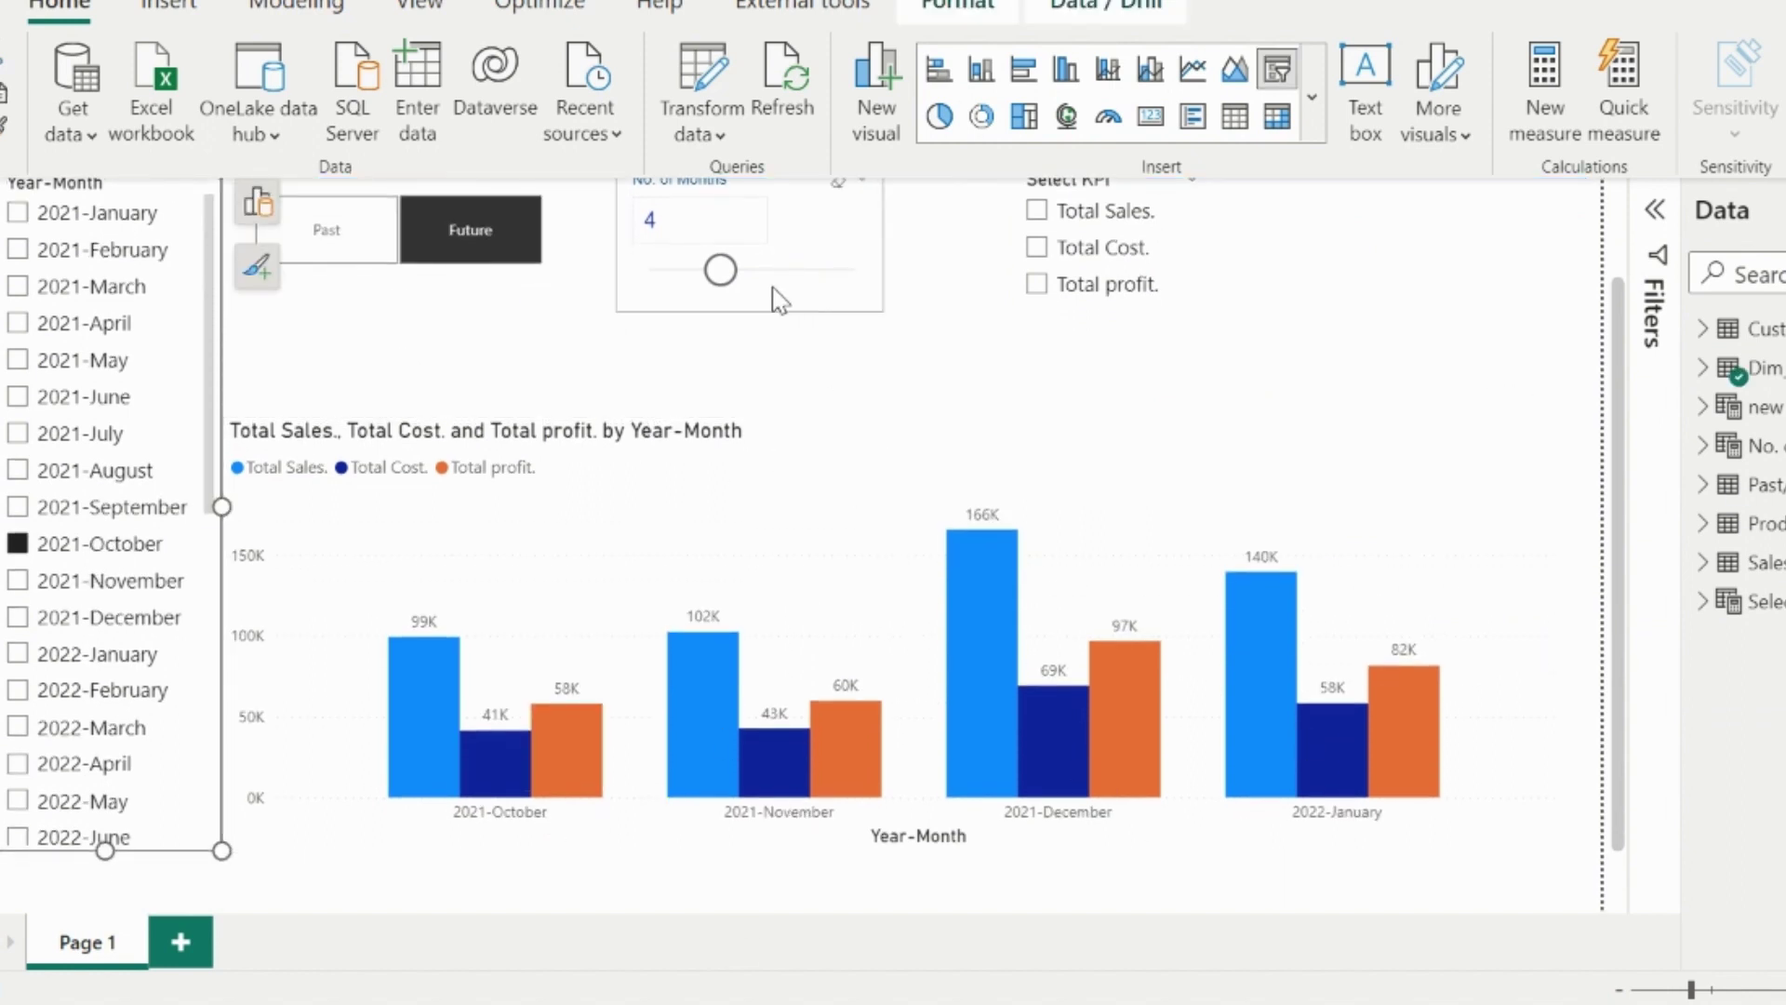
left_click(703, 277)
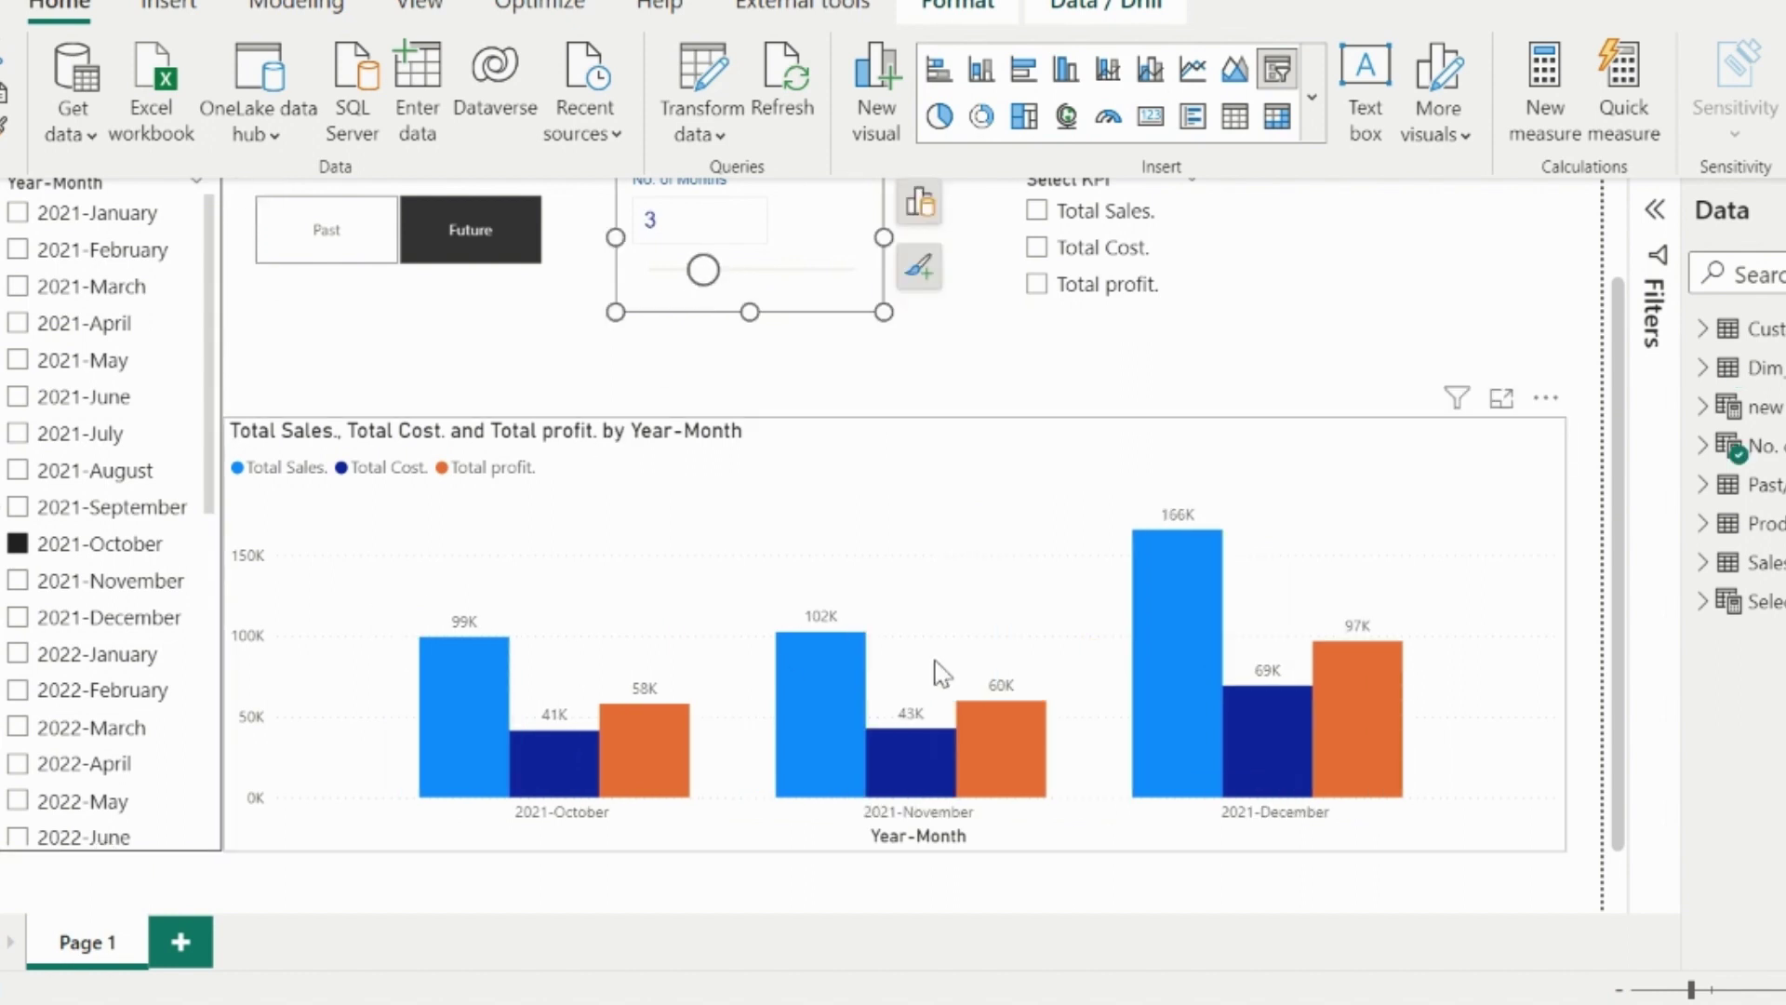
scroll(937, 670, "up", 2)
left_click(1355, 462)
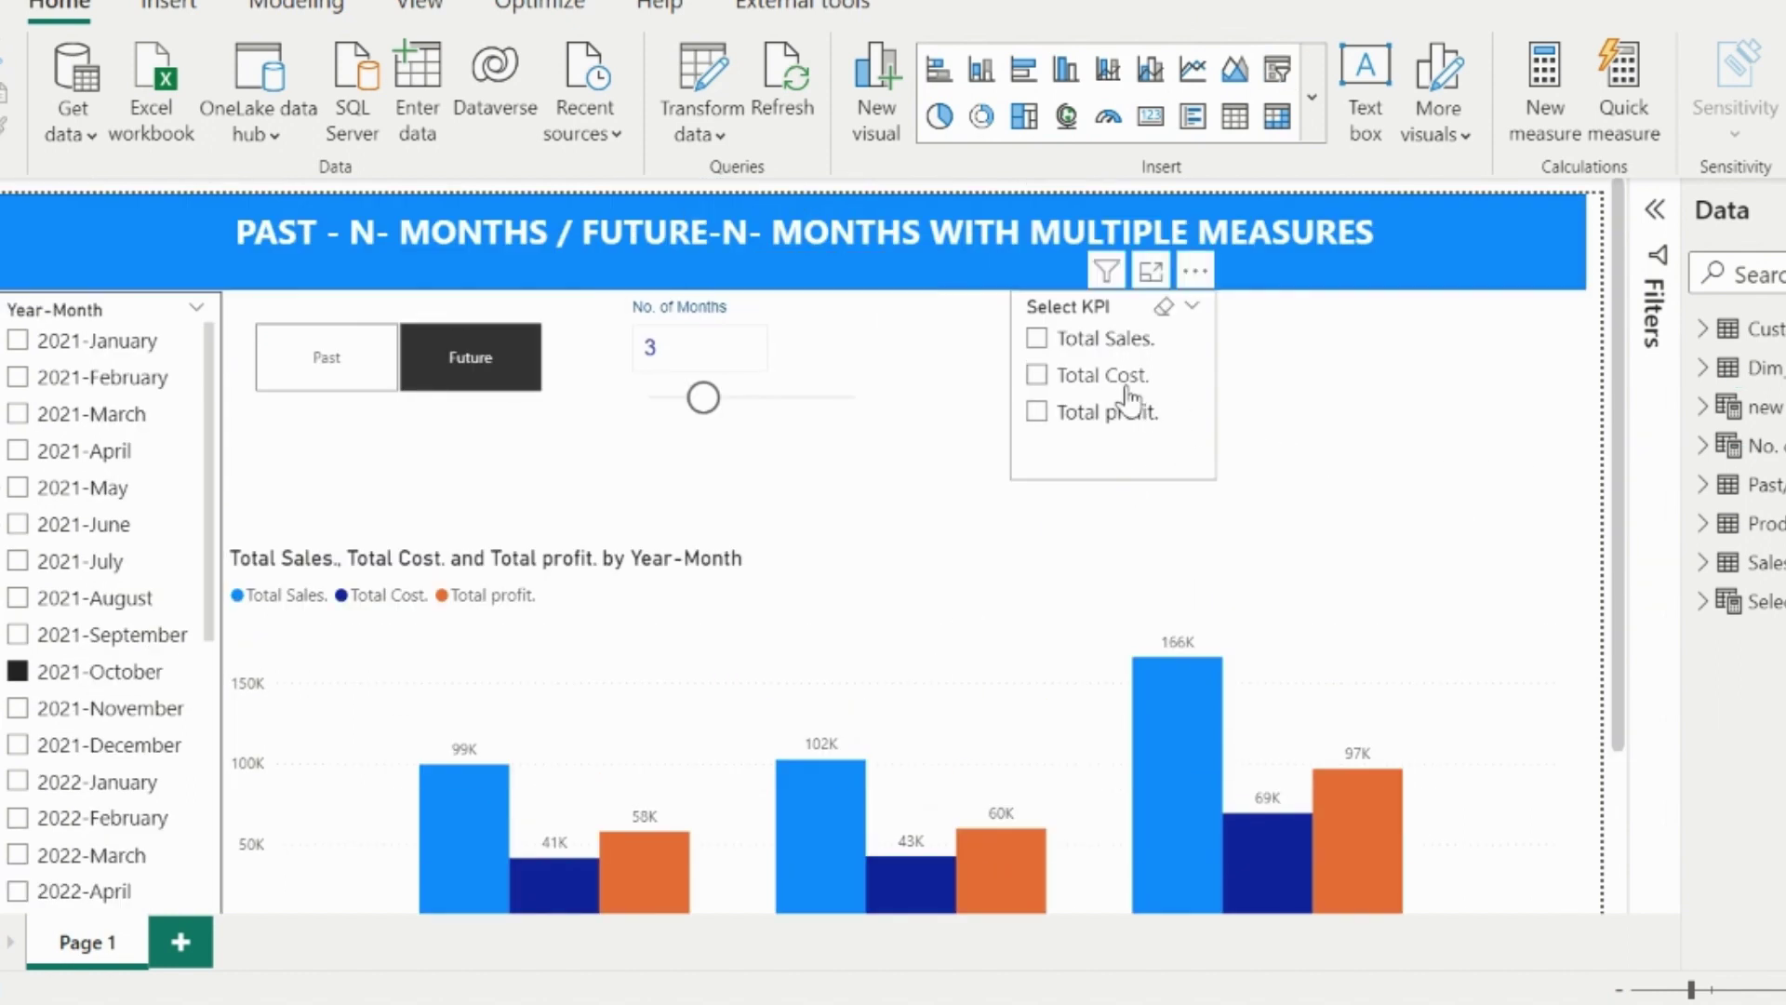
Show only Total Cost. and Total profit. in Select KPI, over 5 months.
left_click(1038, 375)
scroll(343, 549, "down", 1)
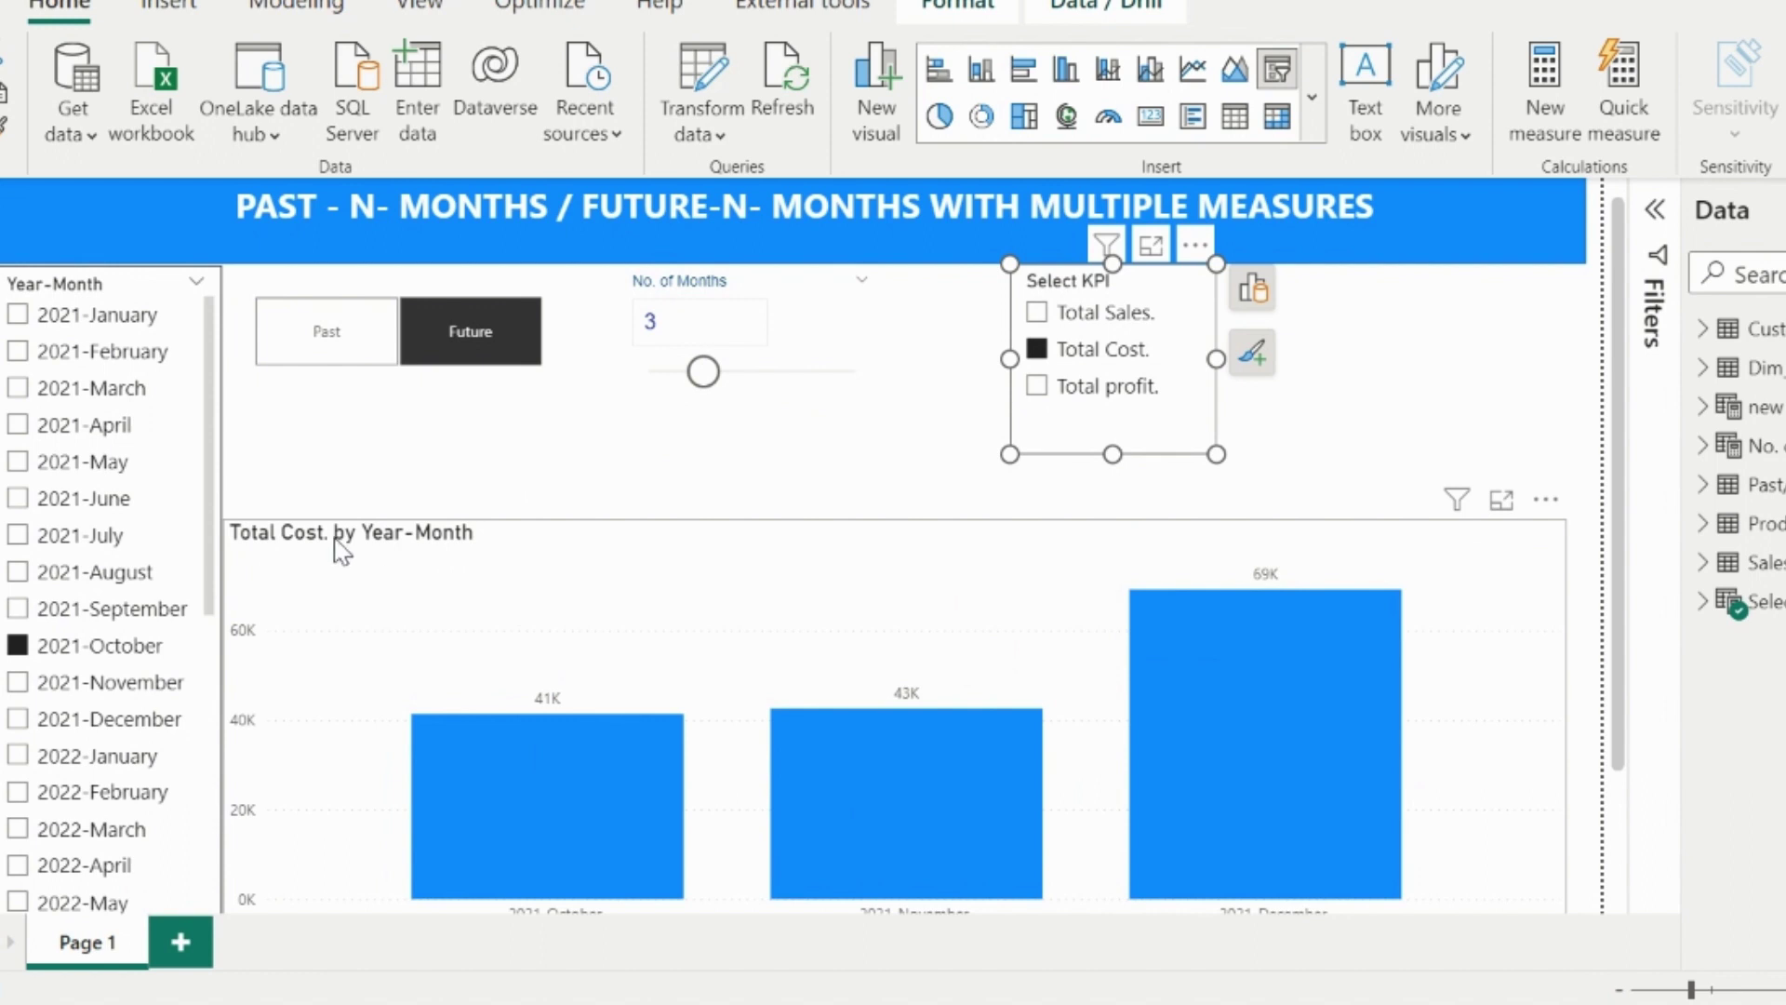
left_click(719, 384)
left_click_drag(722, 374, 888, 378)
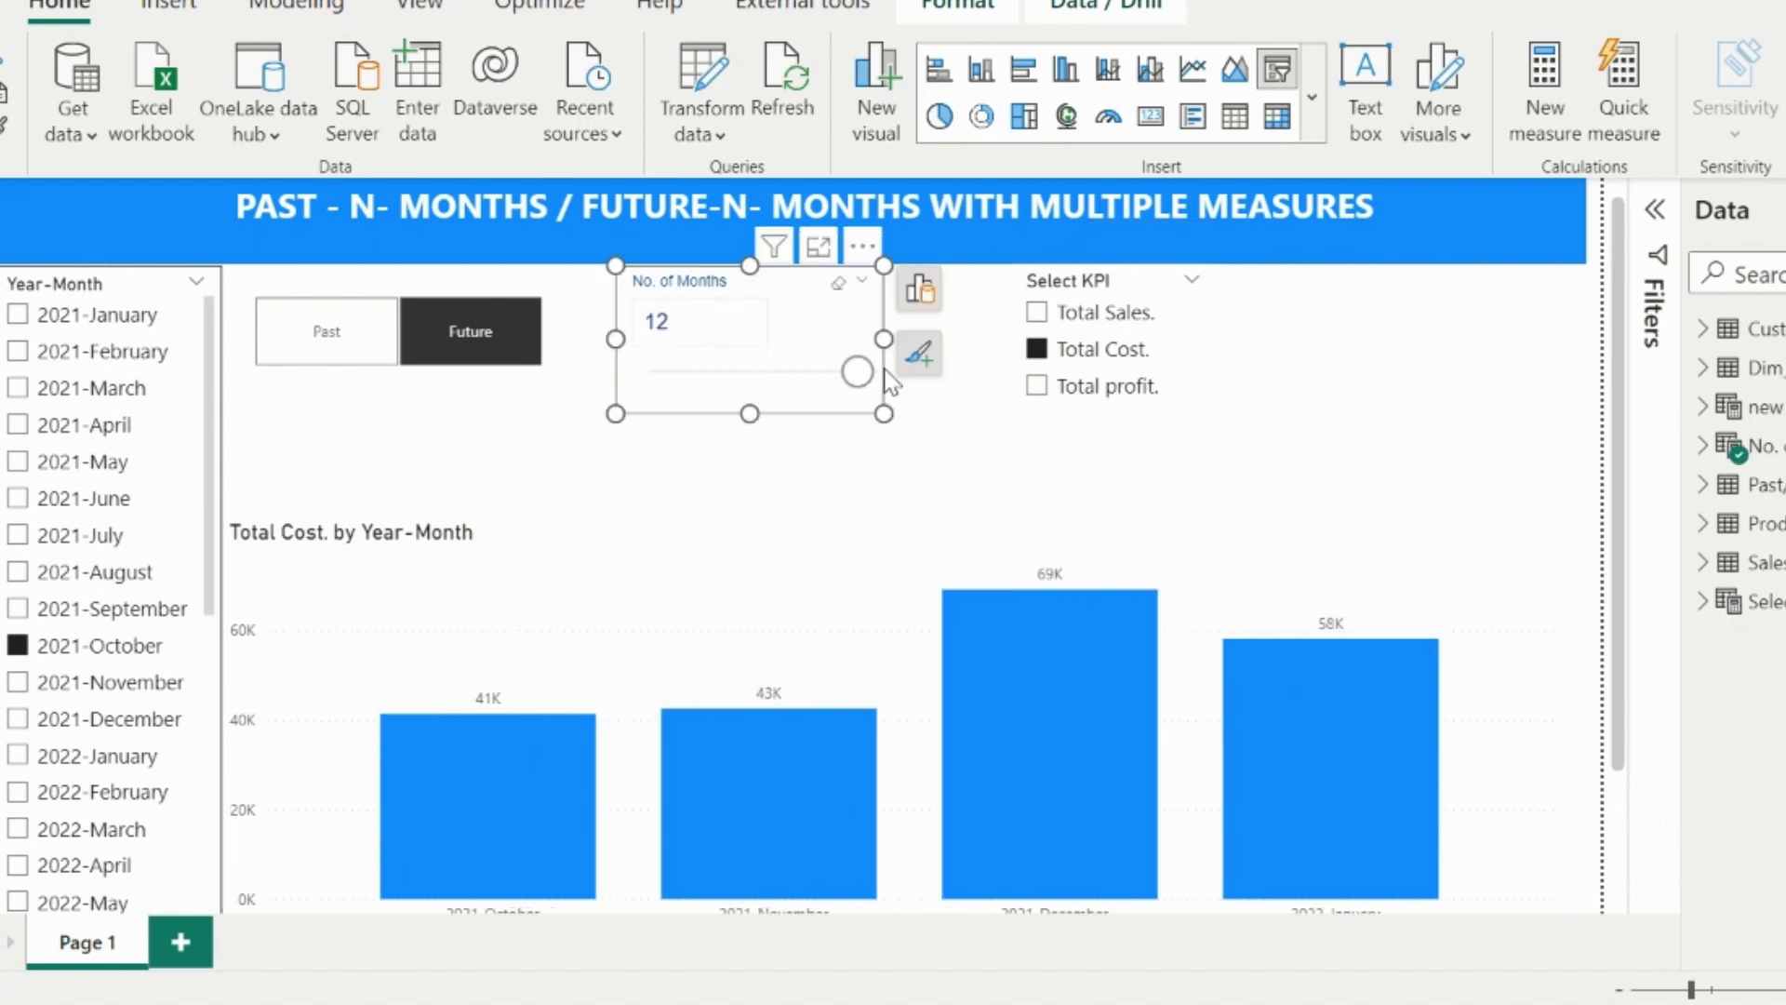
scroll(406, 879, "down", 1)
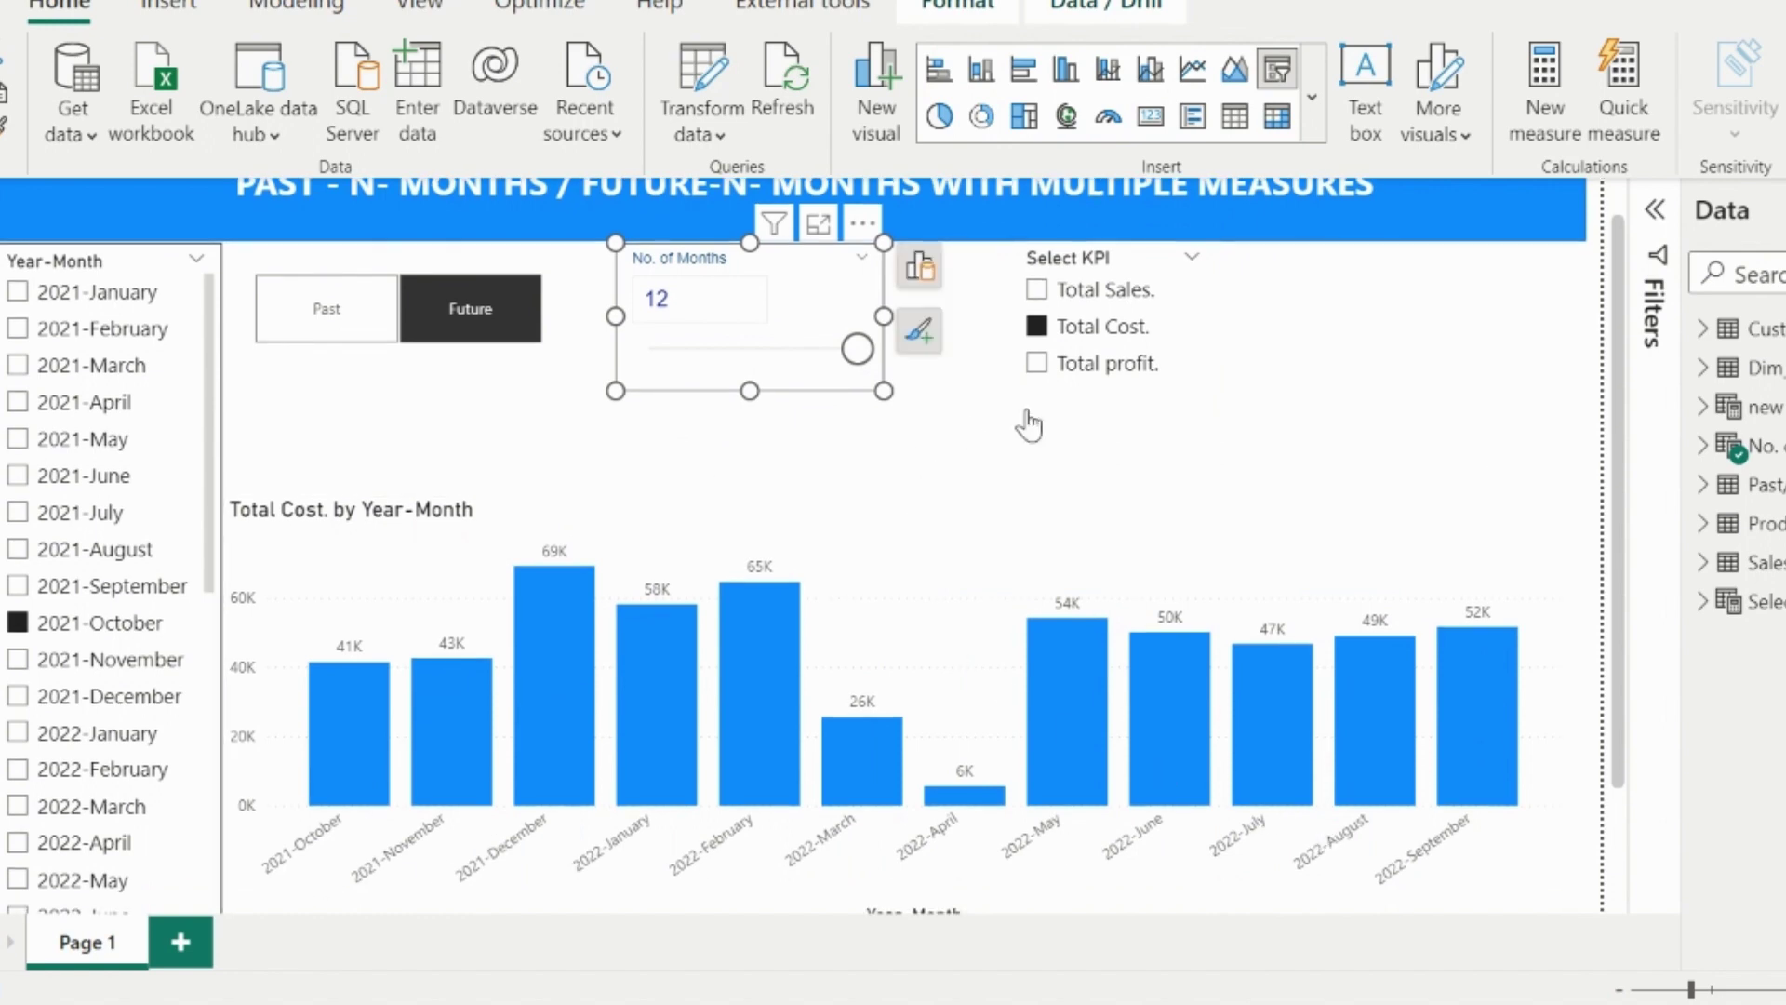
left_click(1076, 368)
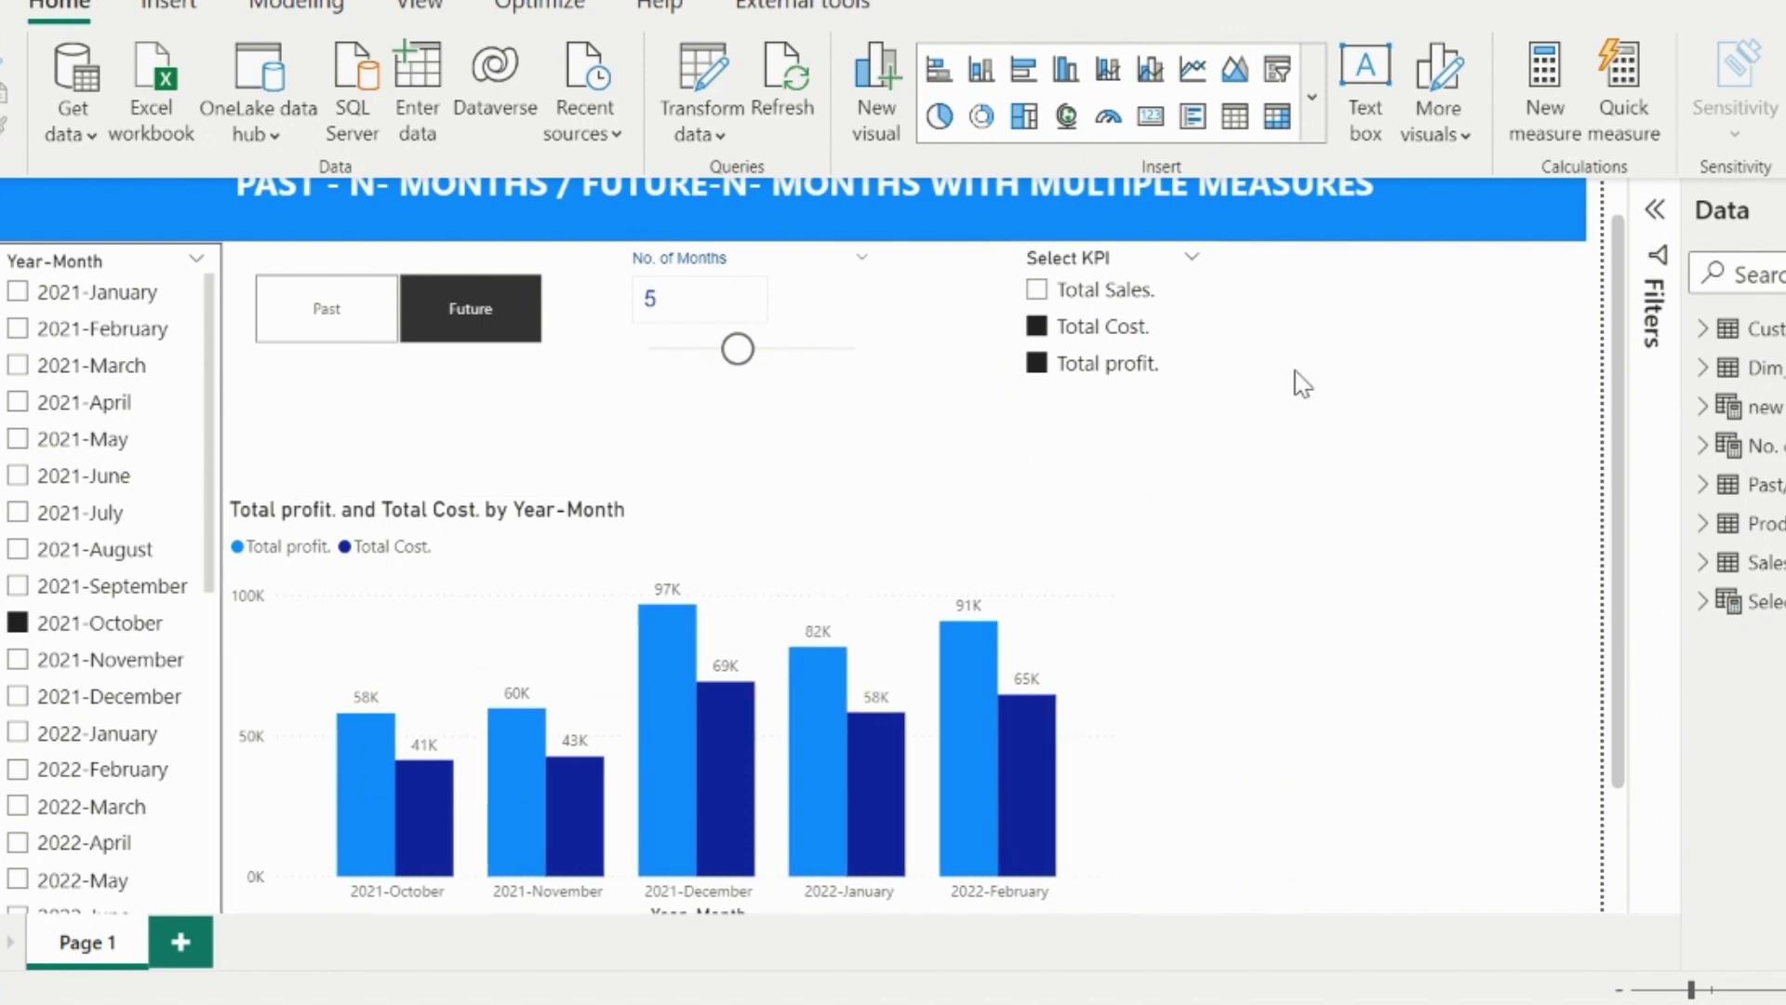
left_click(1310, 120)
scroll(1163, 558, "down", 5)
Insert a multi-row card showing the Select KPI field.
left_click(1240, 702)
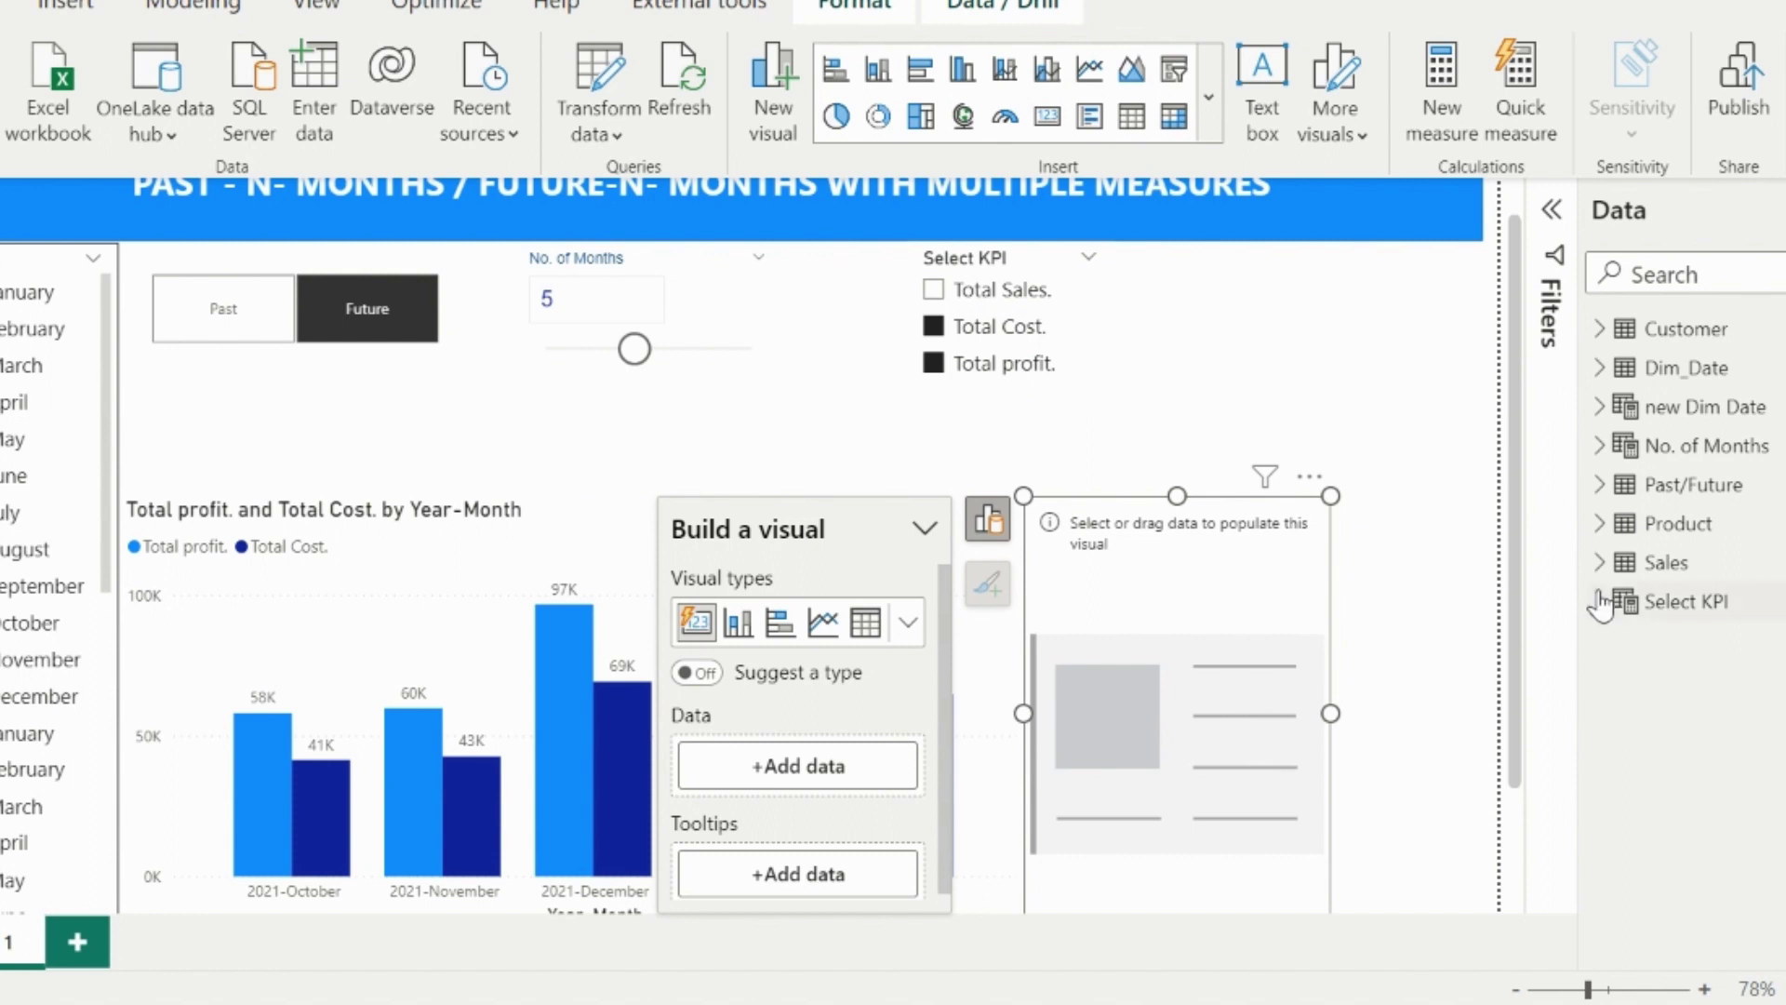
left_click(1601, 601)
left_click(1651, 640)
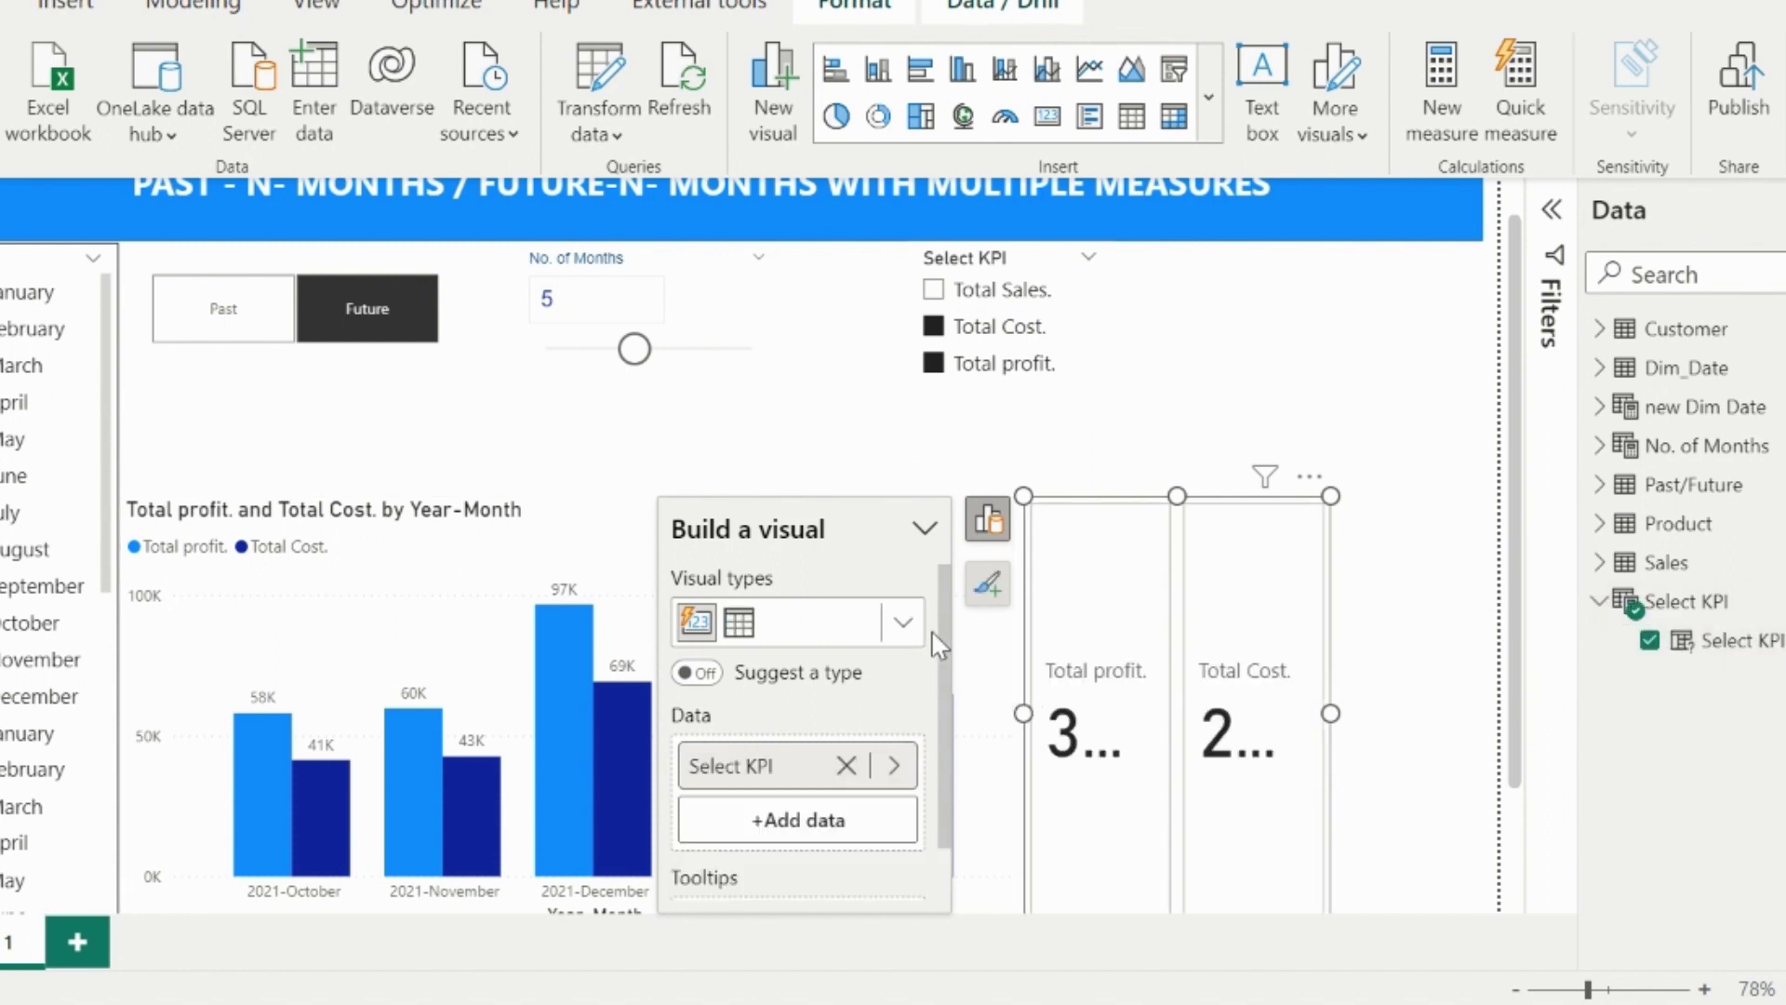
Set the card layout orientation to Vertical and widen the card visual.
left_click(987, 584)
left_click(811, 662)
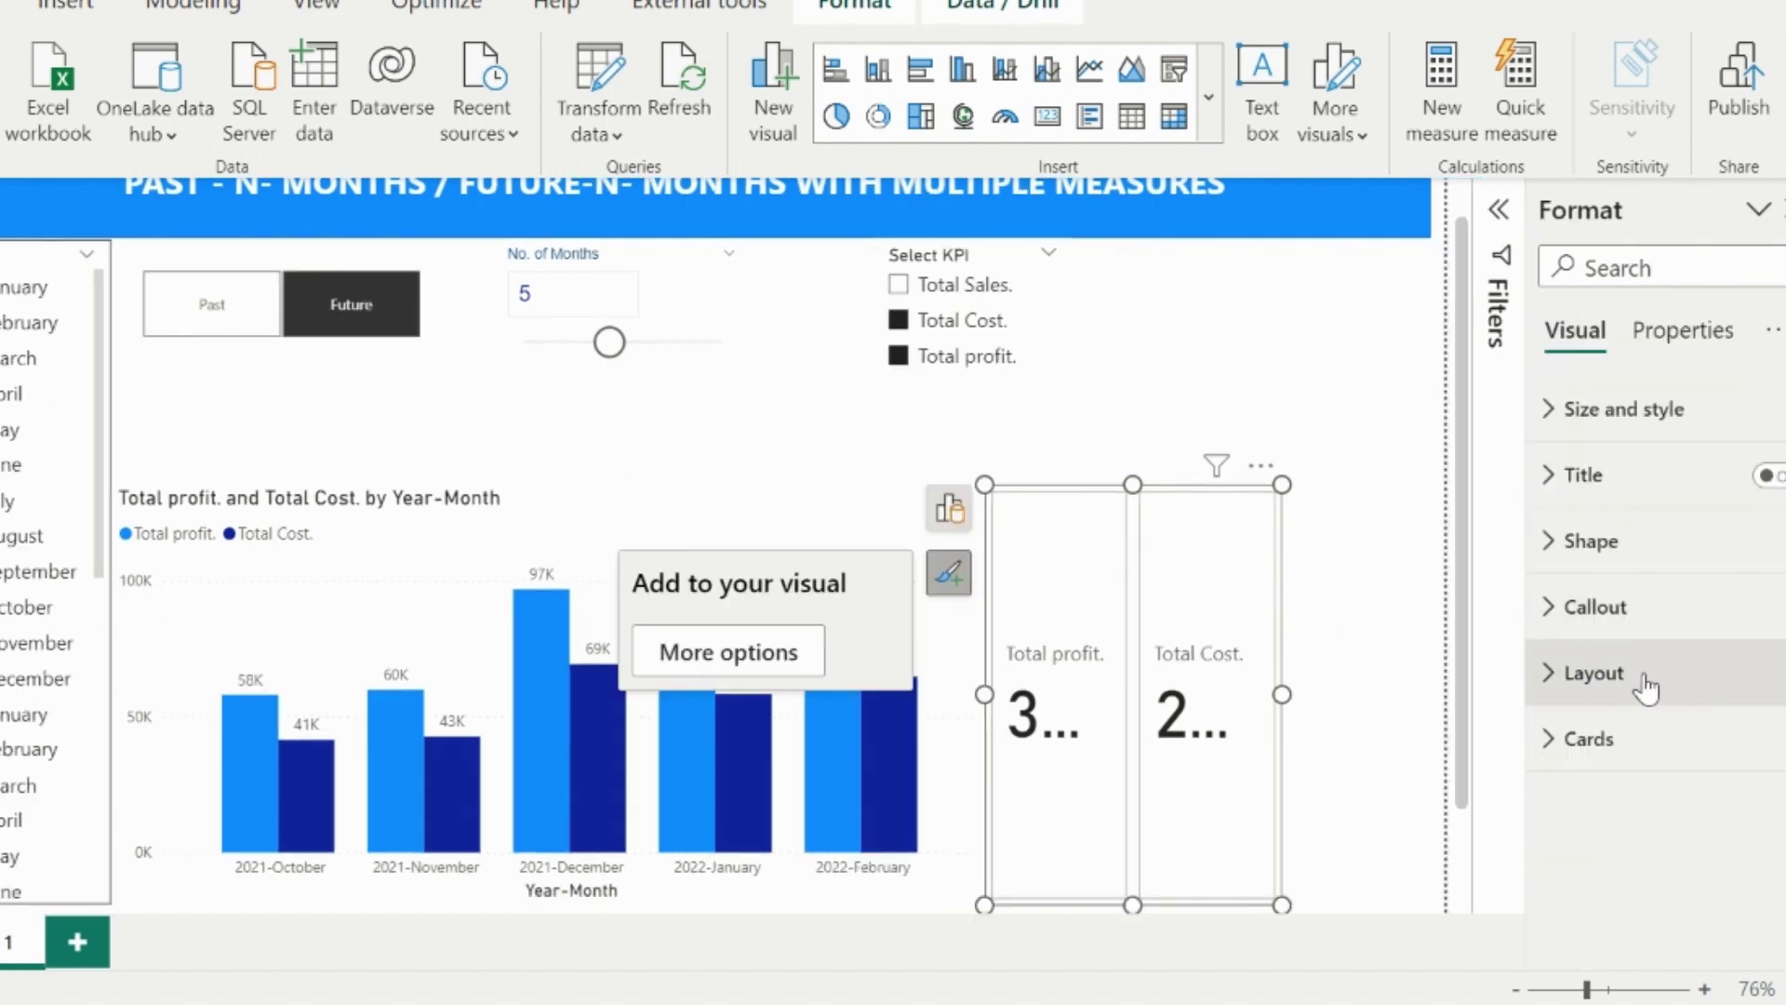
left_click(1592, 674)
left_click(1691, 871)
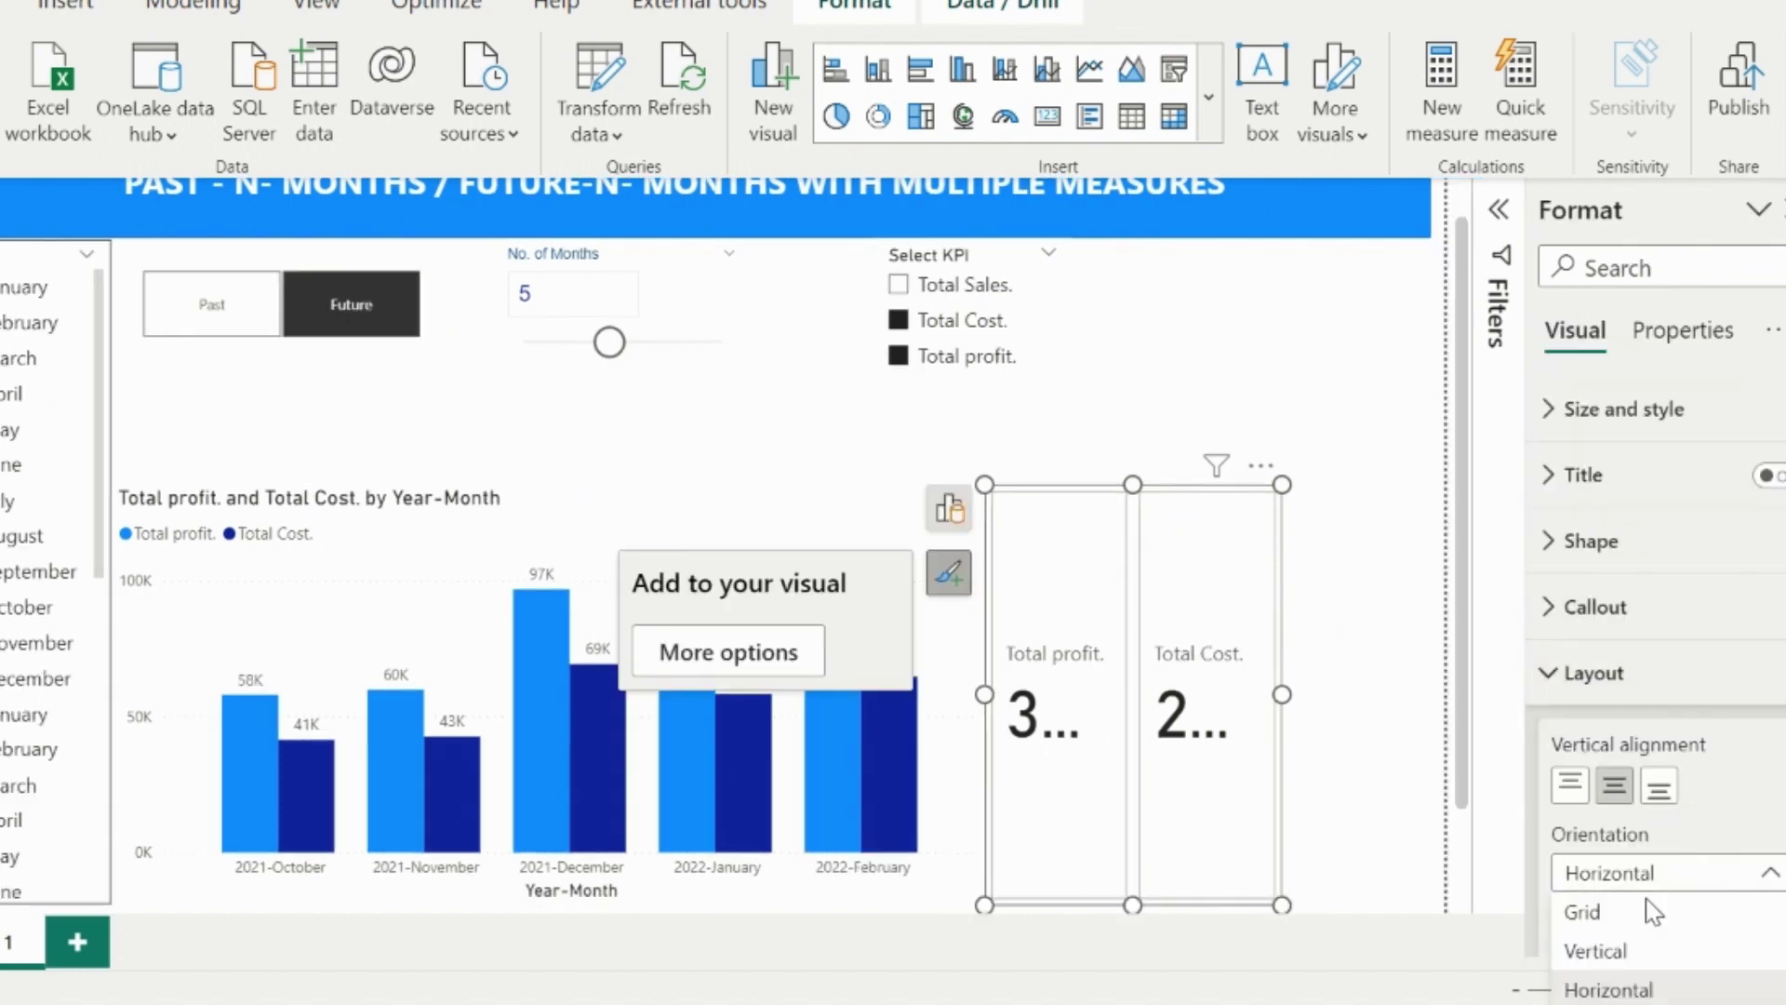
left_click(1610, 951)
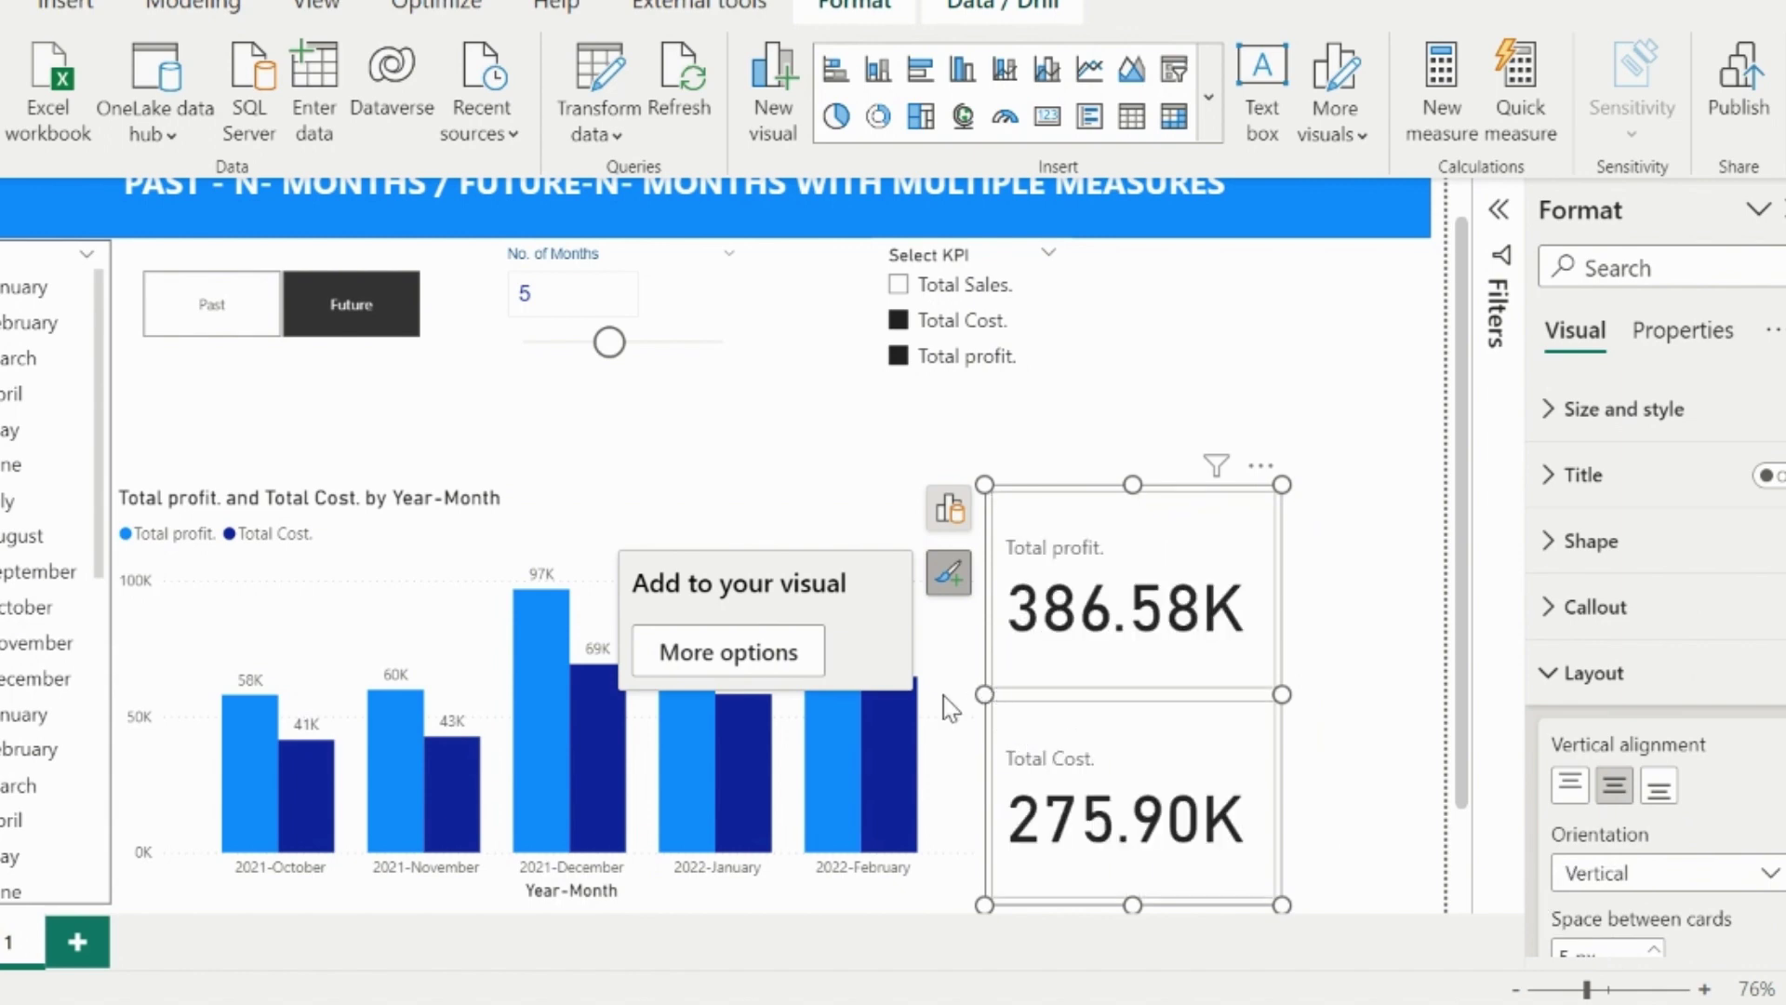
left_click_drag(984, 694, 901, 696)
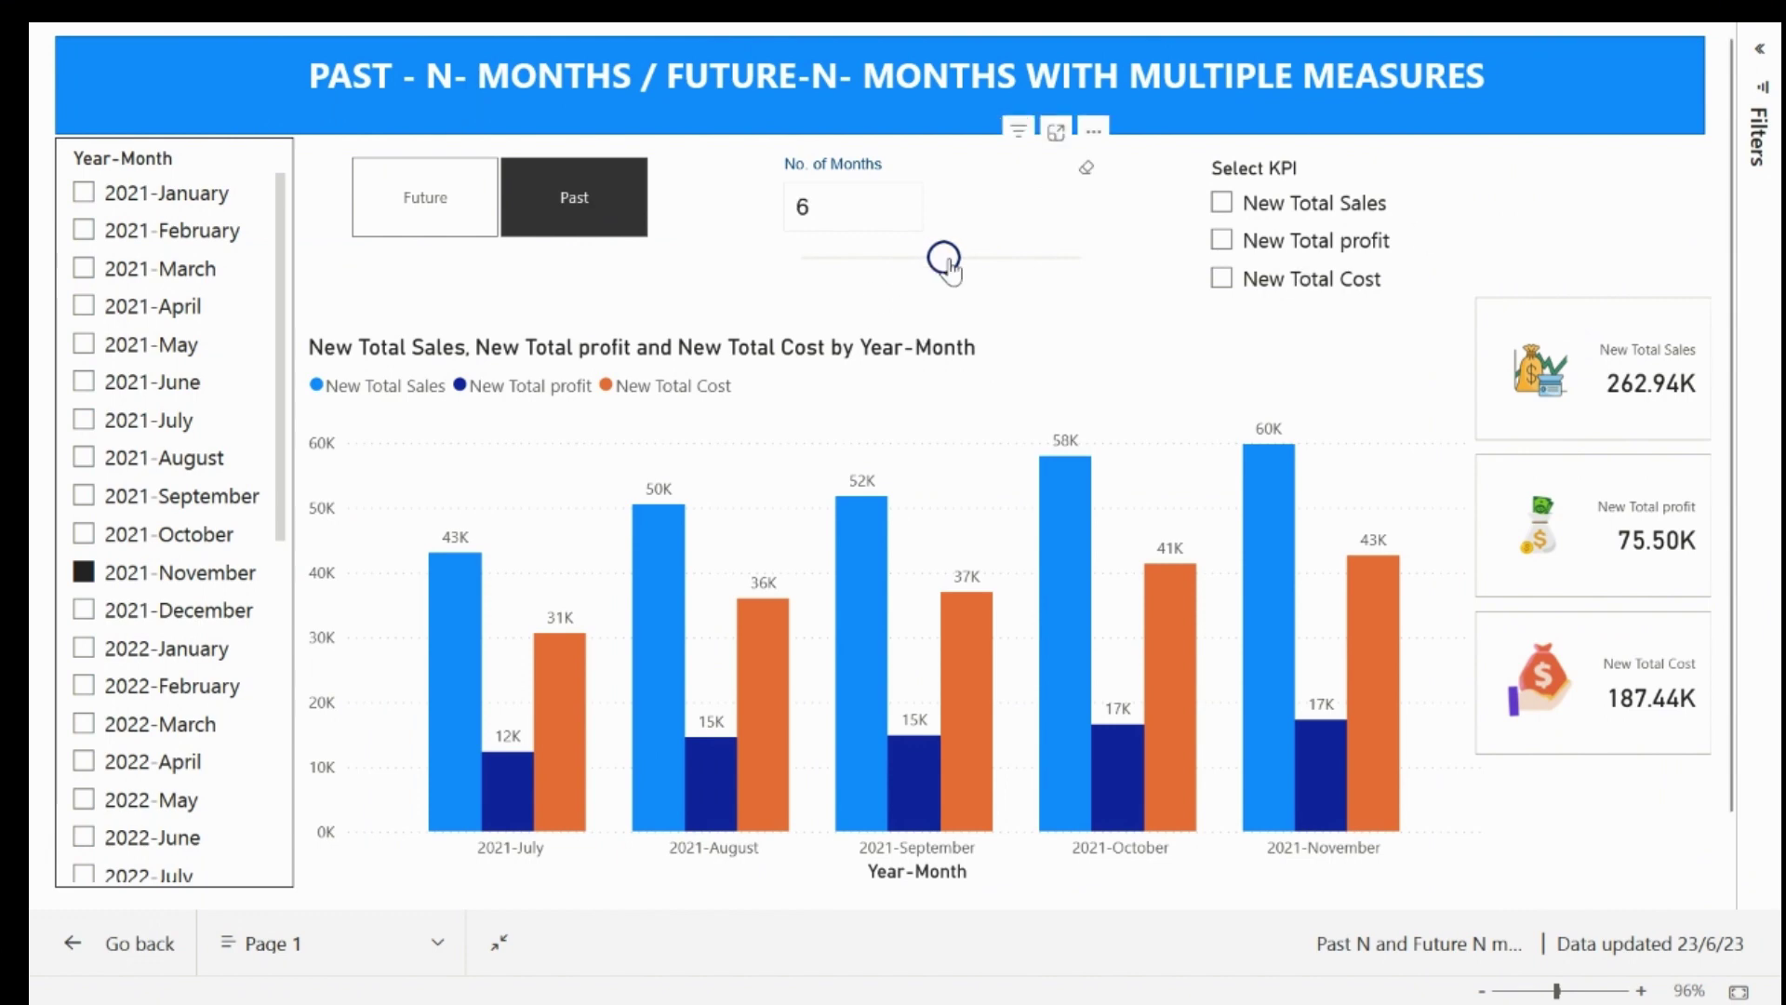
In the published report, show Future months starting from 2021-October.
left_click(193, 538)
left_click(400, 215)
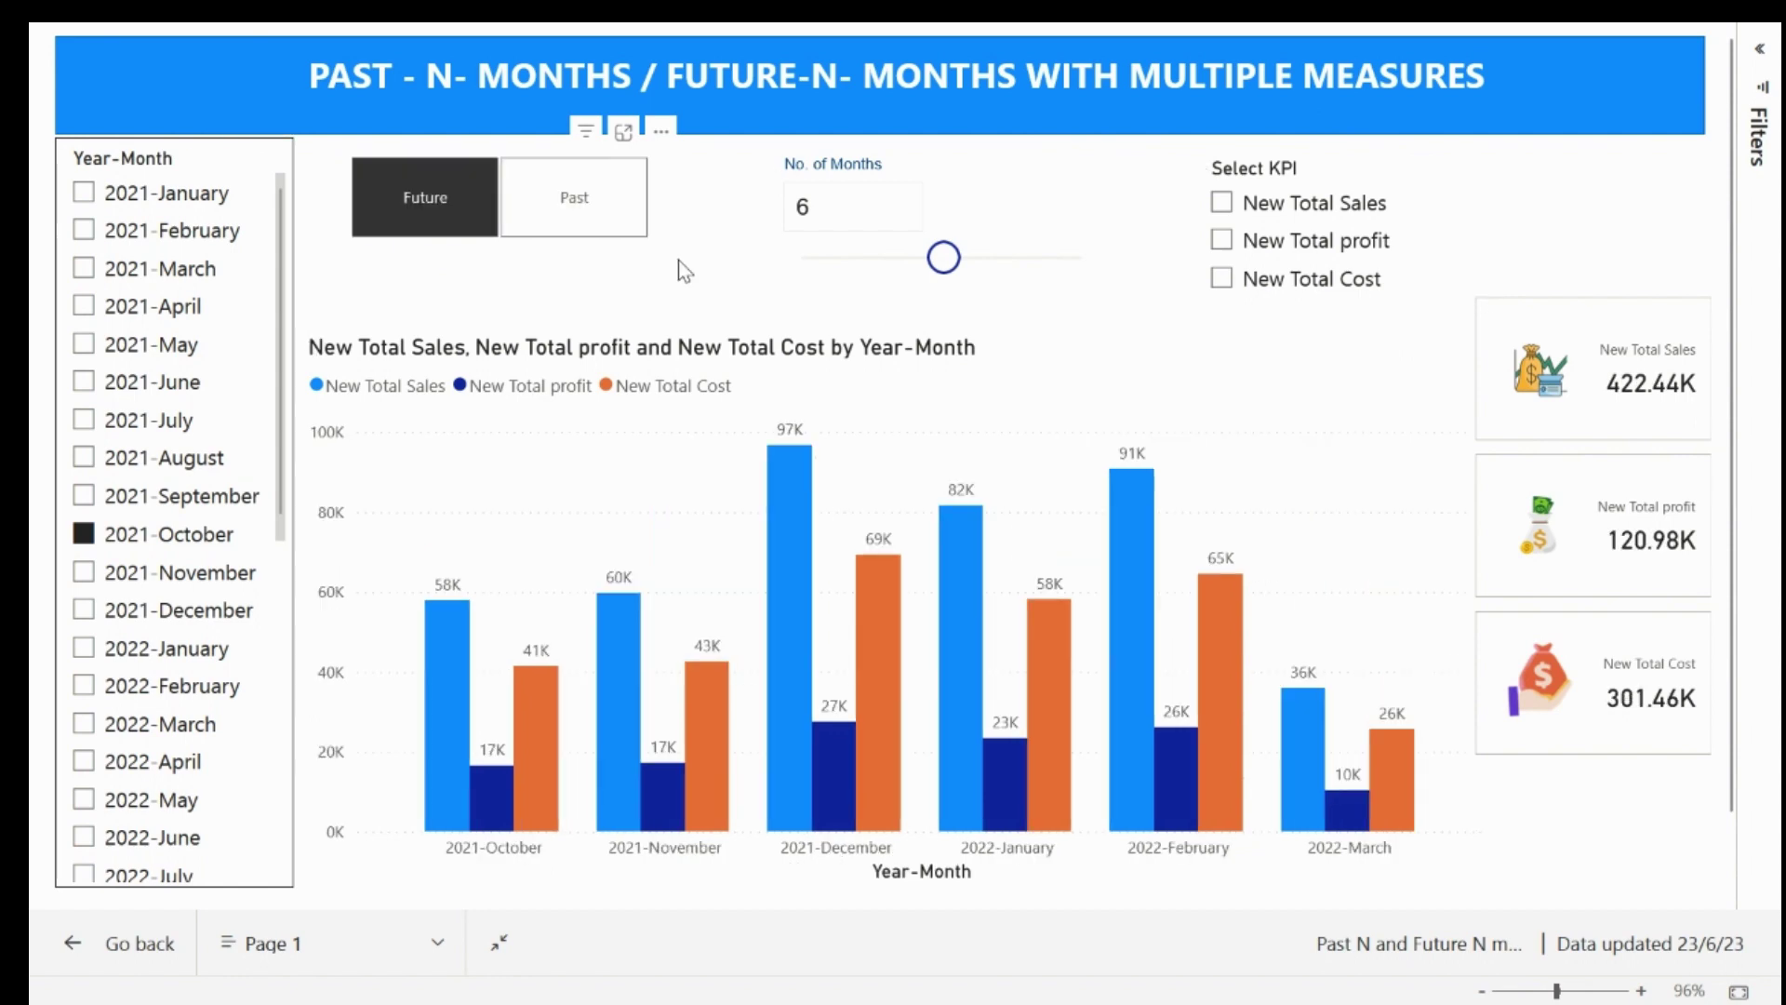